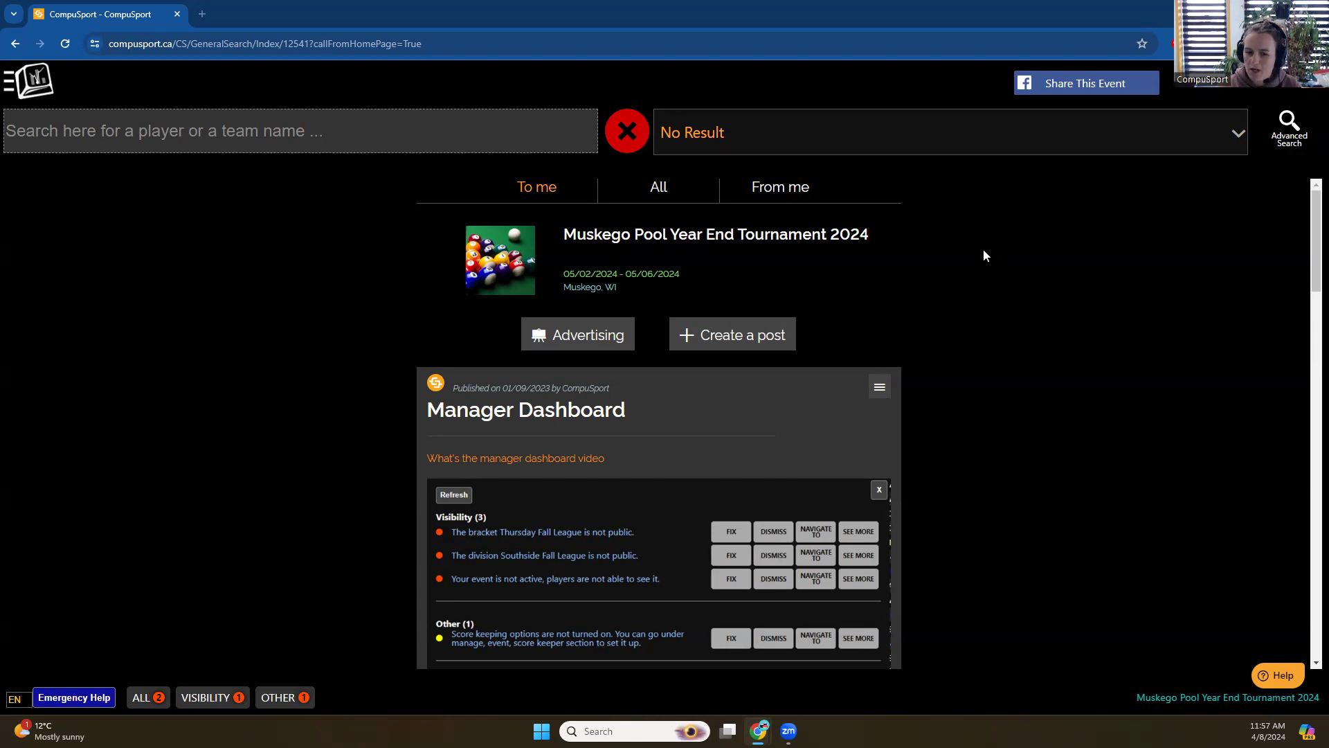
# Add a place named Random Building with 10 surfaces to the event's buildings and save it
pyautogui.click(46, 83)
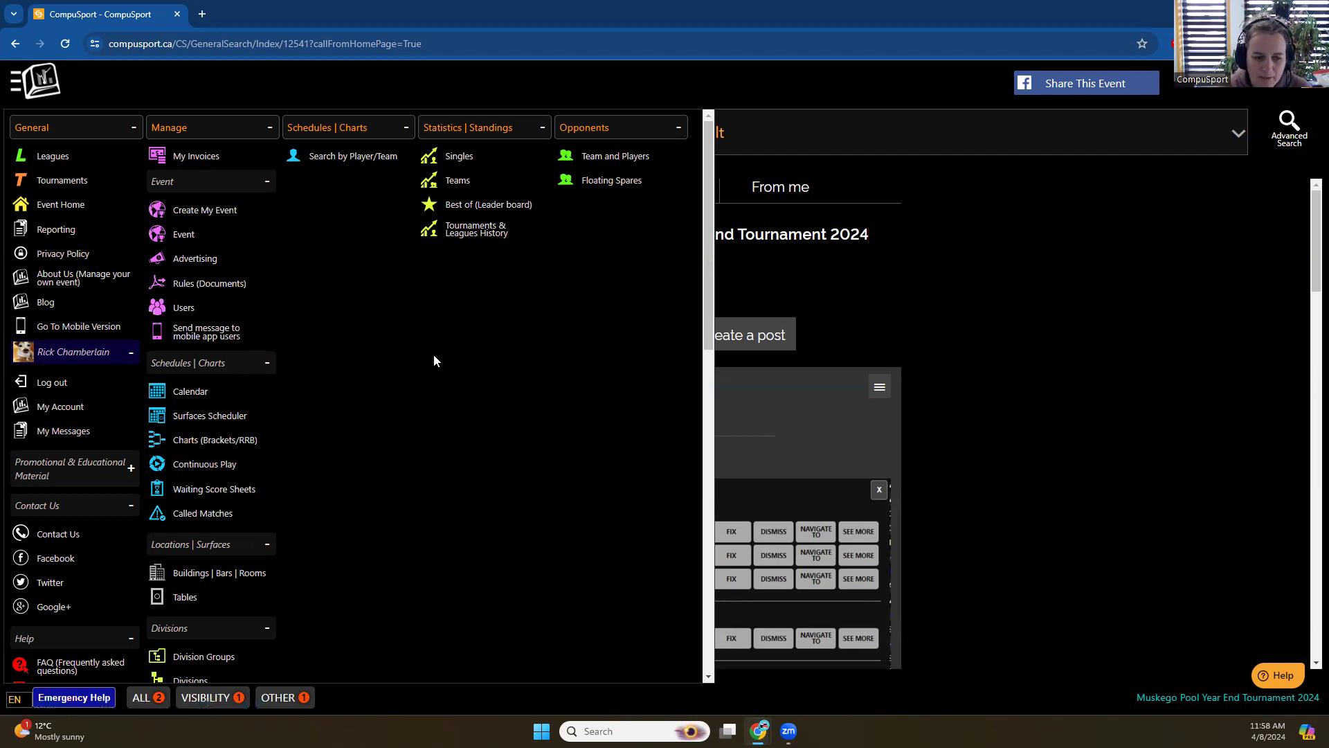
pyautogui.scroll(-3, 434, 356)
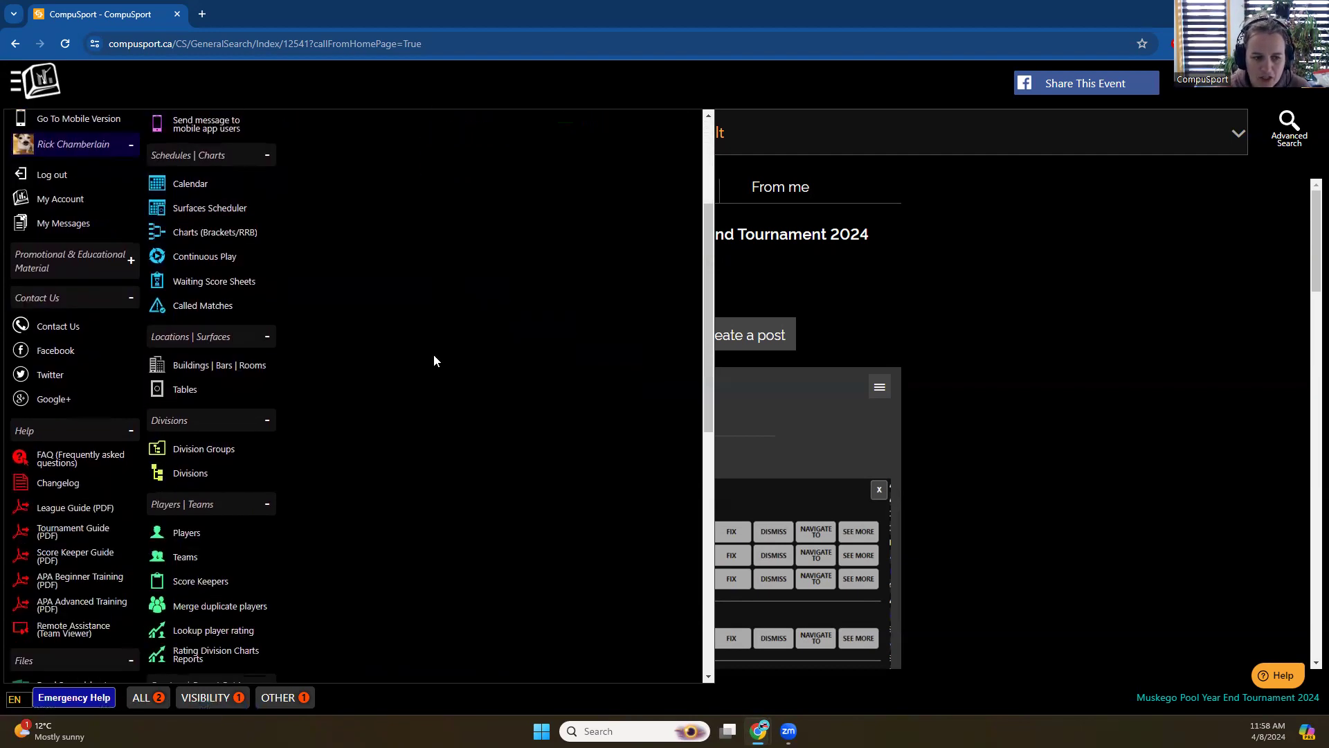
pyautogui.click(184, 372)
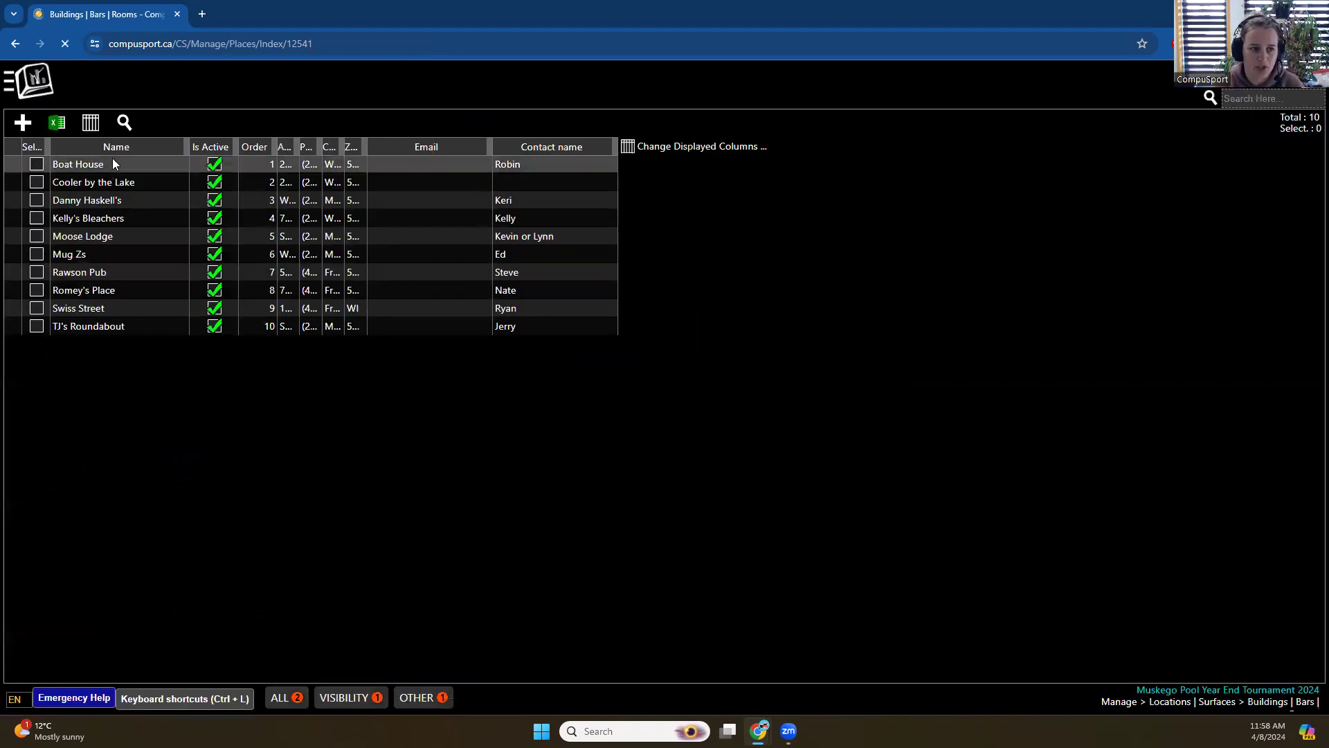
pyautogui.click(22, 128)
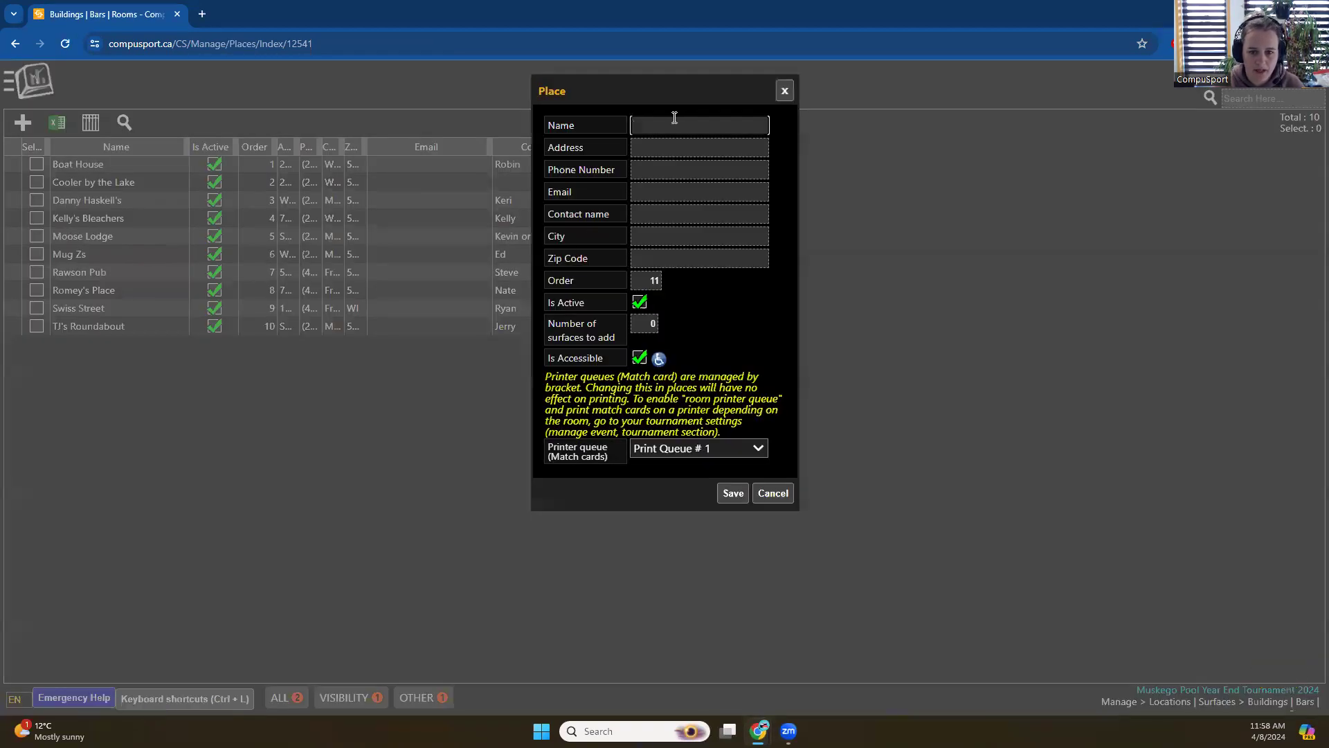
pyautogui.write('Ra')
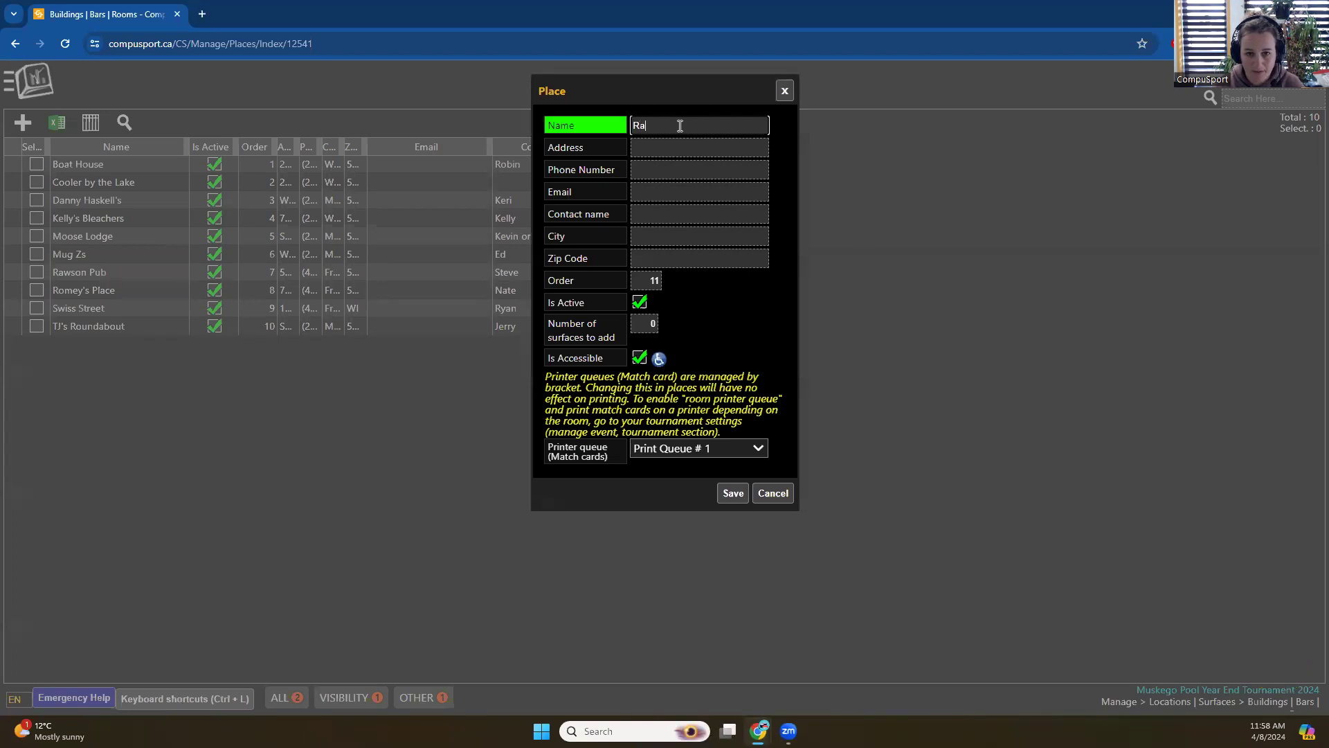
pyautogui.write('ndon Building')
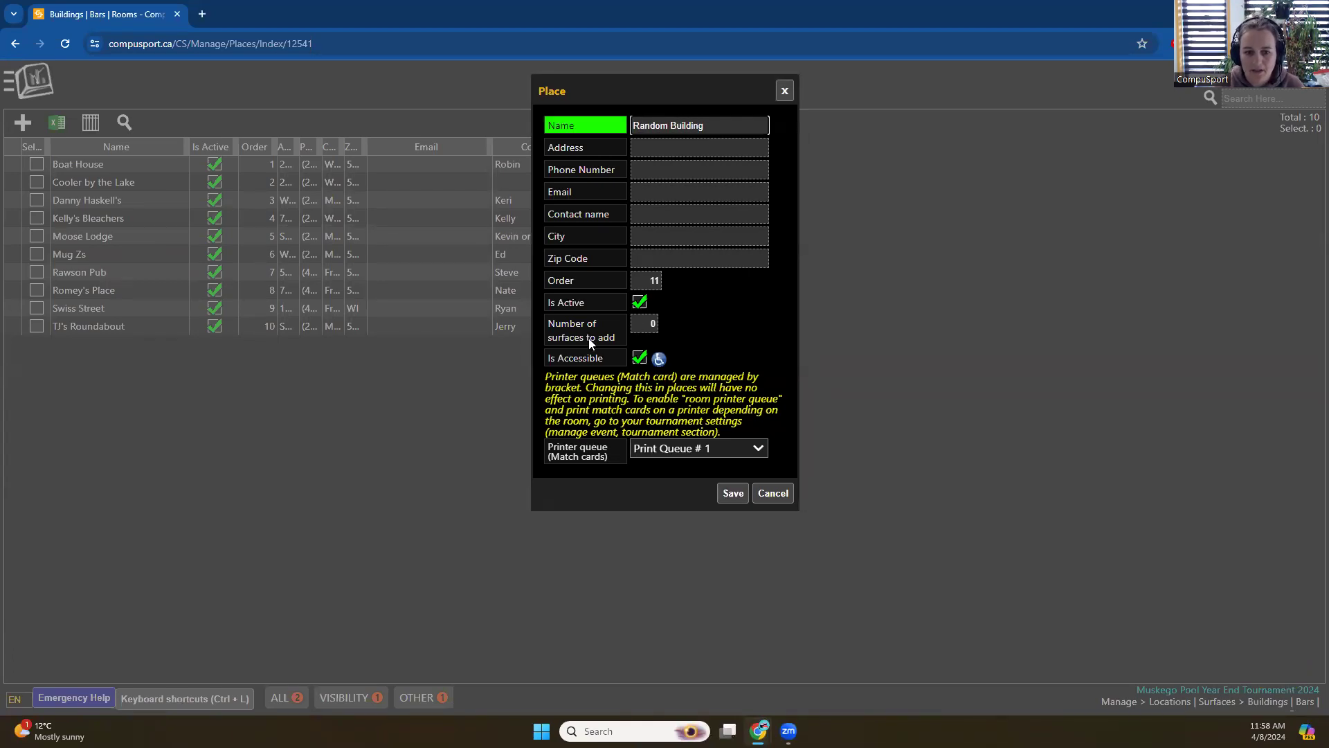
pyautogui.click(645, 323)
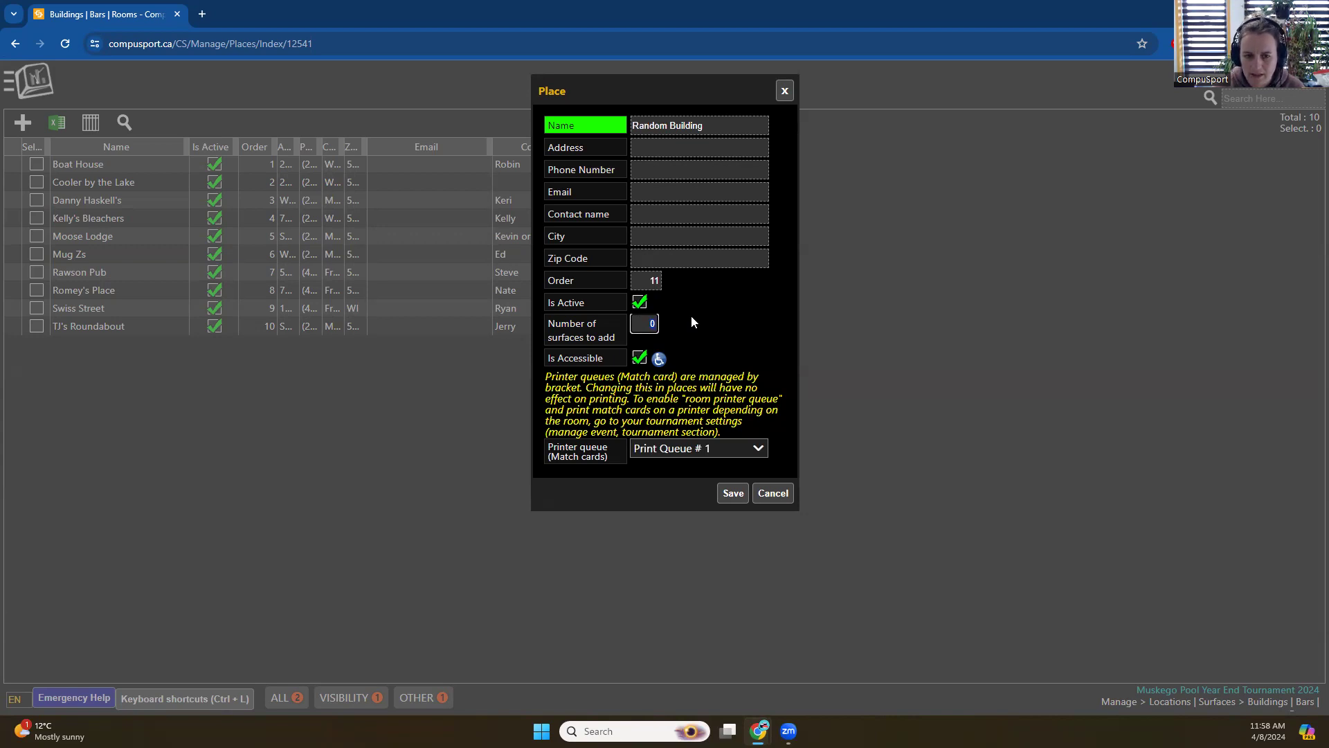
pyautogui.write('10')
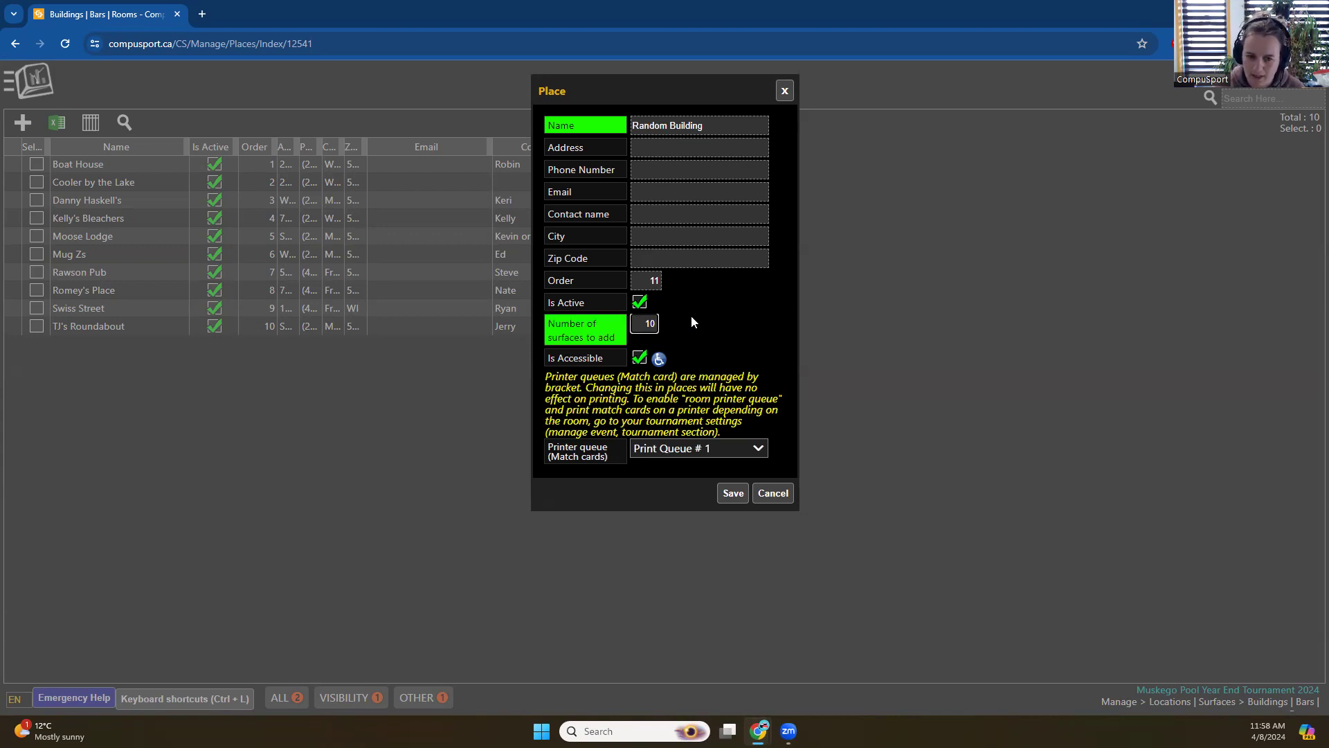
pyautogui.click(733, 493)
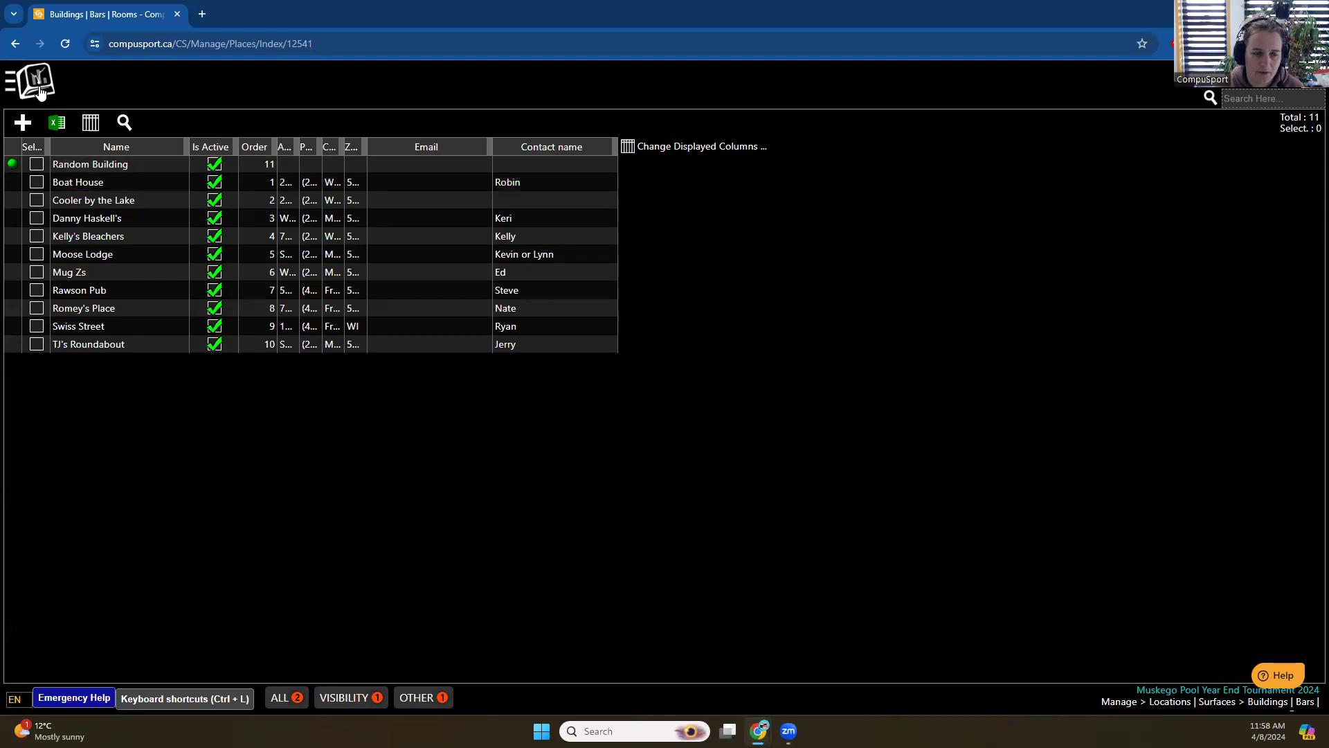
# Start a new division for the event and name it Year End Group
pyautogui.click(40, 92)
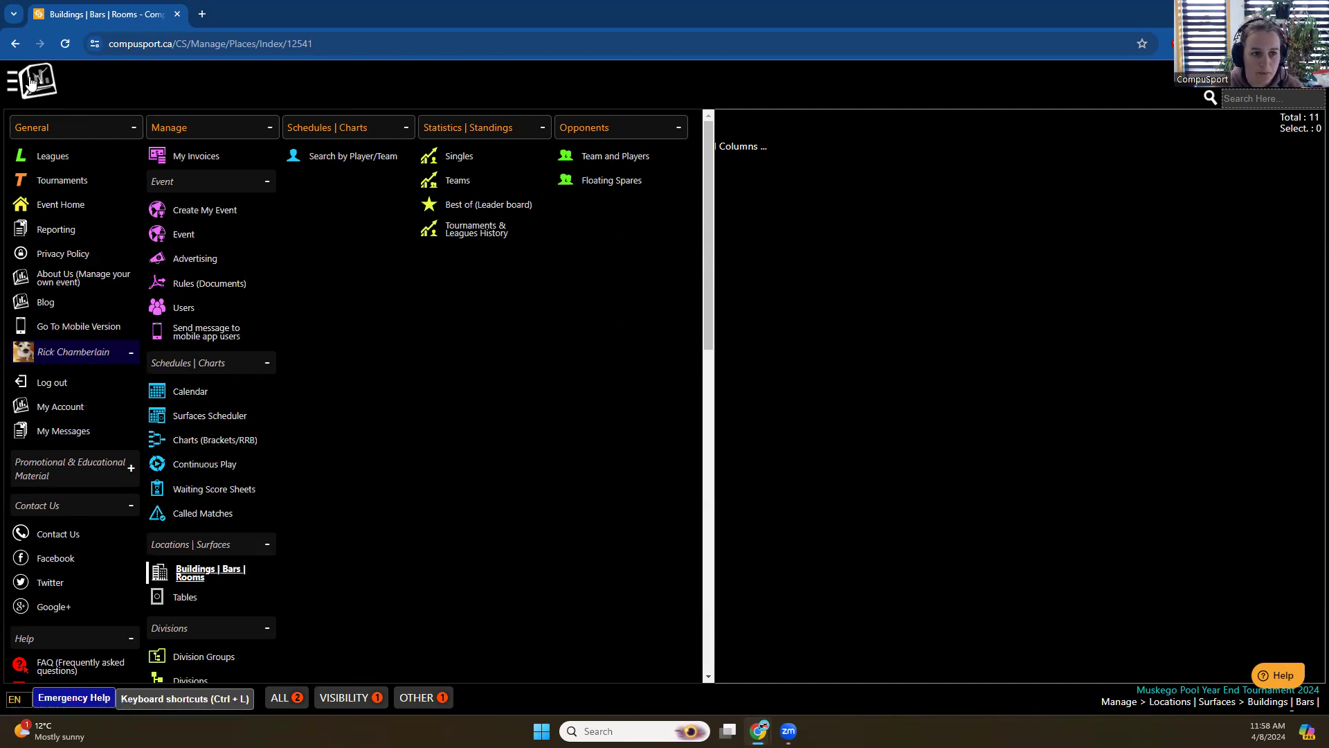
pyautogui.scroll(-1, 223, 188)
pyautogui.scroll(-5, 223, 188)
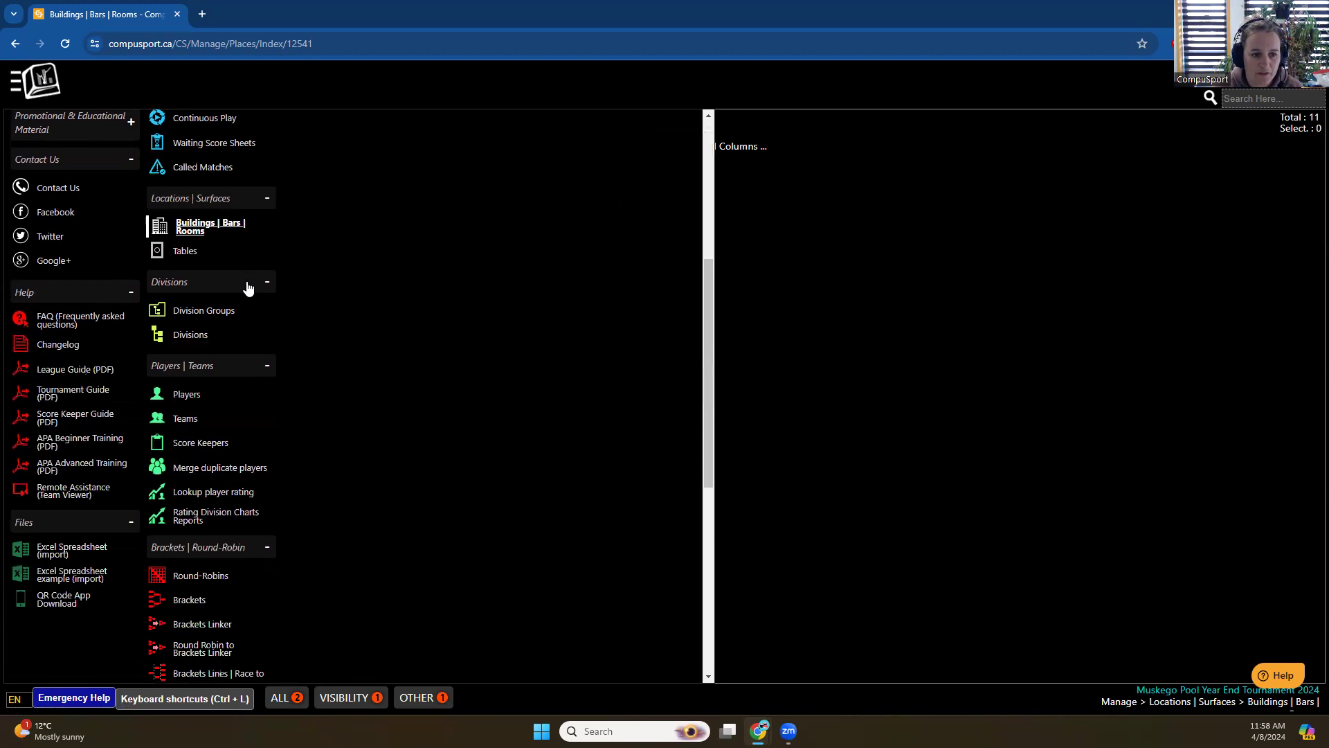
pyautogui.click(218, 336)
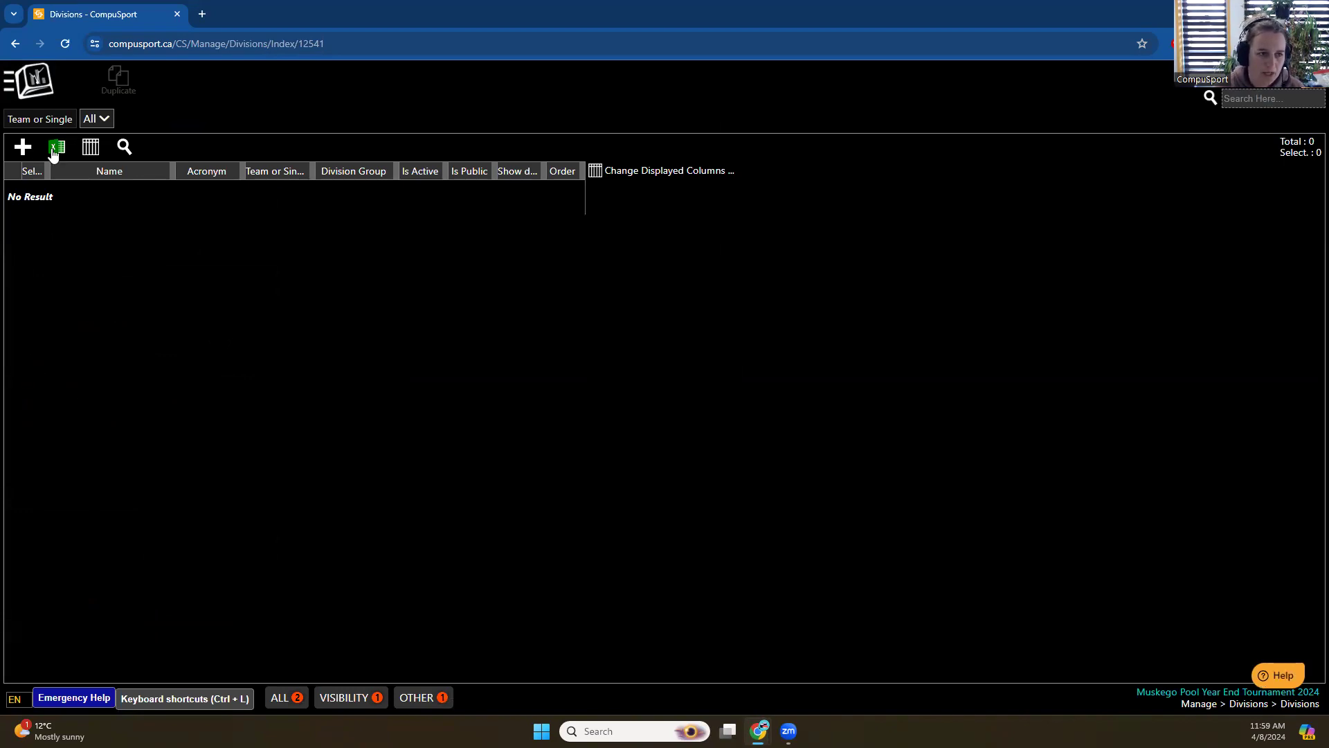
pyautogui.click(23, 147)
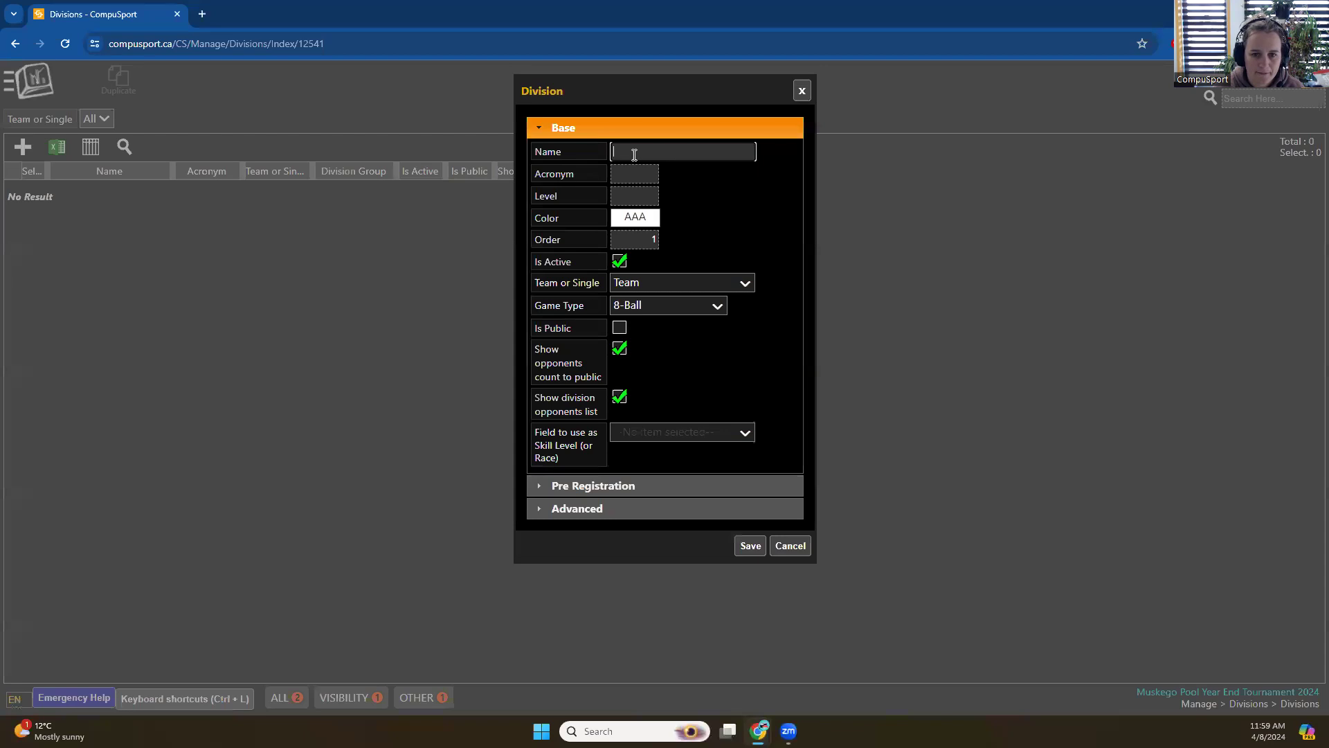
pyautogui.write('Yea')
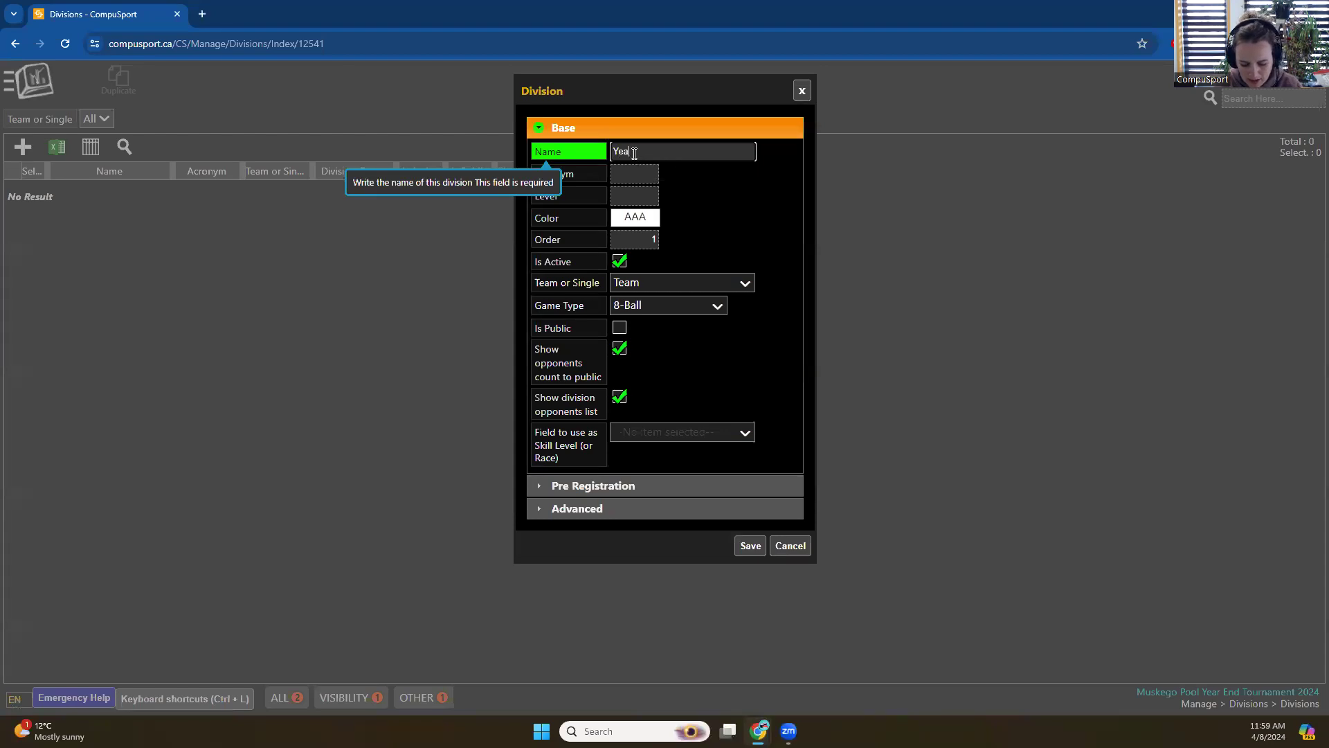
pyautogui.write('r End Gor')
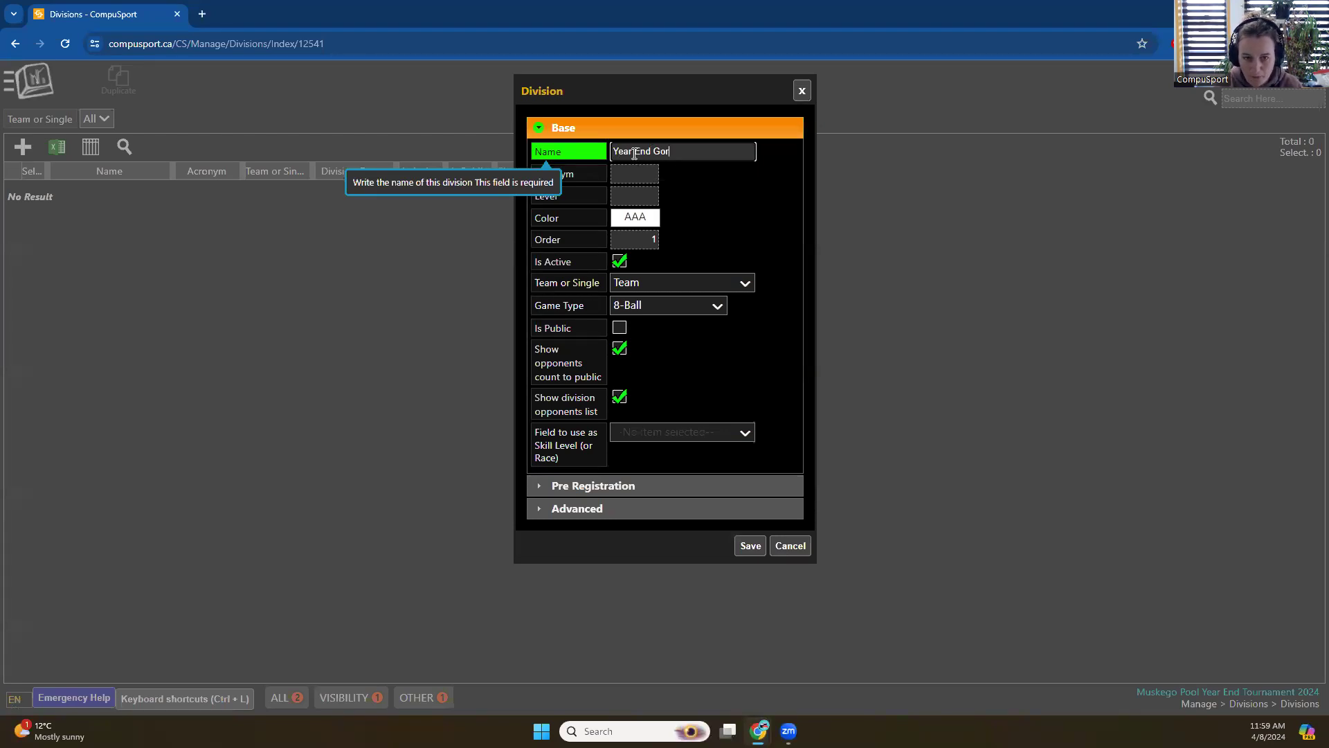
pyautogui.press('BackSpace')
pyautogui.press('BackSpace')
pyautogui.write('roup')
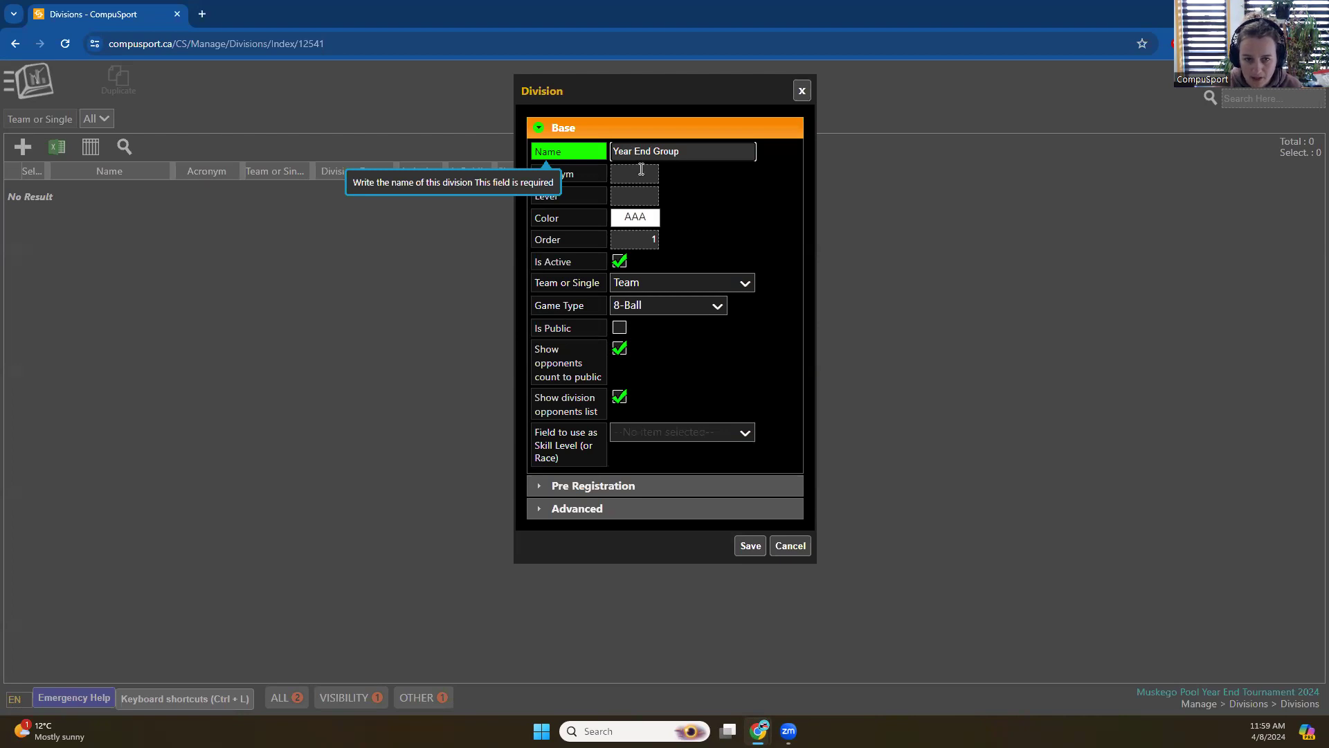
# Set the new division's color to dark teal-blue and save the division
pyautogui.click(642, 220)
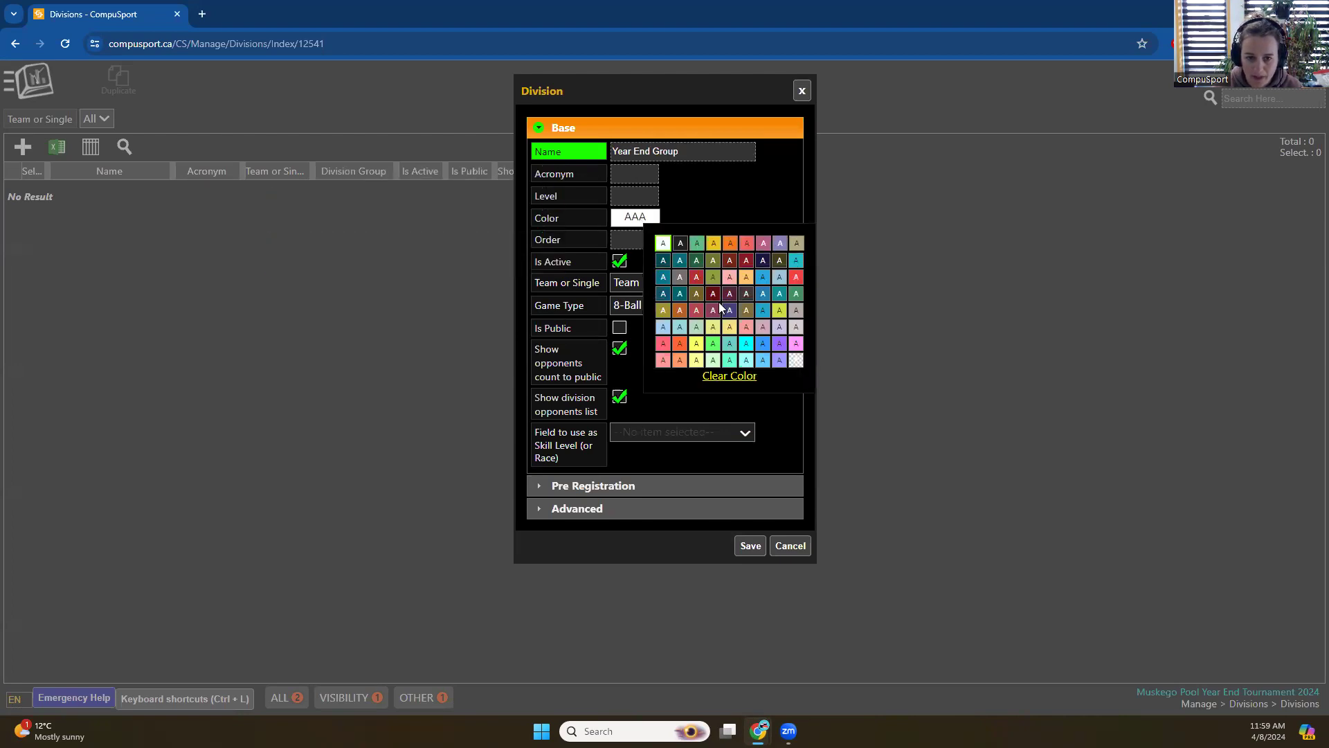
pyautogui.click(663, 295)
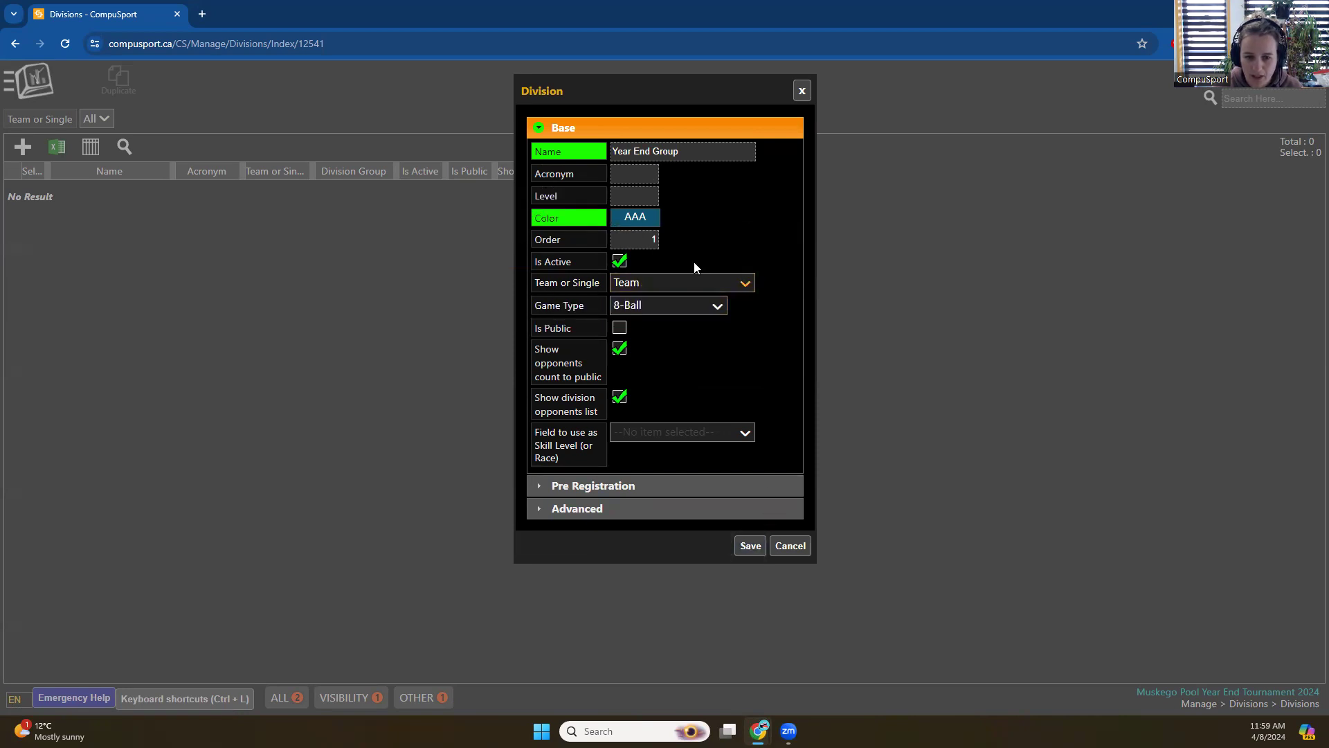
pyautogui.click(746, 547)
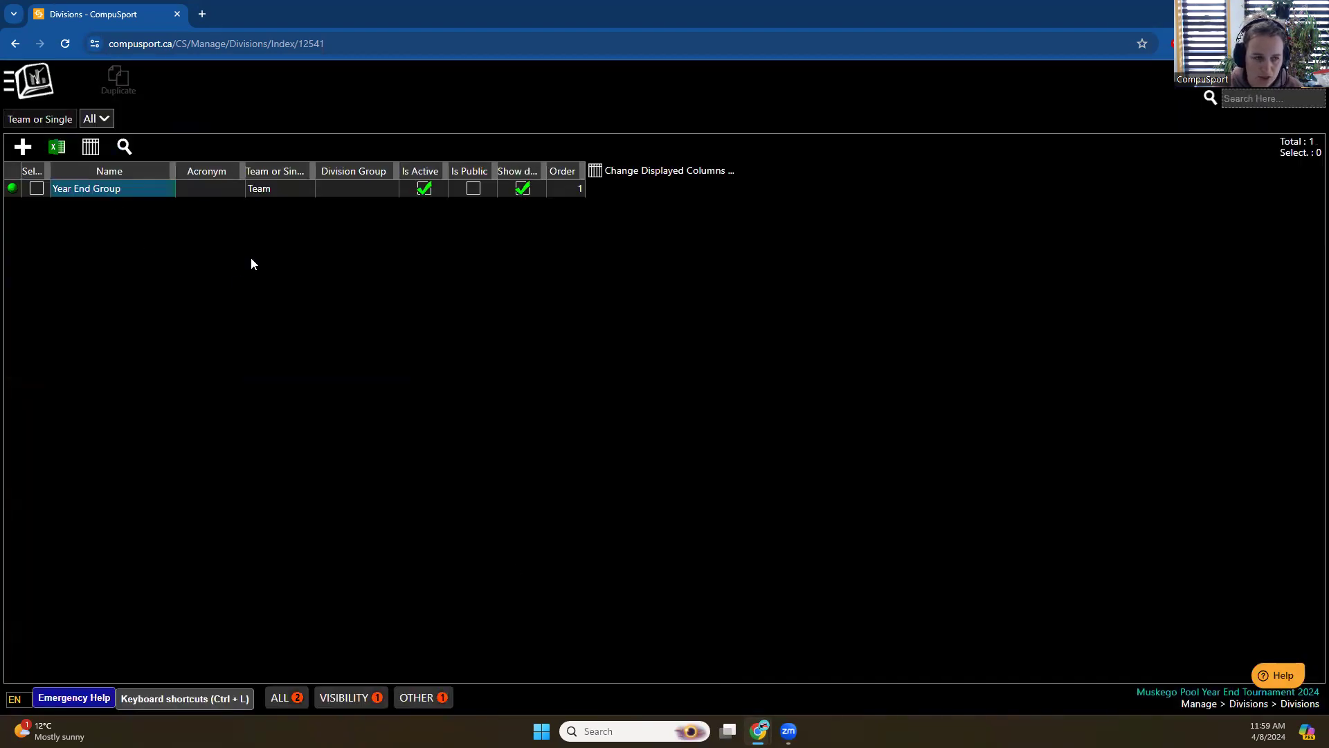
# Open the page for managing the event's teams
pyautogui.click(37, 78)
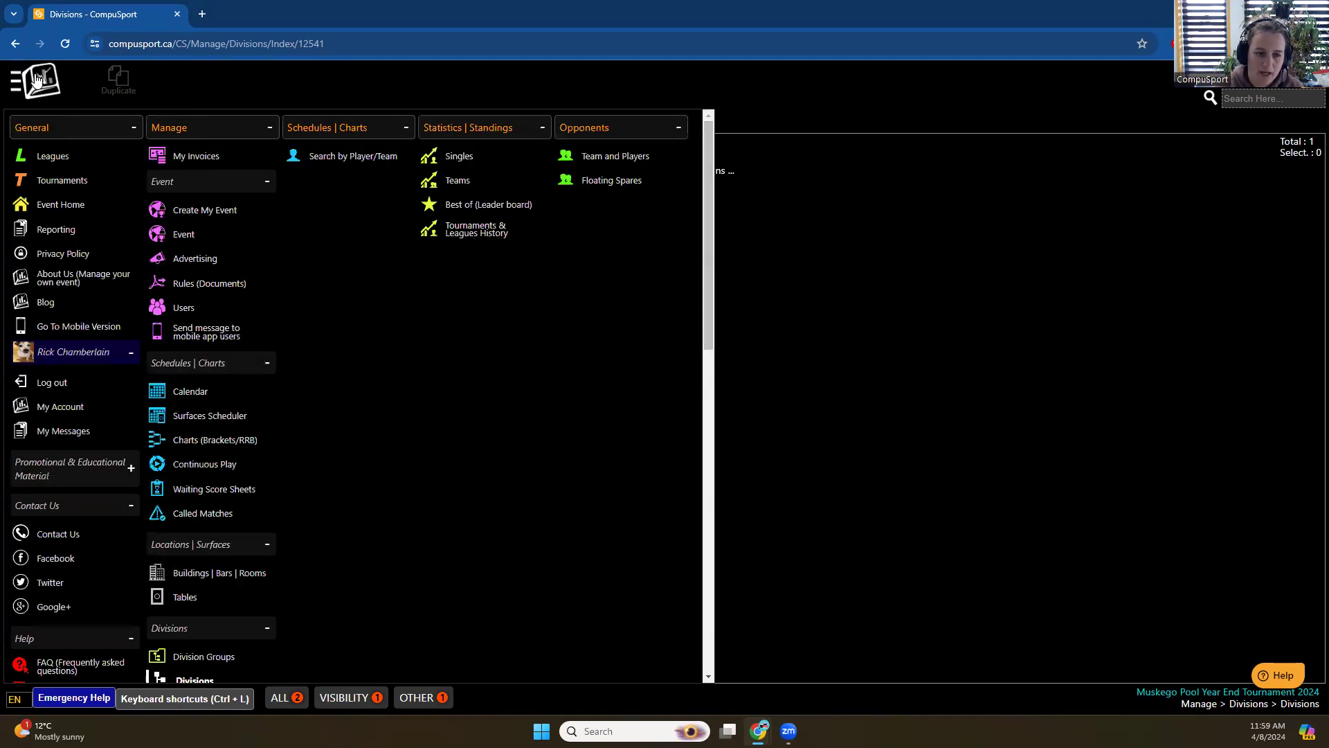
pyautogui.click(764, 386)
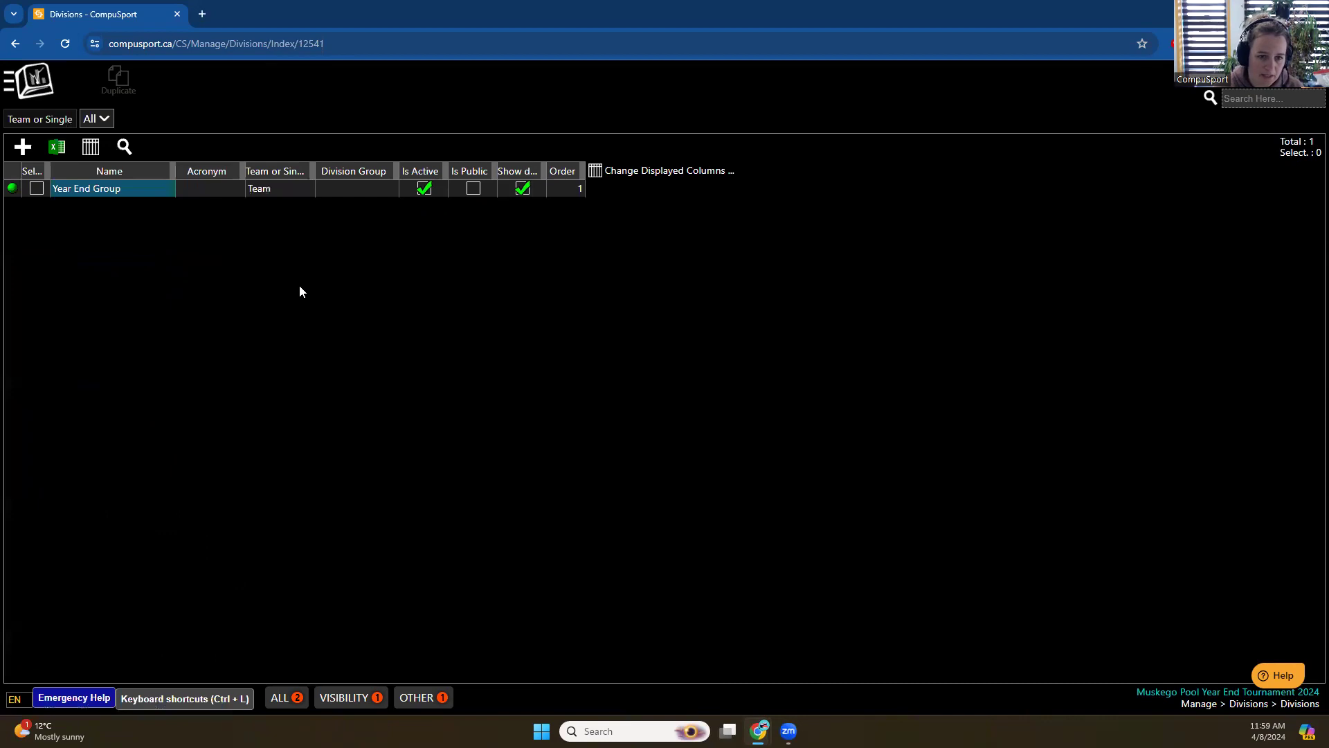
pyautogui.click(31, 78)
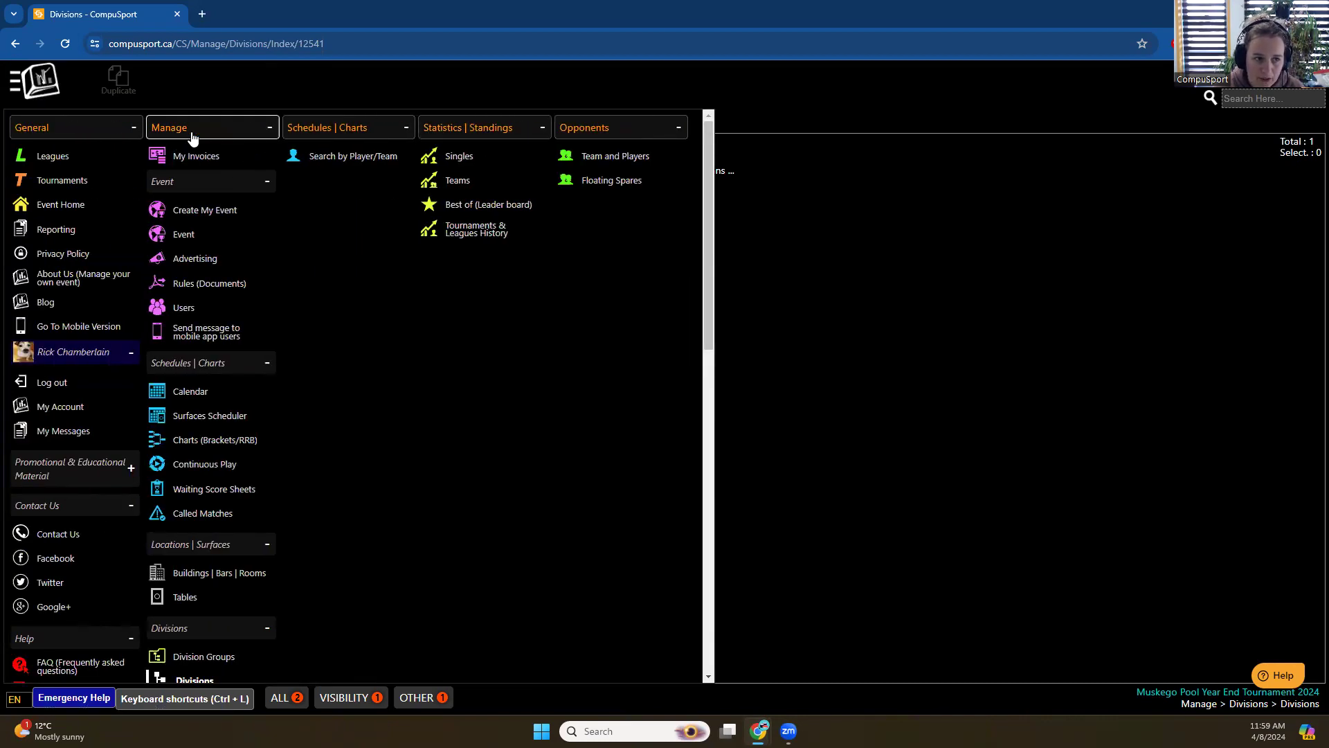
pyautogui.scroll(-5, 235, 335)
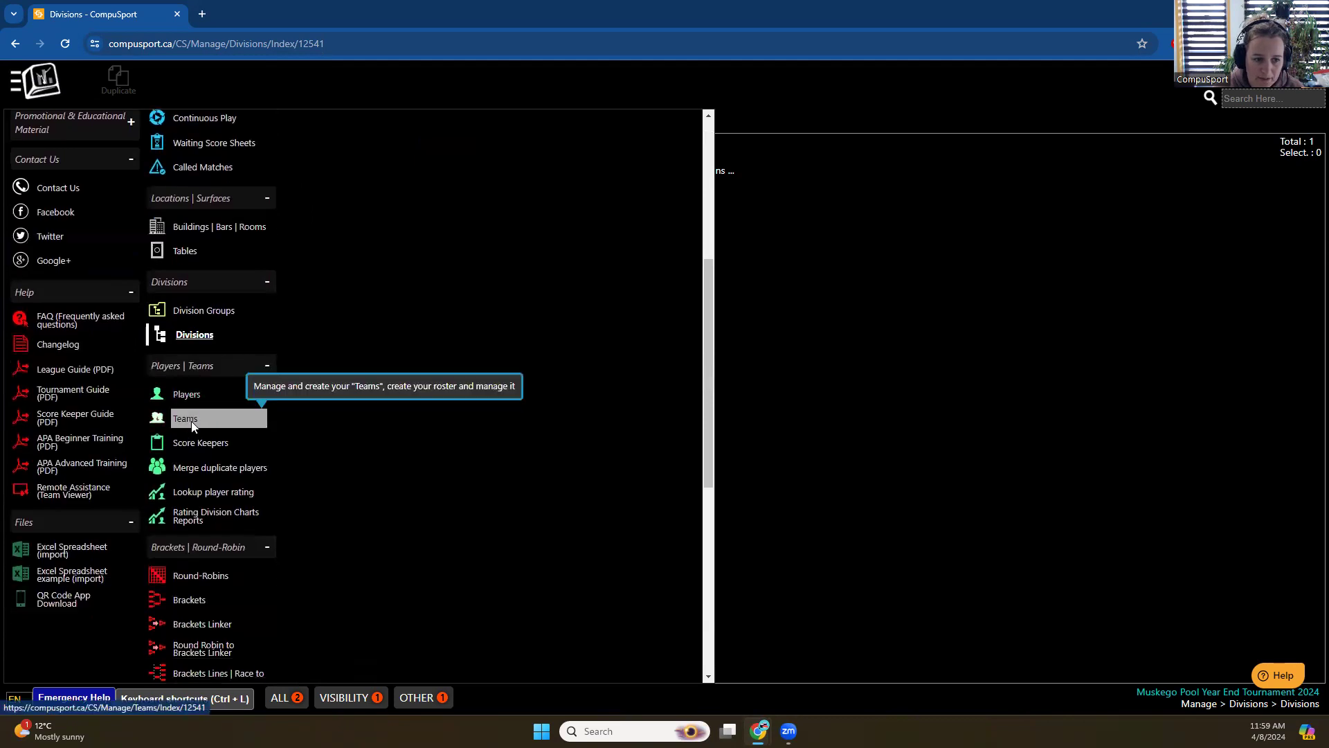
pyautogui.click(214, 418)
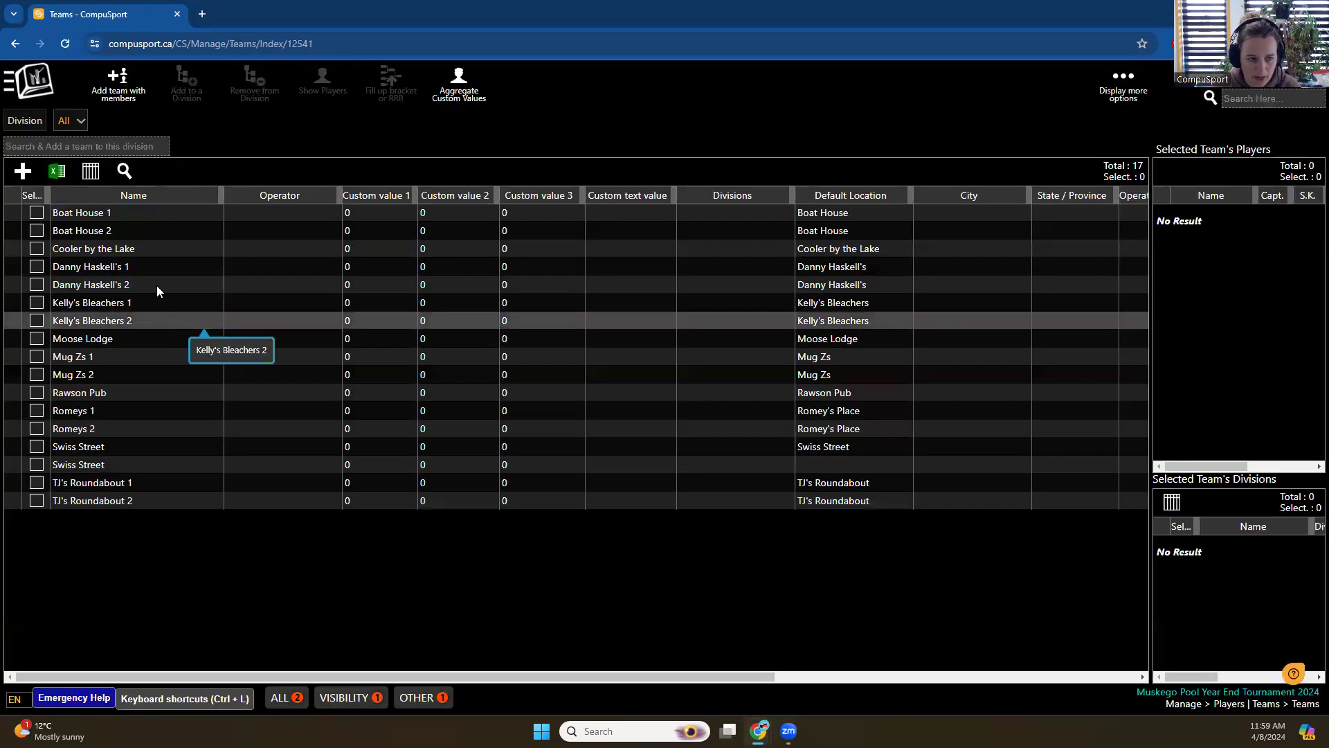
# Select all teams in the event and add them to the Year End Group division
pyautogui.click(154, 219)
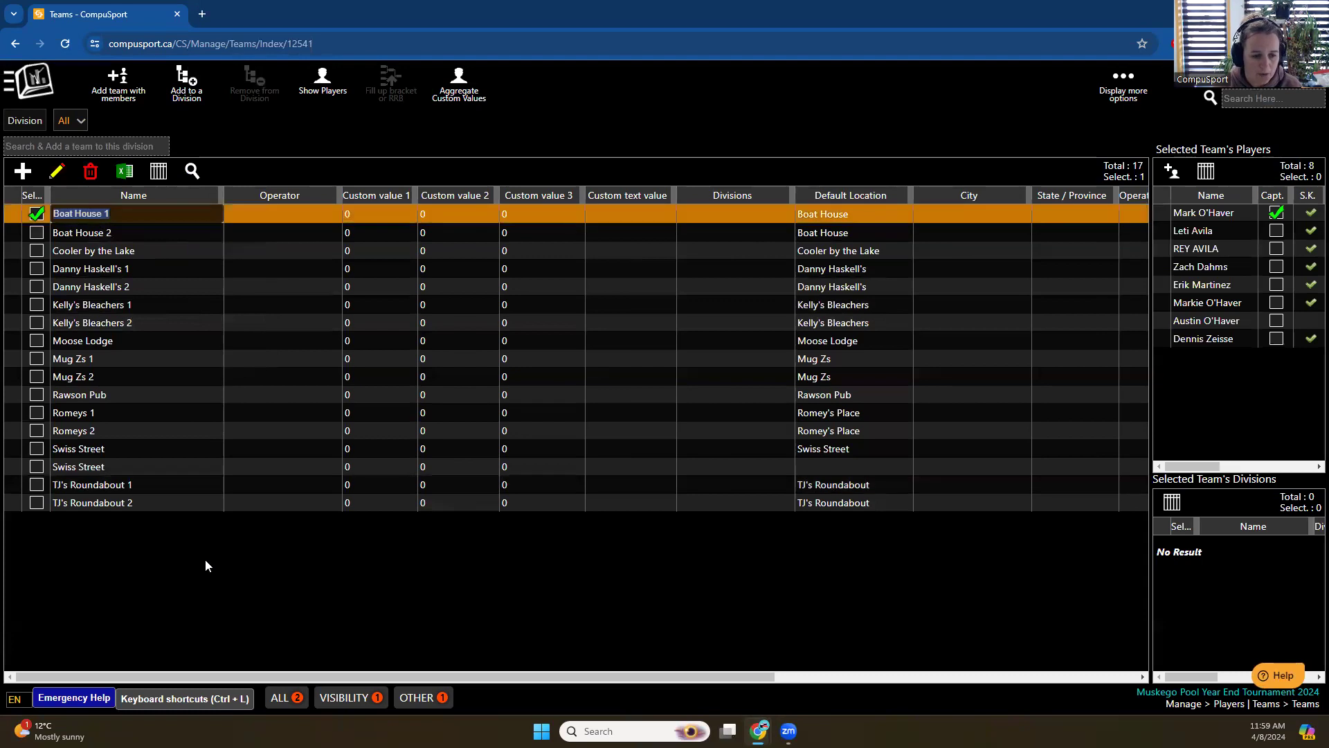
pyautogui.click(206, 560)
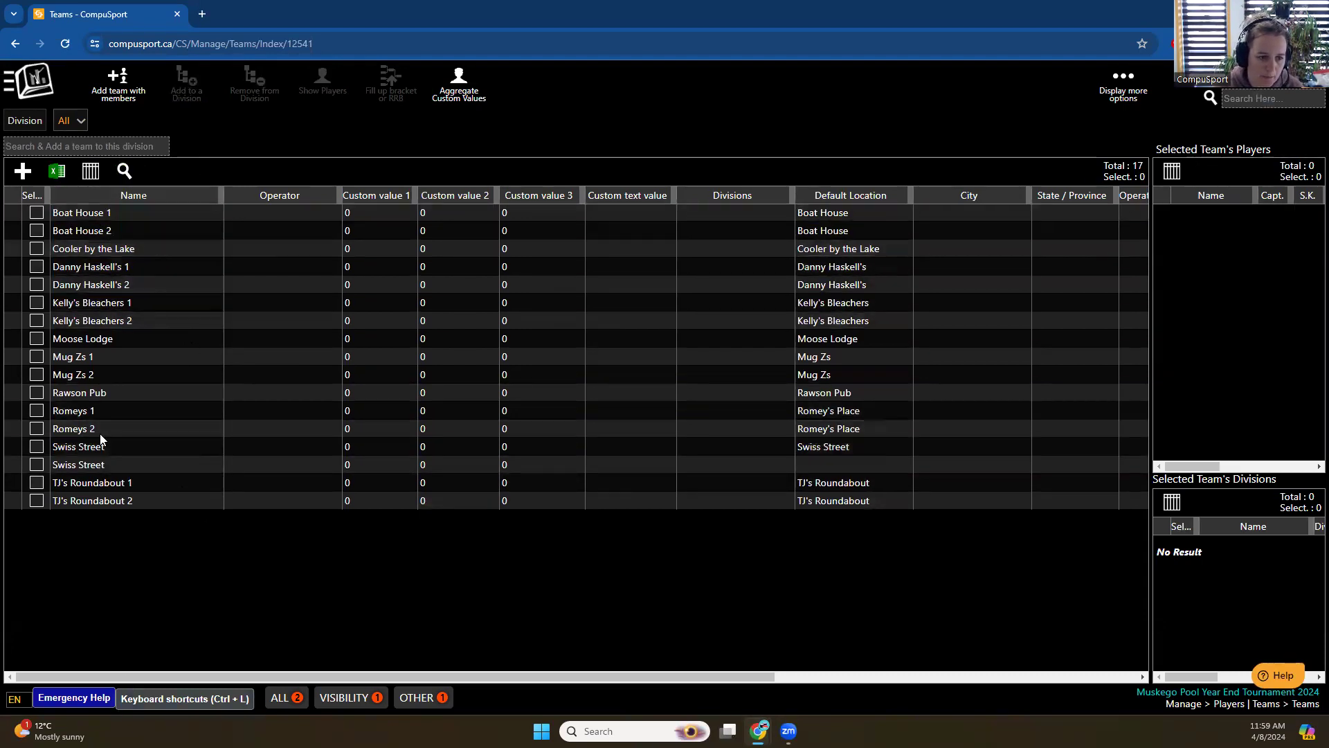
pyautogui.click(161, 217)
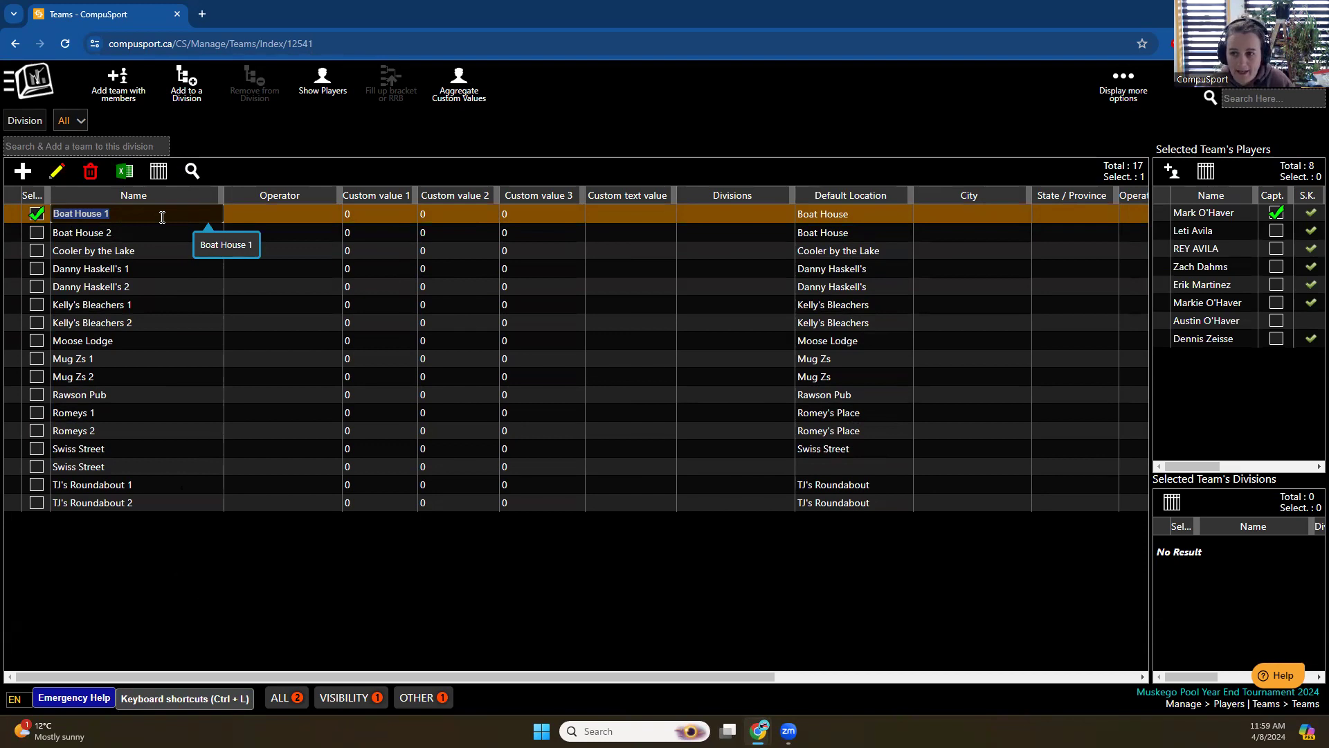
pyautogui.hotkey('ctrl', 'a')
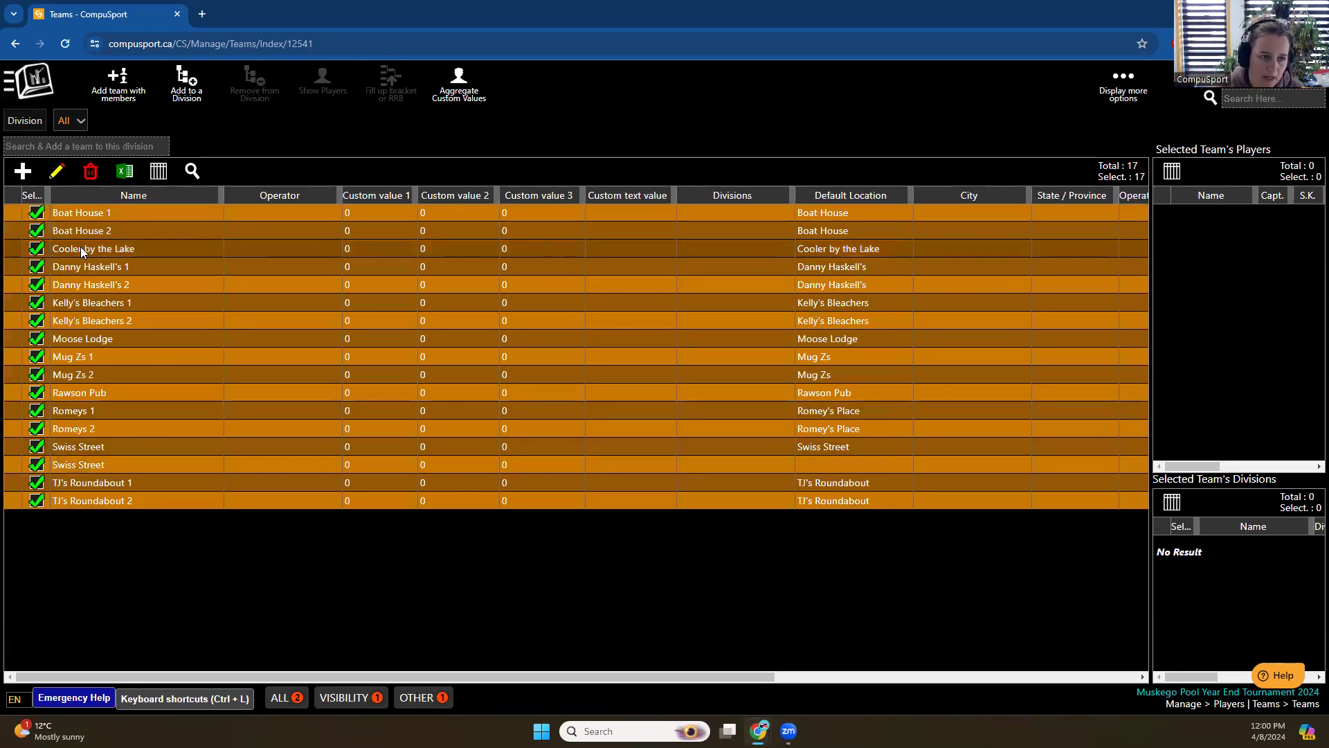
pyautogui.click(184, 83)
pyautogui.click(631, 391)
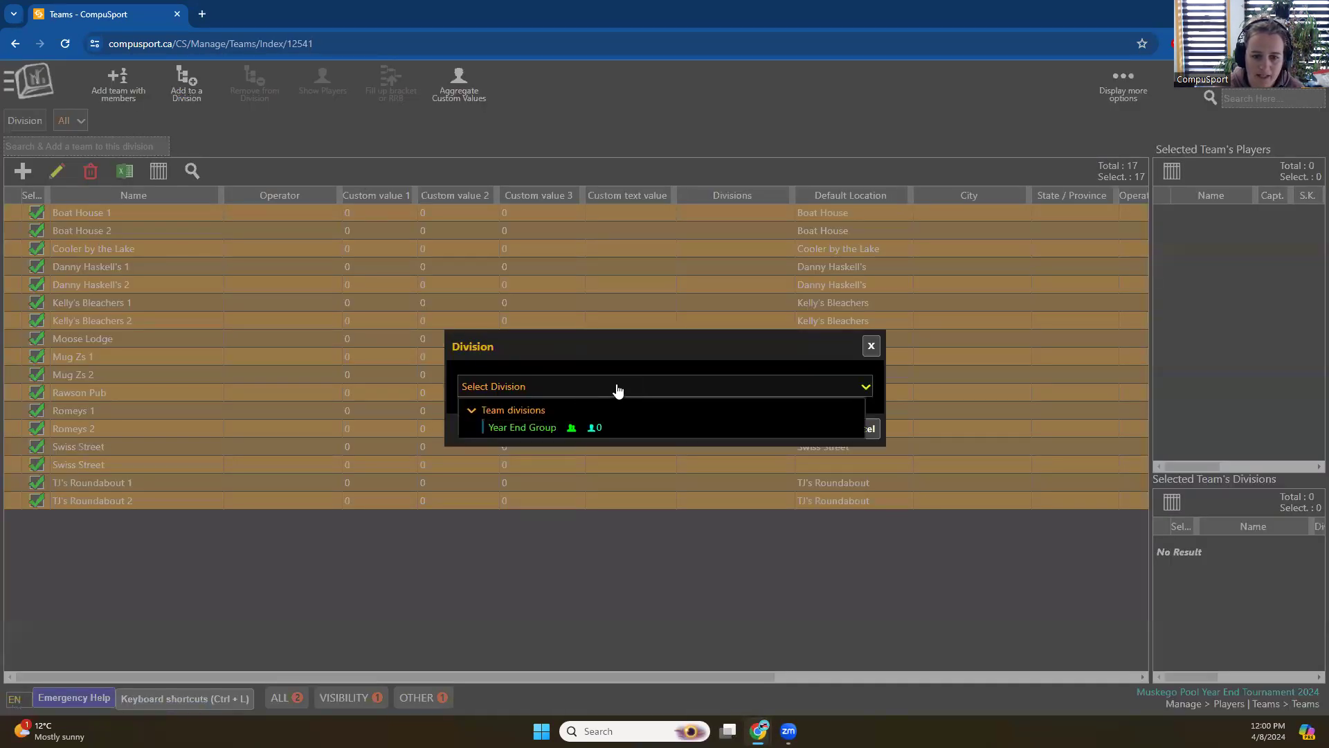
pyautogui.click(523, 431)
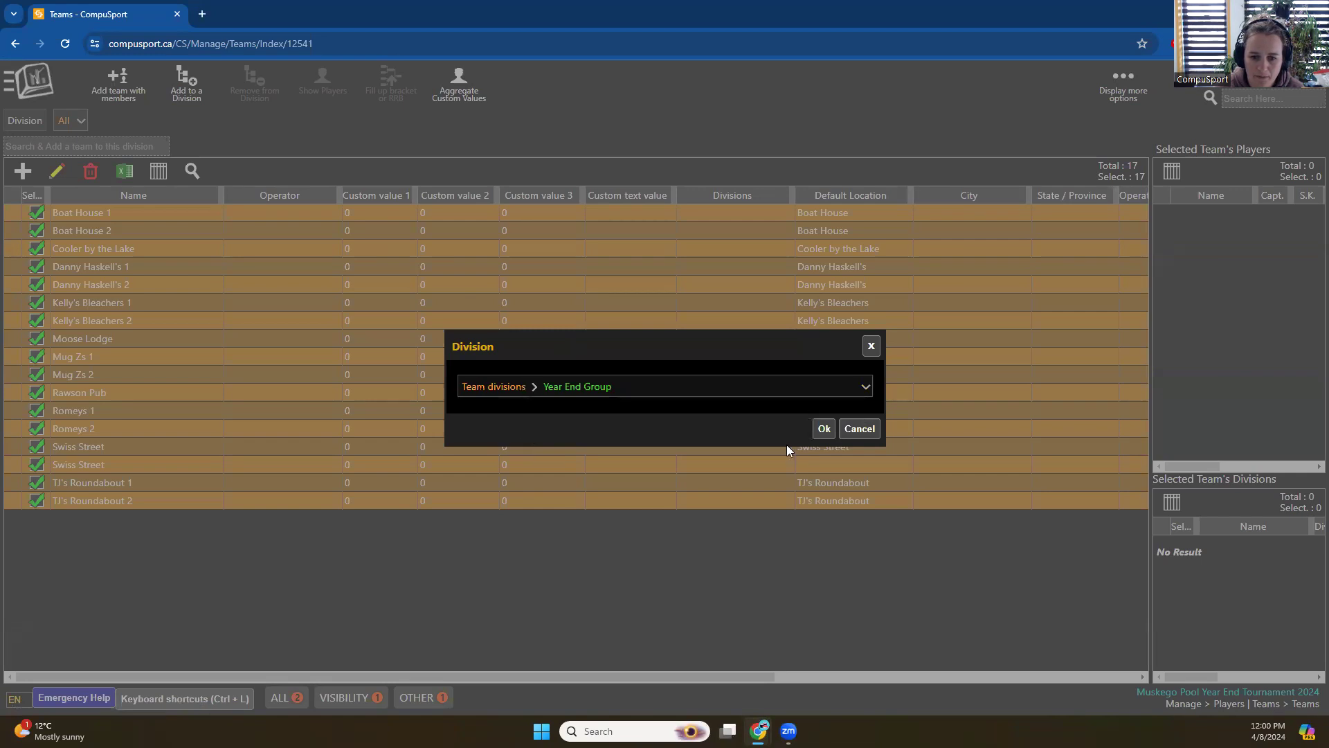
pyautogui.click(824, 430)
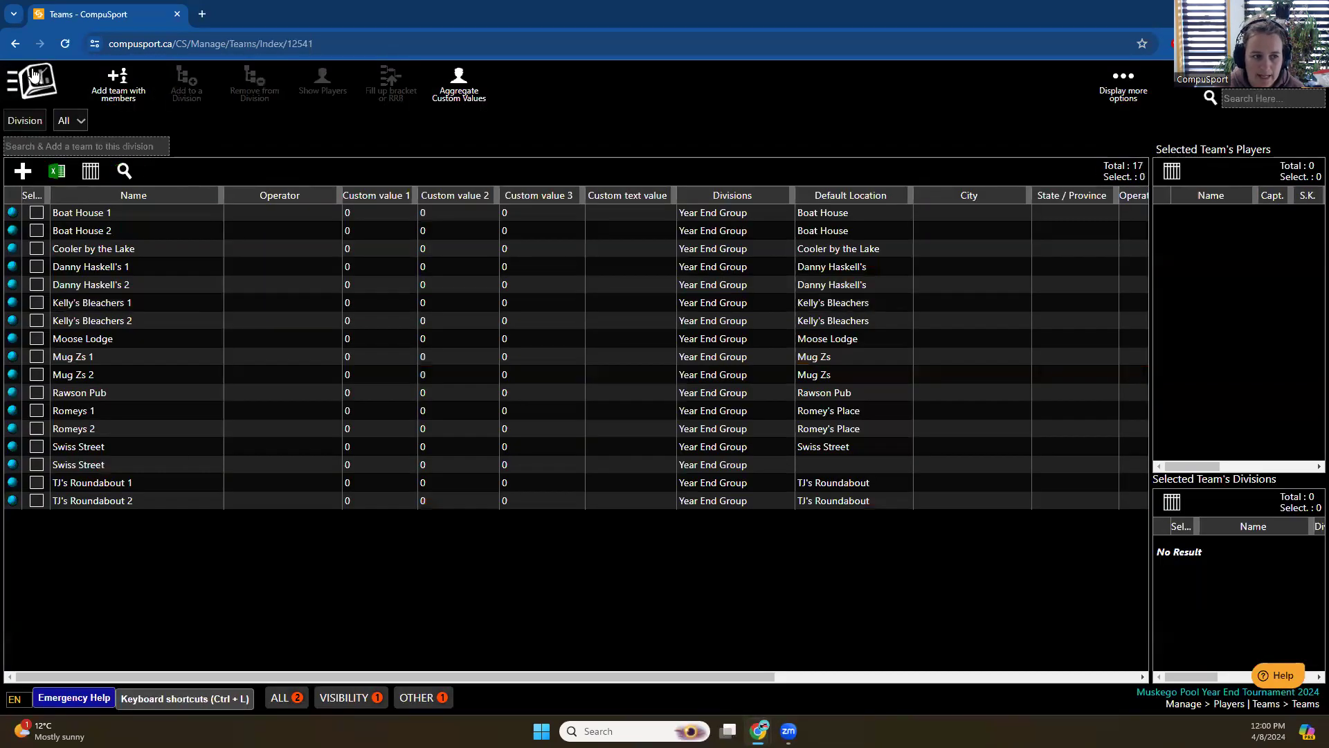
# Open the page for managing the event's round-robins
pyautogui.click(39, 89)
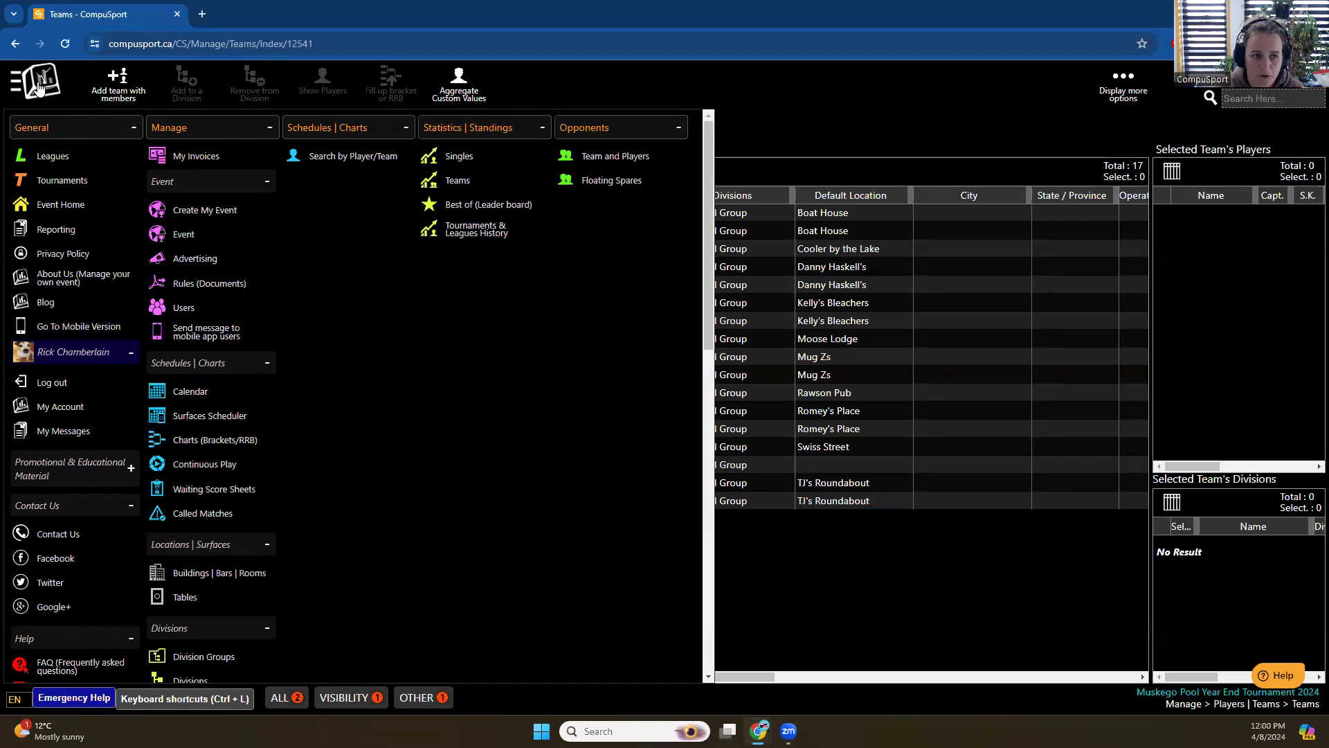
pyautogui.click(40, 89)
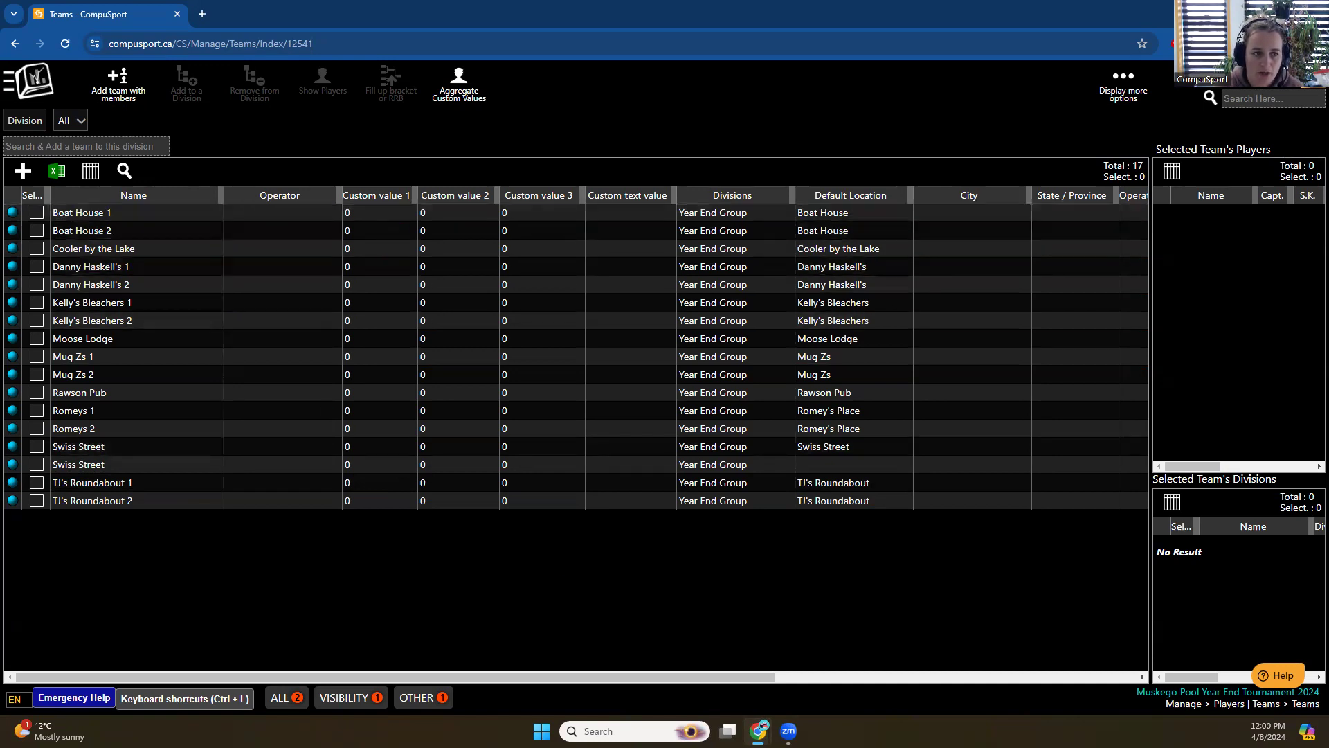
pyautogui.click(29, 89)
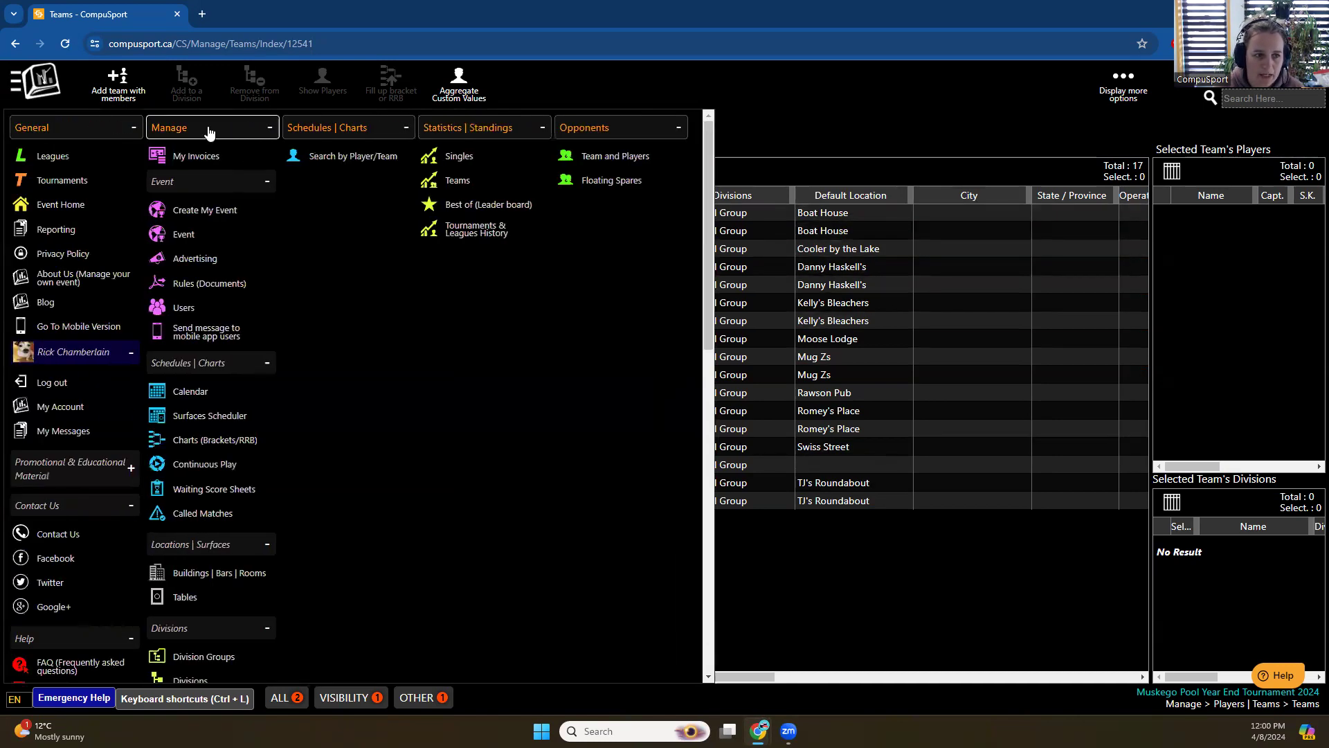
pyautogui.scroll(-8, 267, 202)
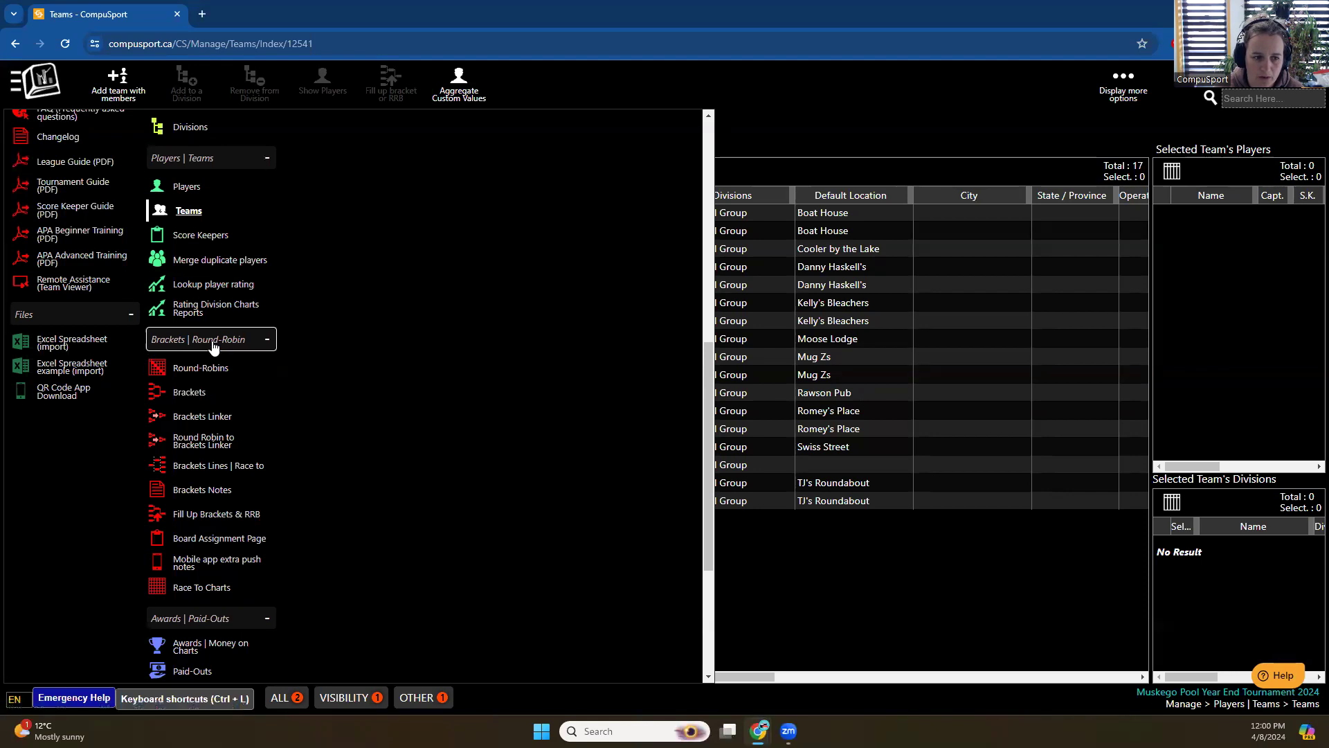
pyautogui.click(188, 371)
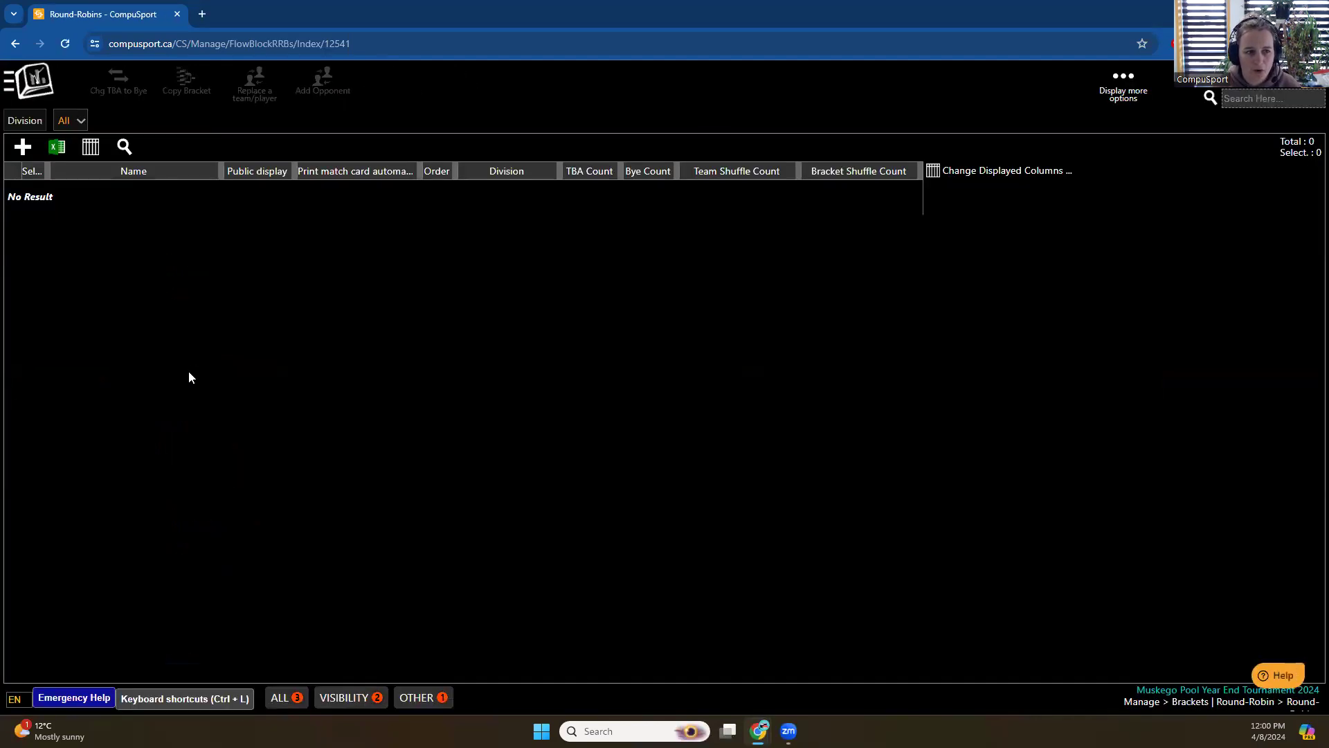
# Start a new round robin for the Year End Group division, named Pods, with a match duration of 60 minutes
pyautogui.click(23, 150)
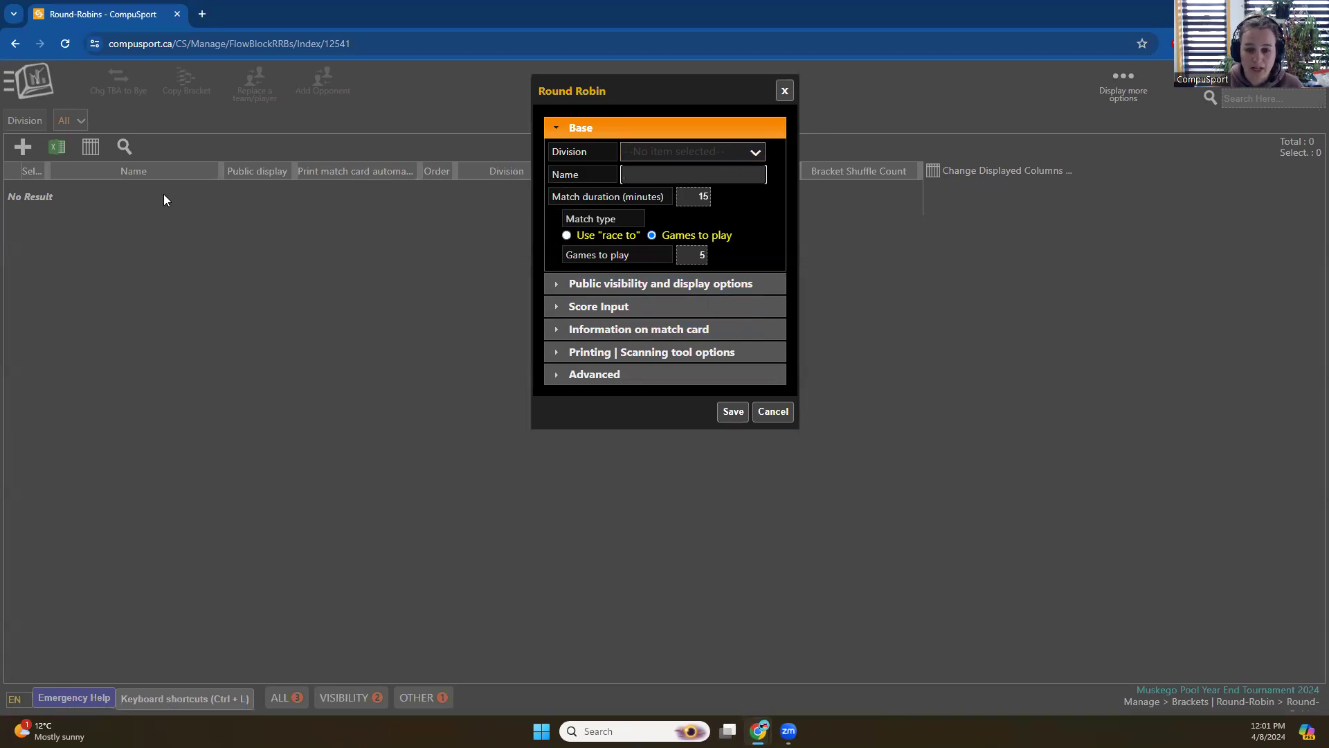
pyautogui.click(642, 154)
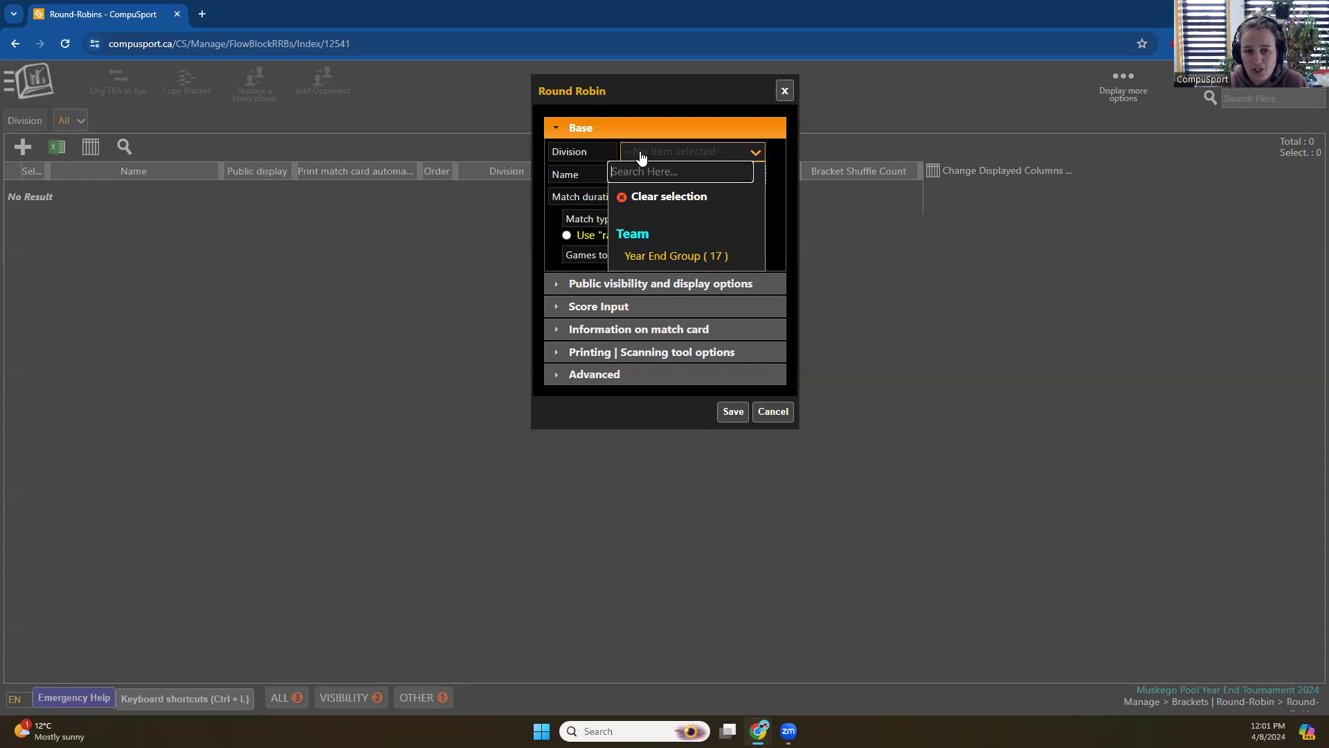
pyautogui.click(672, 256)
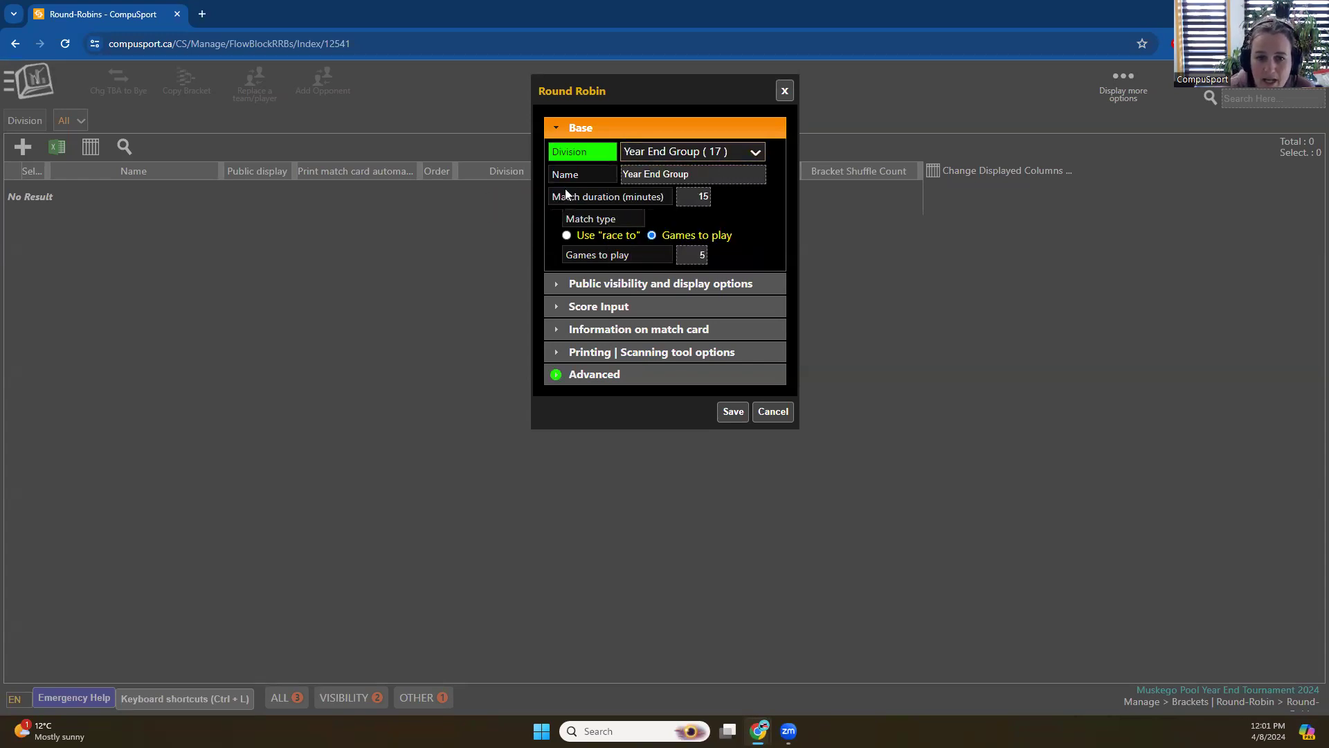
pyautogui.click(603, 178)
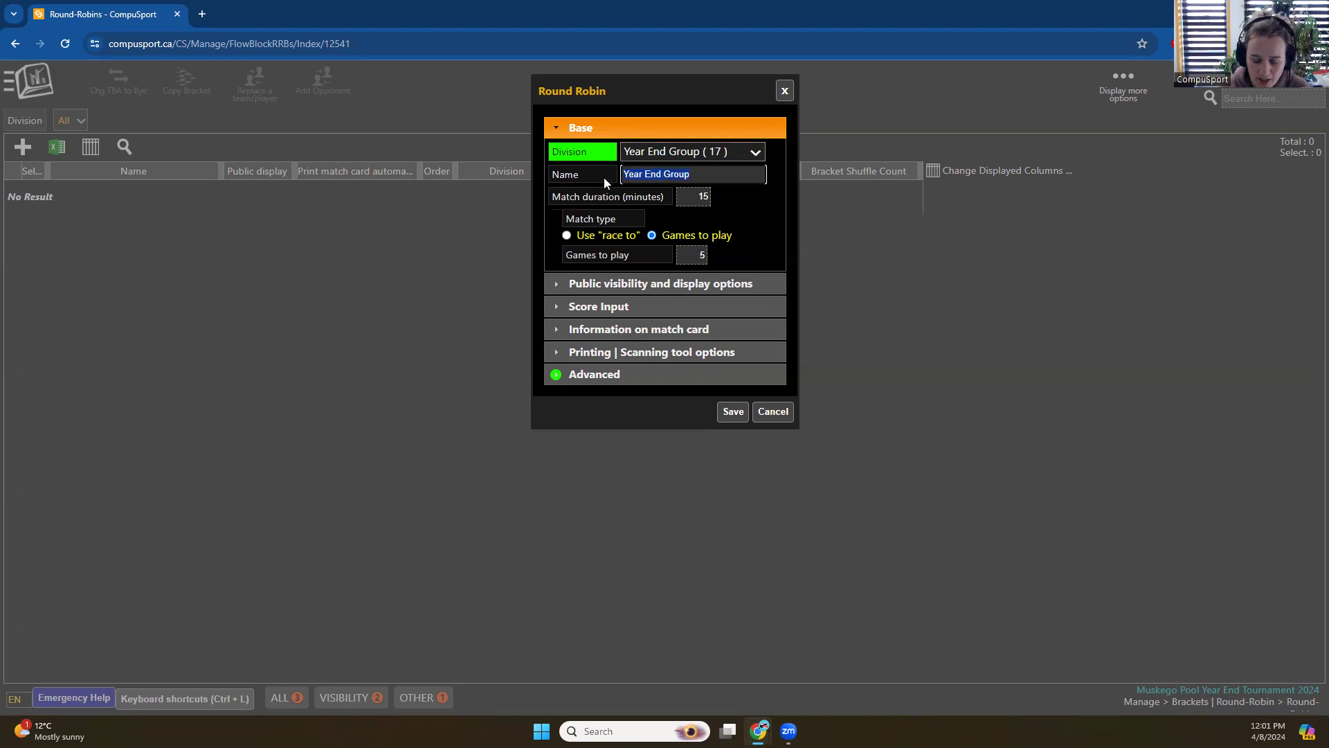
pyautogui.write('^Pod')
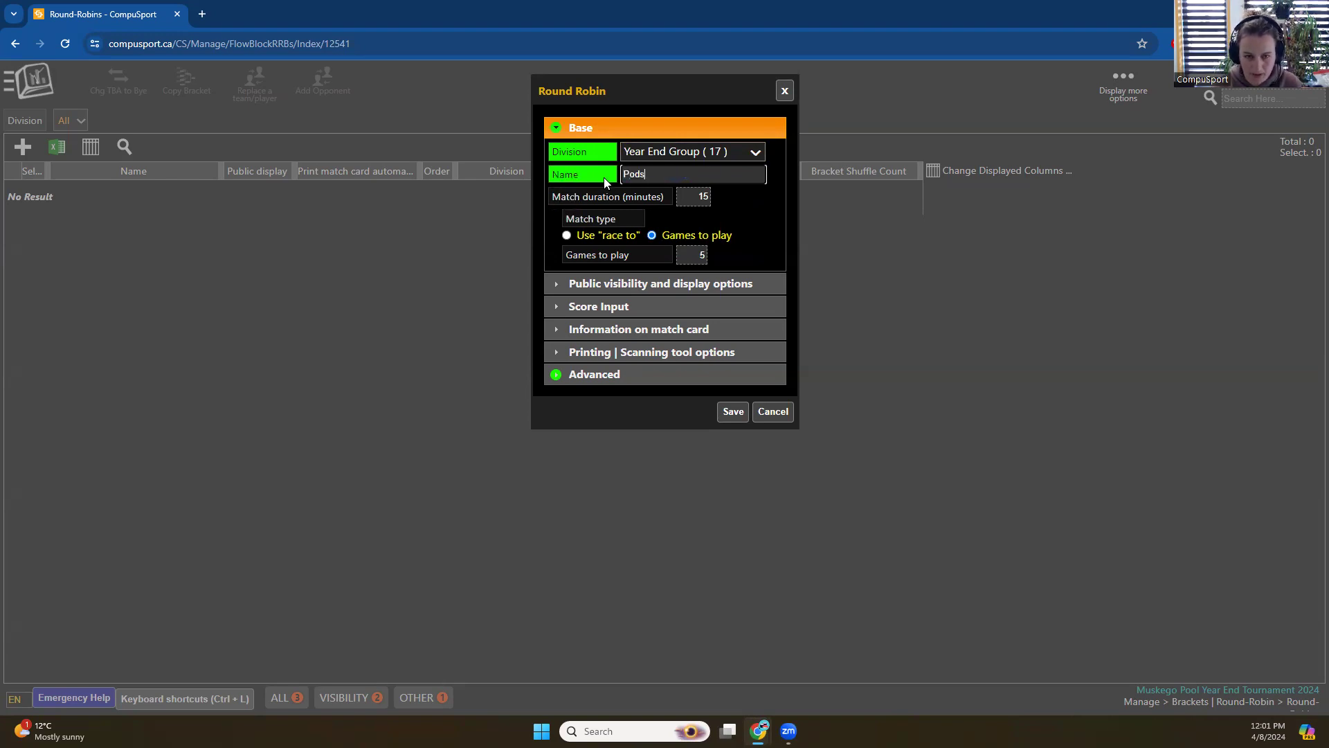
pyautogui.click(696, 196)
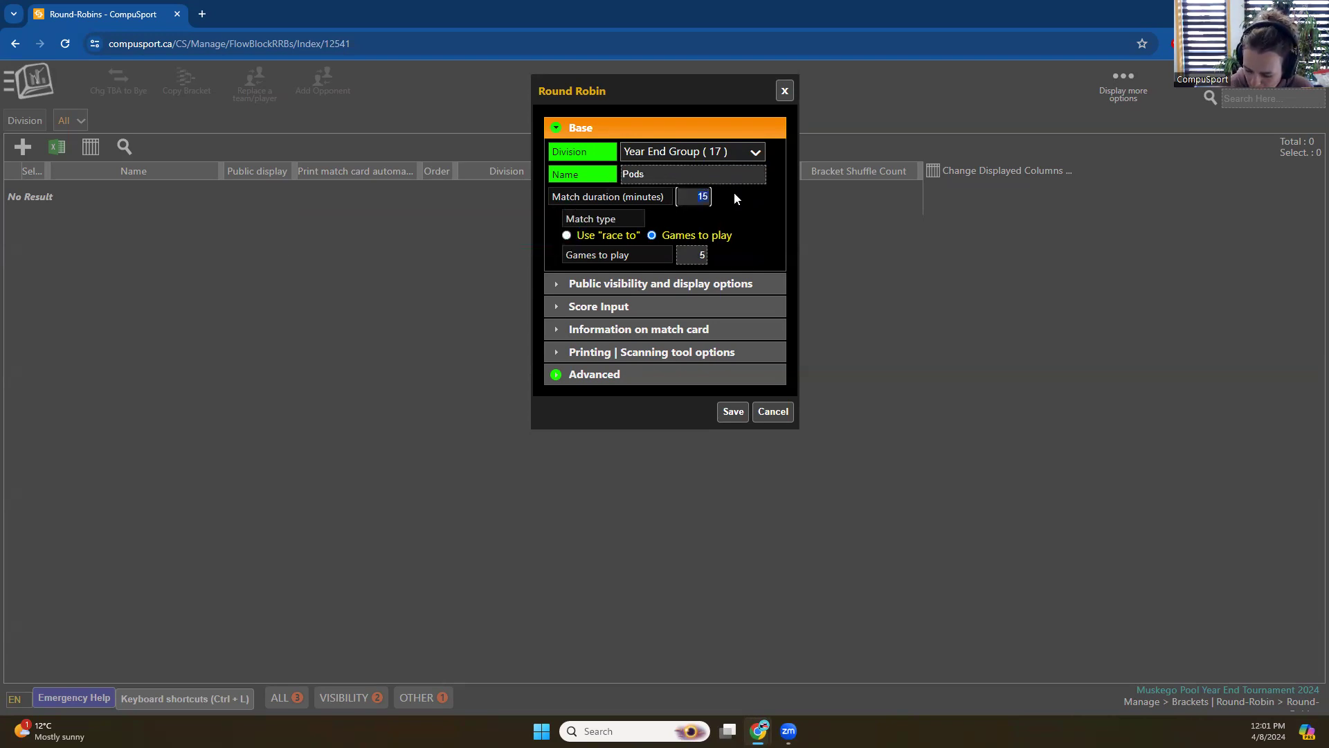
pyautogui.write('60')
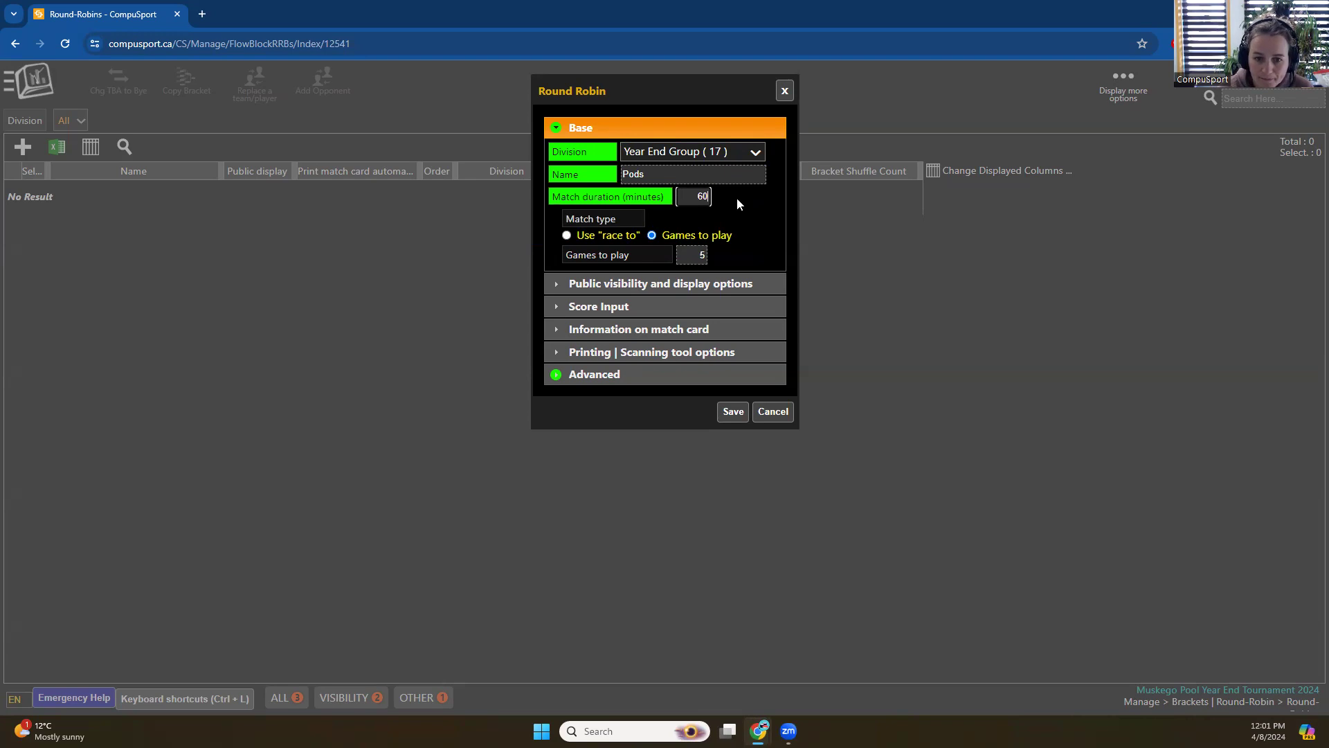
# Set the round robin's score sheet type to 16 Game Format - 4 vs 4 - 4 Rounds - v1(112)
pyautogui.click(608, 307)
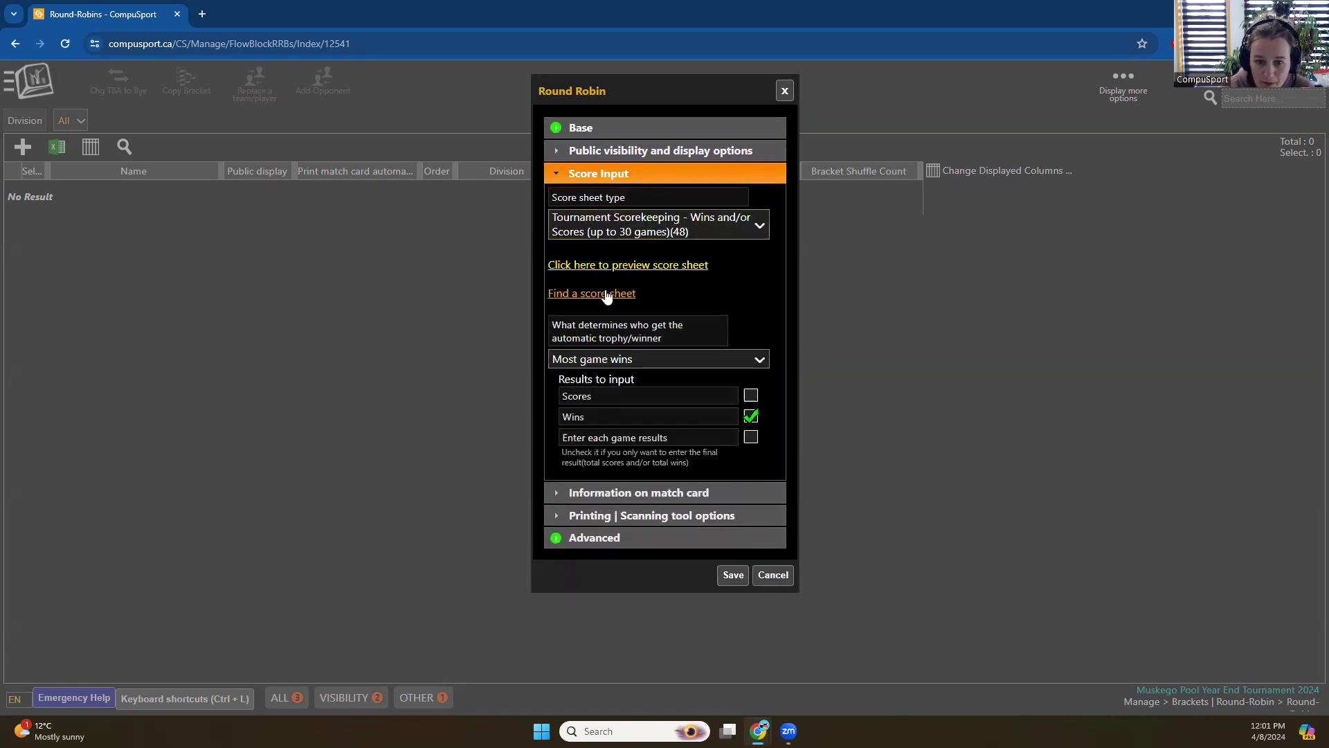
pyautogui.moveTo(655, 453)
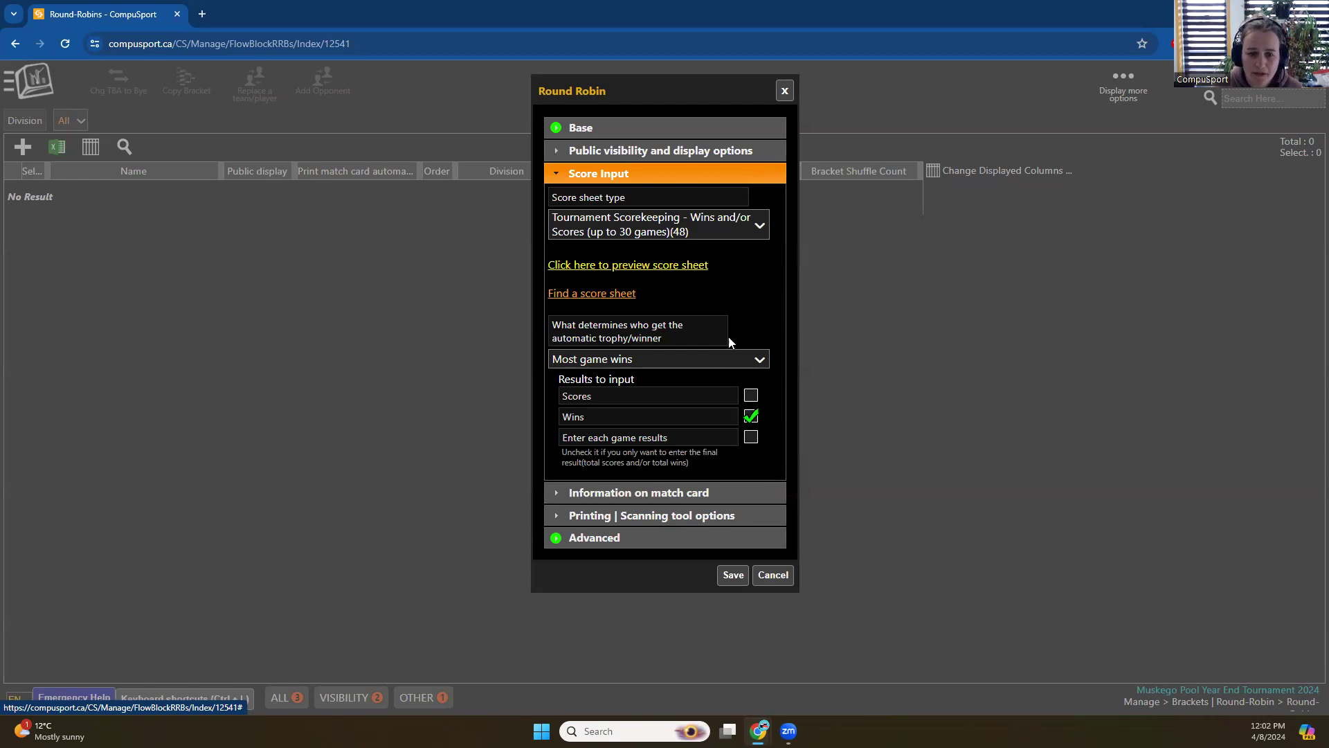
pyautogui.click(723, 233)
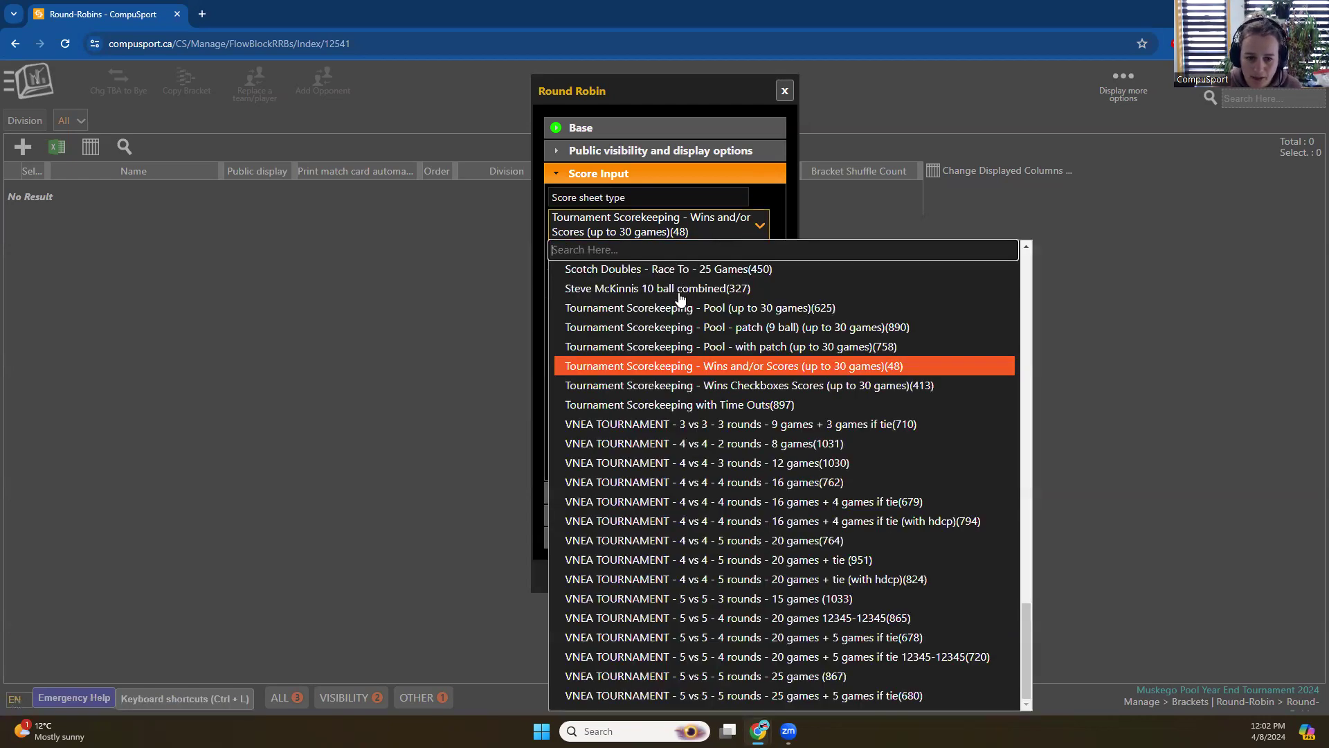
pyautogui.scroll(20, 722, 414)
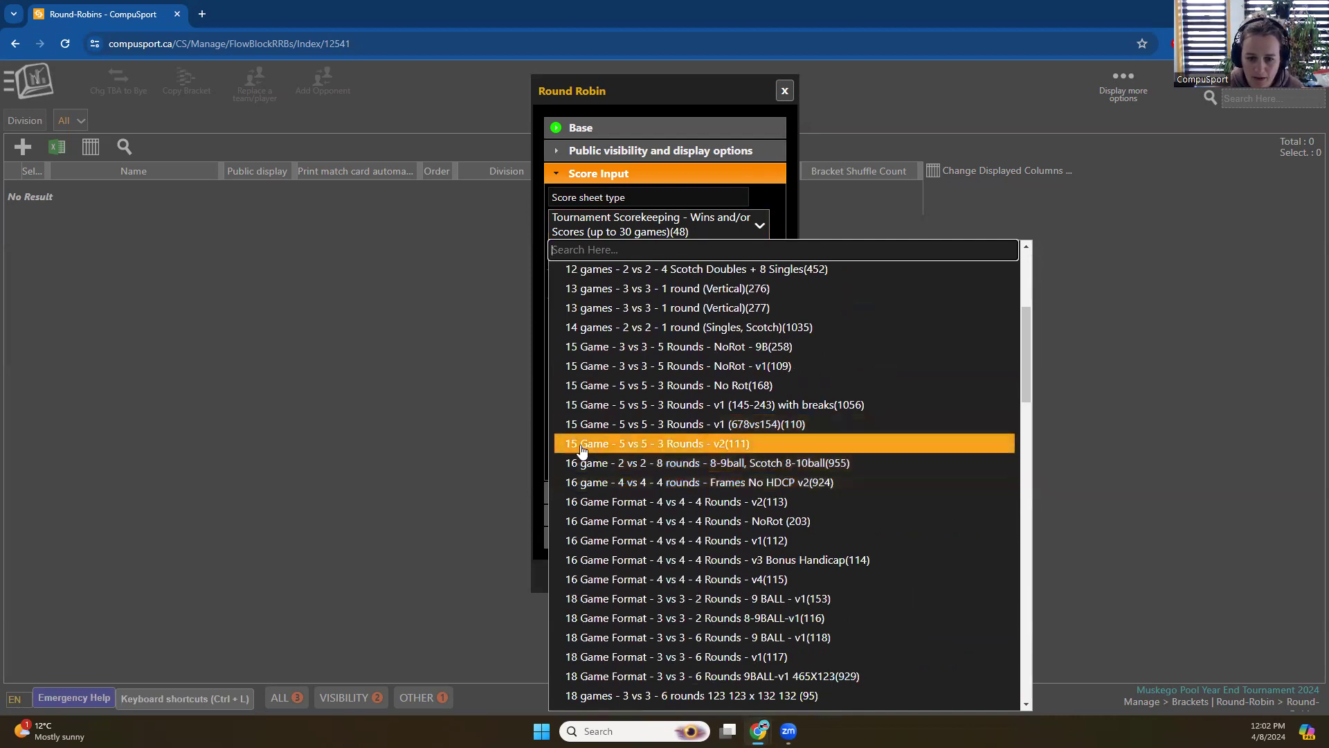
pyautogui.scroll(-1, 693, 513)
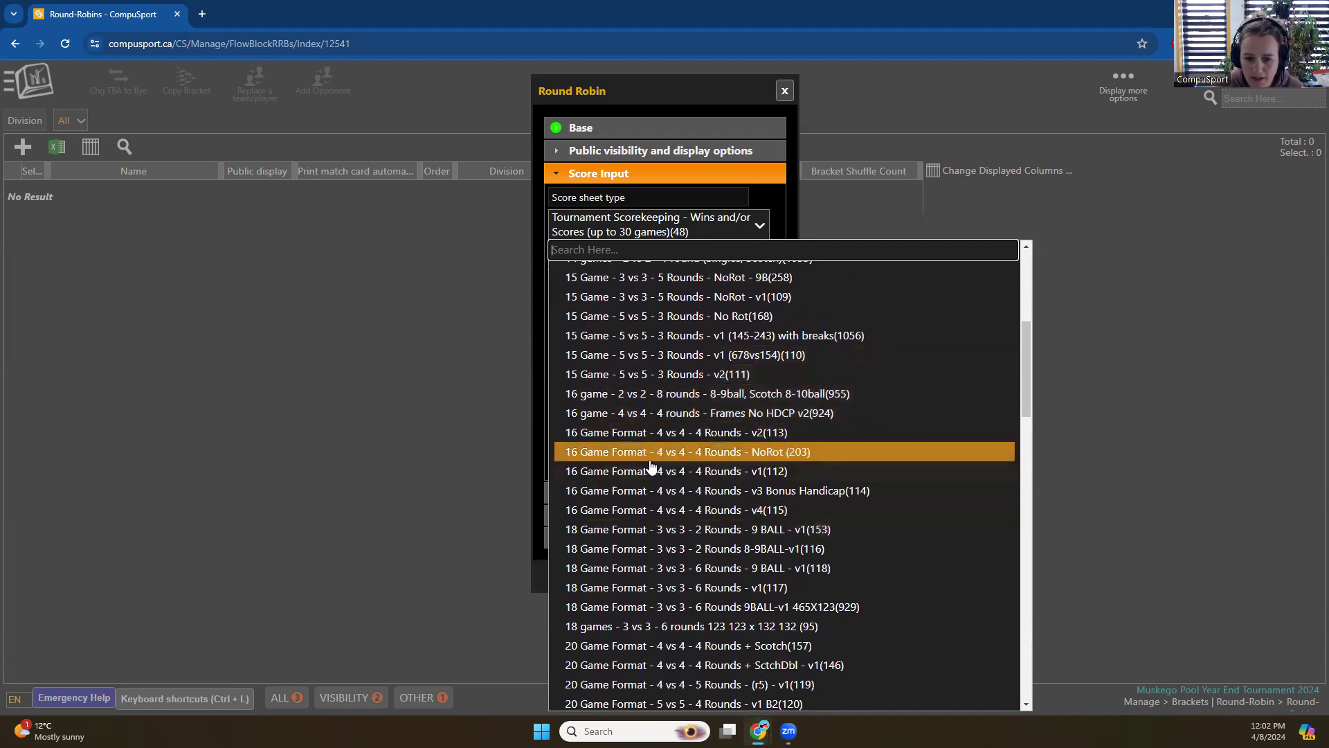
pyautogui.click(696, 472)
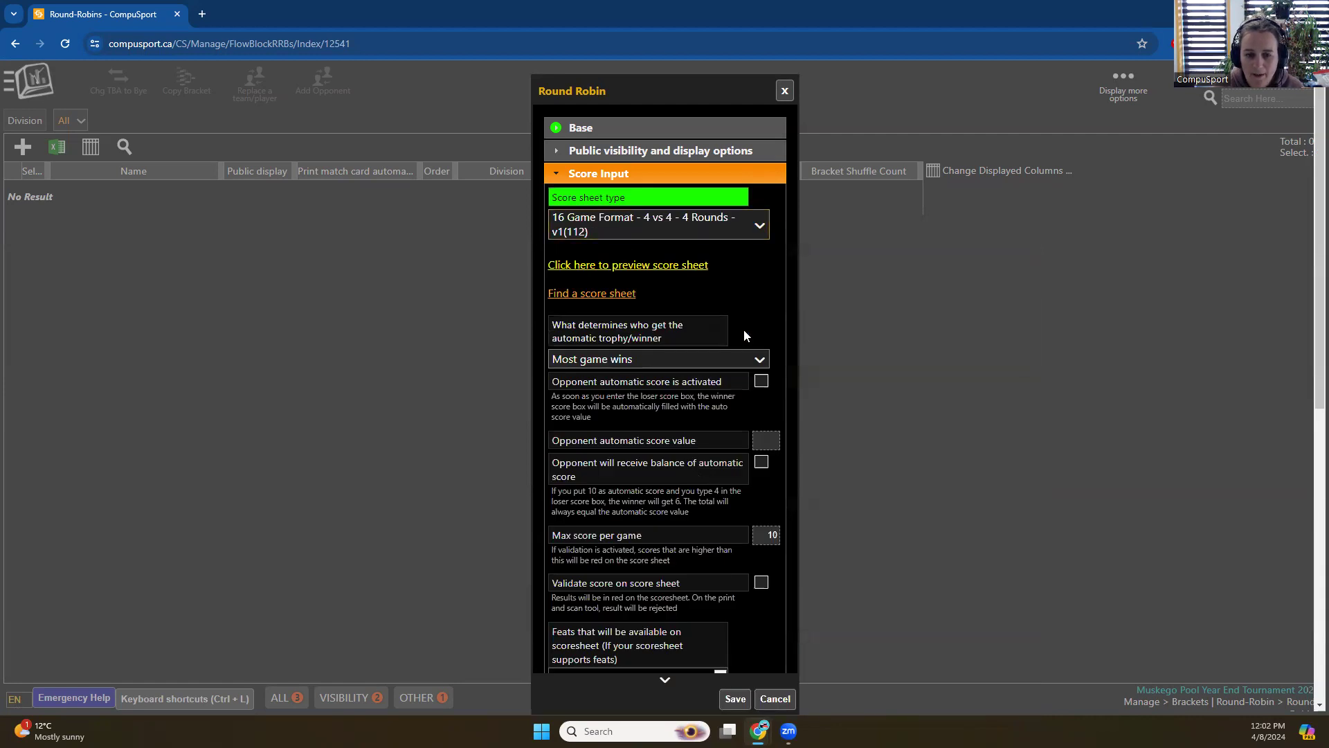
# Set the automatic winner to be determined by Most round points and all games played (Team)
pyautogui.click(746, 361)
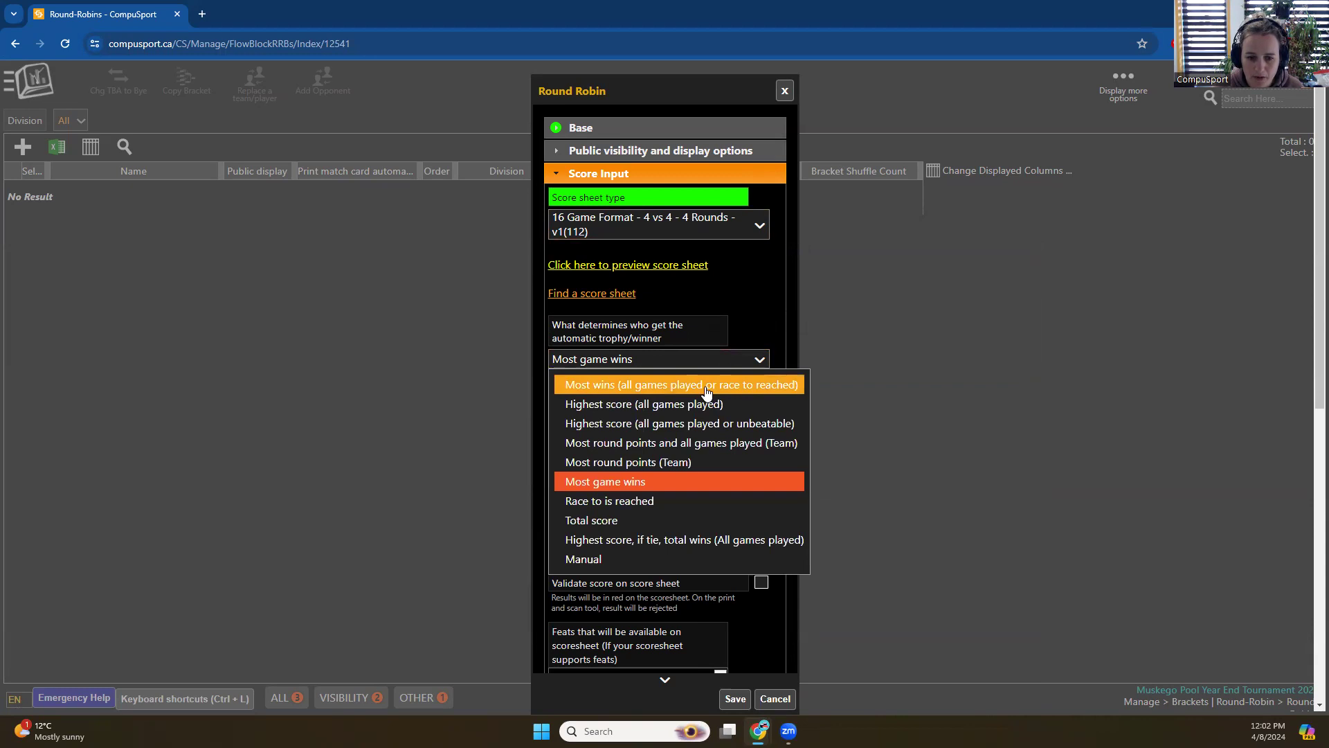
pyautogui.click(706, 391)
pyautogui.click(692, 366)
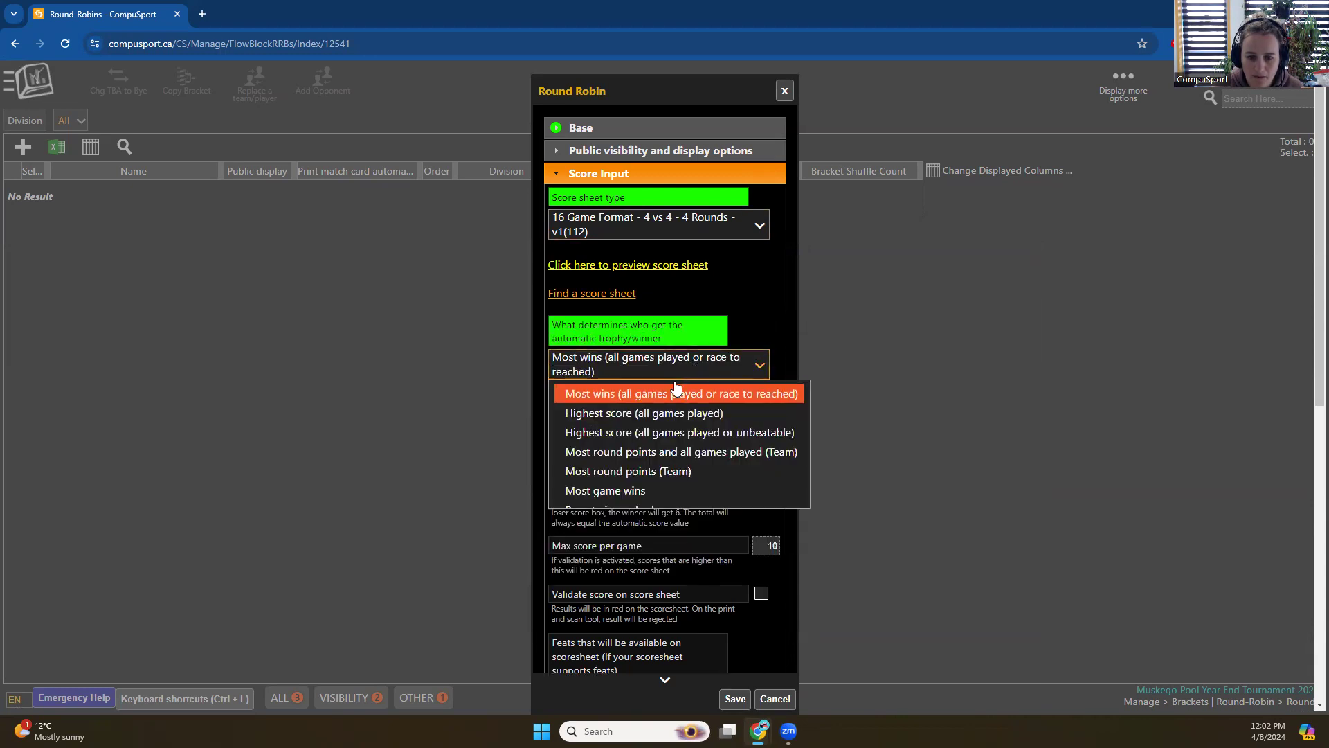
pyautogui.click(606, 462)
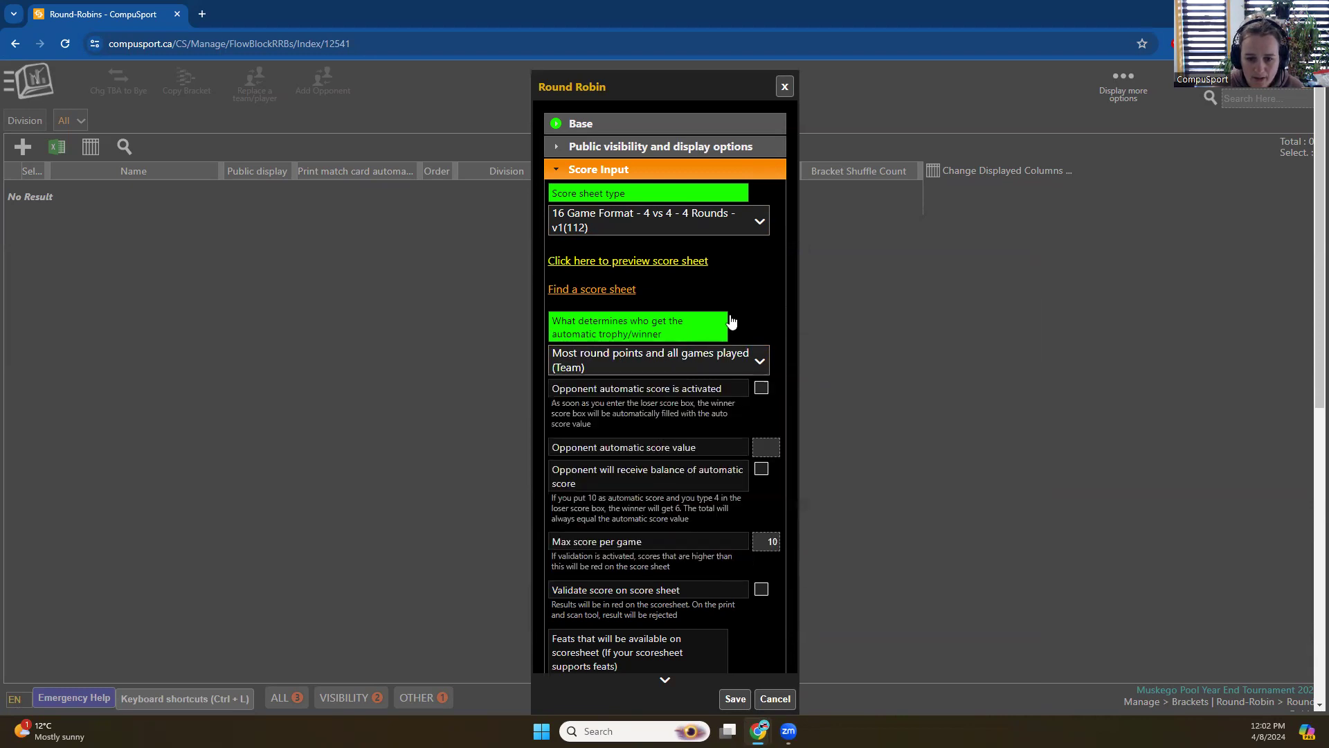
# Check the handicap field options without choosing one, review the round points settings, and save the round robin
pyautogui.scroll(-5, 679, 578)
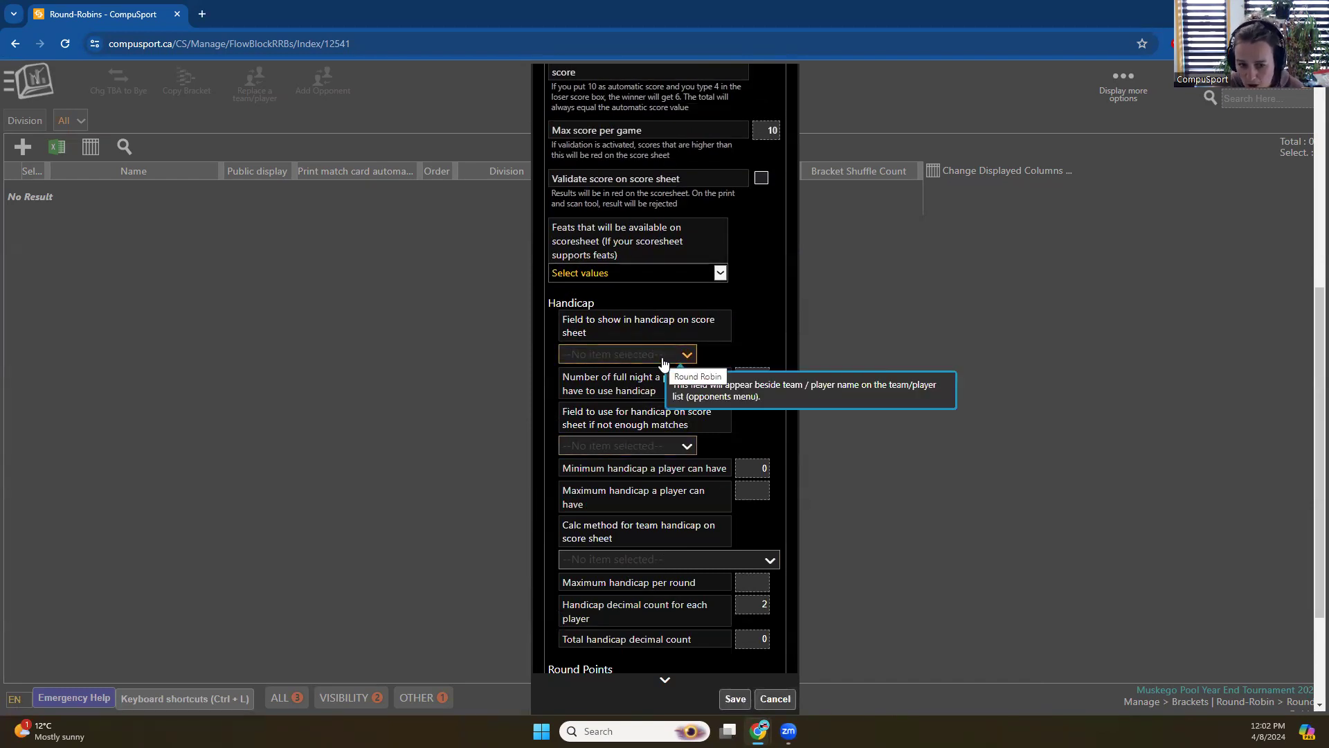
pyautogui.scroll(-1, 662, 362)
pyautogui.click(684, 289)
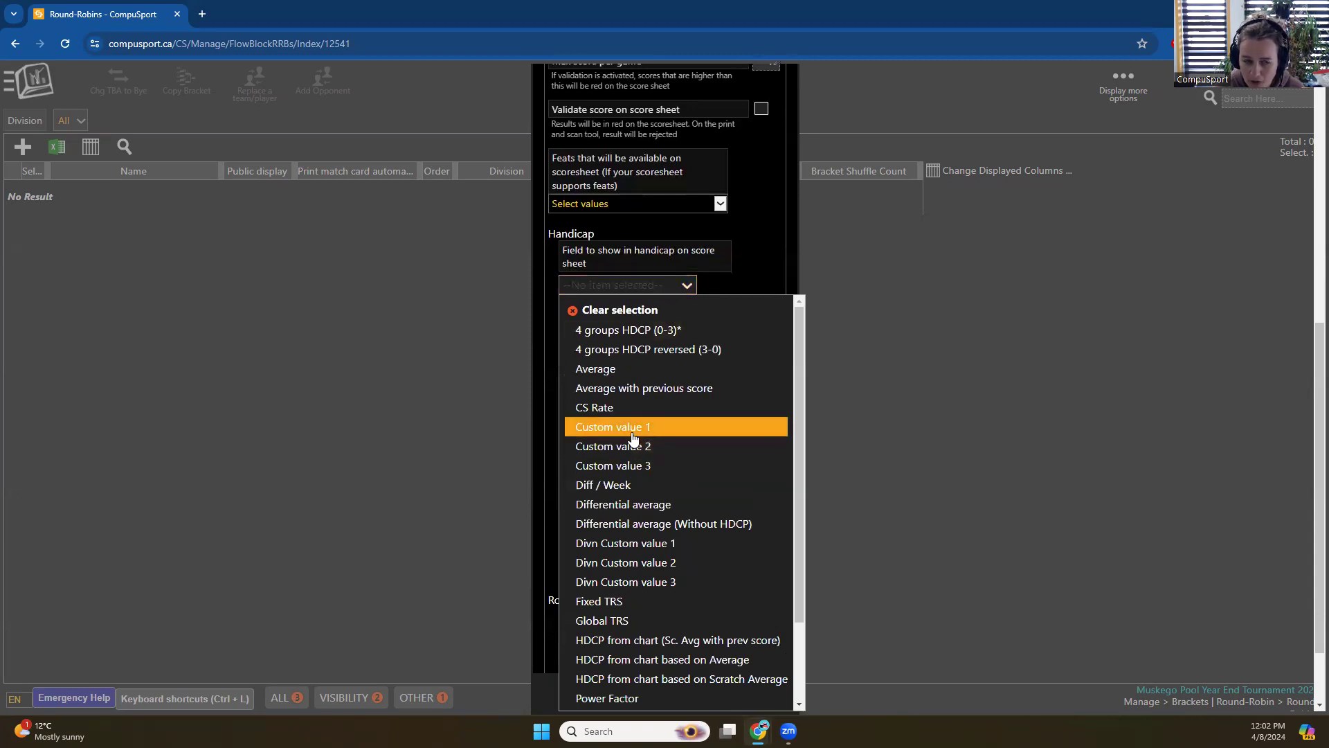
pyautogui.click(739, 275)
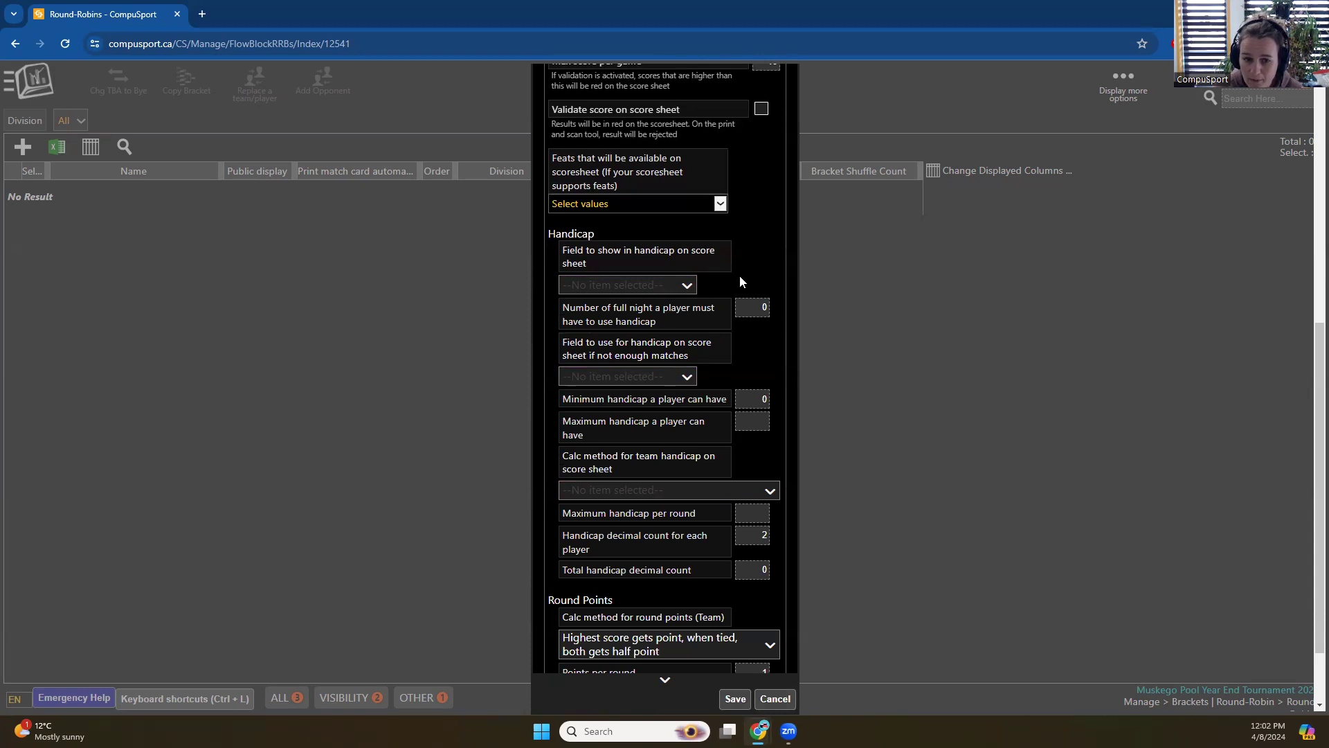
pyautogui.click(668, 289)
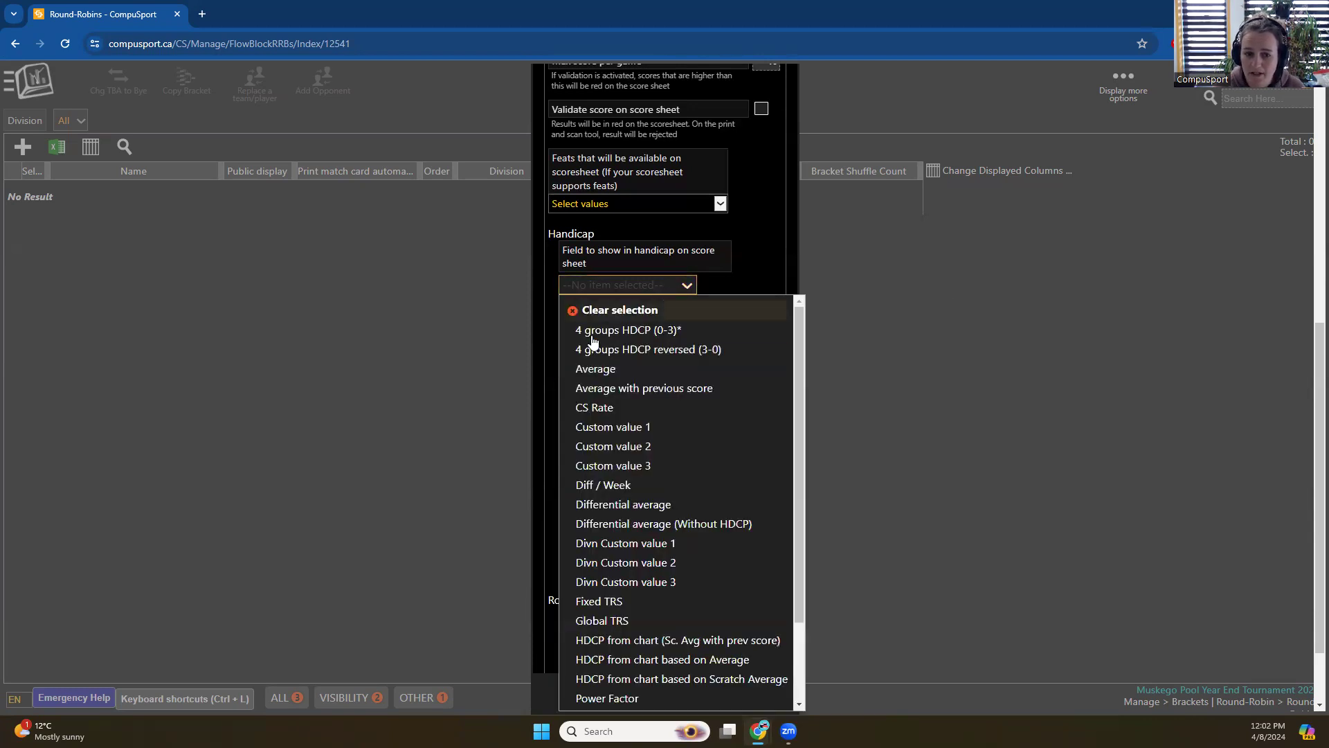
pyautogui.click(757, 261)
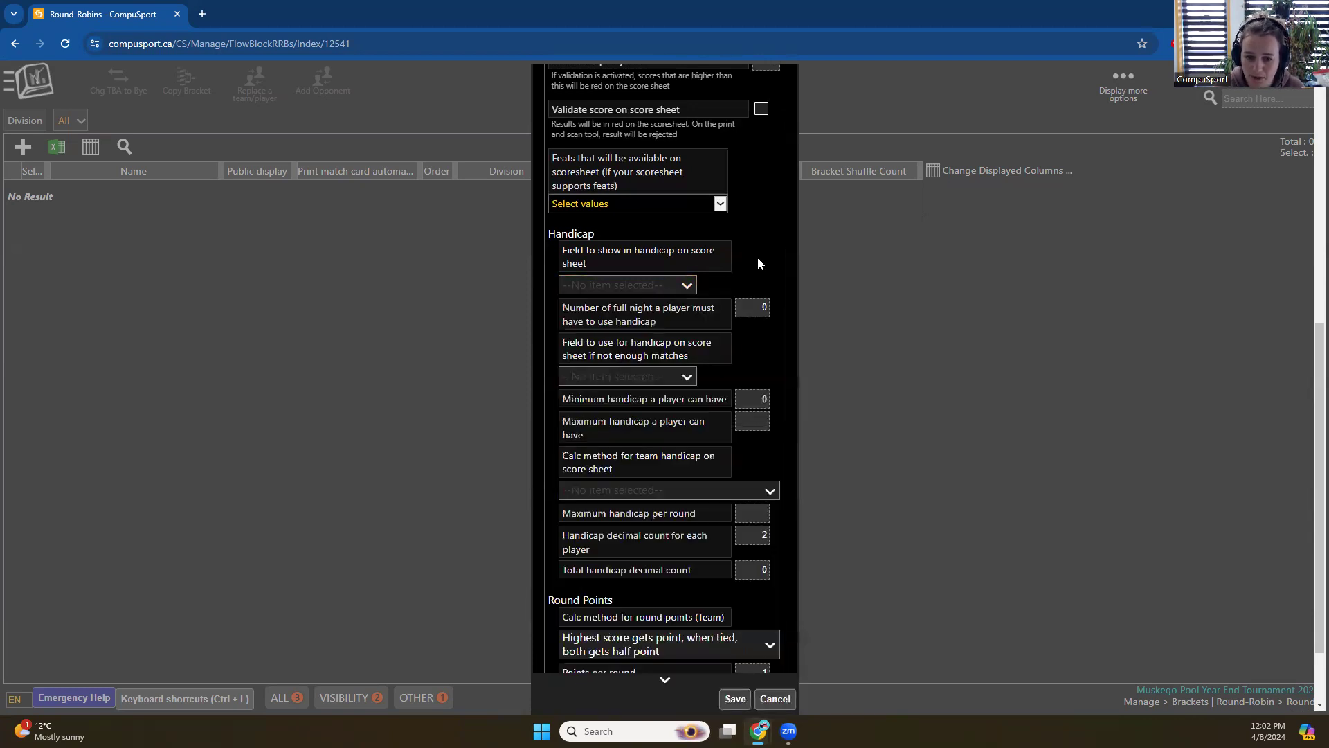
pyautogui.scroll(-2, 735, 311)
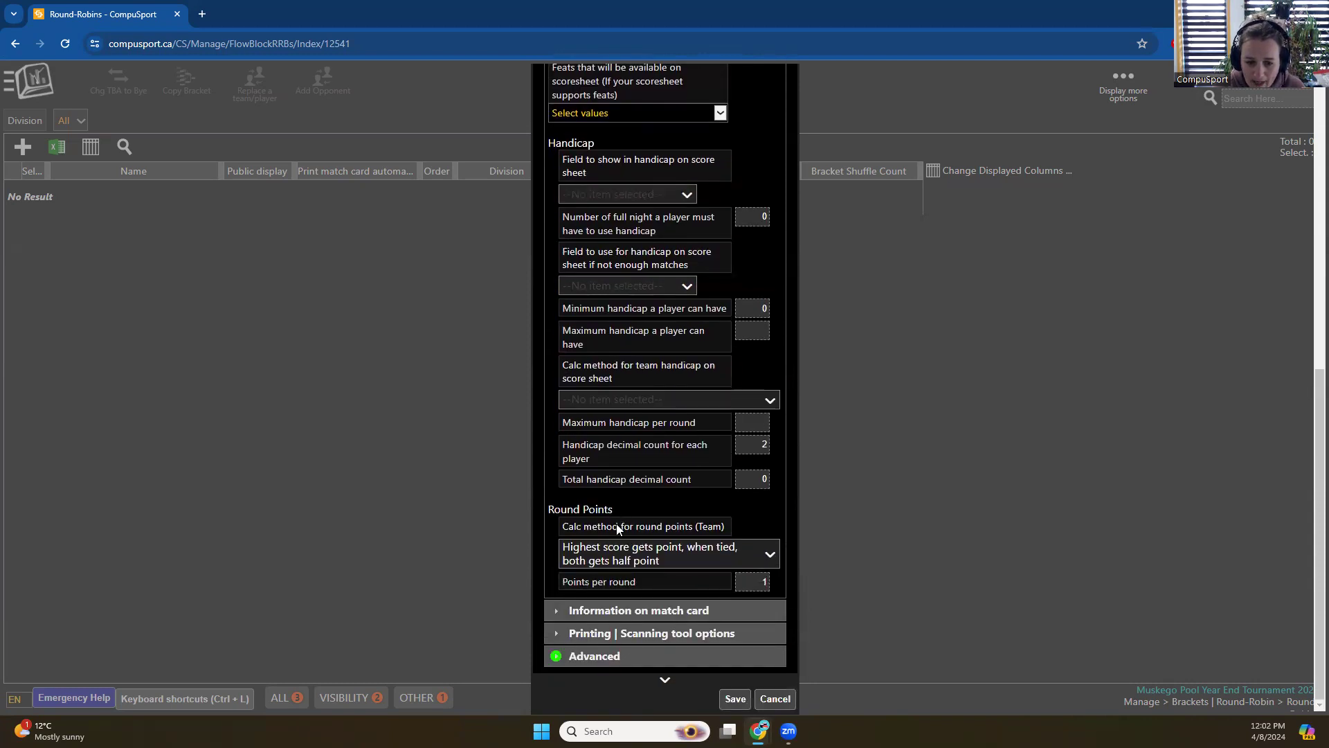
pyautogui.click(734, 698)
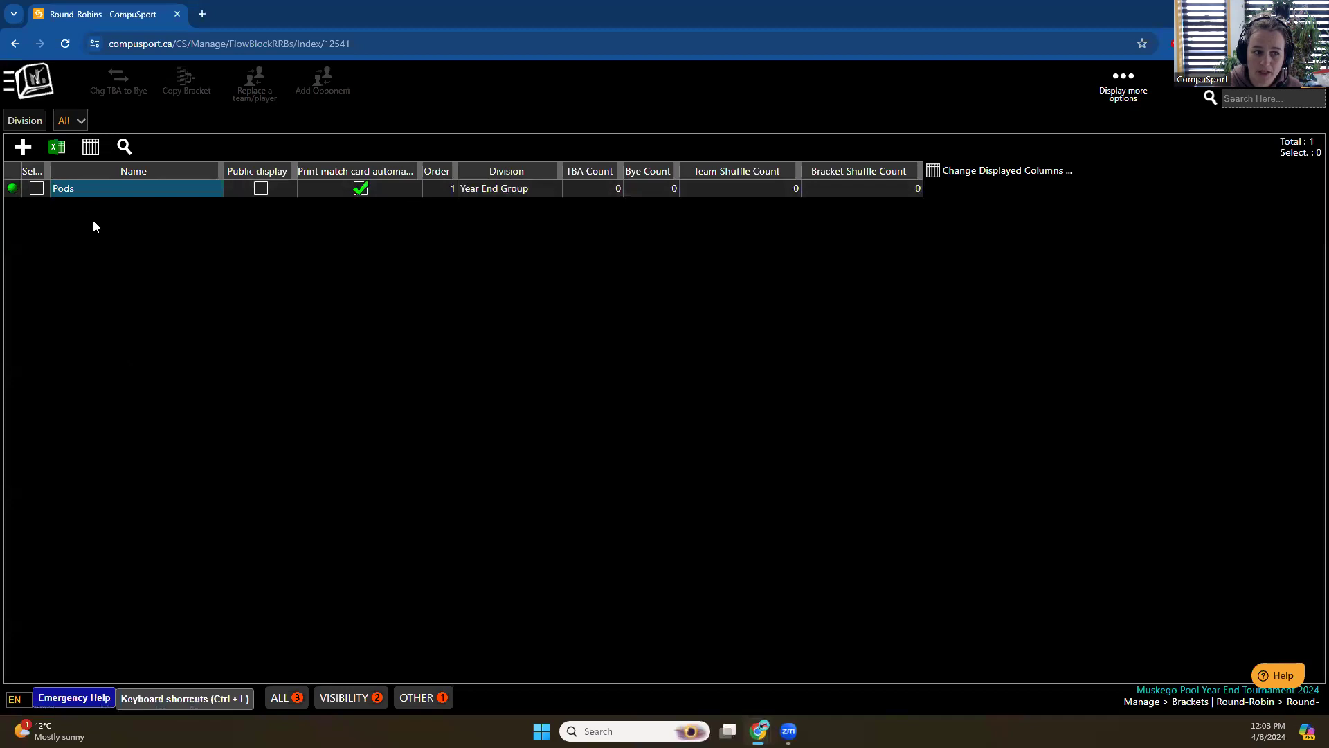
# Copy the Pods round robin to make a total of four pods
pyautogui.click(93, 190)
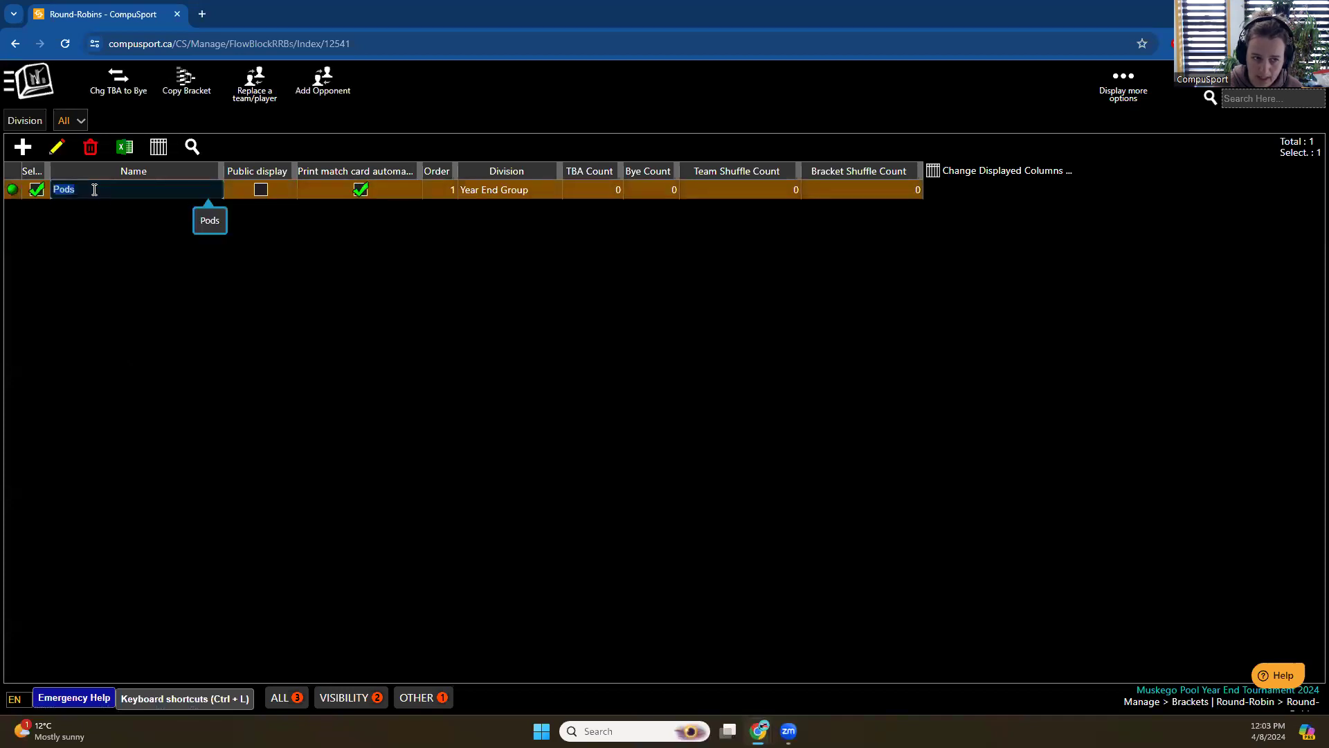
pyautogui.click(189, 87)
pyautogui.moveTo(620, 418); pyautogui.dragTo(669, 426)
pyautogui.click(742, 458)
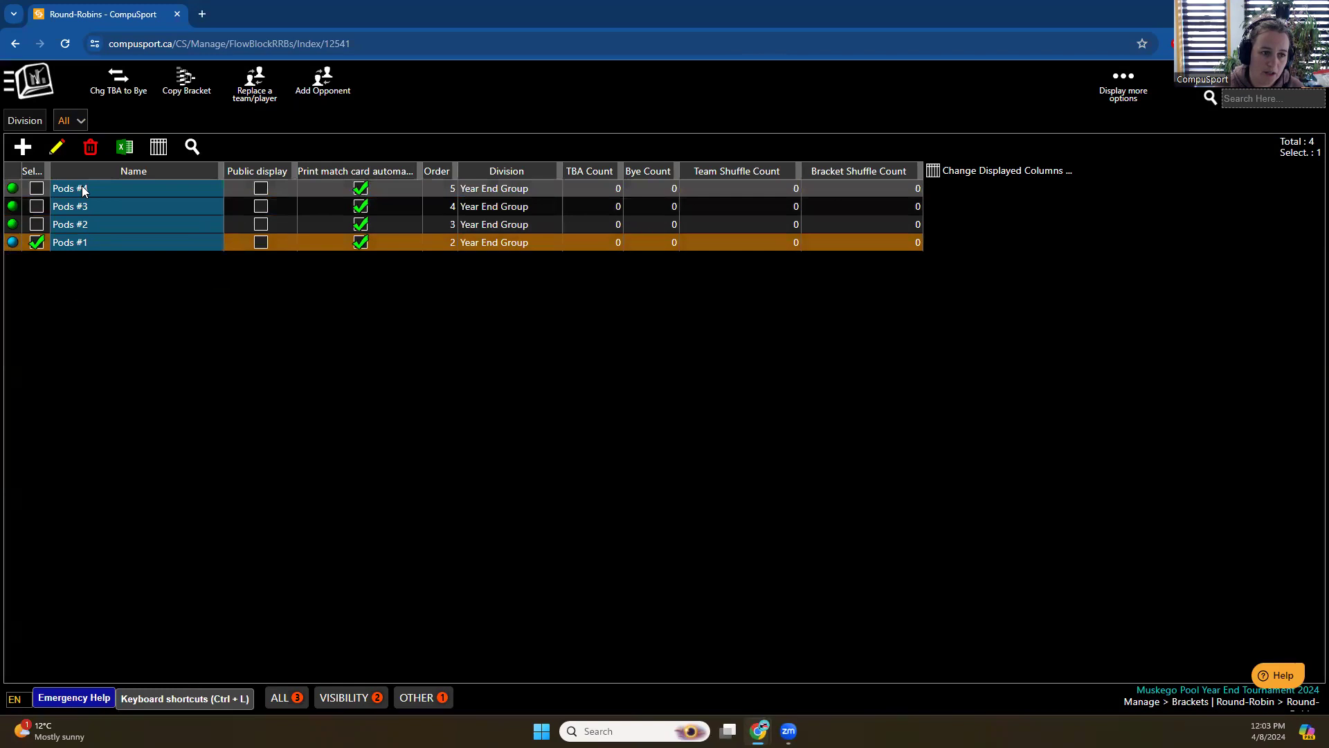
# Open all four pods together for editing, examine their score input settings, and close them without changes
pyautogui.click(144, 388)
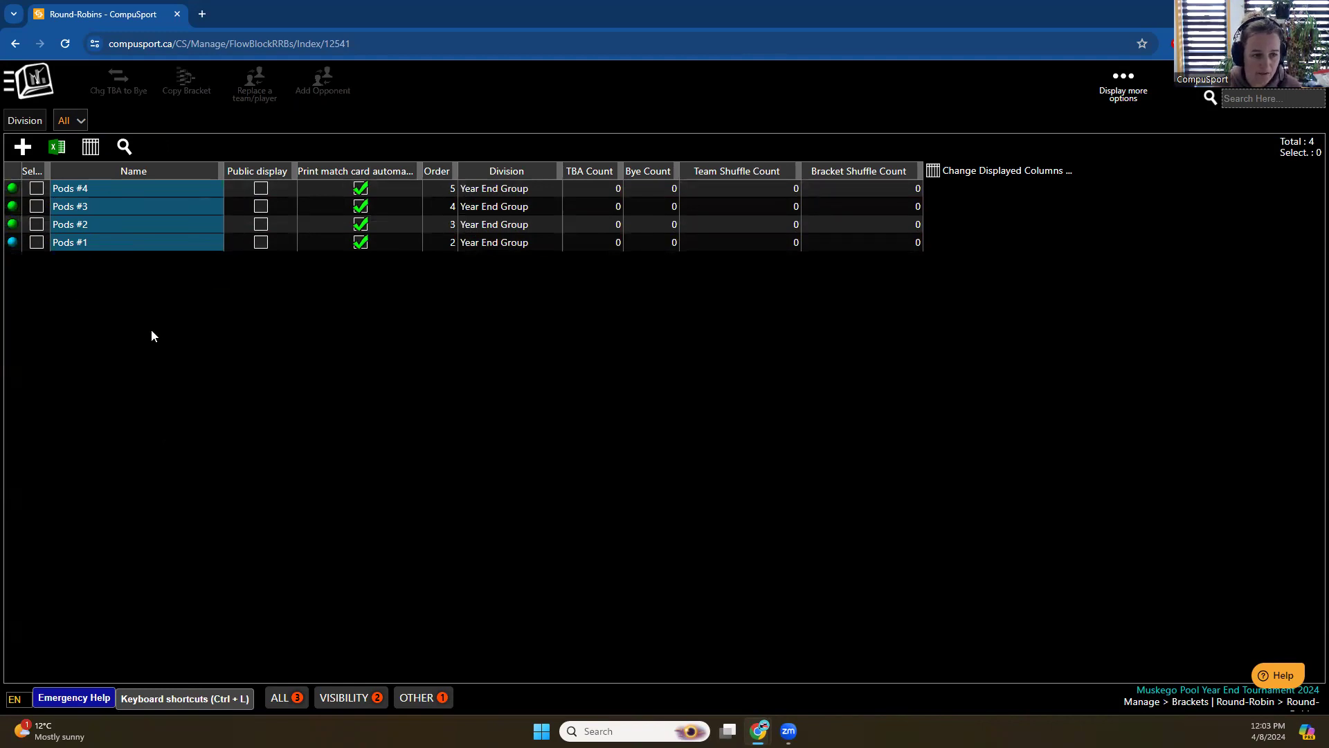
pyautogui.click(120, 243)
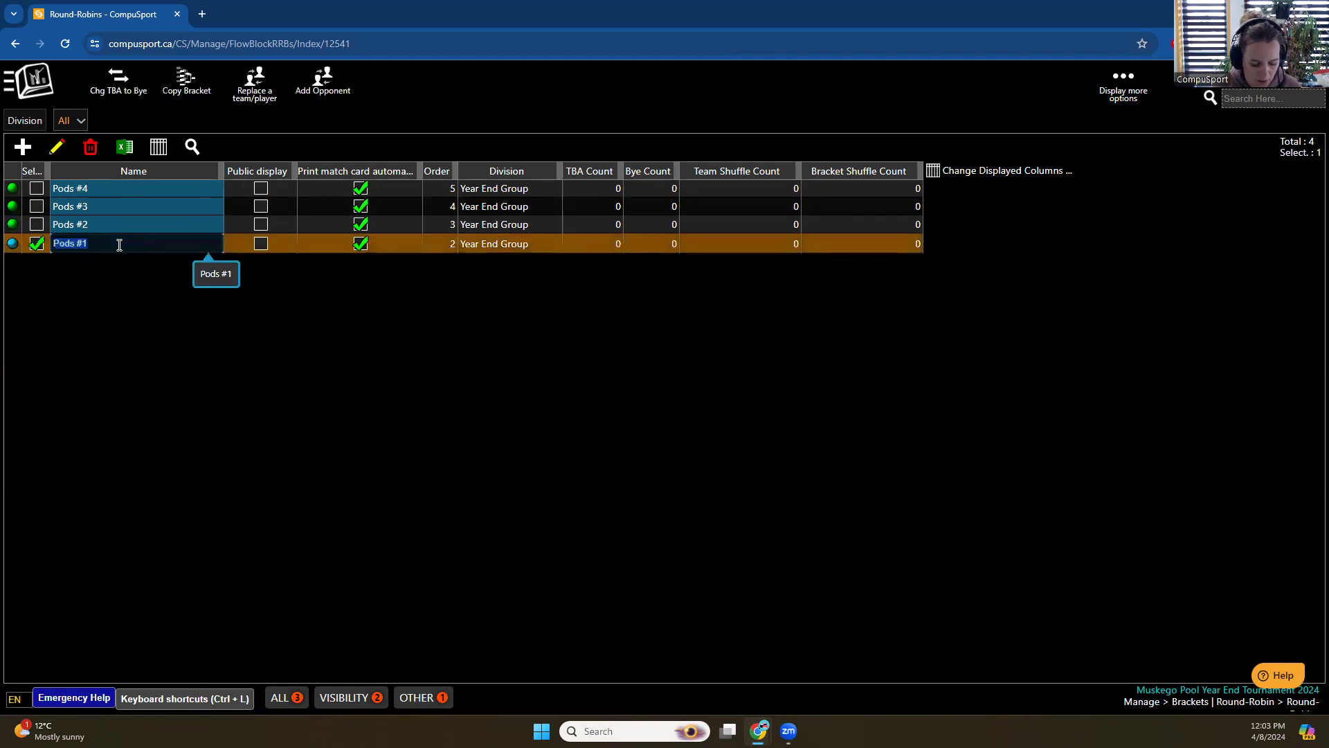
pyautogui.hotkey('ctrl', 'a')
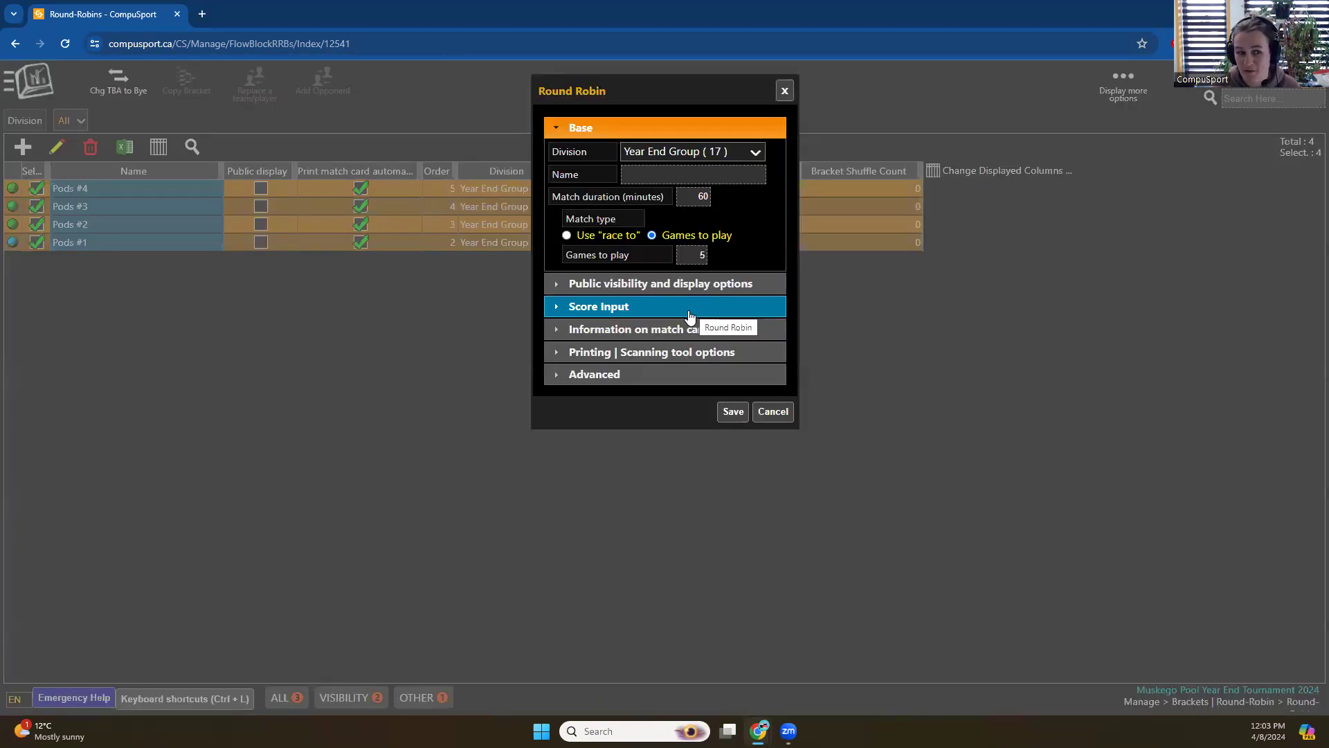
pyautogui.click(609, 307)
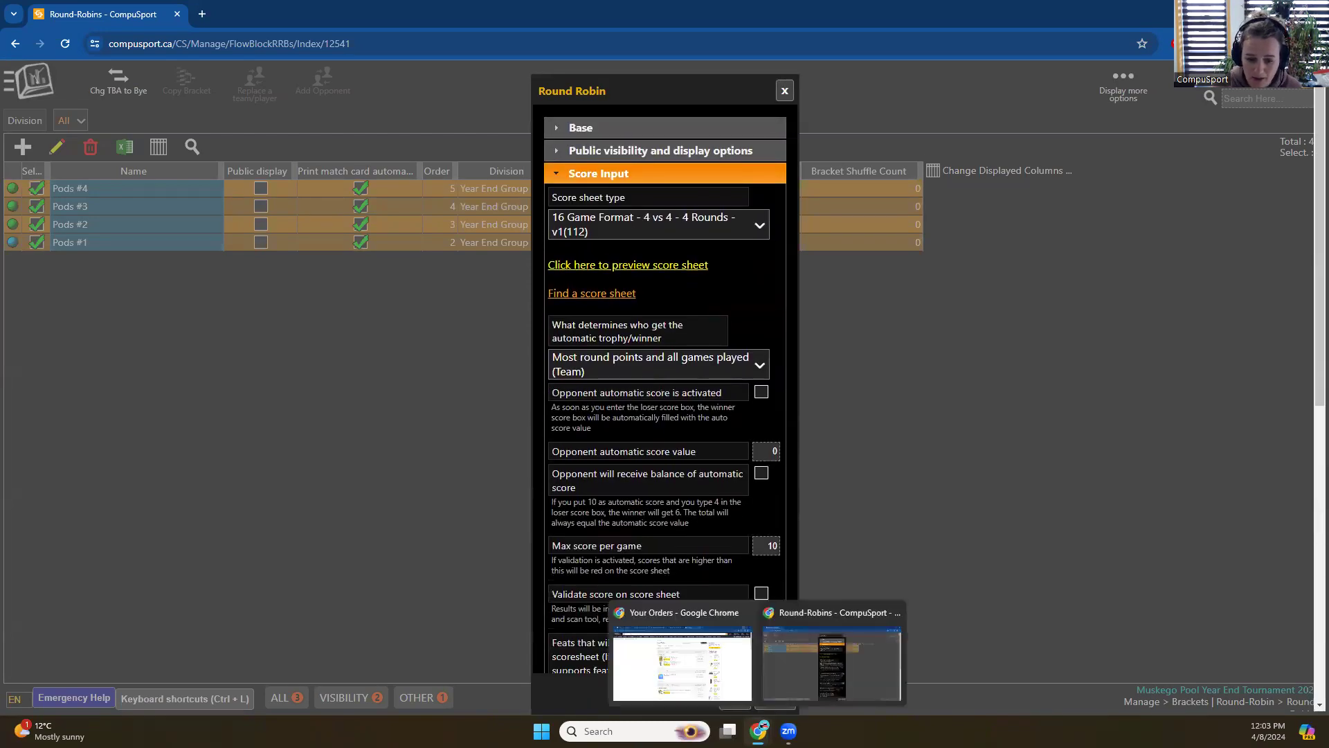
pyautogui.click(774, 699)
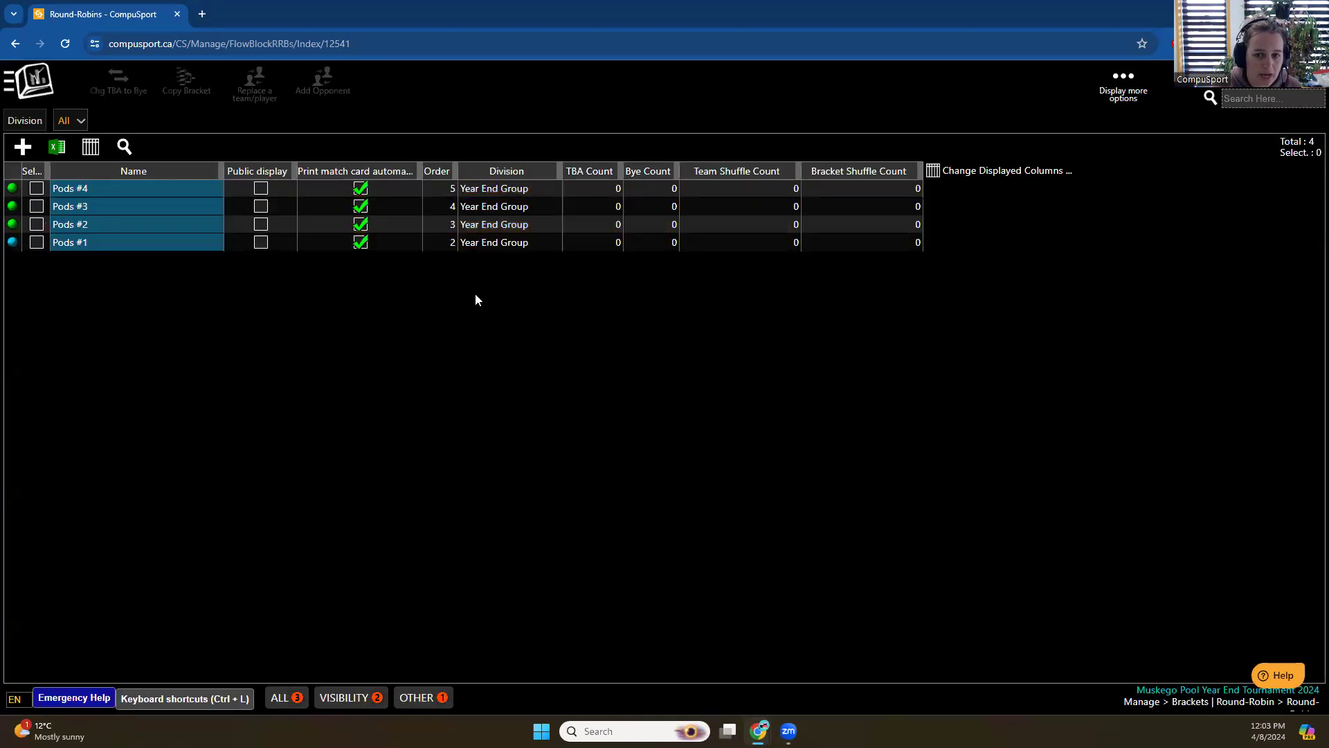
# Create a new bracket linked to the Year End Group division and name it Final Bracket
pyautogui.click(41, 75)
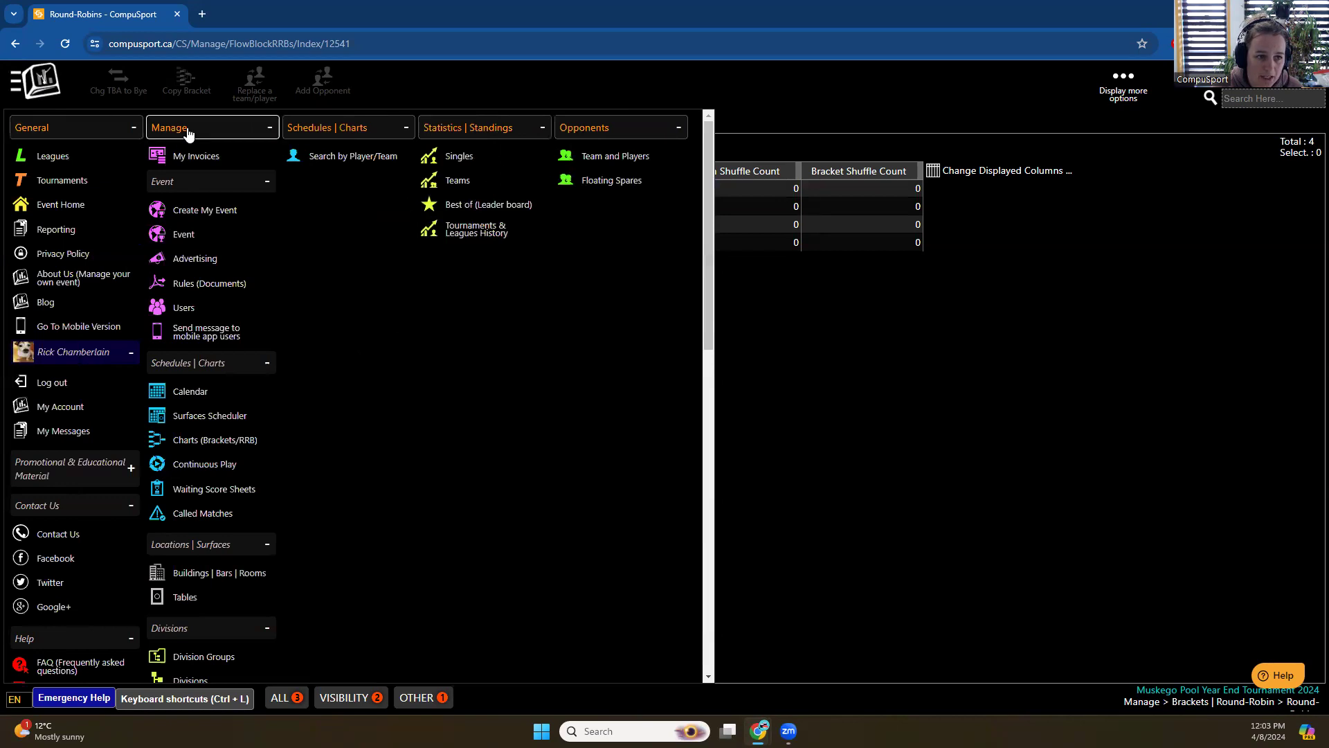
pyautogui.scroll(-7, 223, 288)
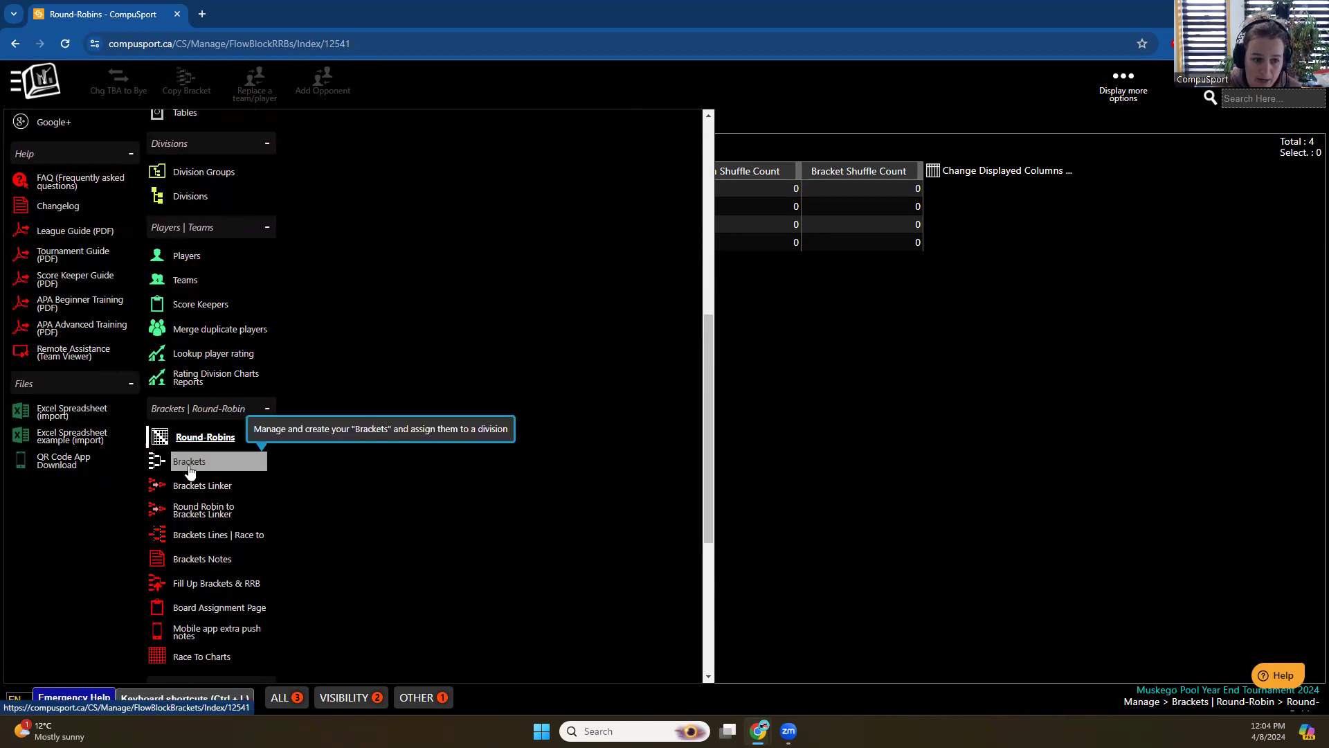
pyautogui.click(188, 467)
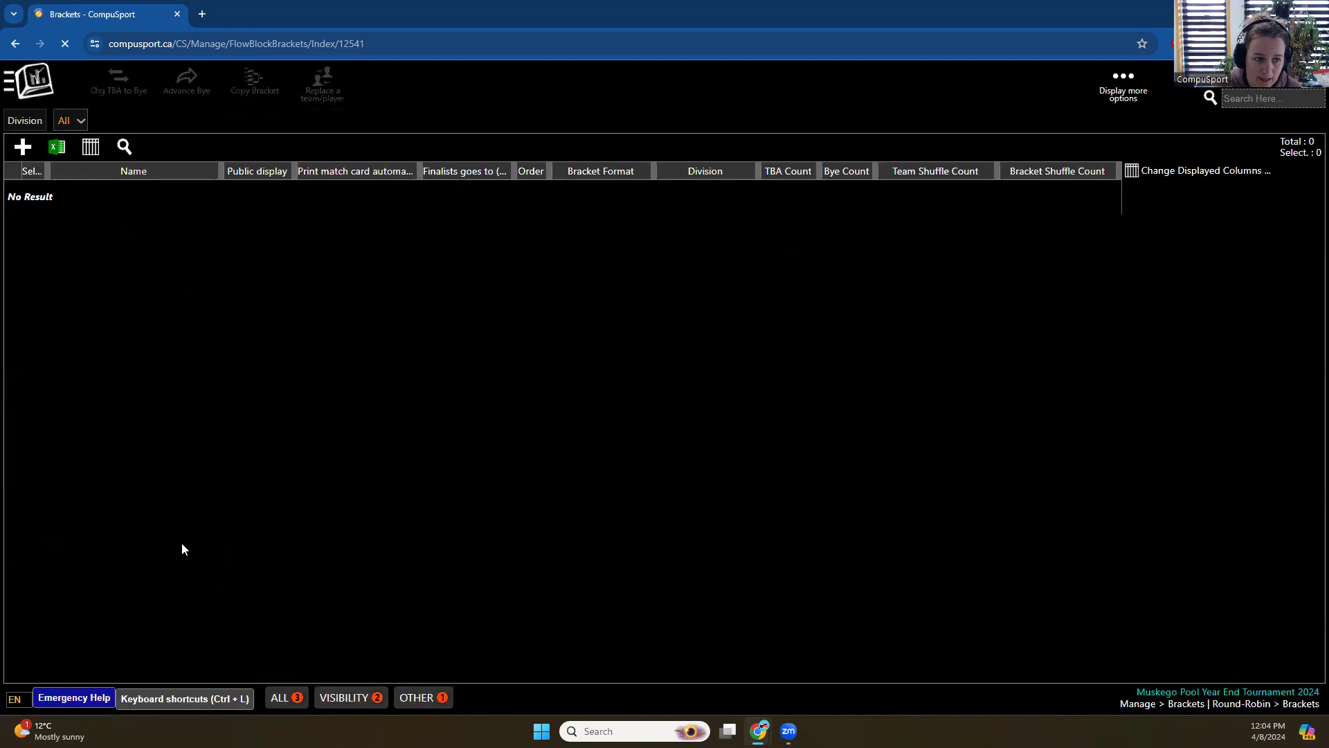
pyautogui.click(24, 151)
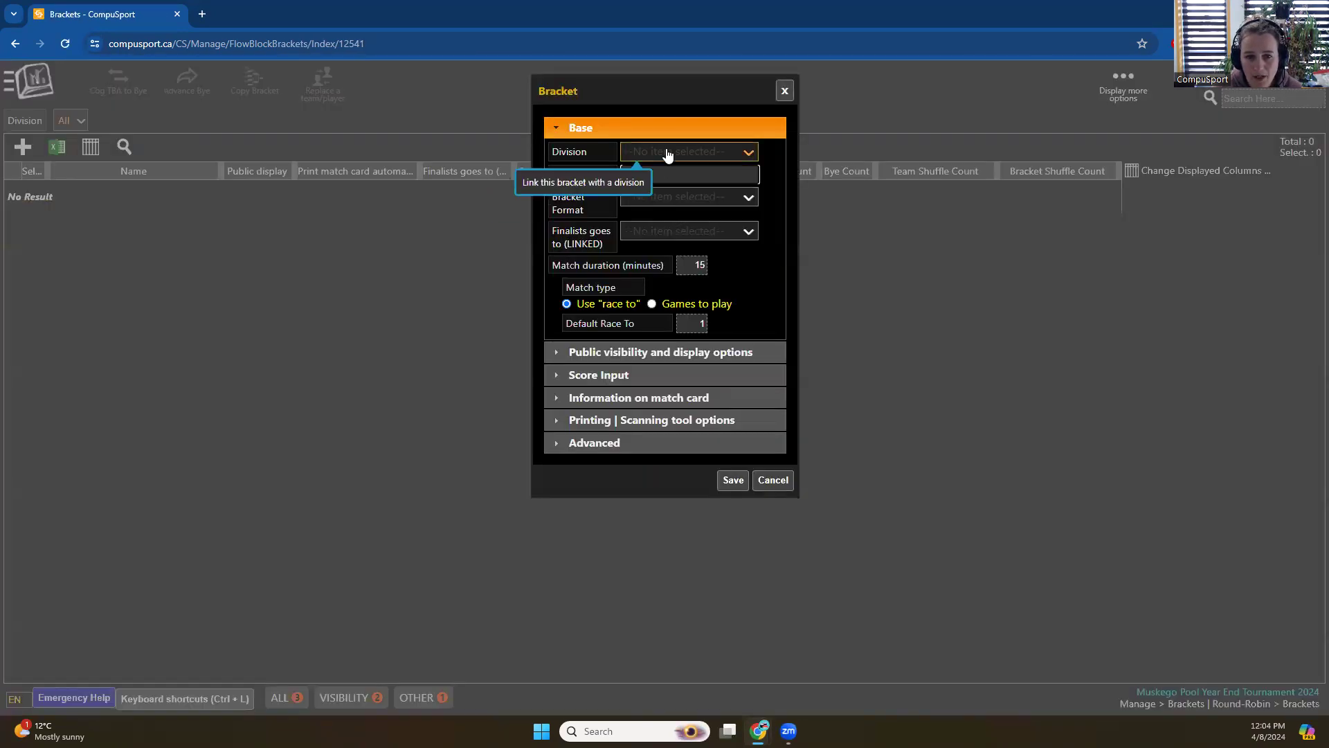
pyautogui.click(668, 153)
pyautogui.click(652, 256)
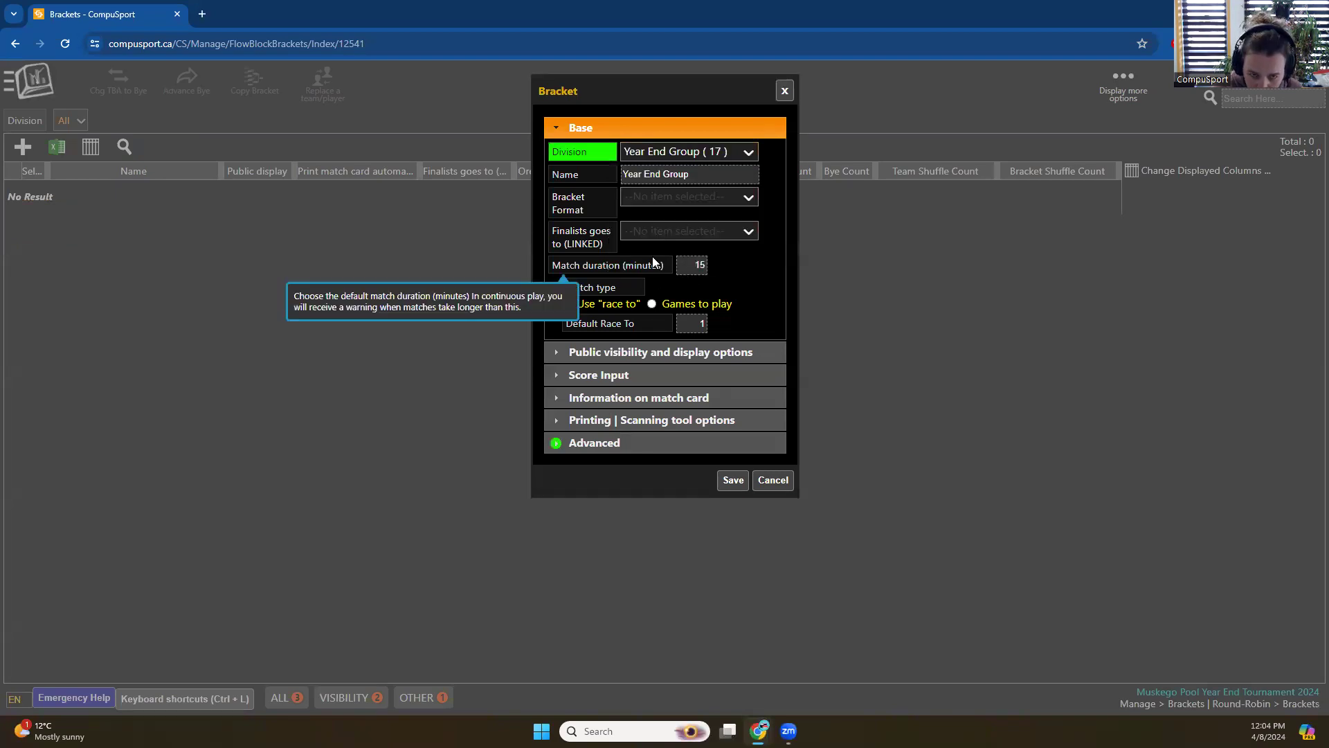
pyautogui.tripleClick(630, 169)
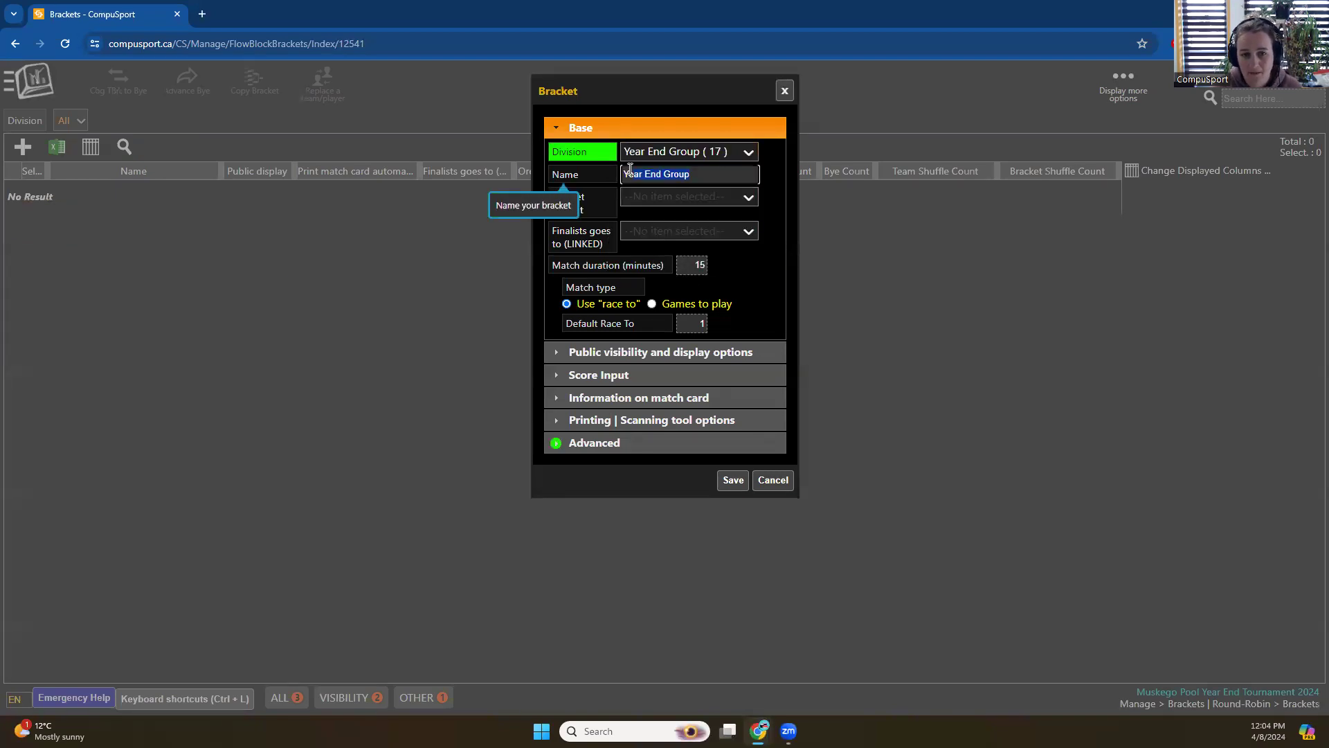
pyautogui.write('Y')
pyautogui.write('inal Bracket')
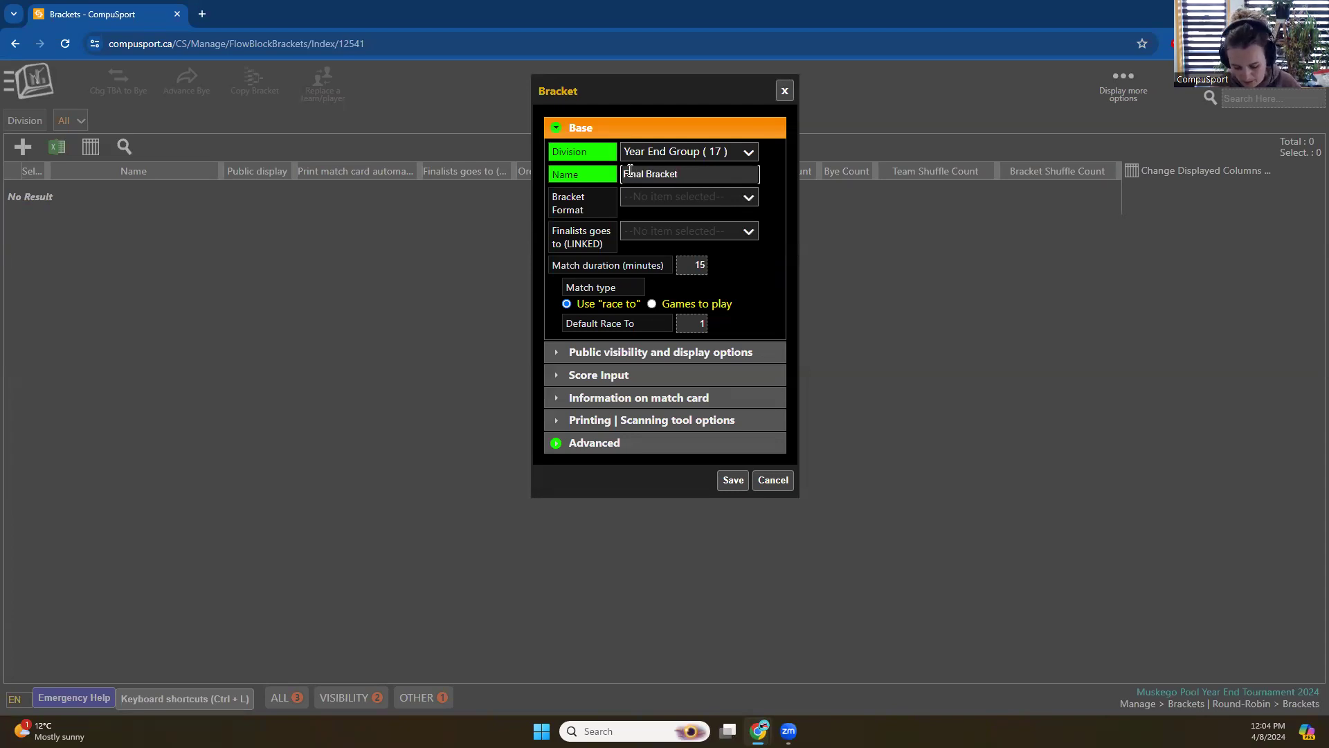
# Set the bracket format to Double elimination 8 and the match duration to 60 minutes
pyautogui.click(721, 201)
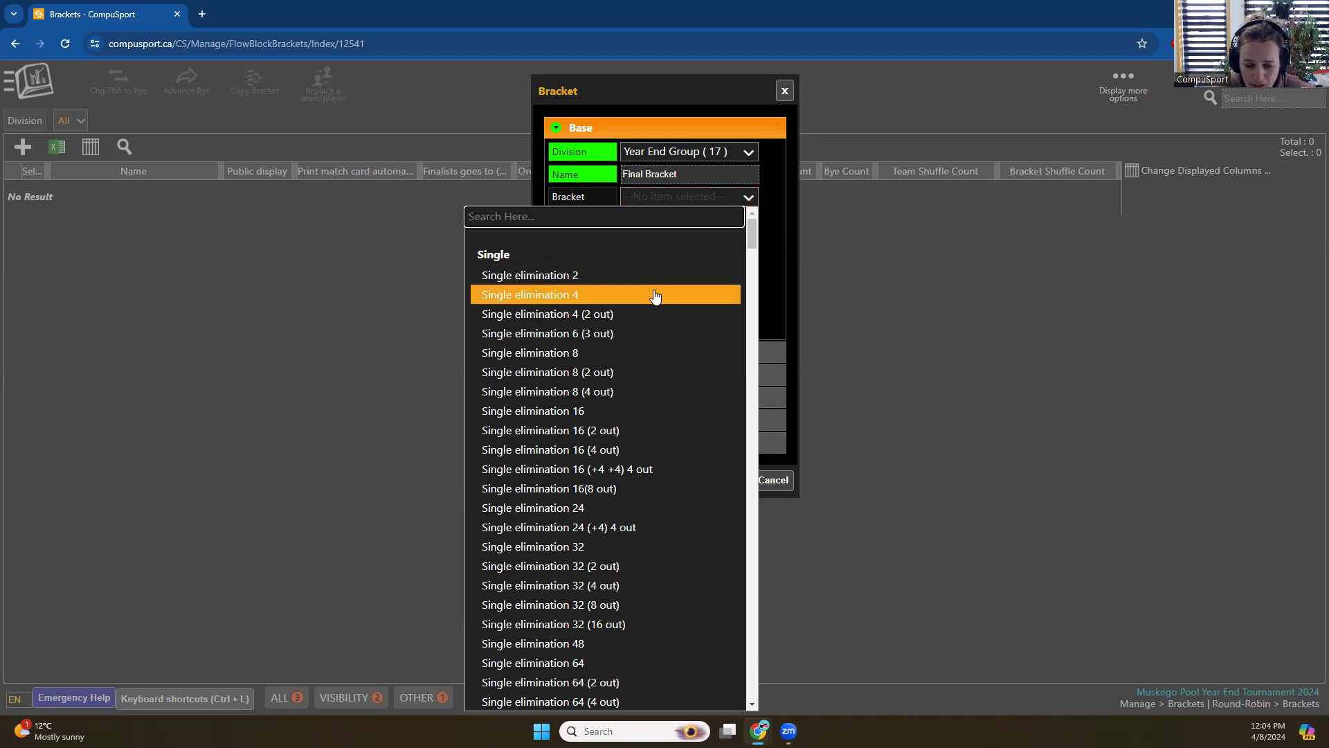
pyautogui.scroll(-7, 655, 296)
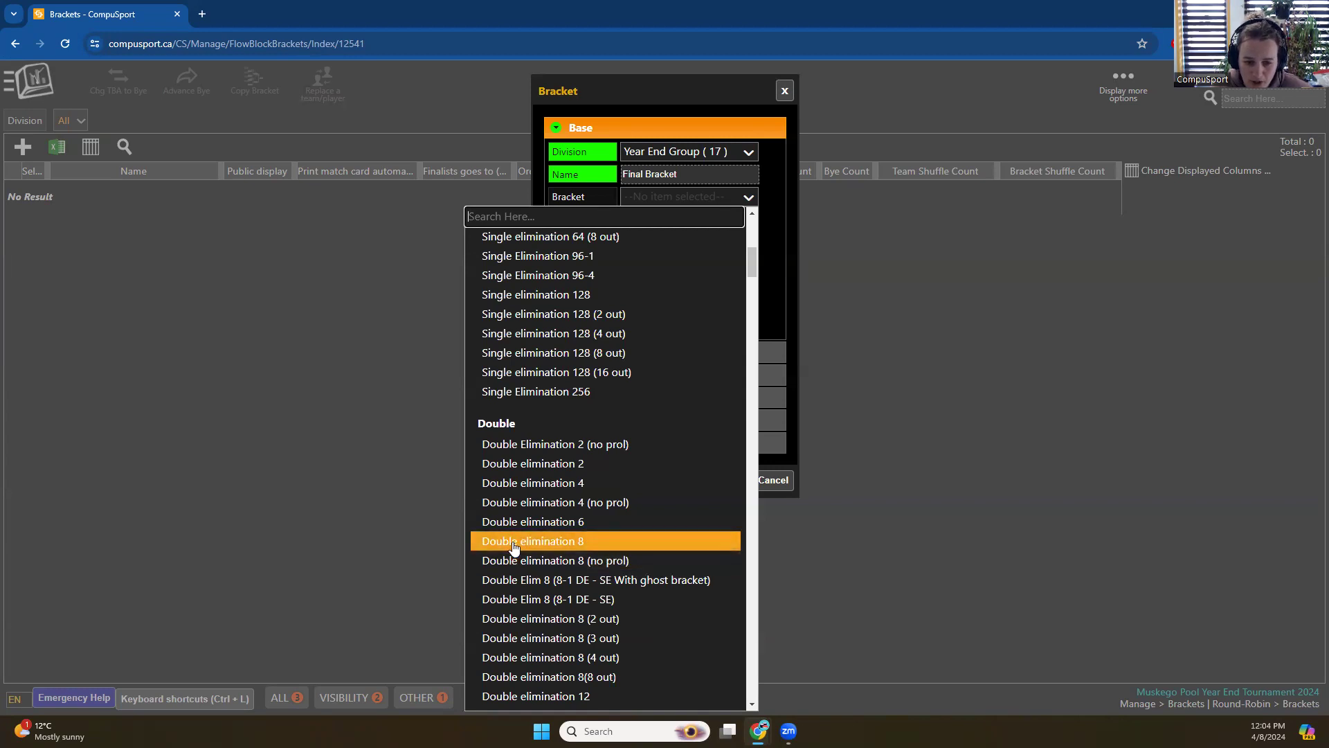
pyautogui.click(550, 543)
pyautogui.click(596, 266)
pyautogui.moveTo(689, 267); pyautogui.dragTo(761, 268)
pyautogui.write('60')
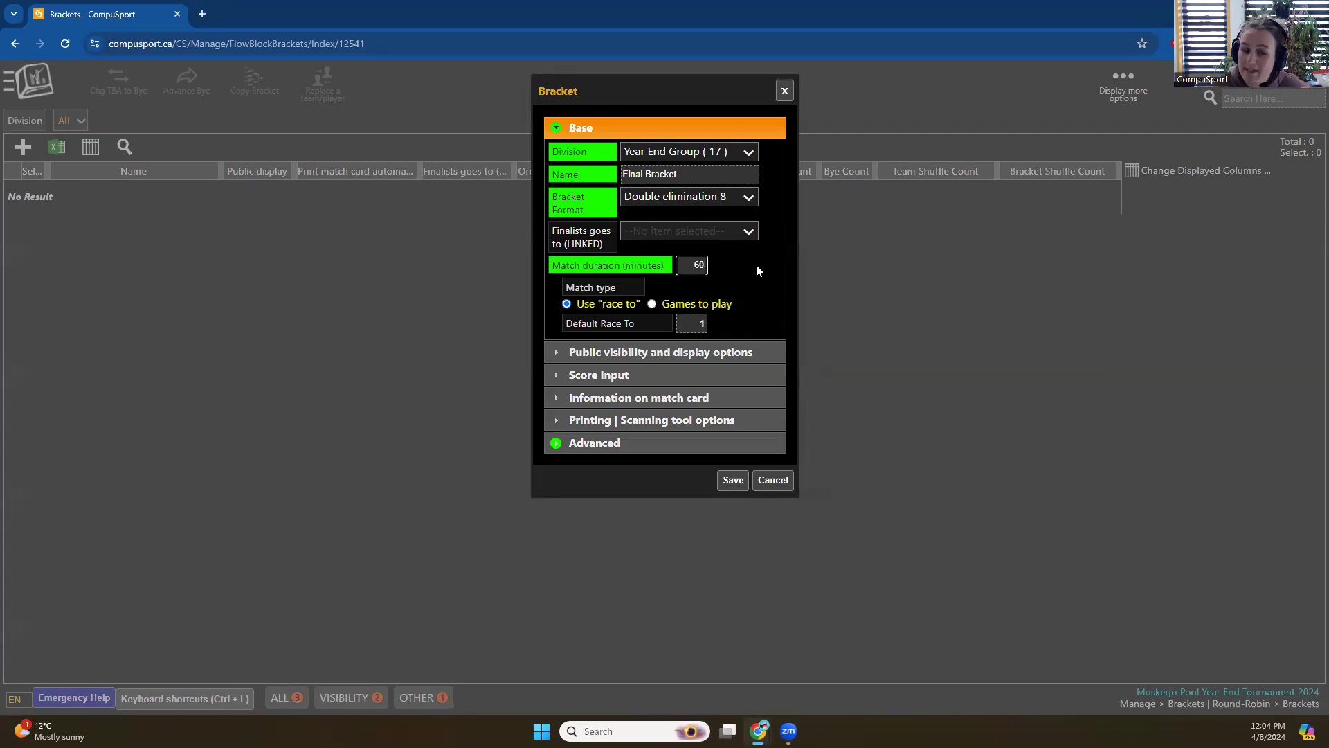
# From the bracket's score input settings, open the score sheet finder and limit it to sheets based on race to
pyautogui.click(613, 374)
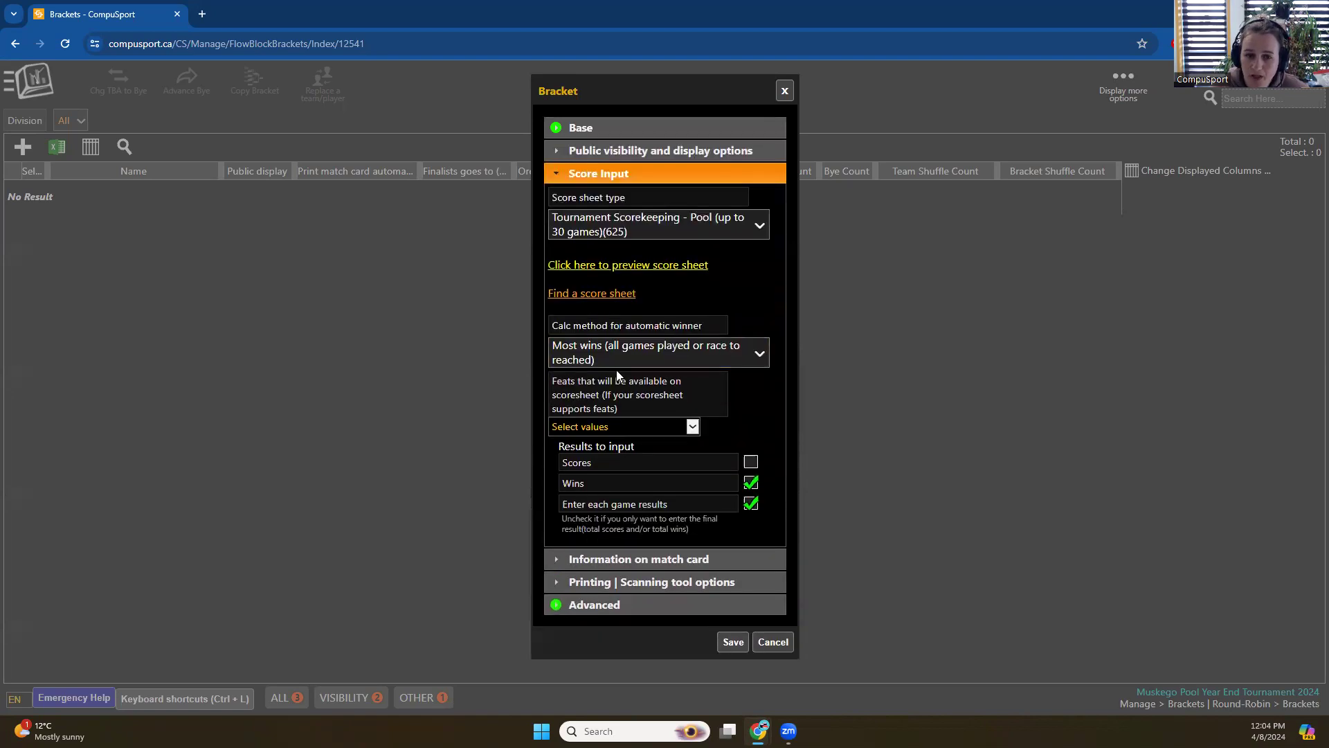
pyautogui.moveTo(640, 81); pyautogui.dragTo(560, 70)
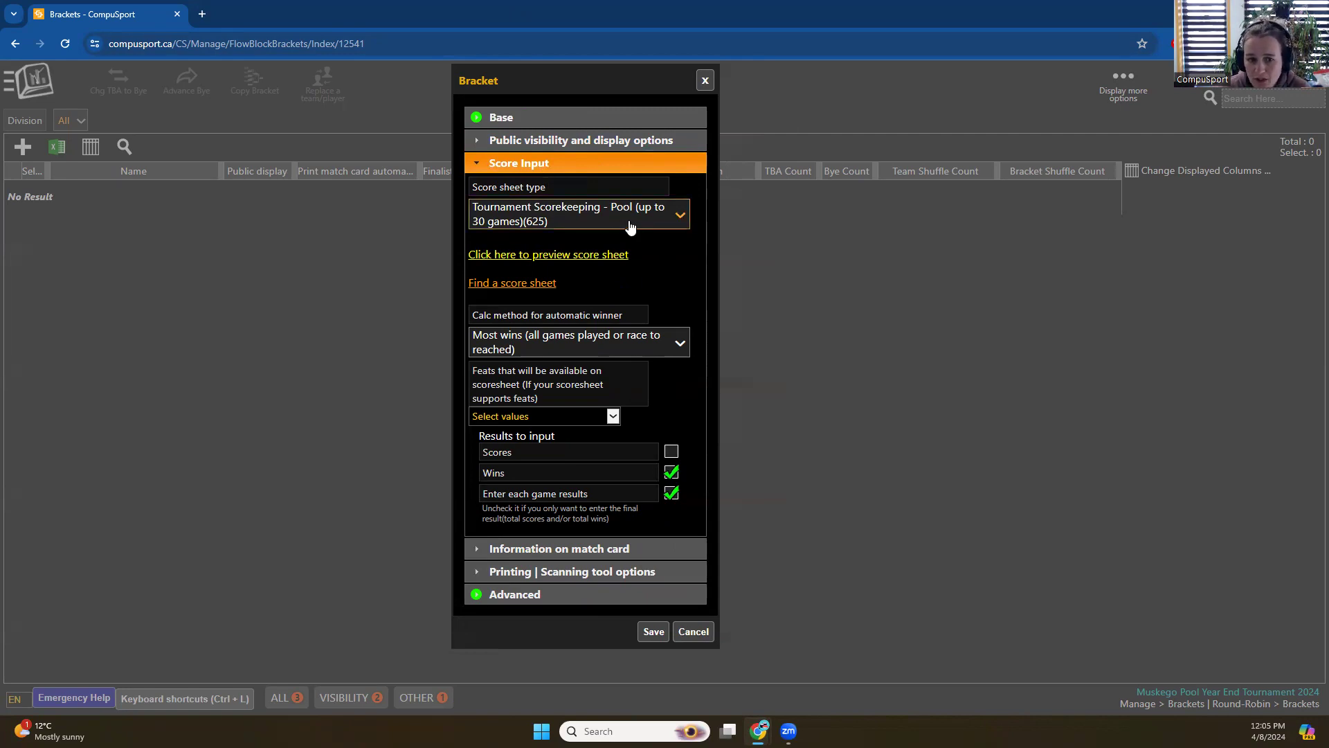
pyautogui.click(583, 214)
pyautogui.click(586, 201)
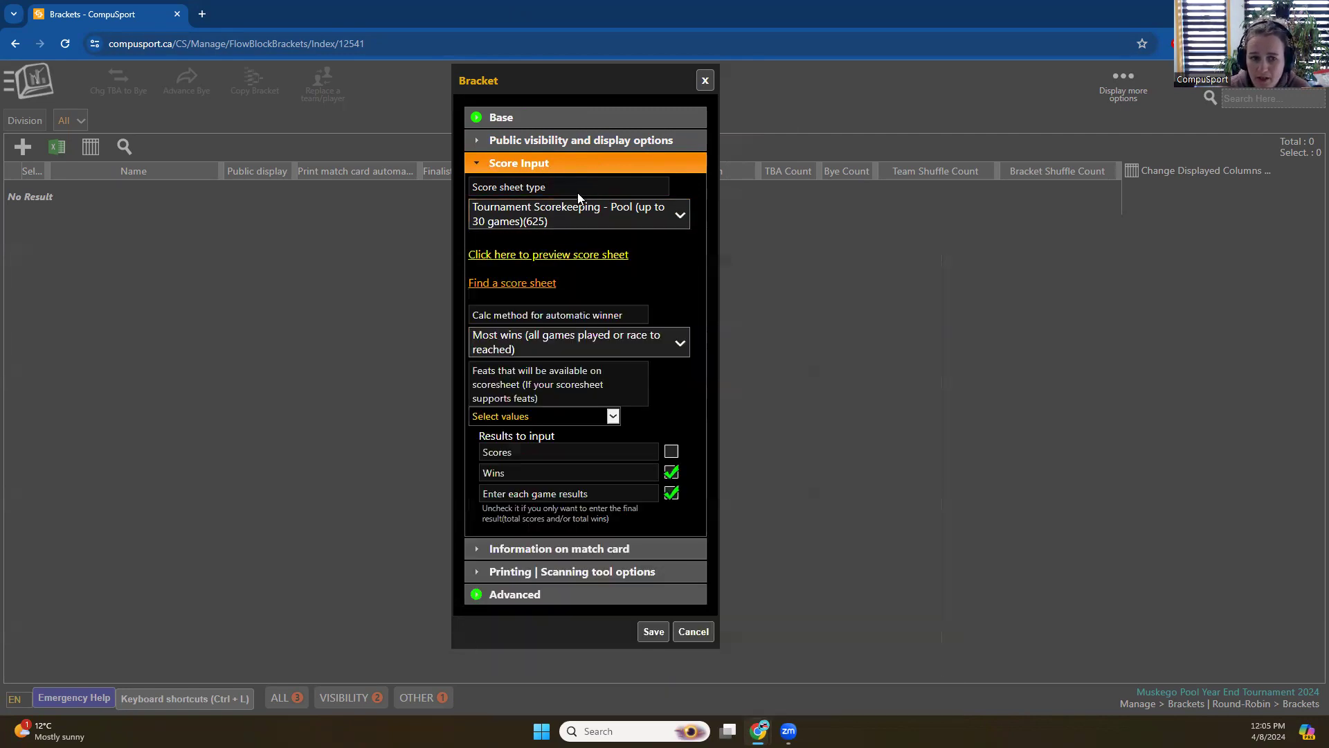
pyautogui.click(493, 284)
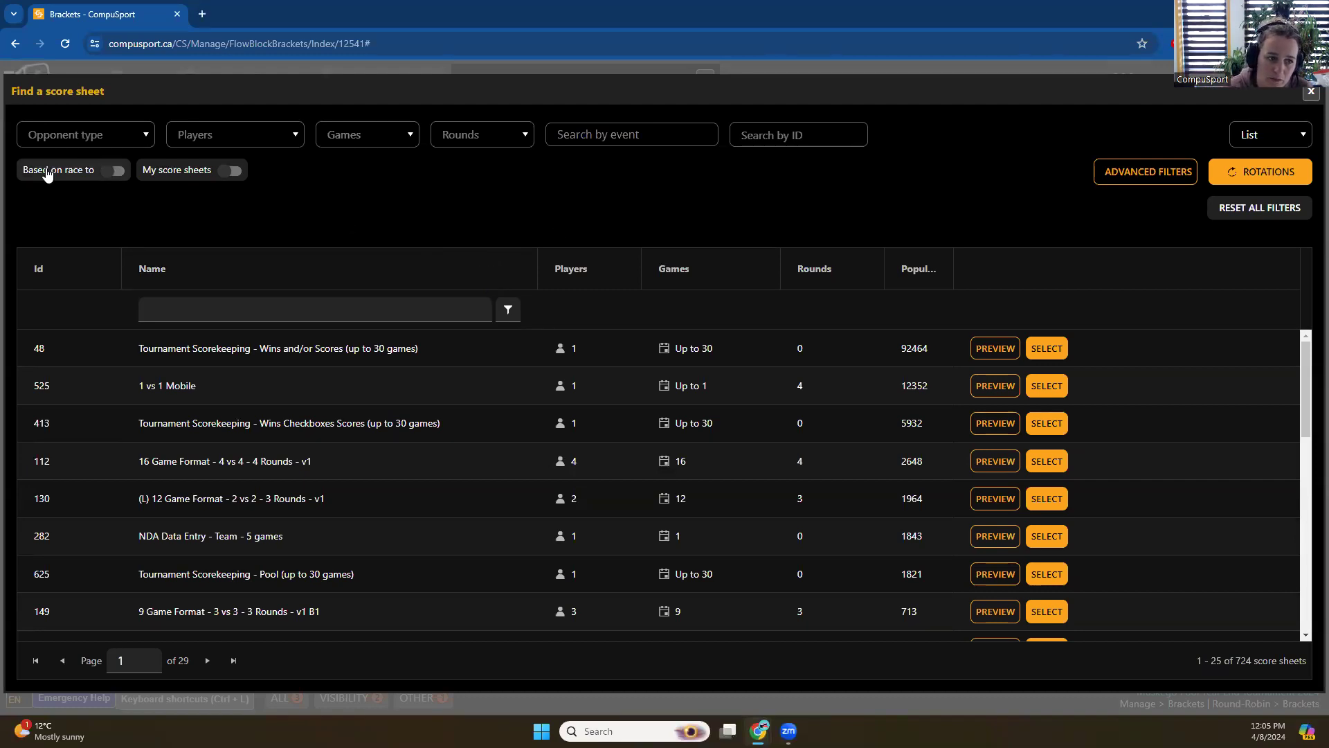
pyautogui.click(114, 172)
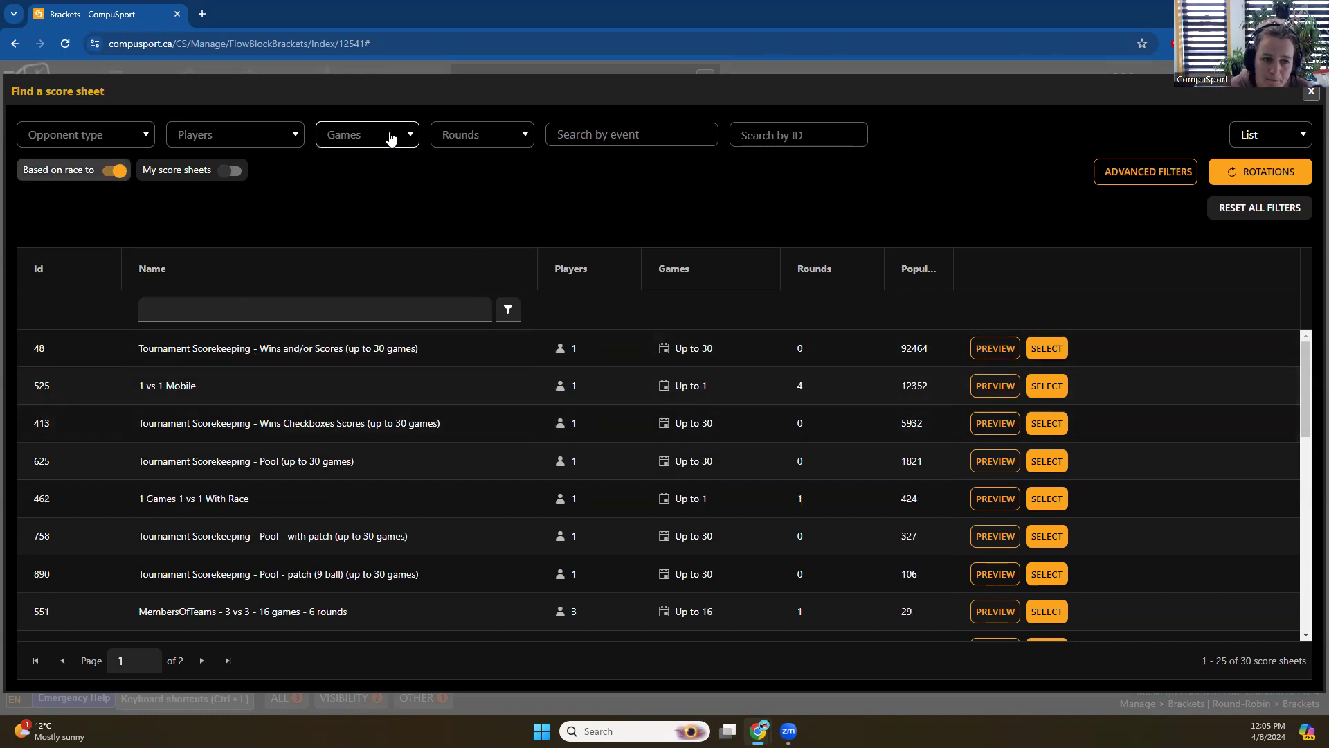
# Look through the race-based score sheets and preview MembersOfTeams - 4 vs 4 - 17 games - 5 rounds
pyautogui.scroll(-5, 302, 495)
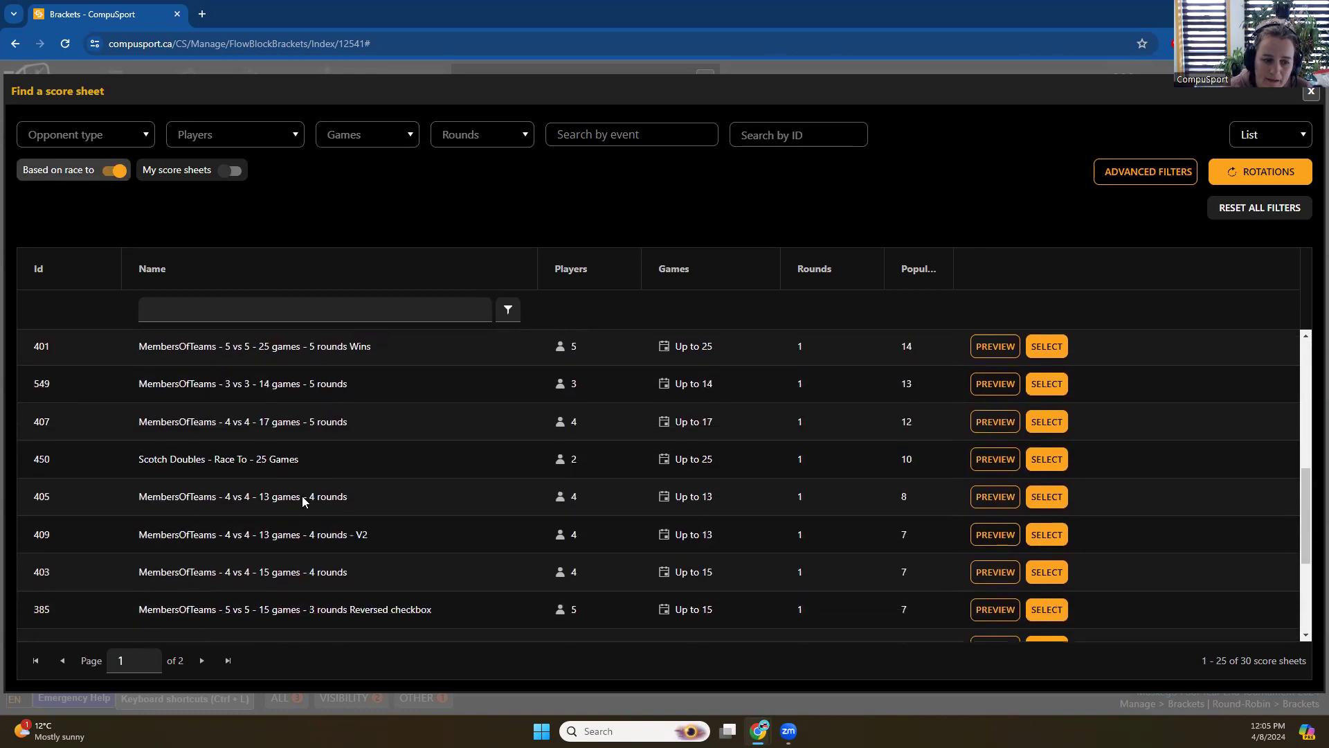
pyautogui.scroll(4, 239, 478)
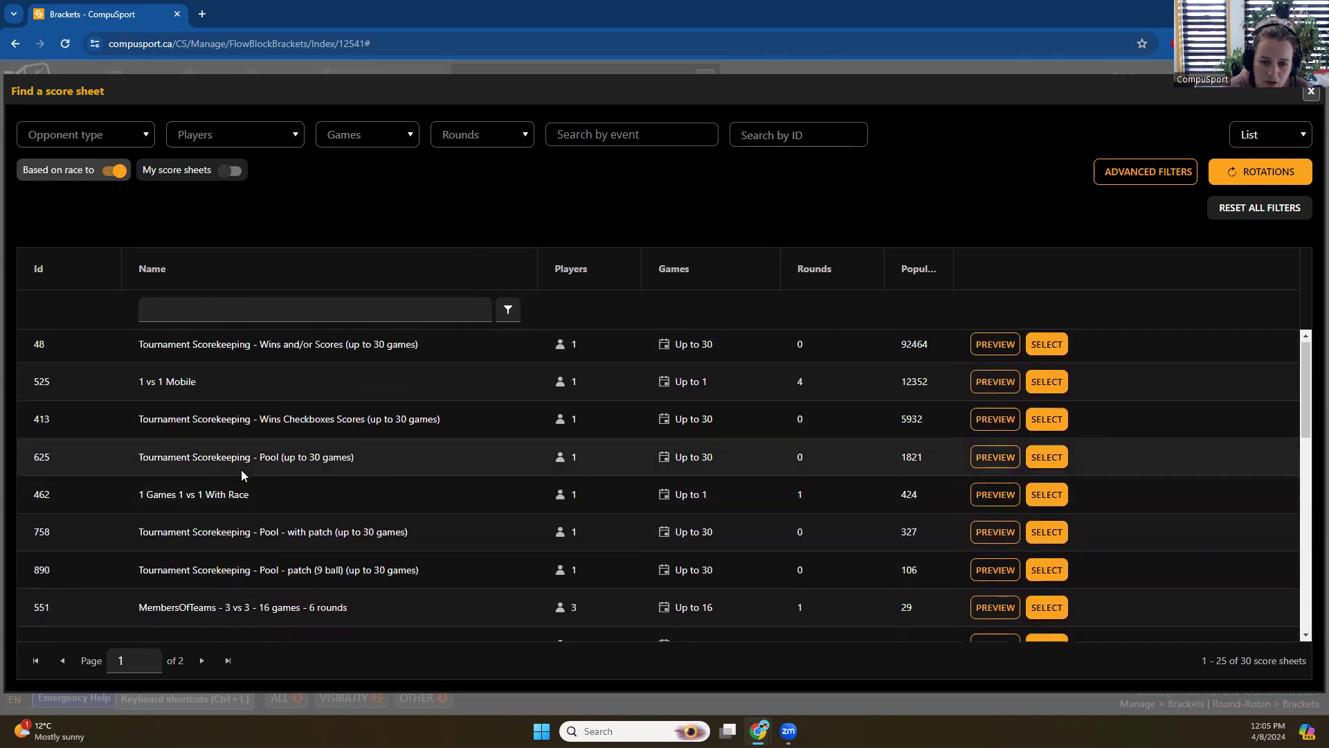
pyautogui.scroll(-4, 241, 475)
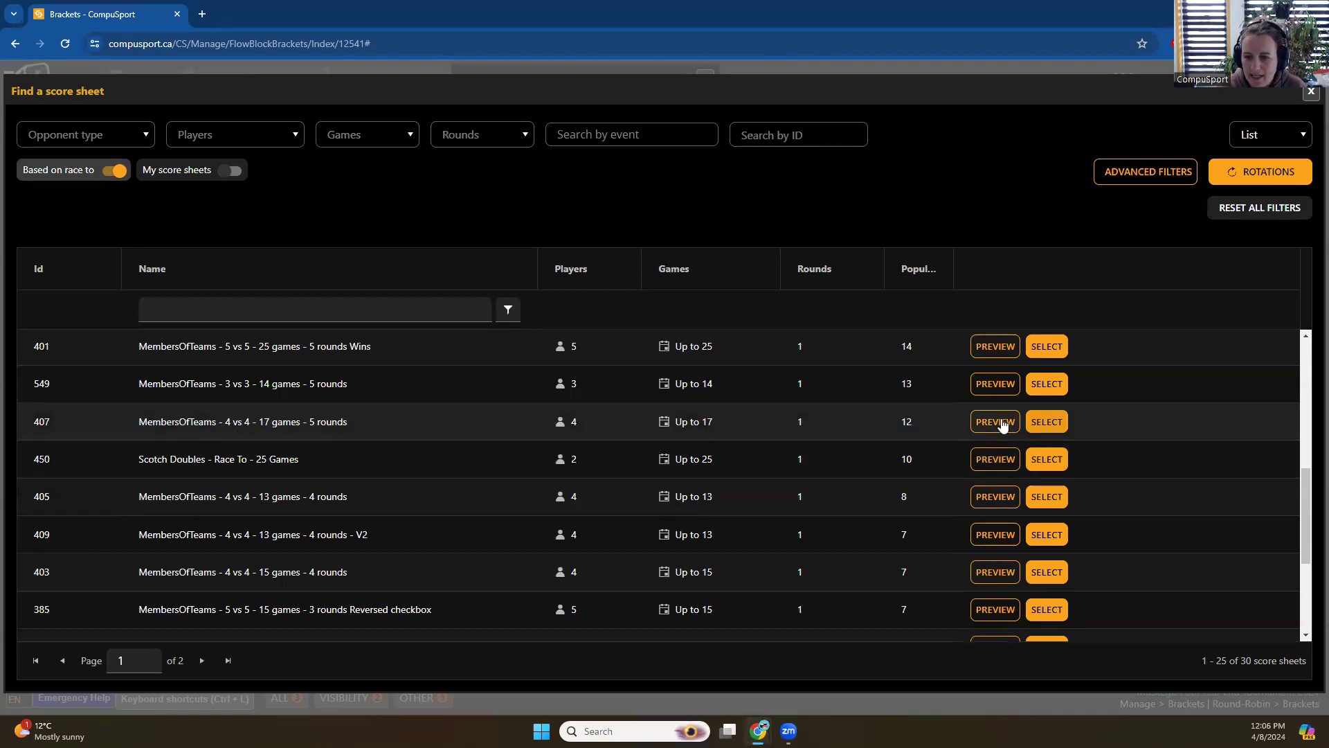
pyautogui.click(986, 425)
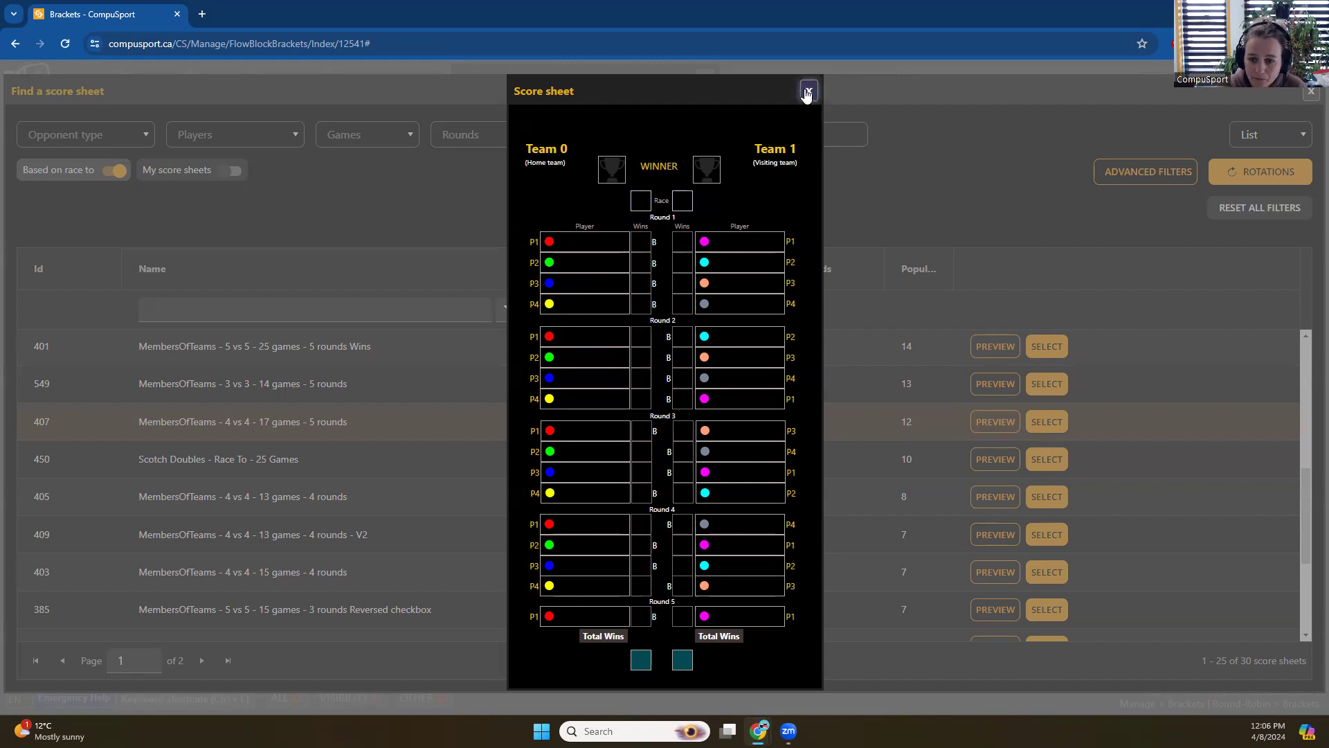
pyautogui.click(808, 91)
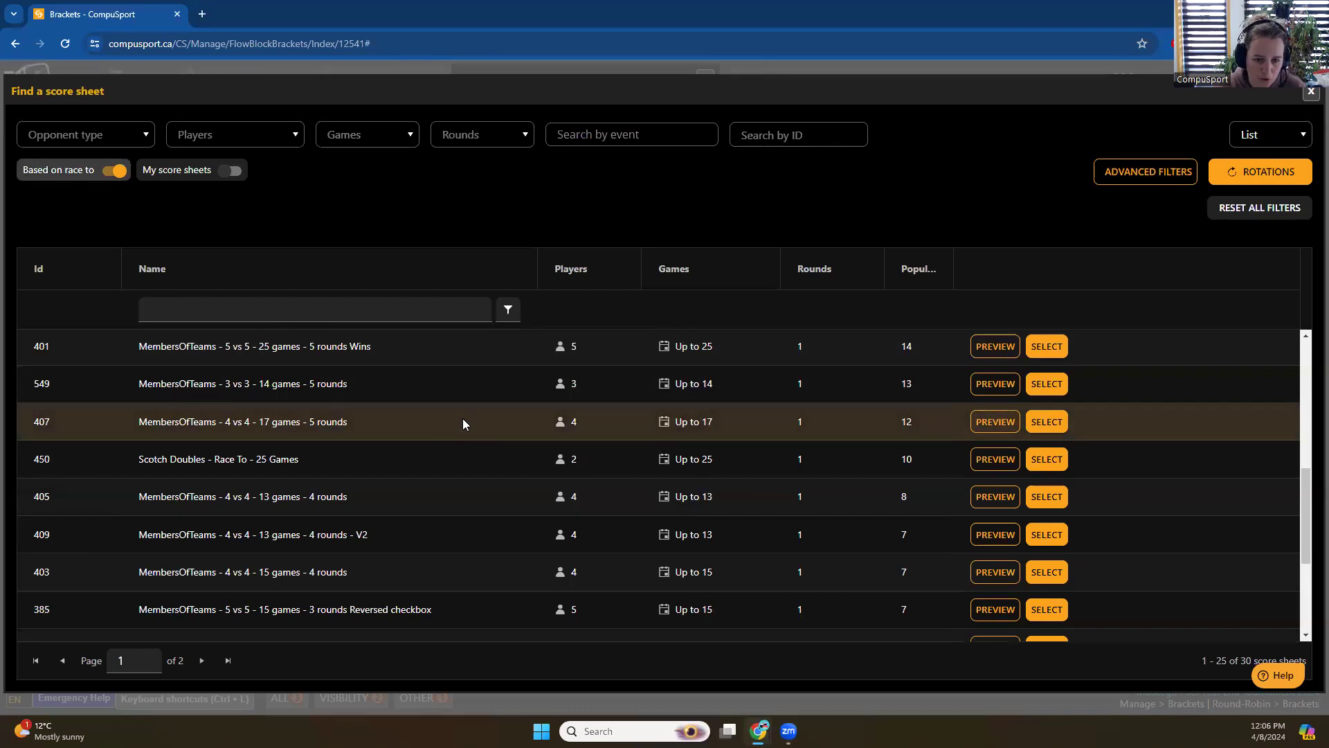
pyautogui.scroll(-3, 429, 450)
pyautogui.scroll(8, 399, 475)
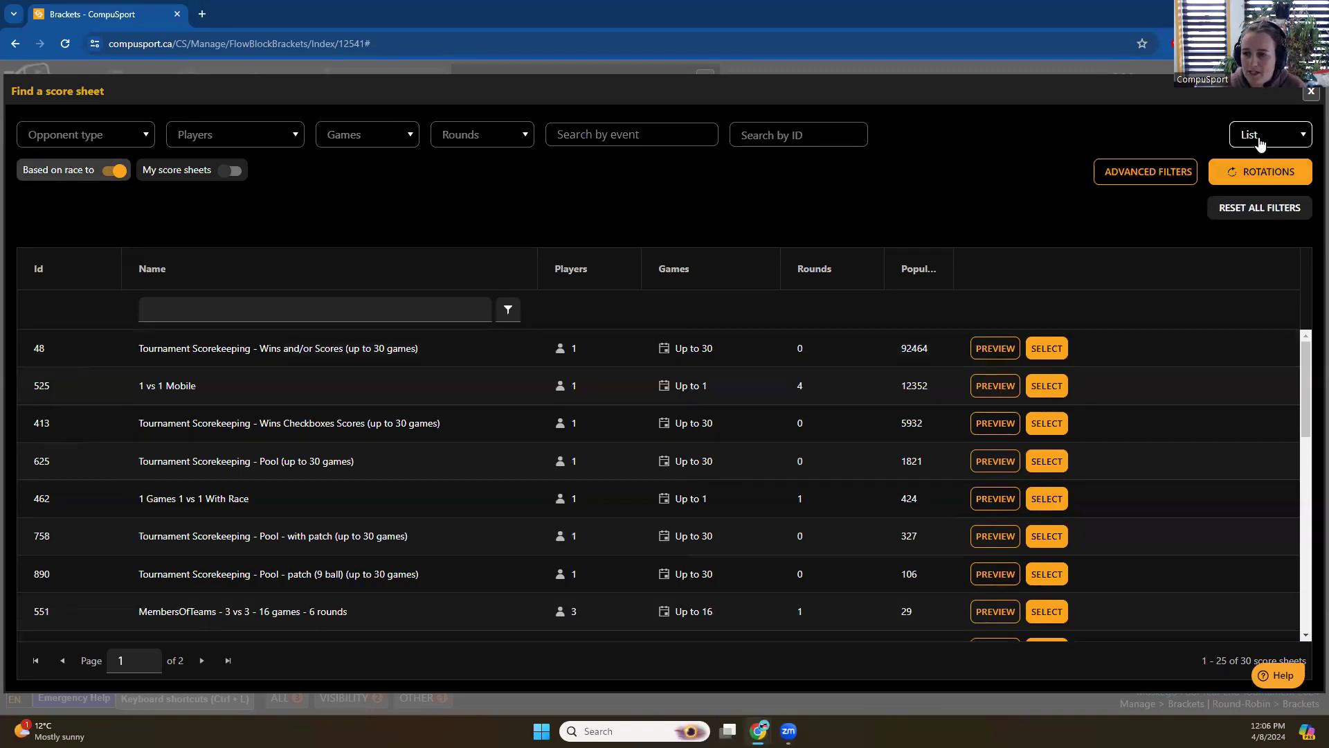
# Browse the score sheets as cards, preview MembersOfTeams - 5 vs 5 - 13 games - 3 rounds, and return to the list view
pyautogui.click(1260, 138)
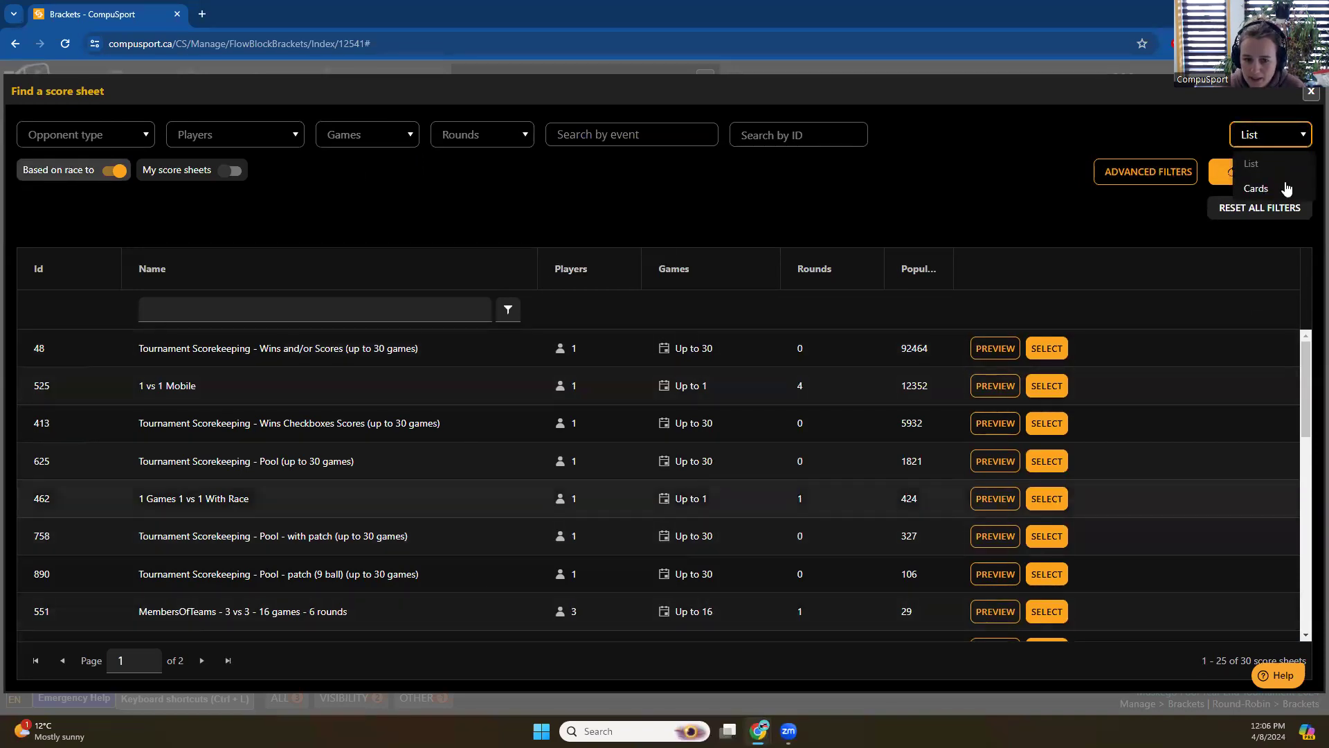
pyautogui.click(1256, 189)
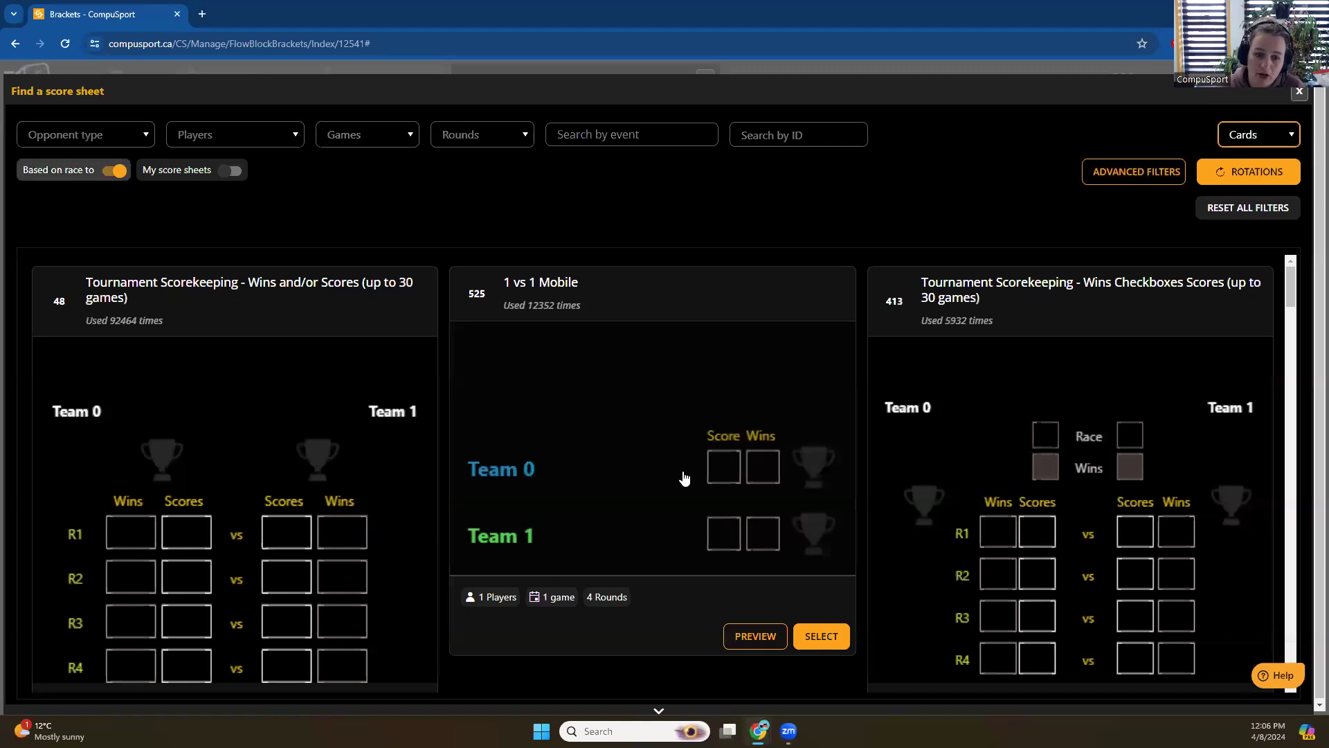
pyautogui.scroll(-4, 682, 474)
pyautogui.scroll(-5, 294, 503)
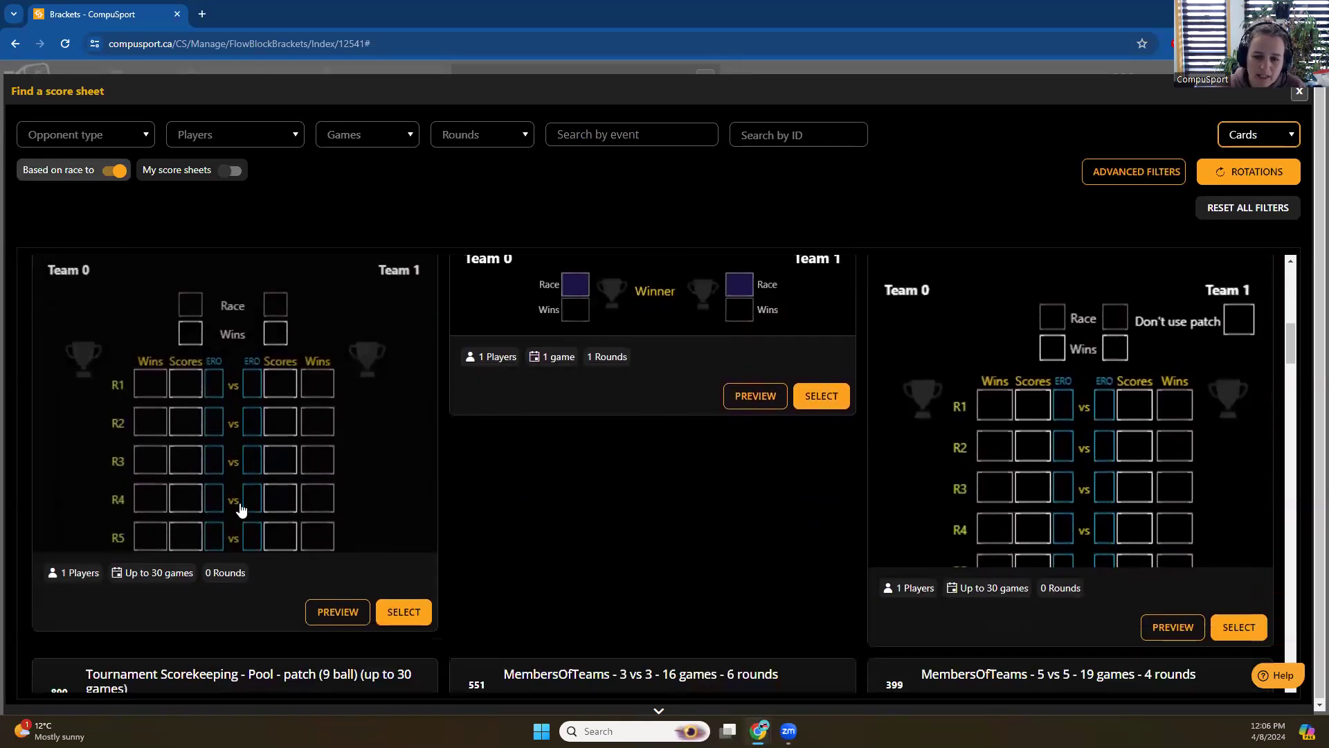
pyautogui.scroll(-3, 1011, 457)
pyautogui.scroll(-5, 1017, 467)
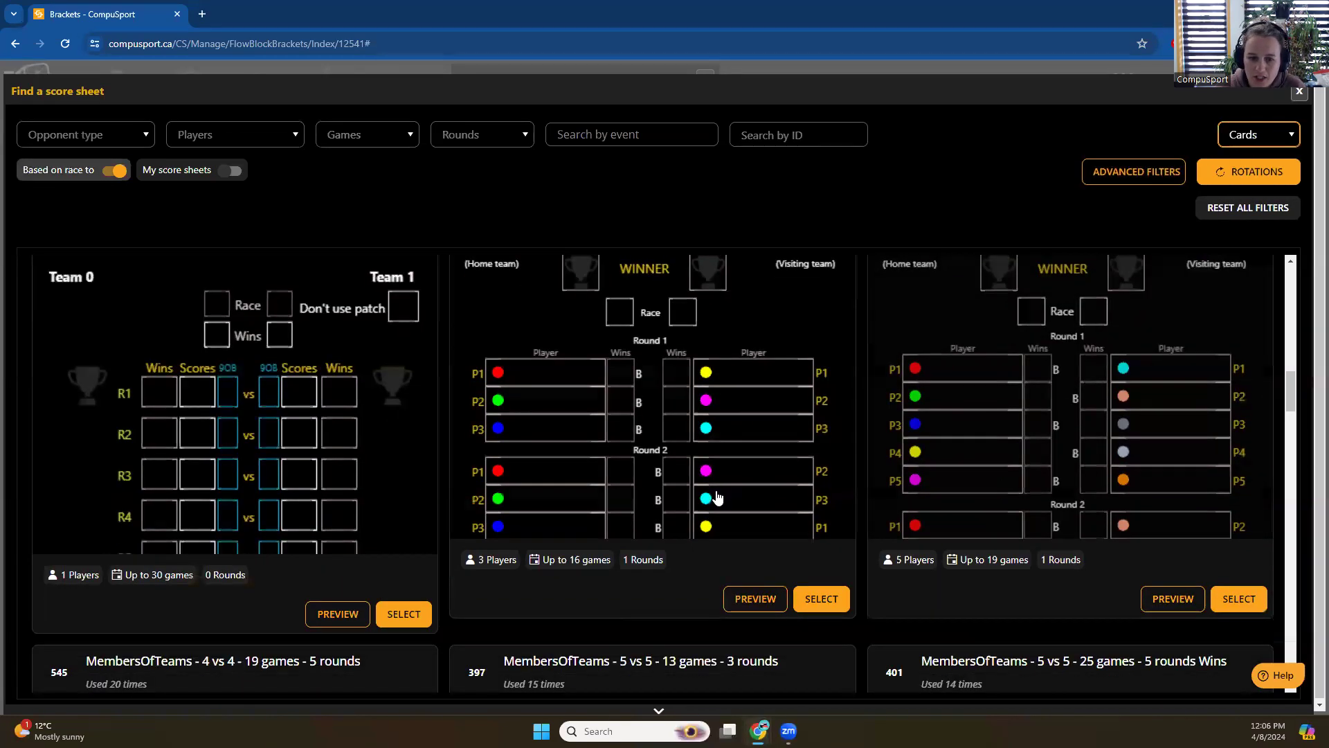
pyautogui.scroll(-8, 583, 481)
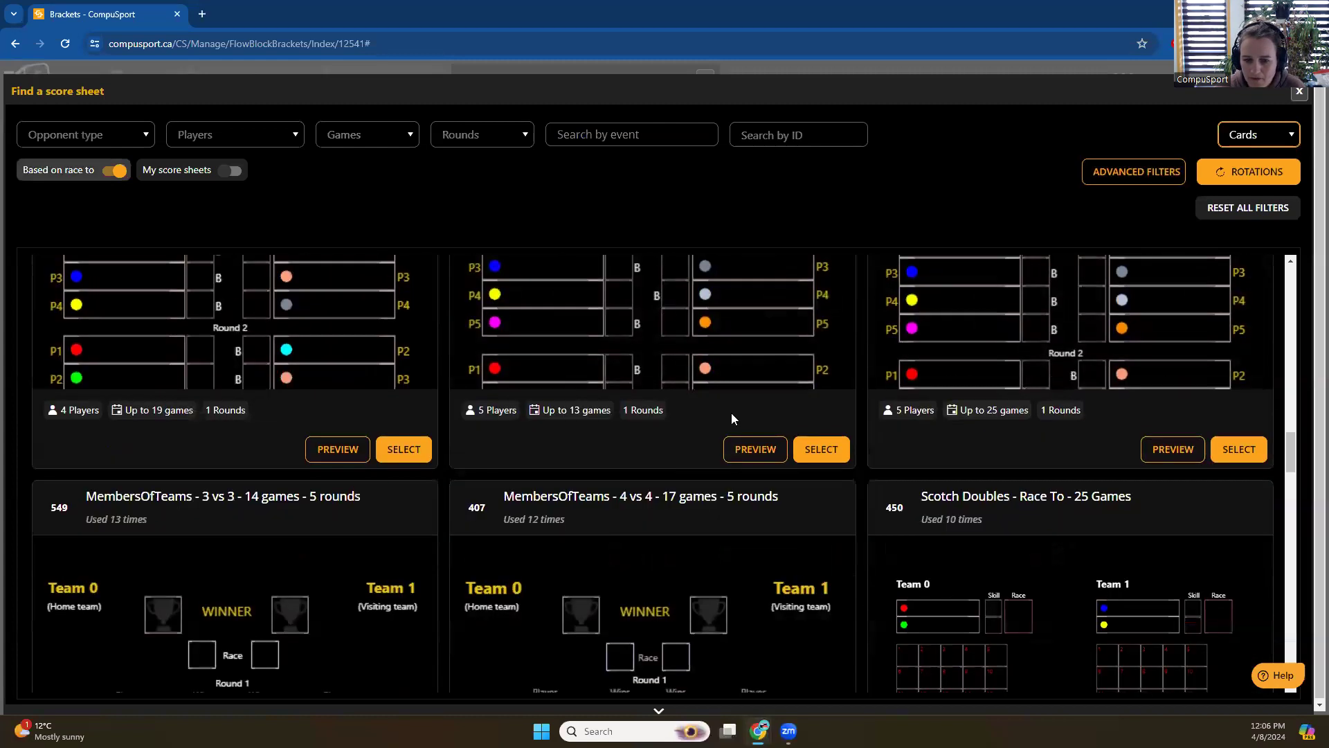
pyautogui.click(748, 448)
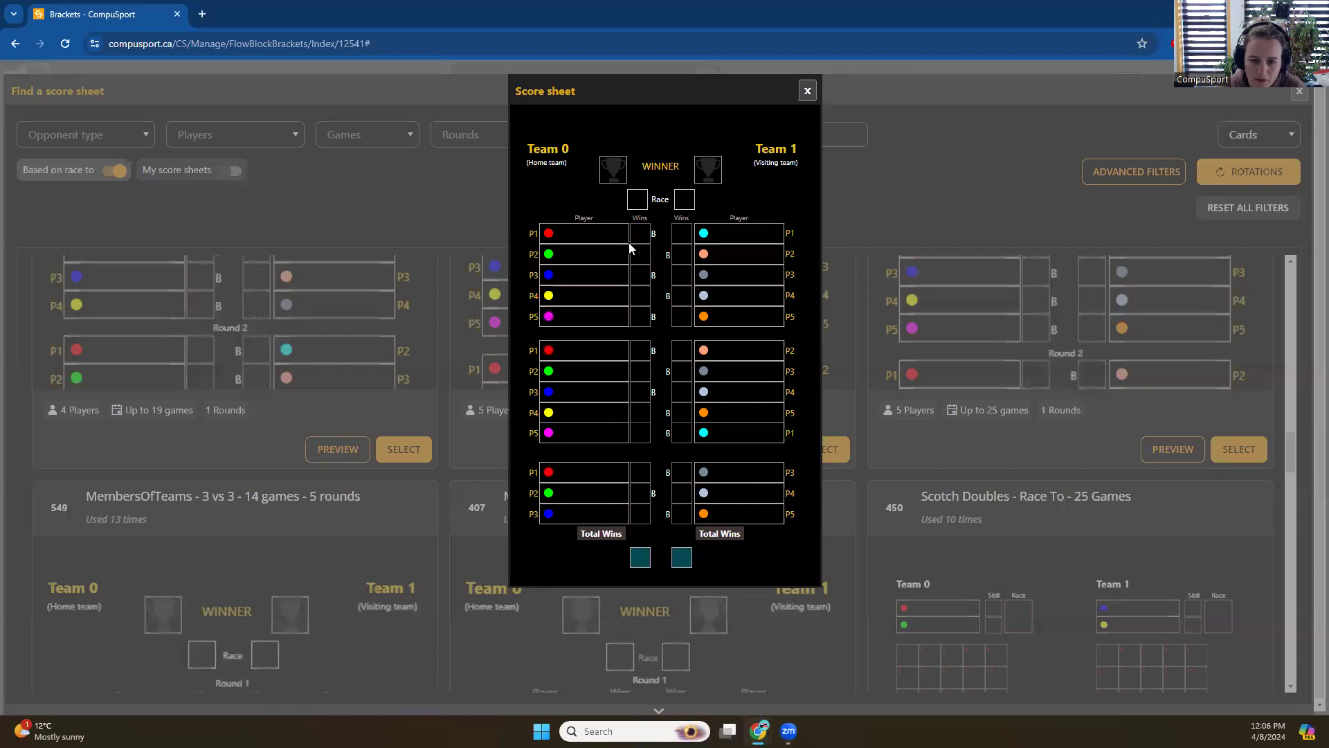
pyautogui.click(1120, 317)
pyautogui.scroll(10, 1080, 313)
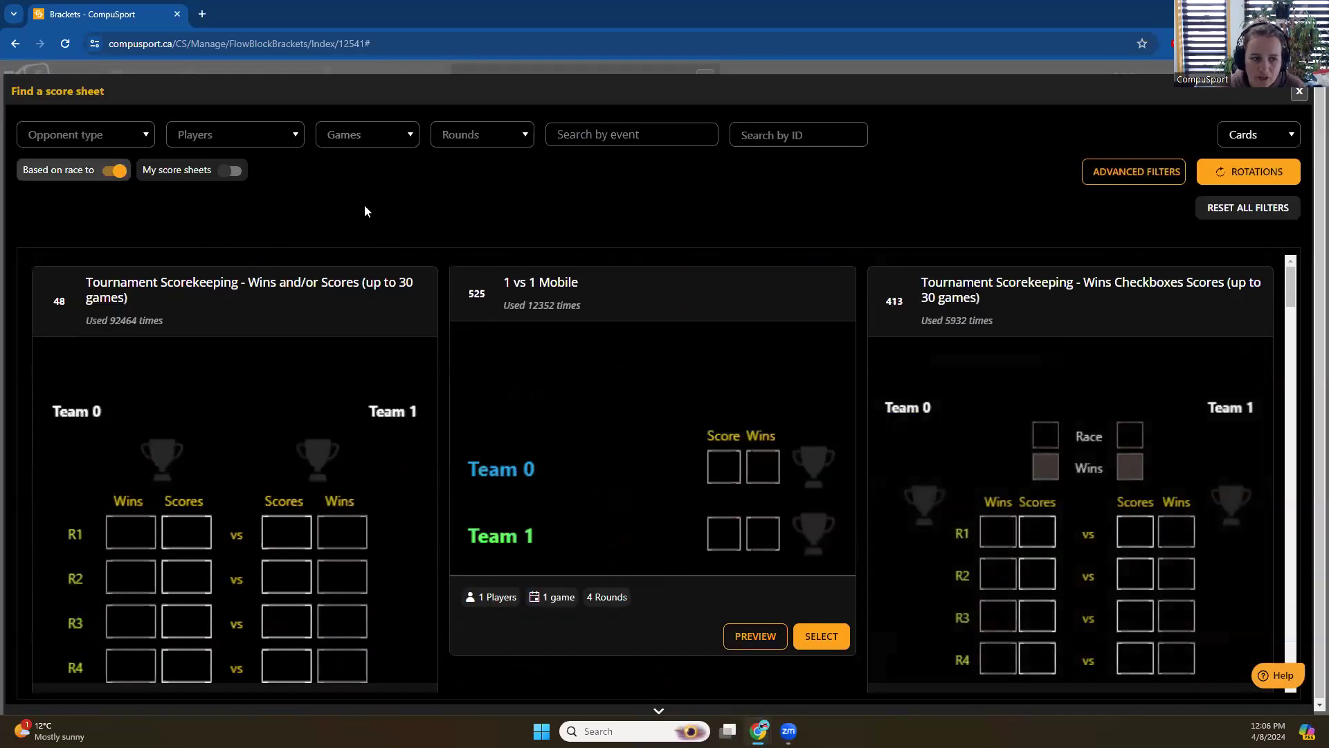
pyautogui.click(1274, 138)
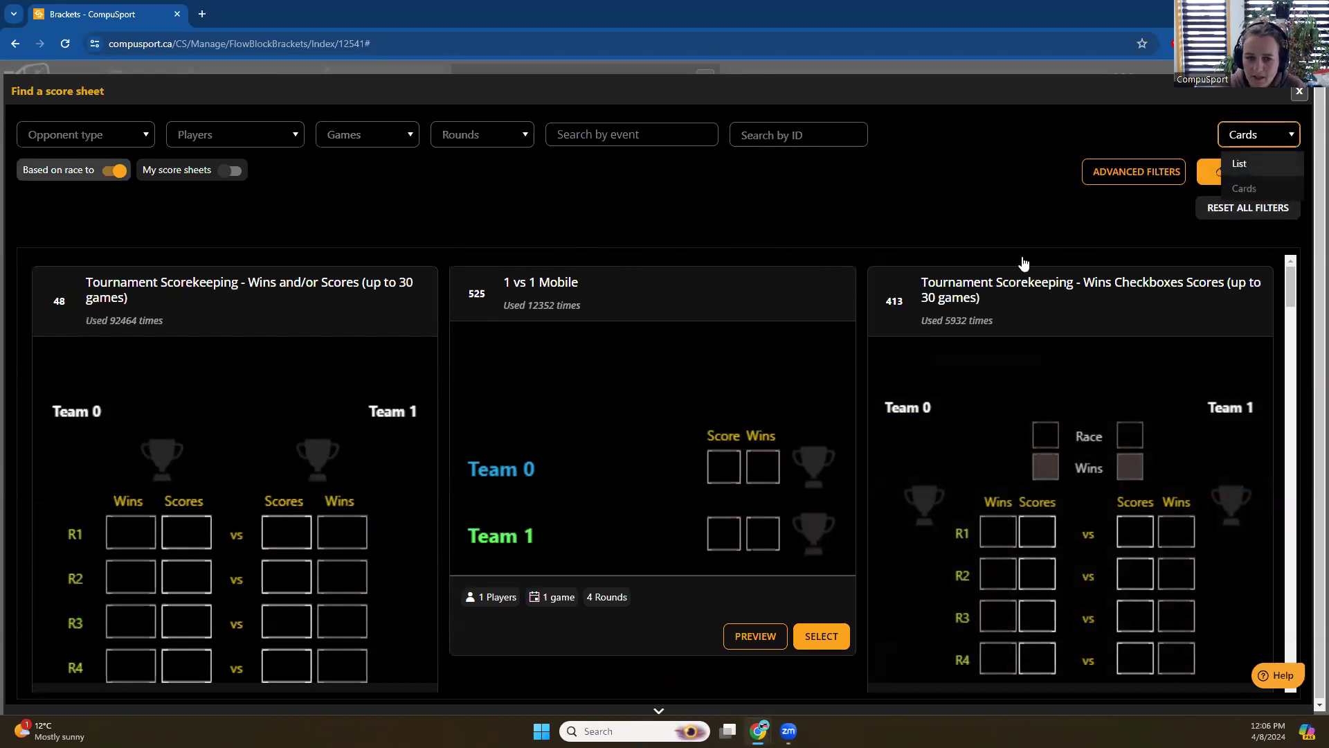
pyautogui.click(1239, 181)
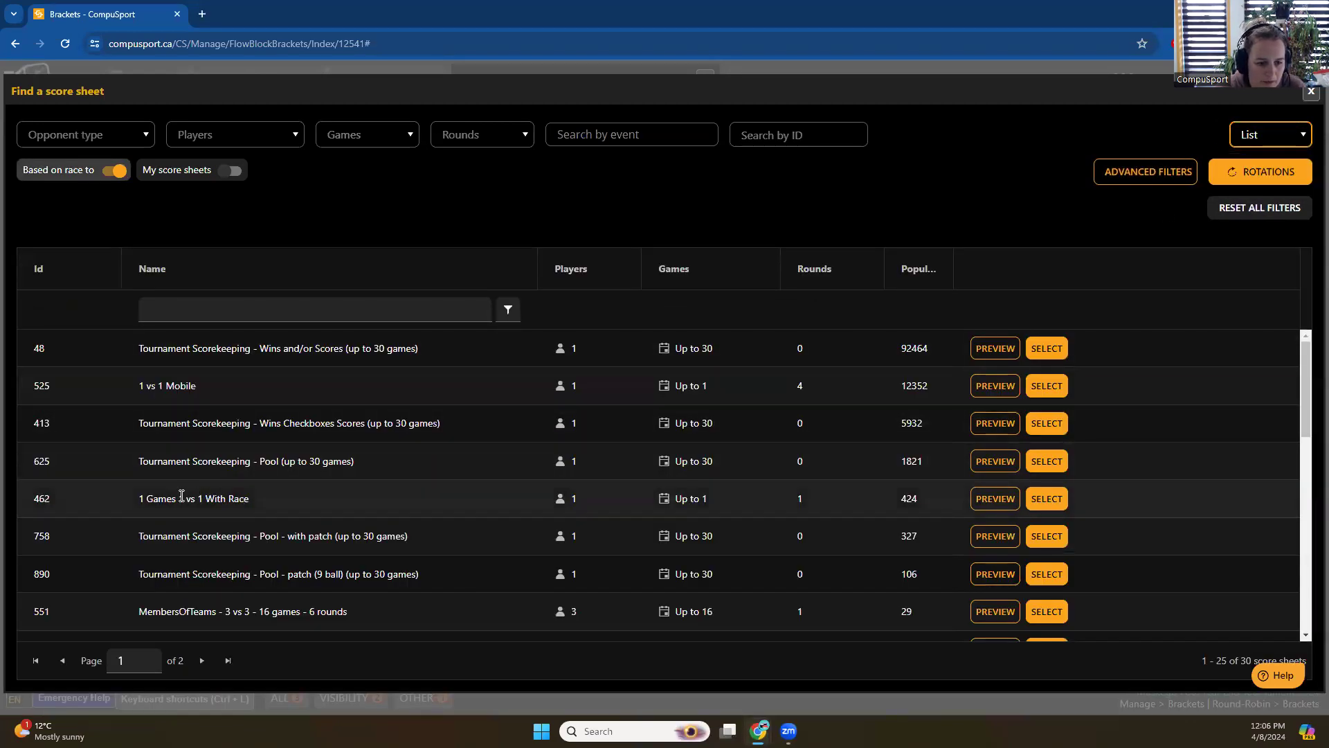
# Choose the MembersOfTeams - 4 vs 4 - 17 games - 5 rounds score sheet and save the bracket
pyautogui.scroll(-4, 166, 543)
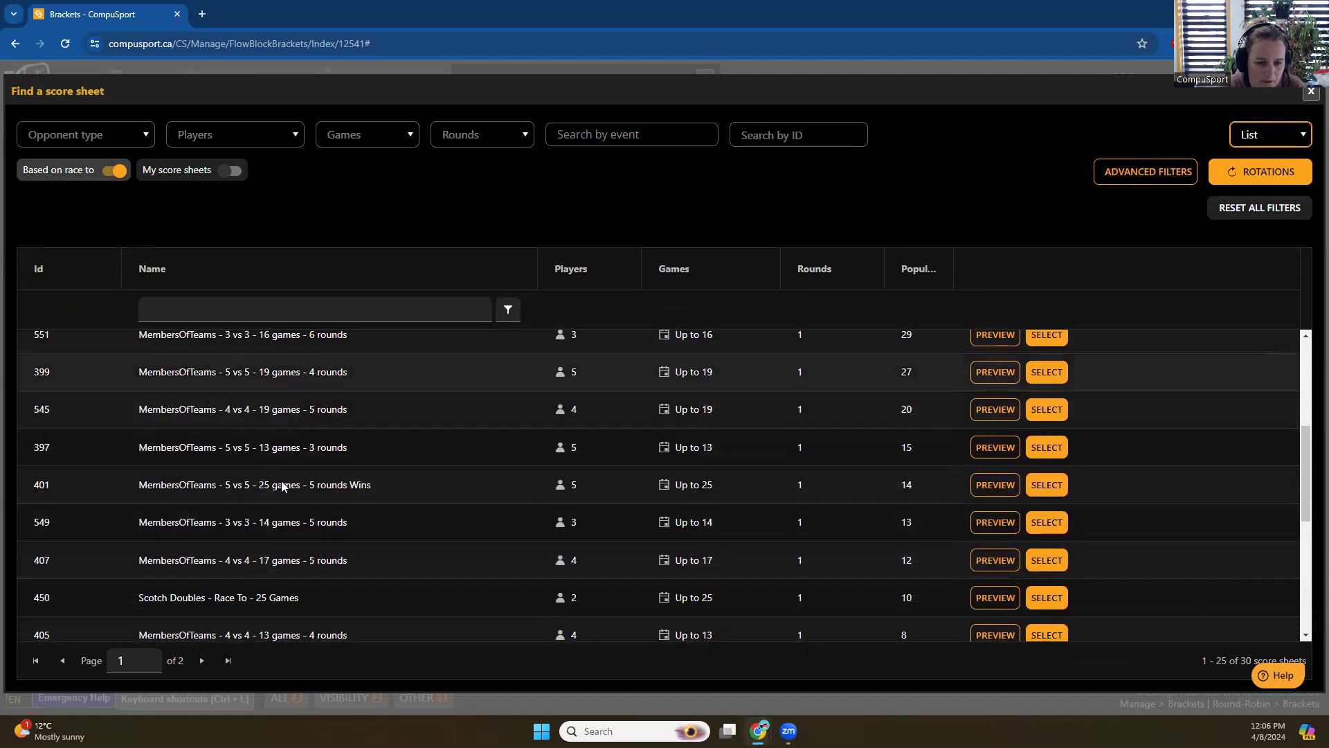
pyautogui.click(1049, 558)
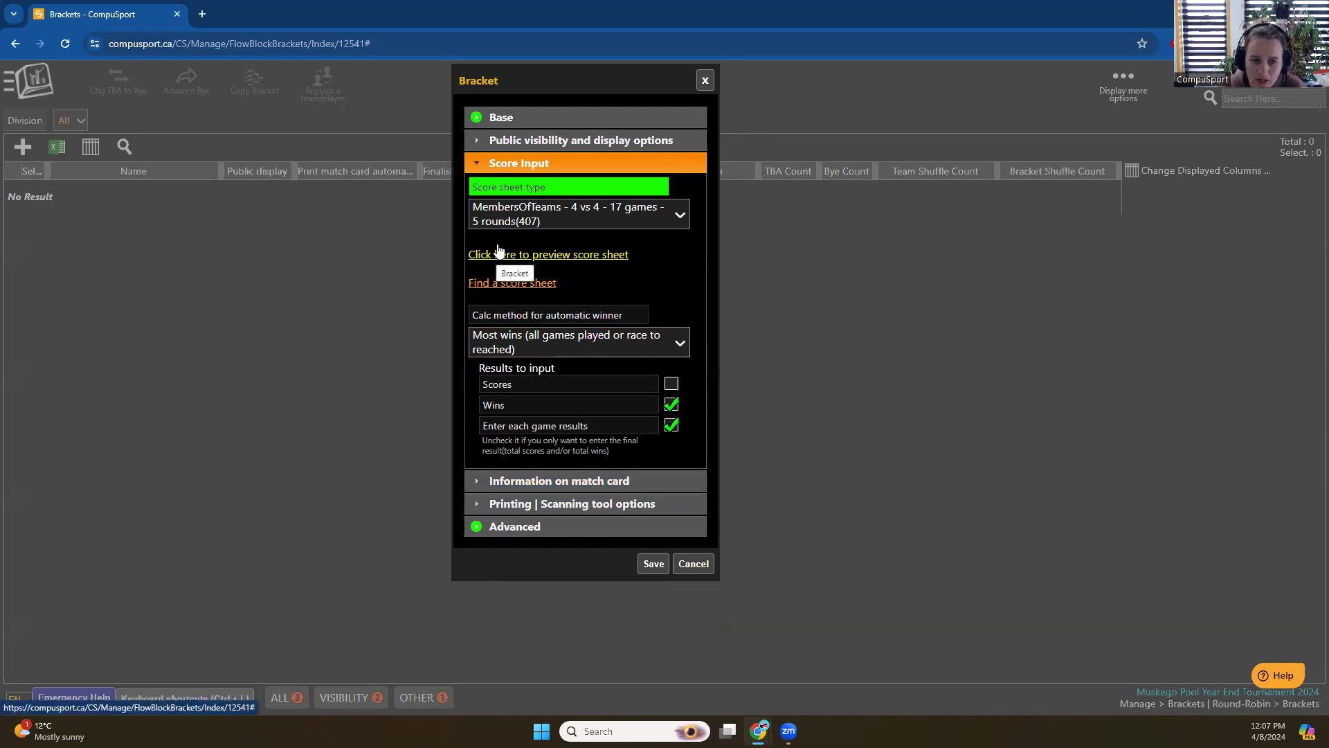
pyautogui.click(654, 565)
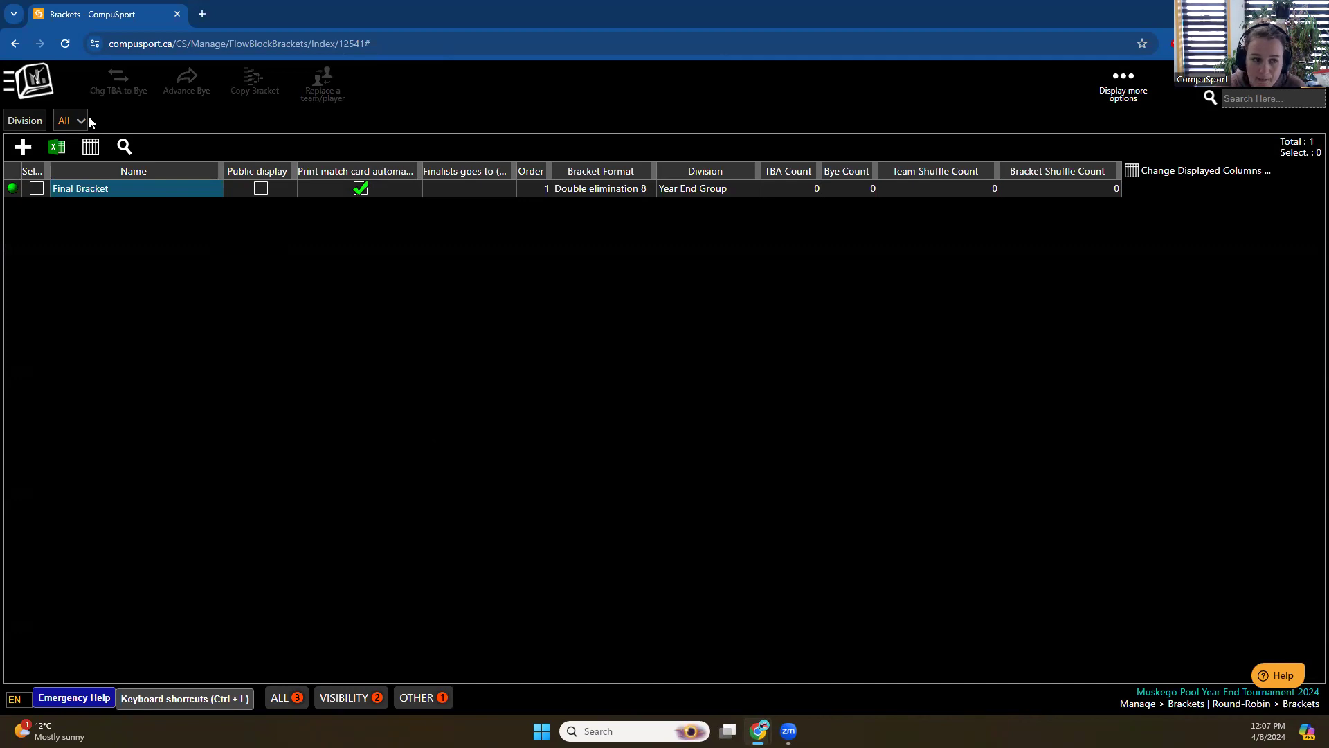
# Open the Stats Model Editor and examine the ranking criteria of Model for Teams, including Head to Head Rank
pyautogui.click(31, 79)
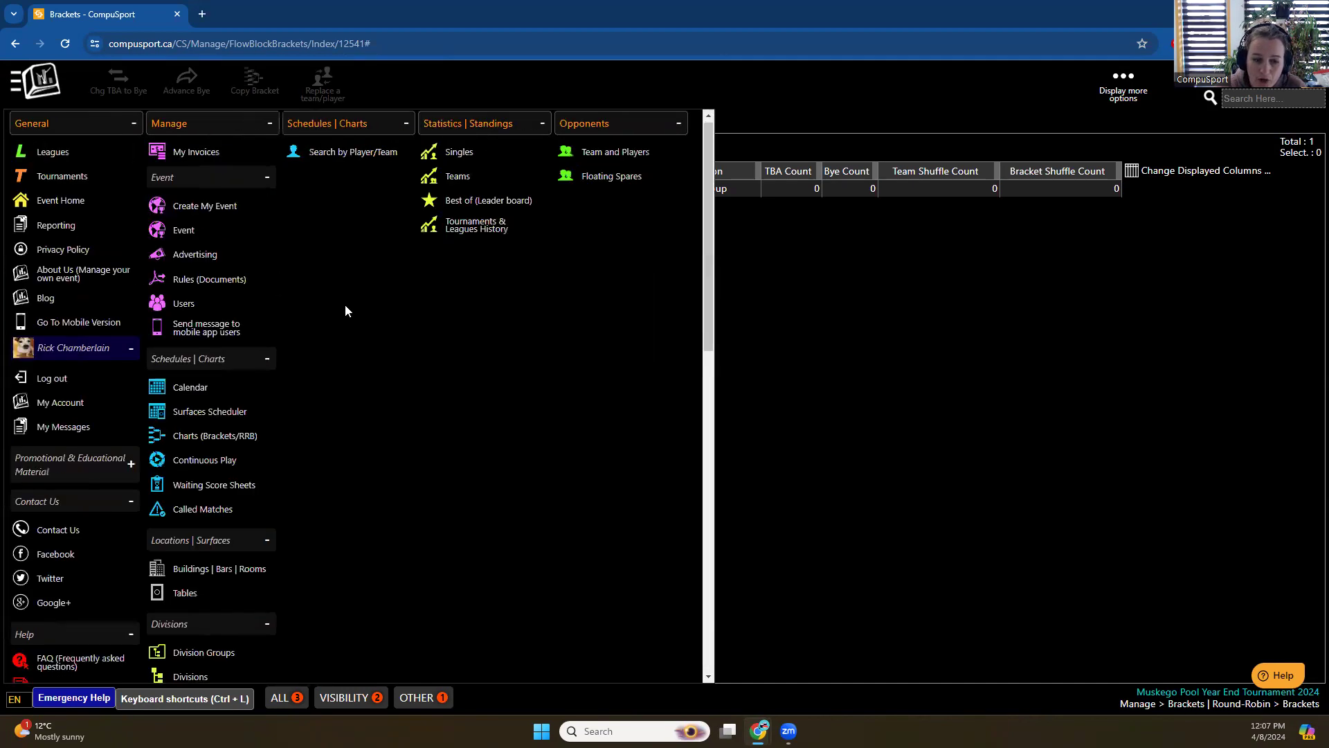
pyautogui.scroll(-10, 345, 305)
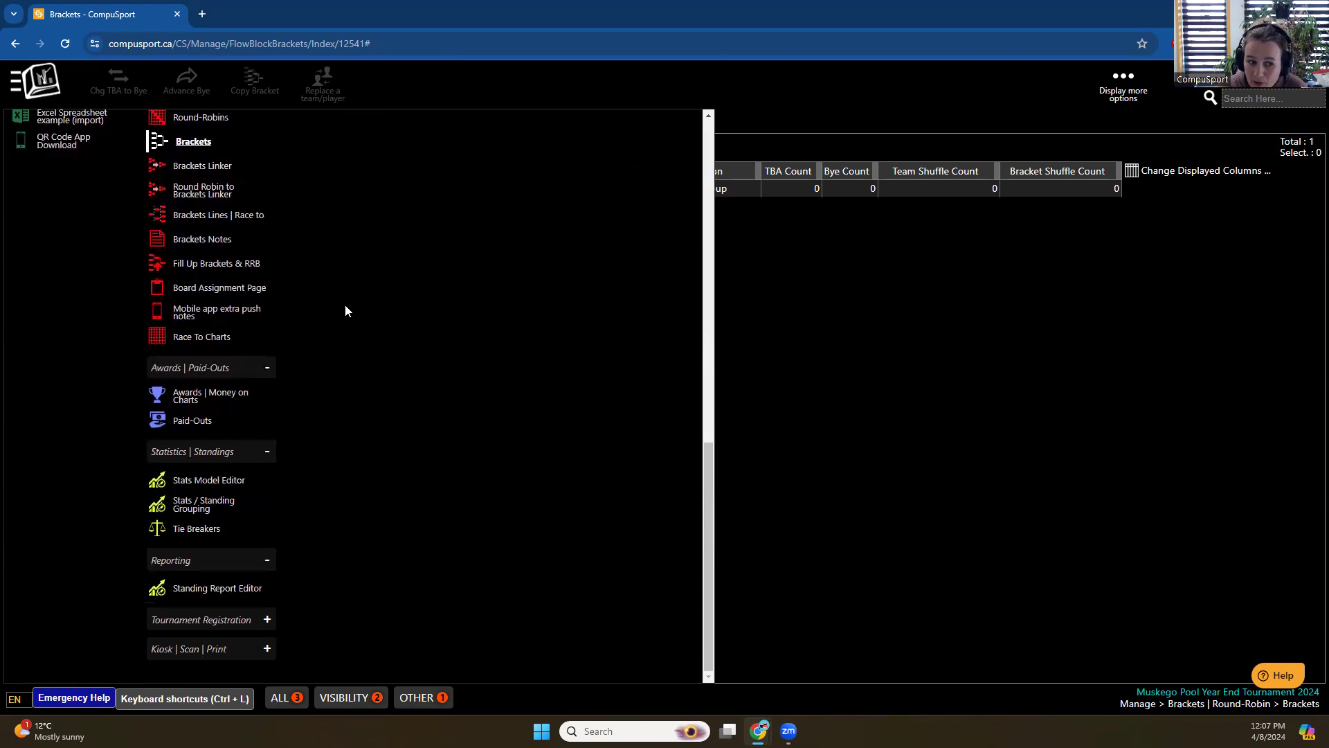
pyautogui.scroll(10, 345, 311)
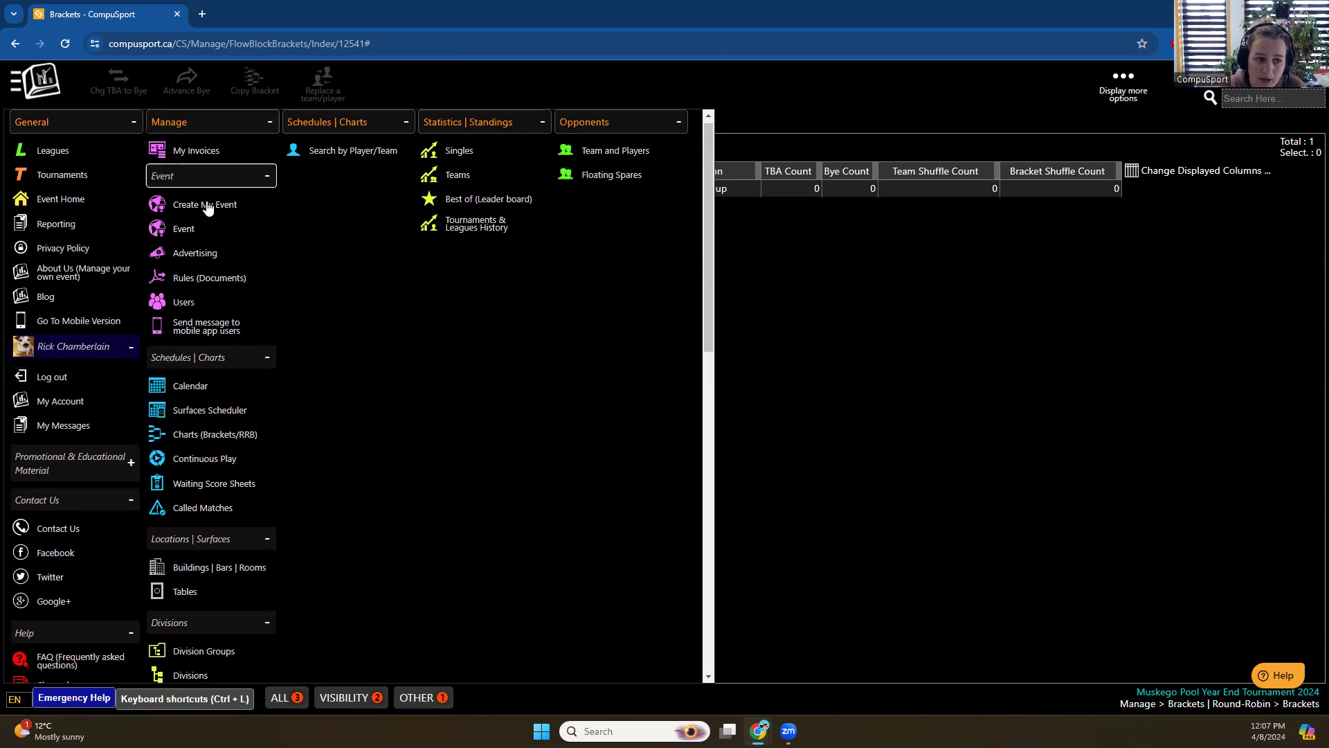
pyautogui.scroll(-8, 214, 291)
pyautogui.scroll(-4, 170, 416)
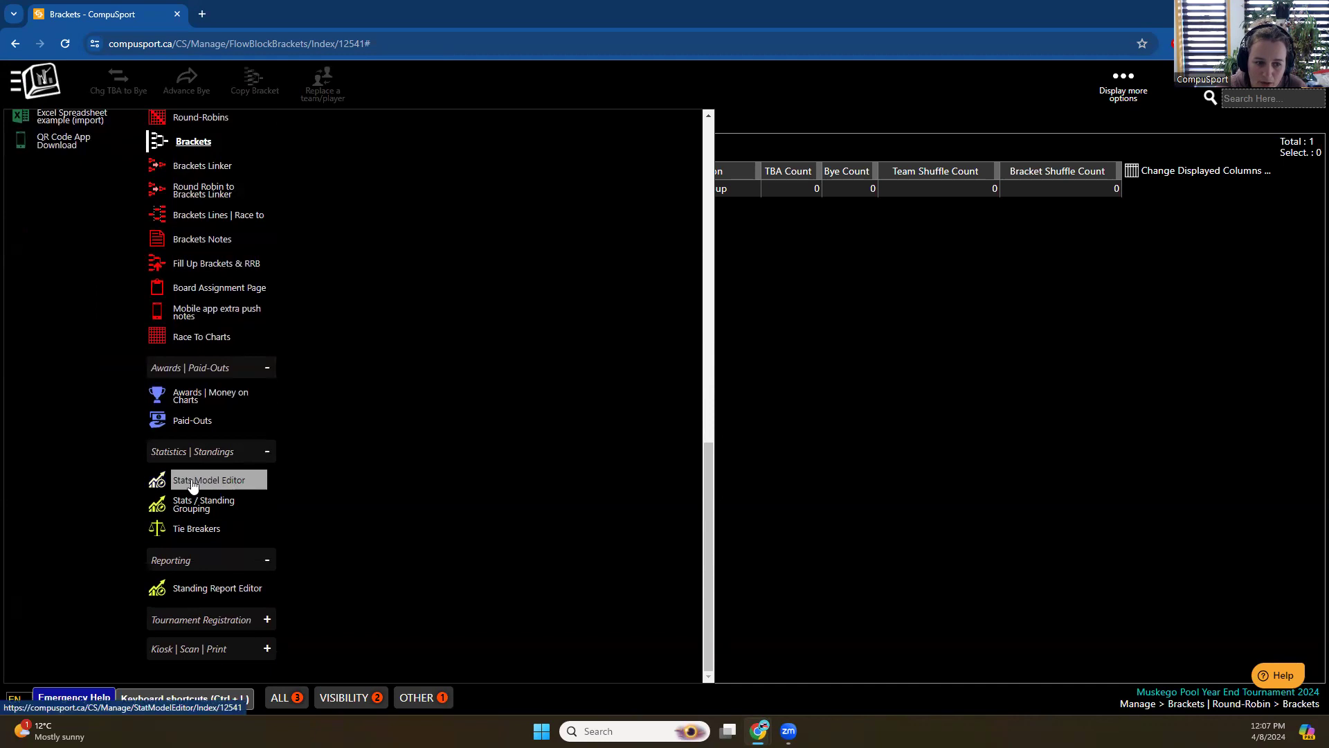
pyautogui.click(219, 485)
pyautogui.doubleClick(120, 215)
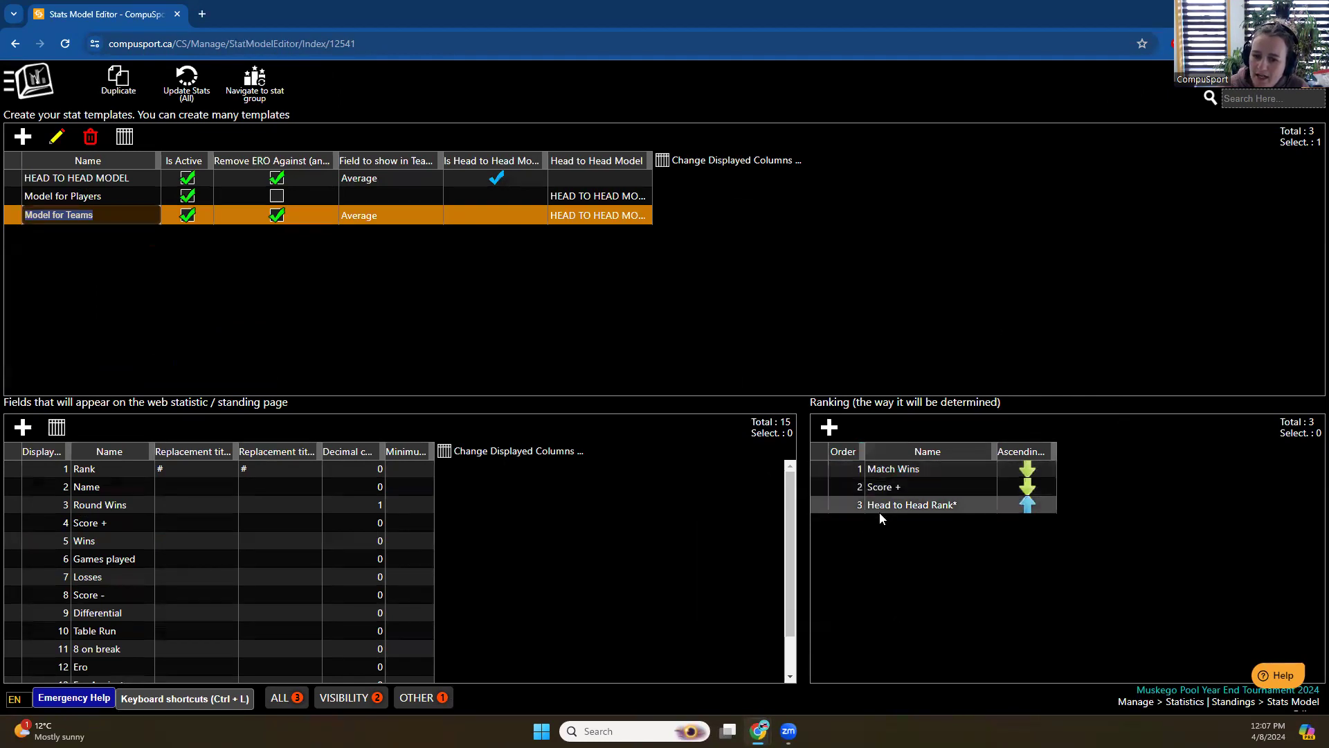
pyautogui.click(899, 512)
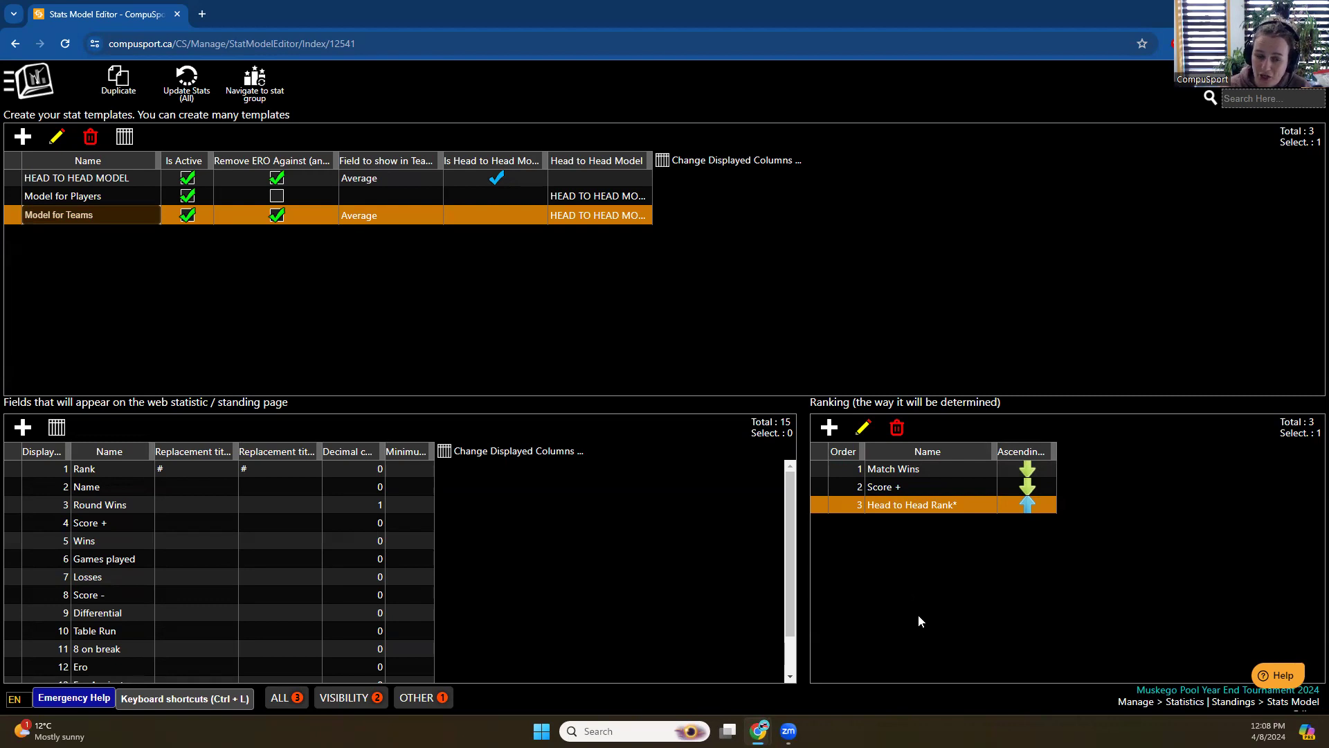
# Review the ranking criteria of HEAD TO HEAD MODEL and return to Model for Teams
pyautogui.click(131, 362)
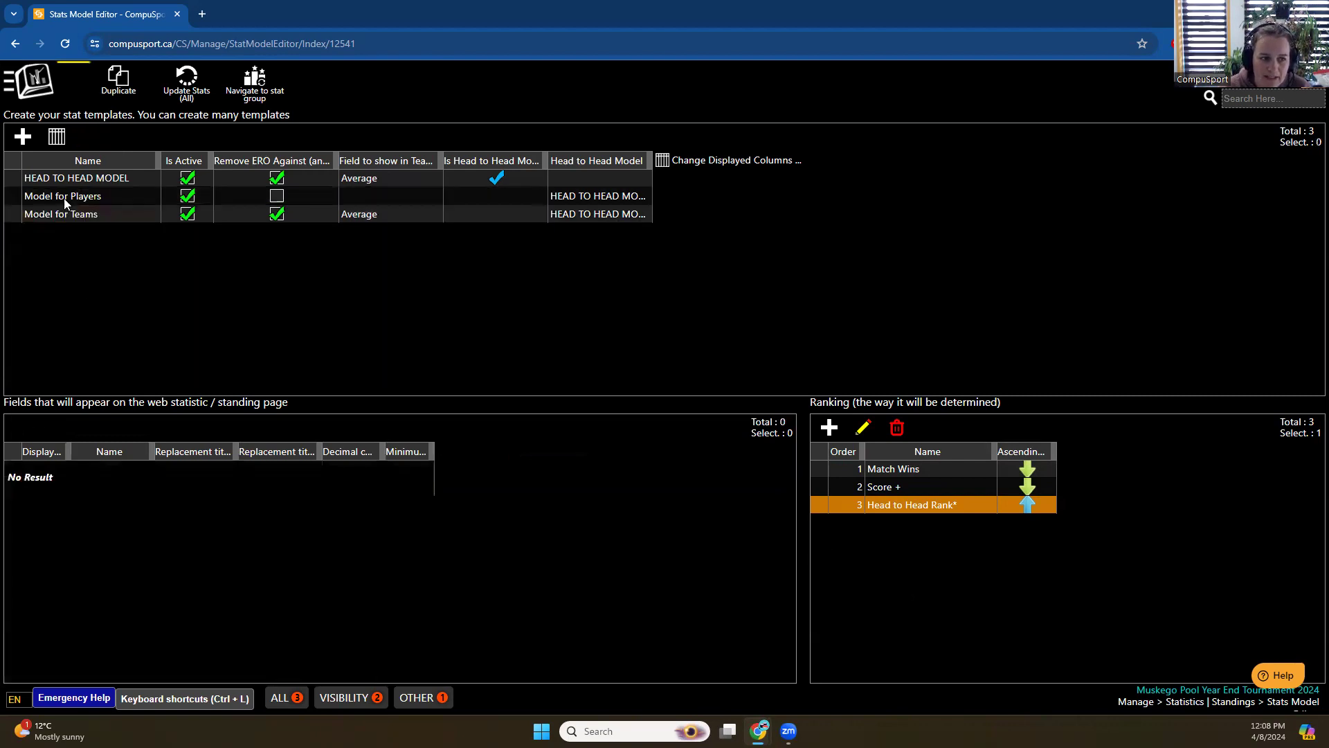
pyautogui.click(64, 175)
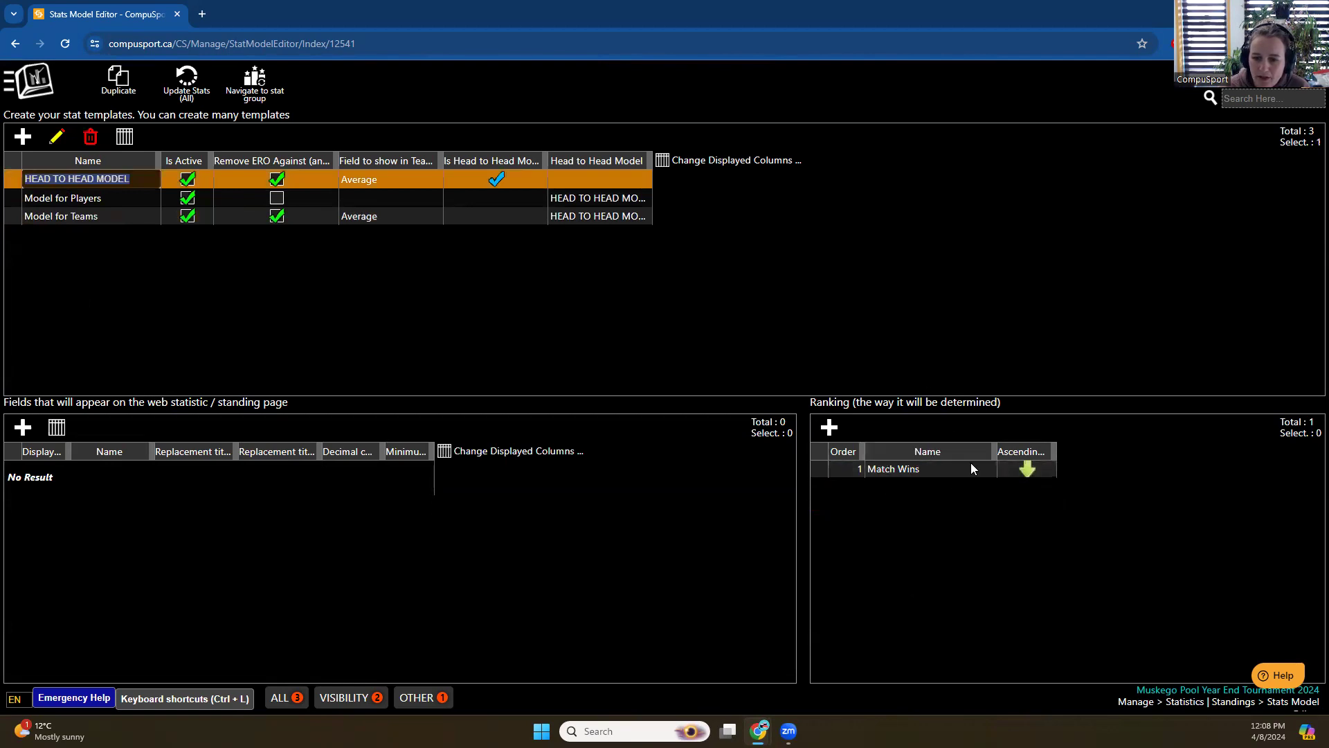
pyautogui.click(95, 217)
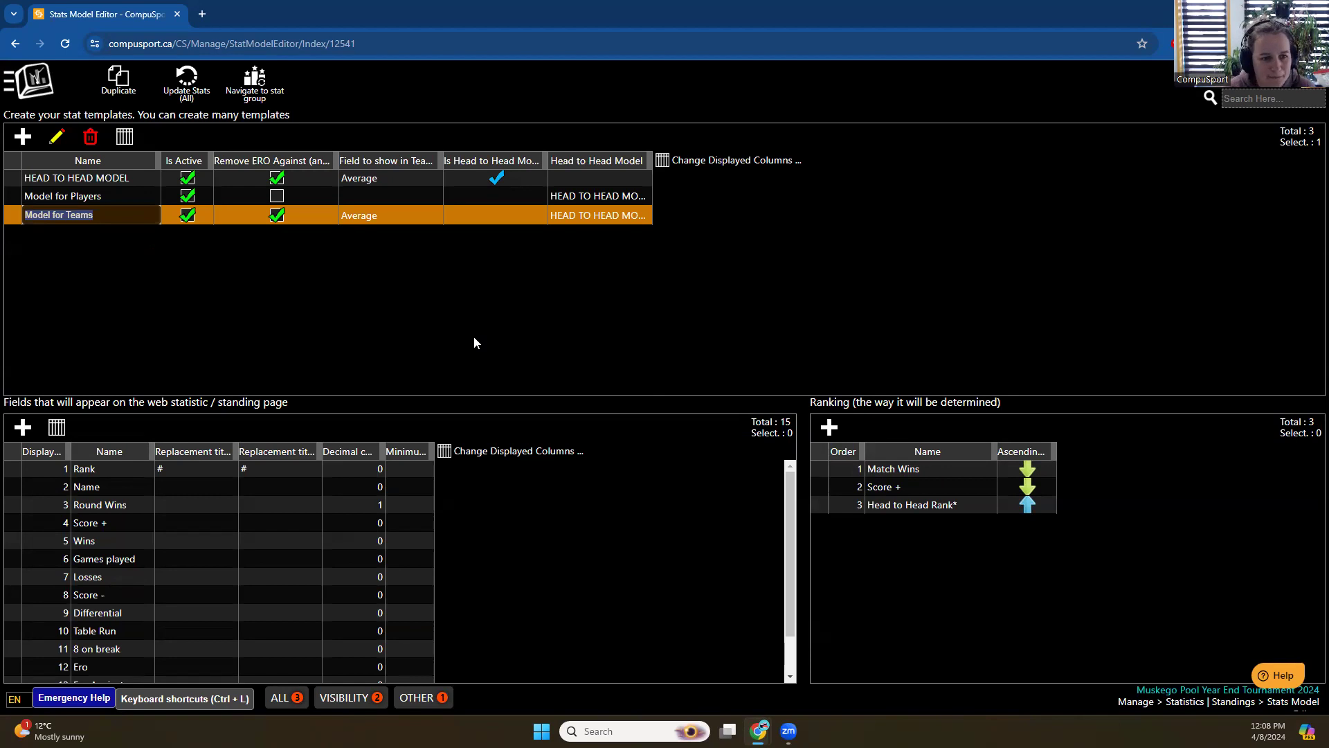
# Open the Round Robin to Brackets Linker and check the number of ranks listed per pod
pyautogui.click(40, 86)
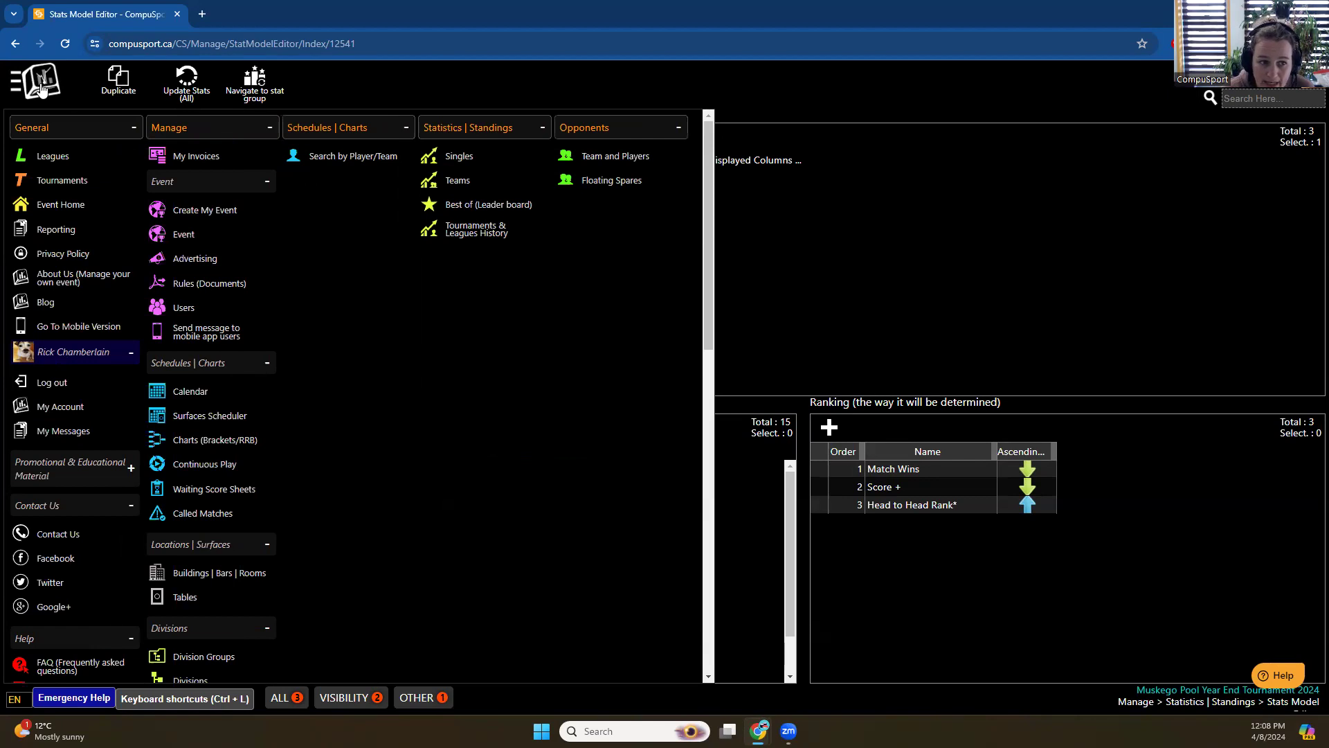
pyautogui.scroll(-15, 247, 238)
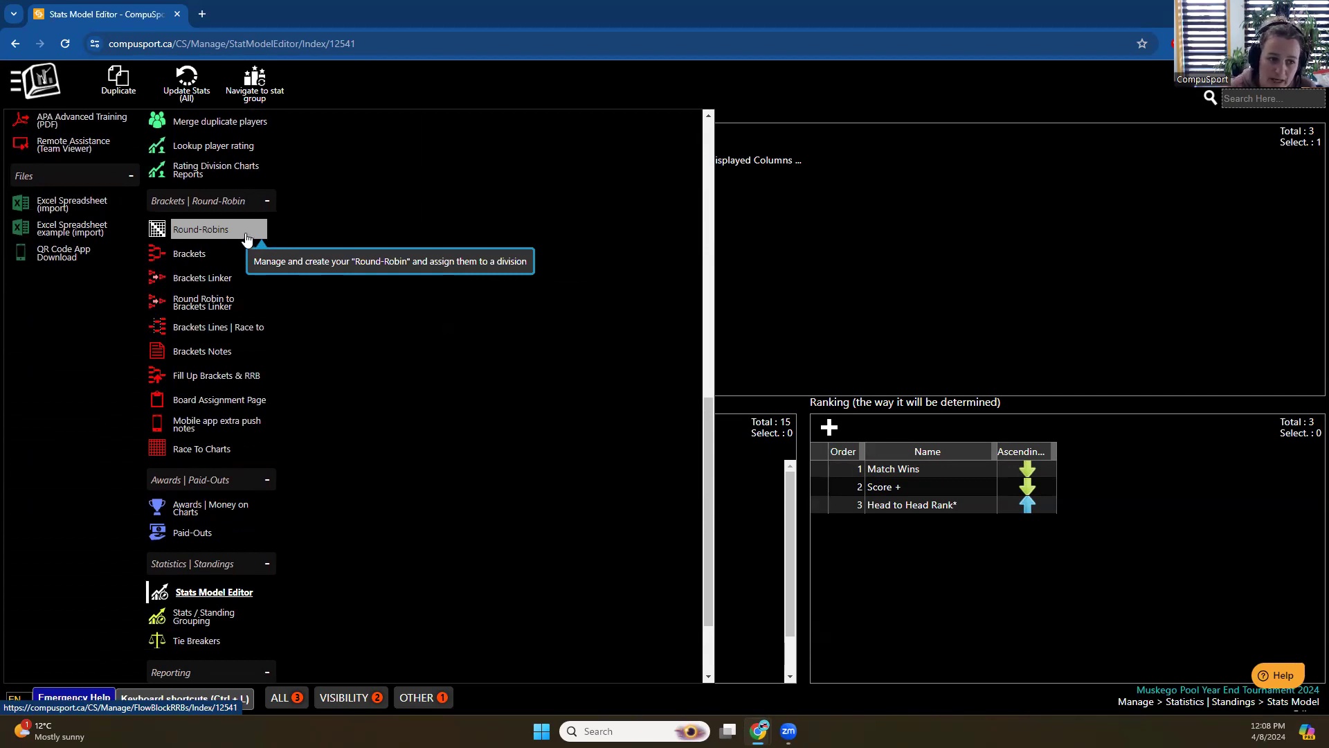
pyautogui.click(216, 307)
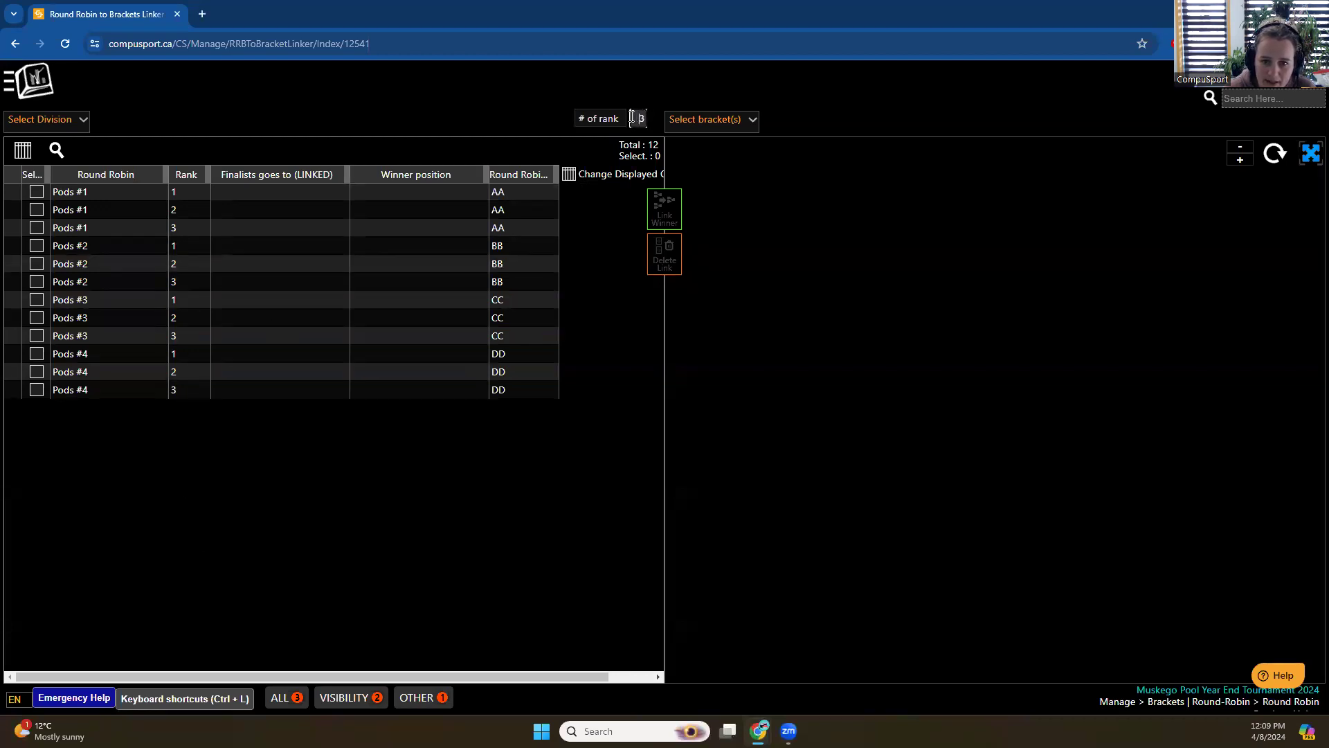
pyautogui.moveTo(637, 121); pyautogui.dragTo(648, 114)
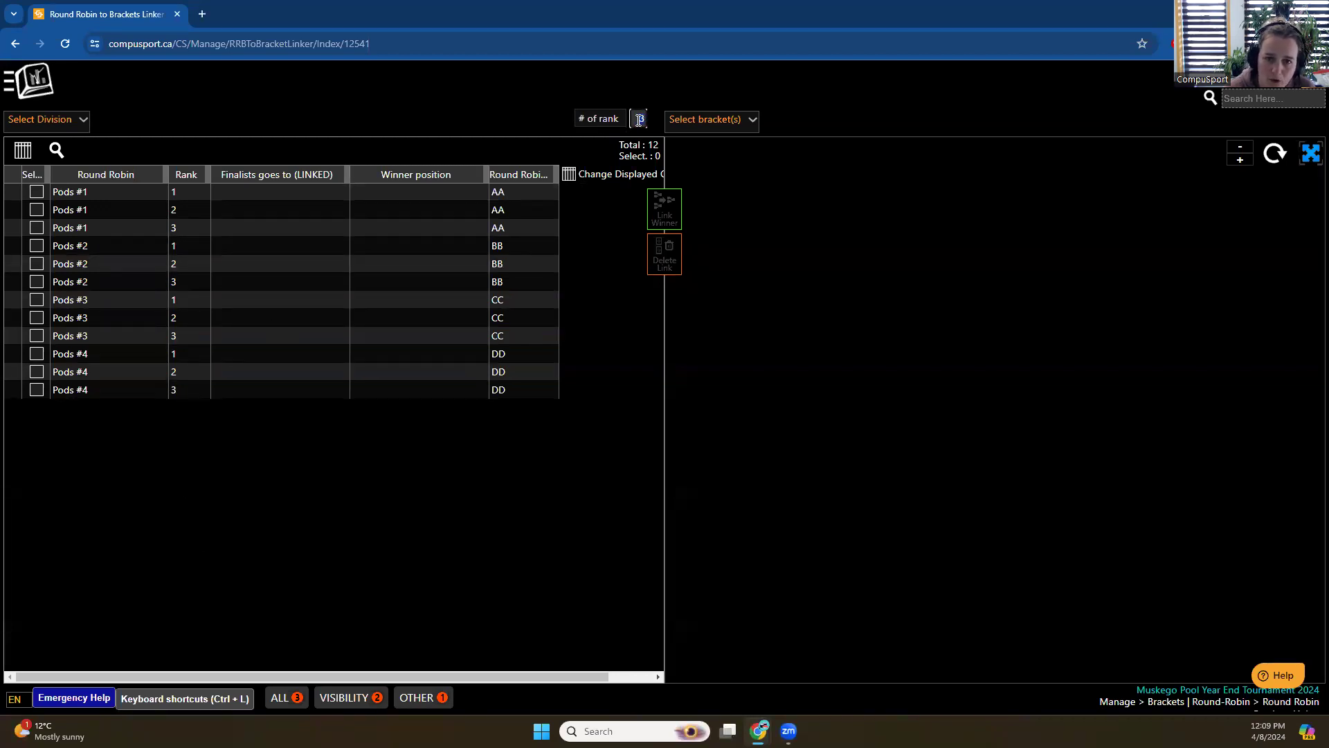
pyautogui.click(363, 456)
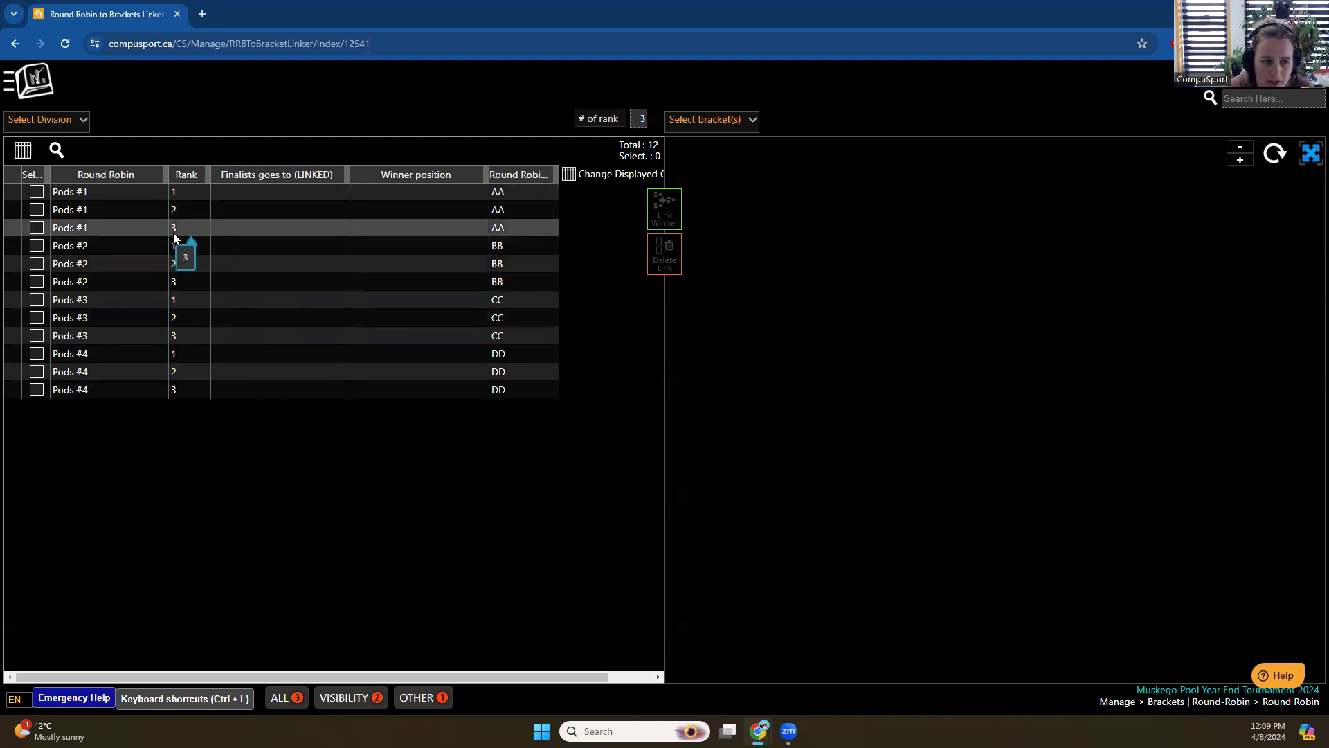
# Choose the Year End Group division and load the Final Bracket as the linking destination
pyautogui.click(76, 119)
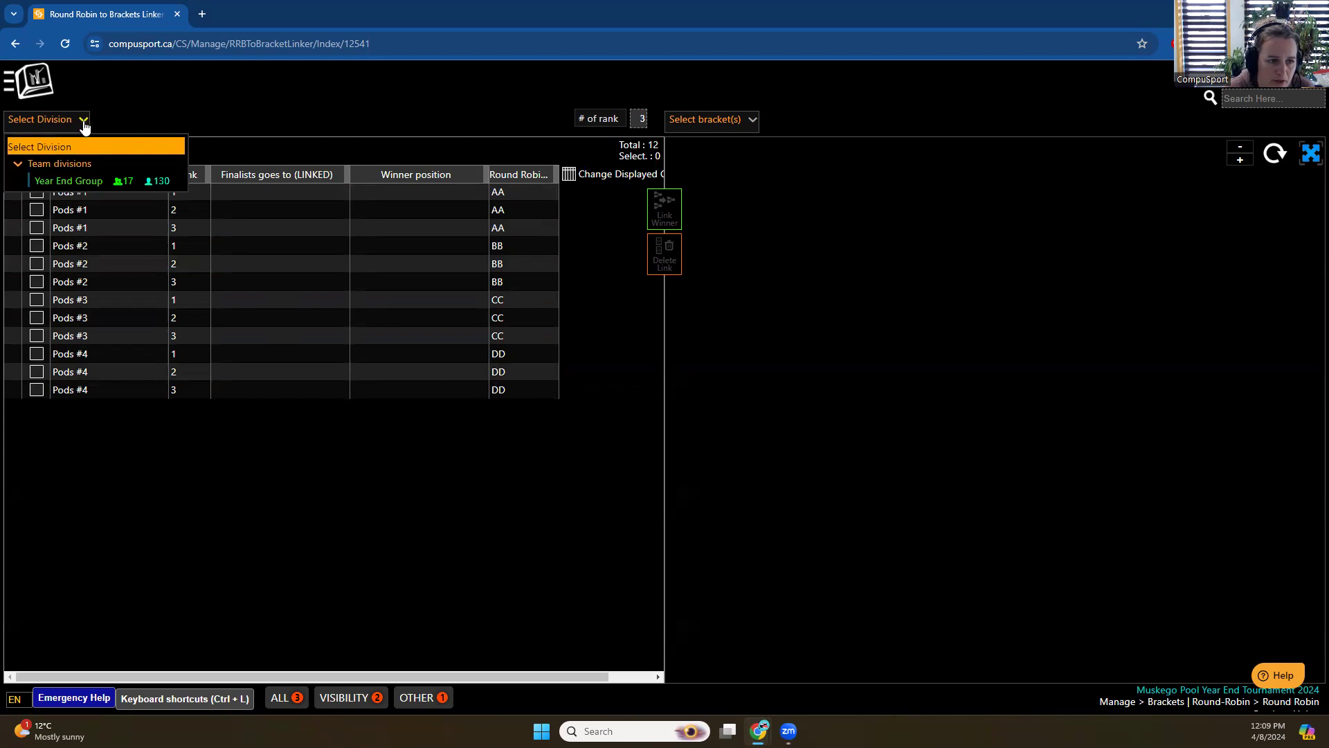
pyautogui.click(63, 184)
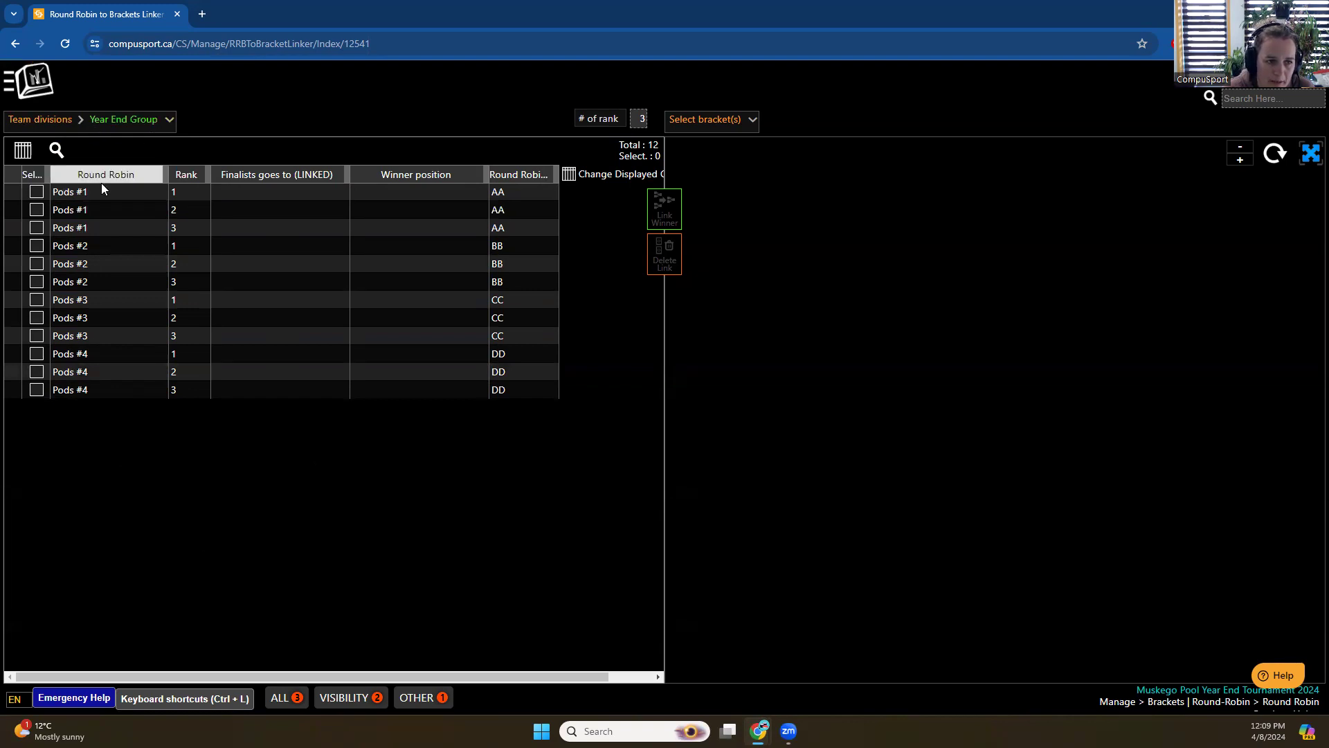
pyautogui.click(708, 128)
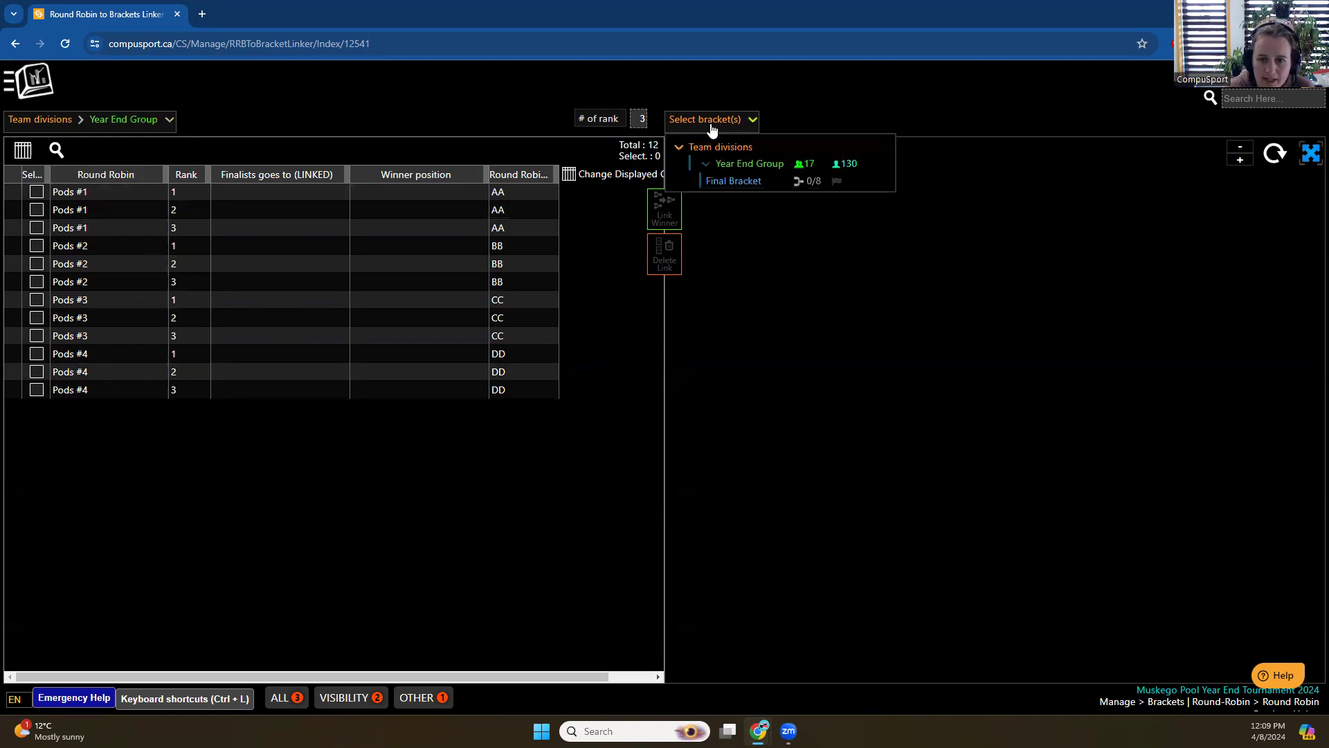
pyautogui.click(741, 184)
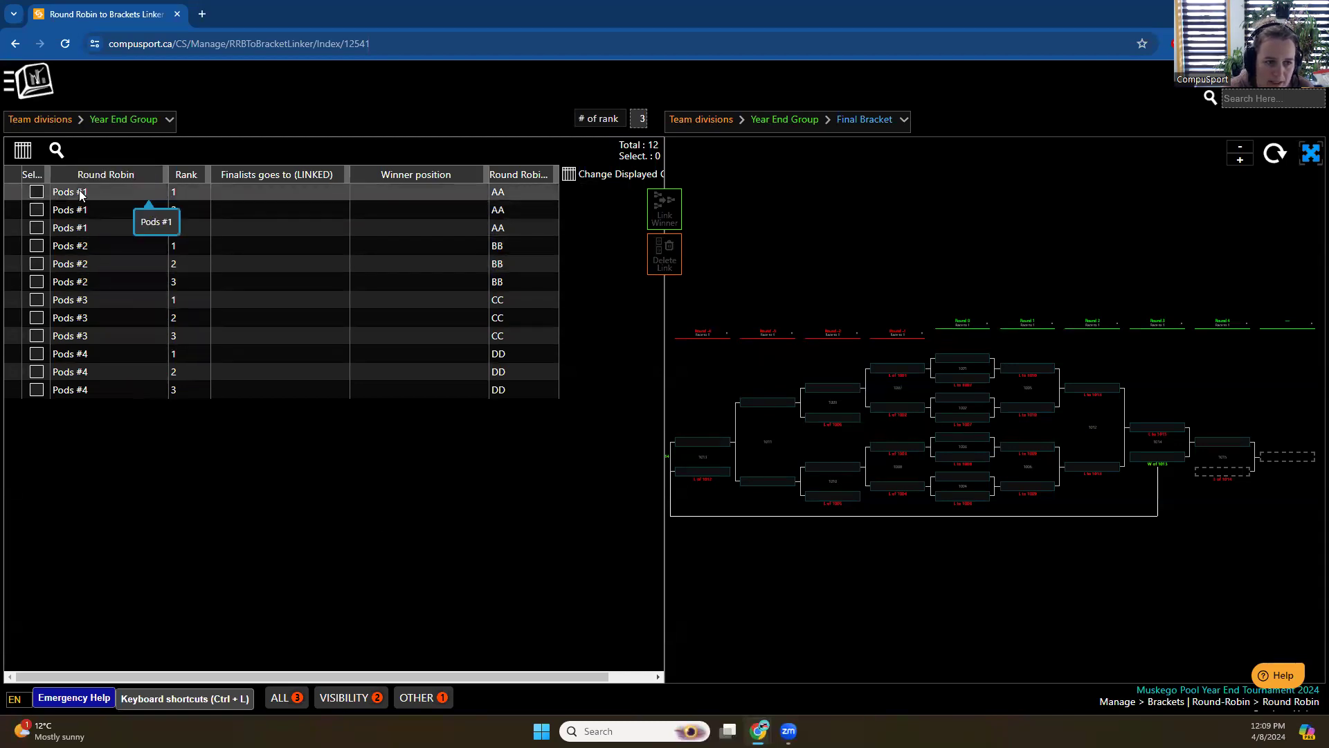
# Link rank 1 of Pods #1 and Pods #2 to the upper slots of the Final Bracket's first and second opening matches
pyautogui.click(178, 193)
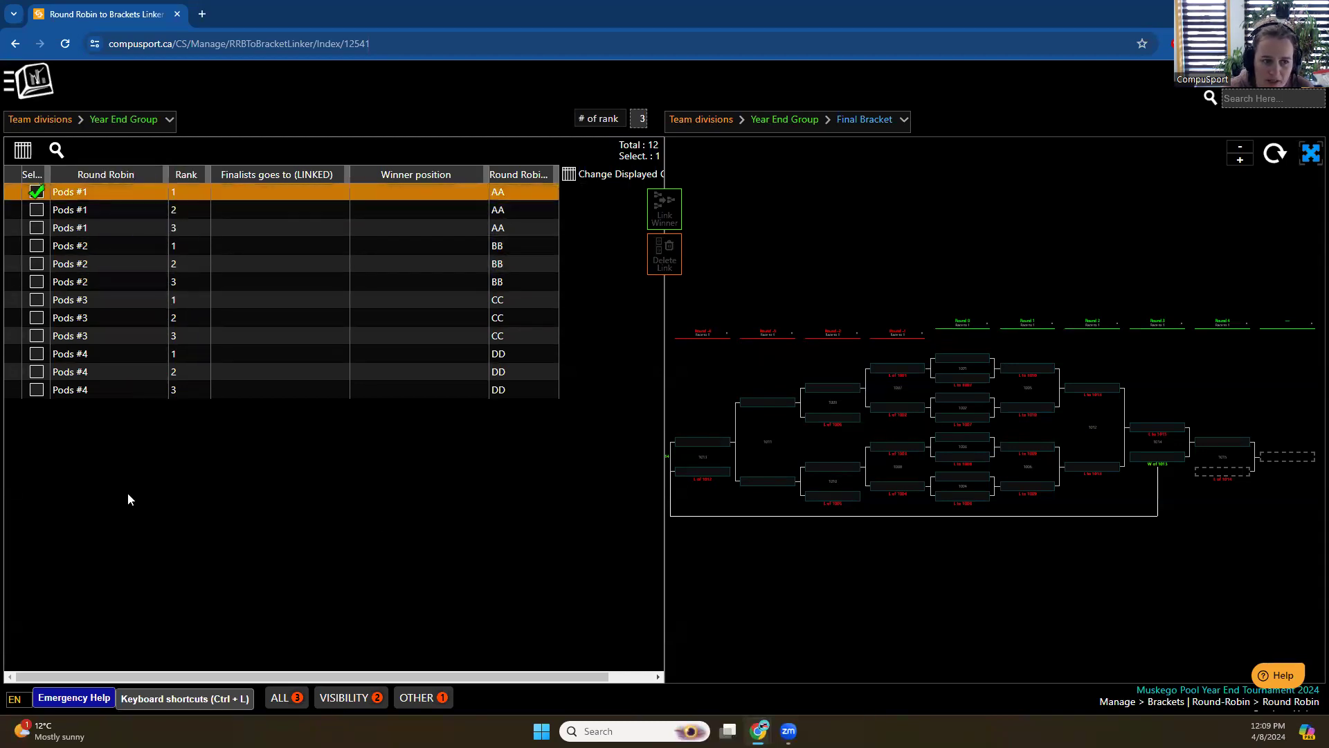
pyautogui.click(972, 360)
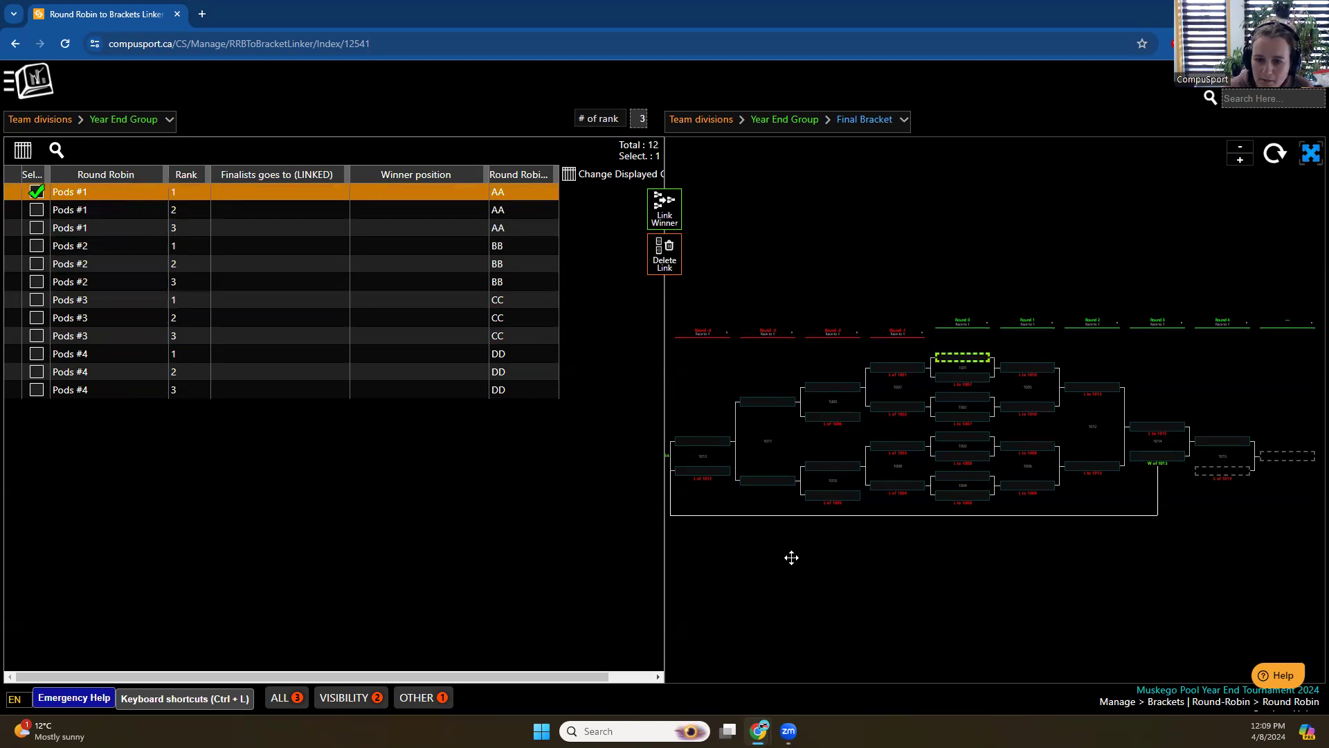
pyautogui.click(664, 211)
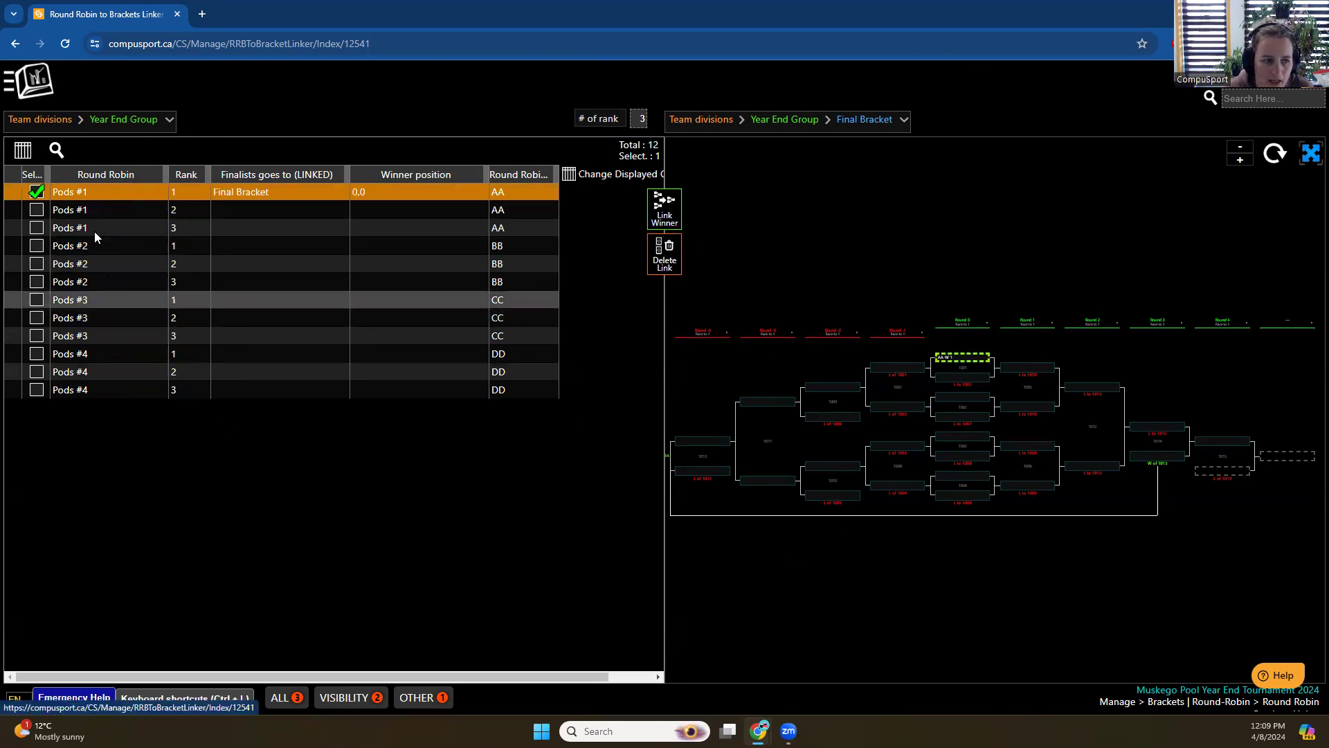
pyautogui.click(185, 247)
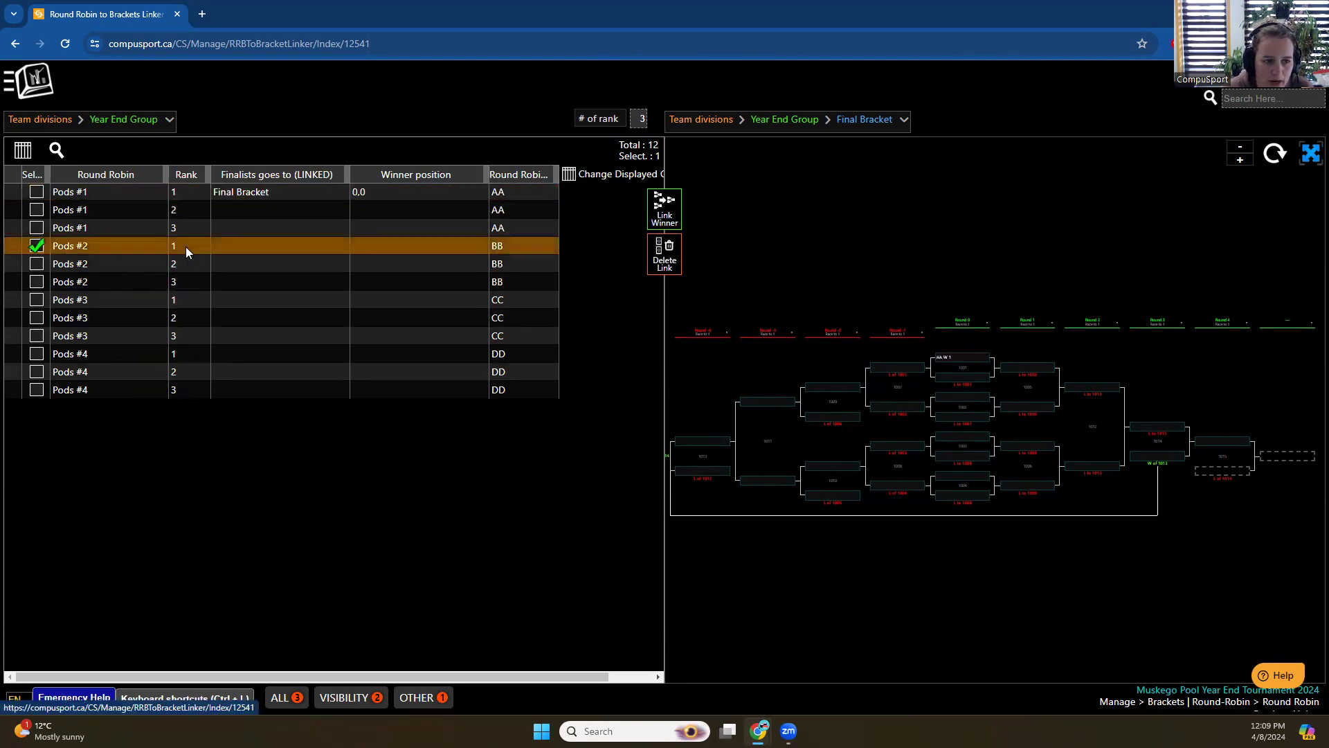
pyautogui.click(665, 211)
# Link rank 1 of Pods #3 and Pods #4 to the upper slots of the third and fourth opening matches
pyautogui.click(100, 300)
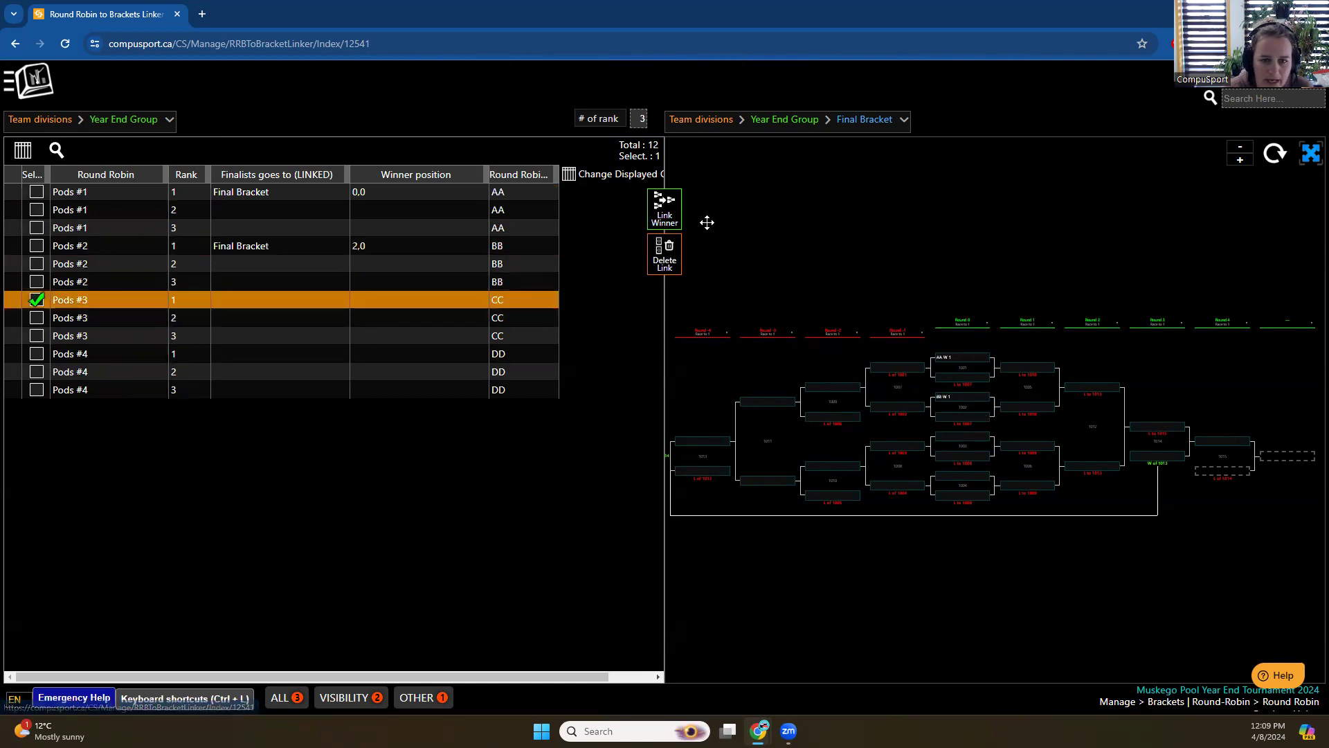
pyautogui.click(963, 437)
pyautogui.click(660, 201)
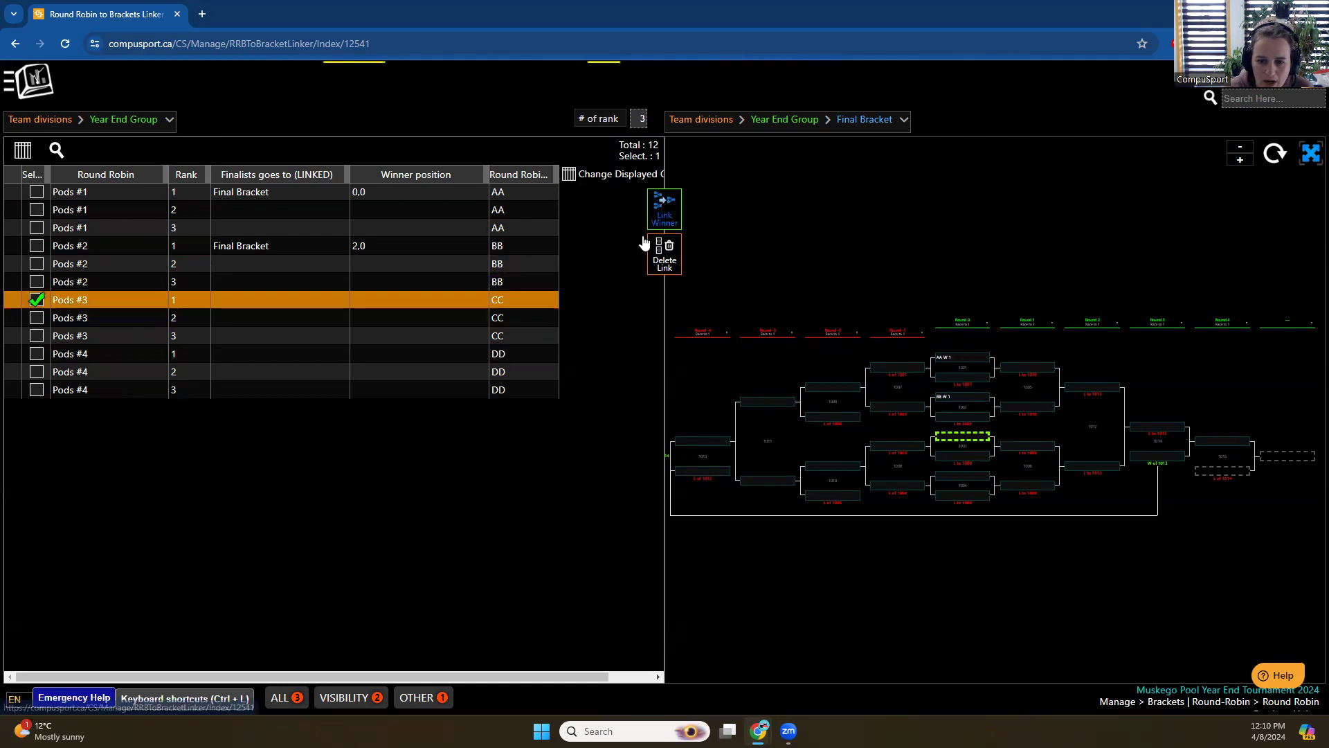
pyautogui.click(75, 355)
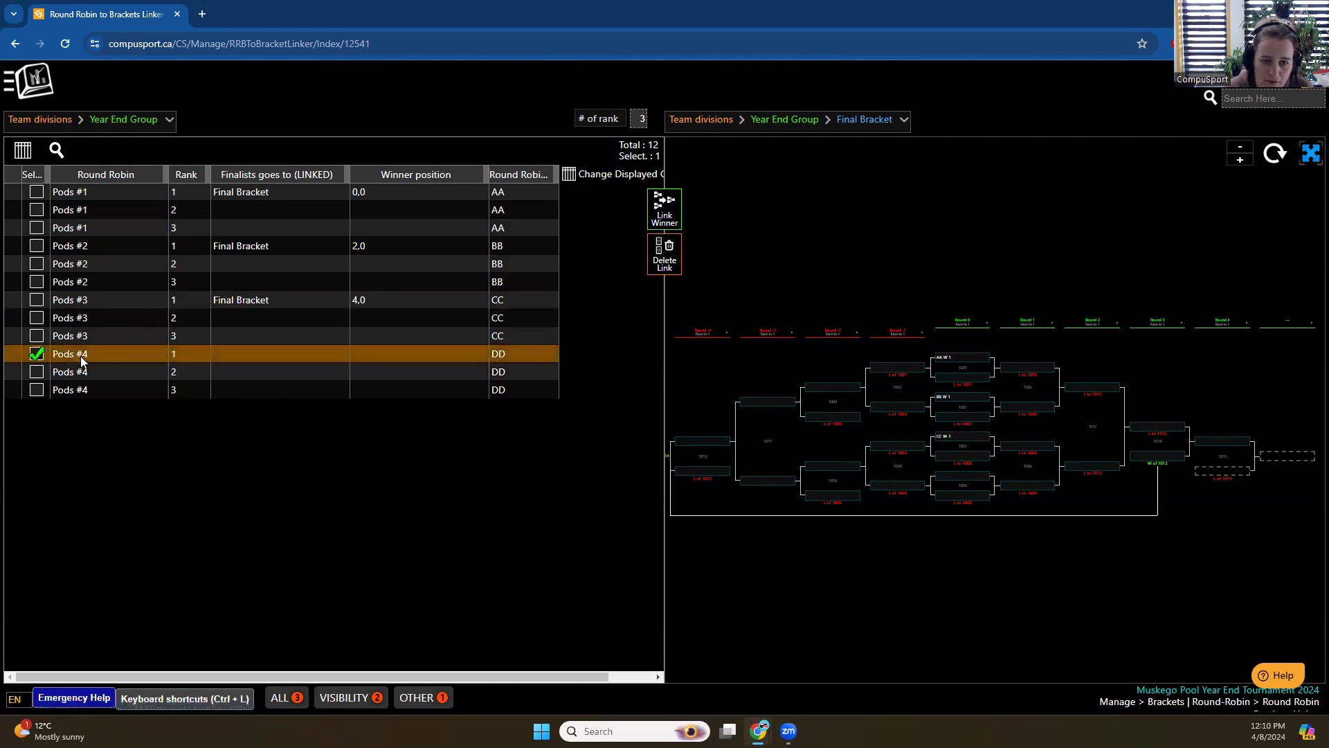
pyautogui.click(966, 478)
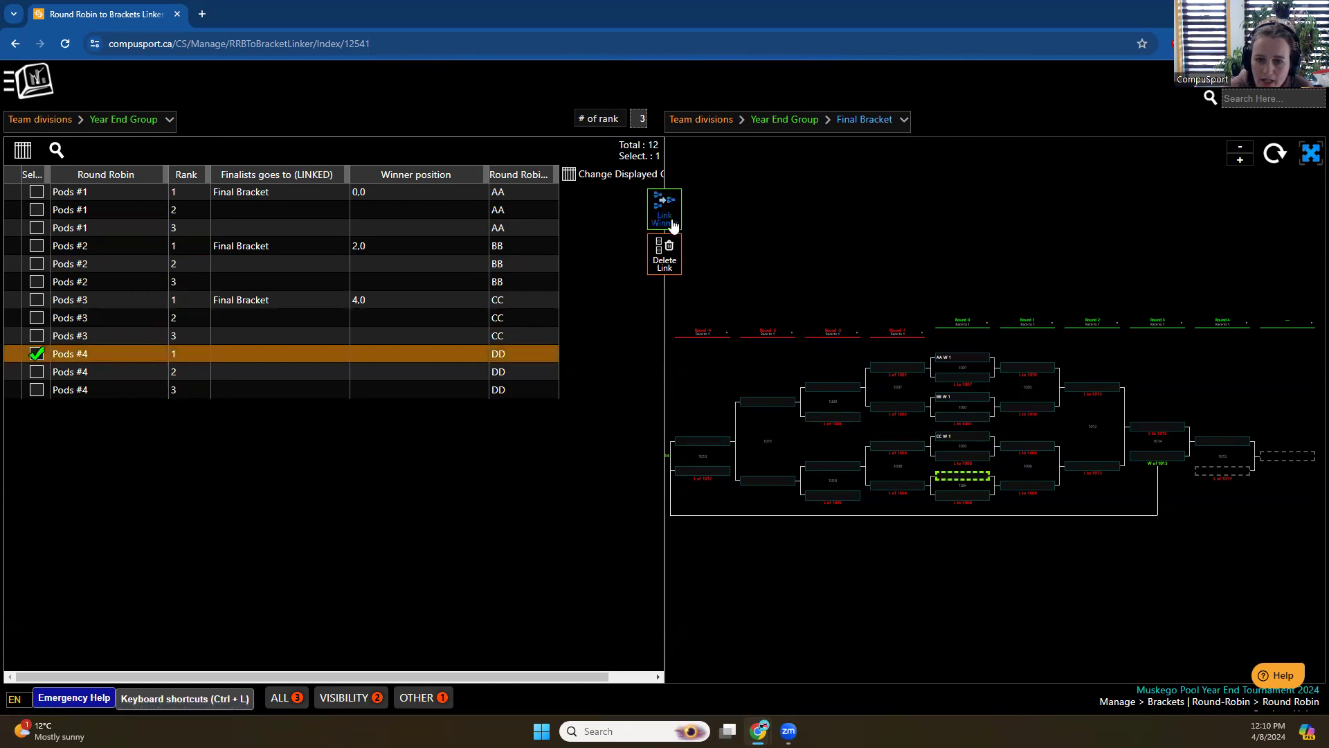
pyautogui.click(664, 214)
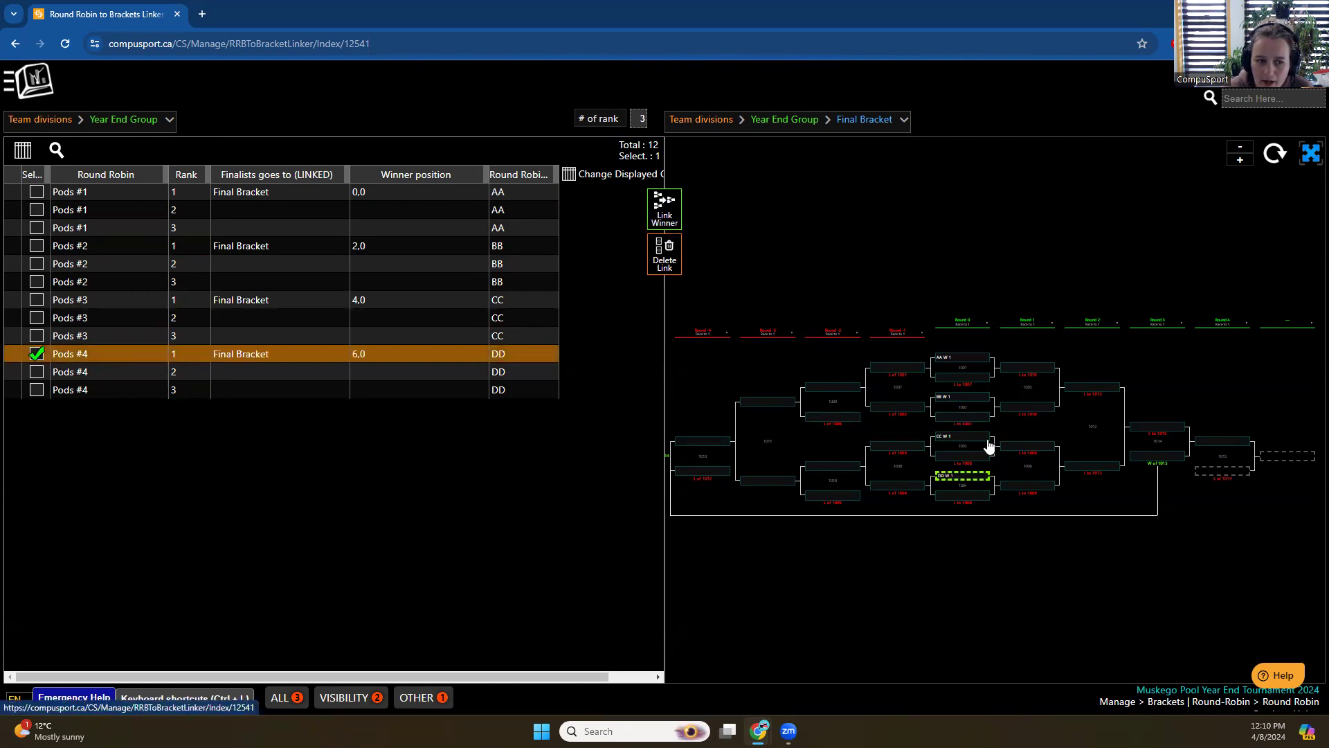
pyautogui.click(185, 209)
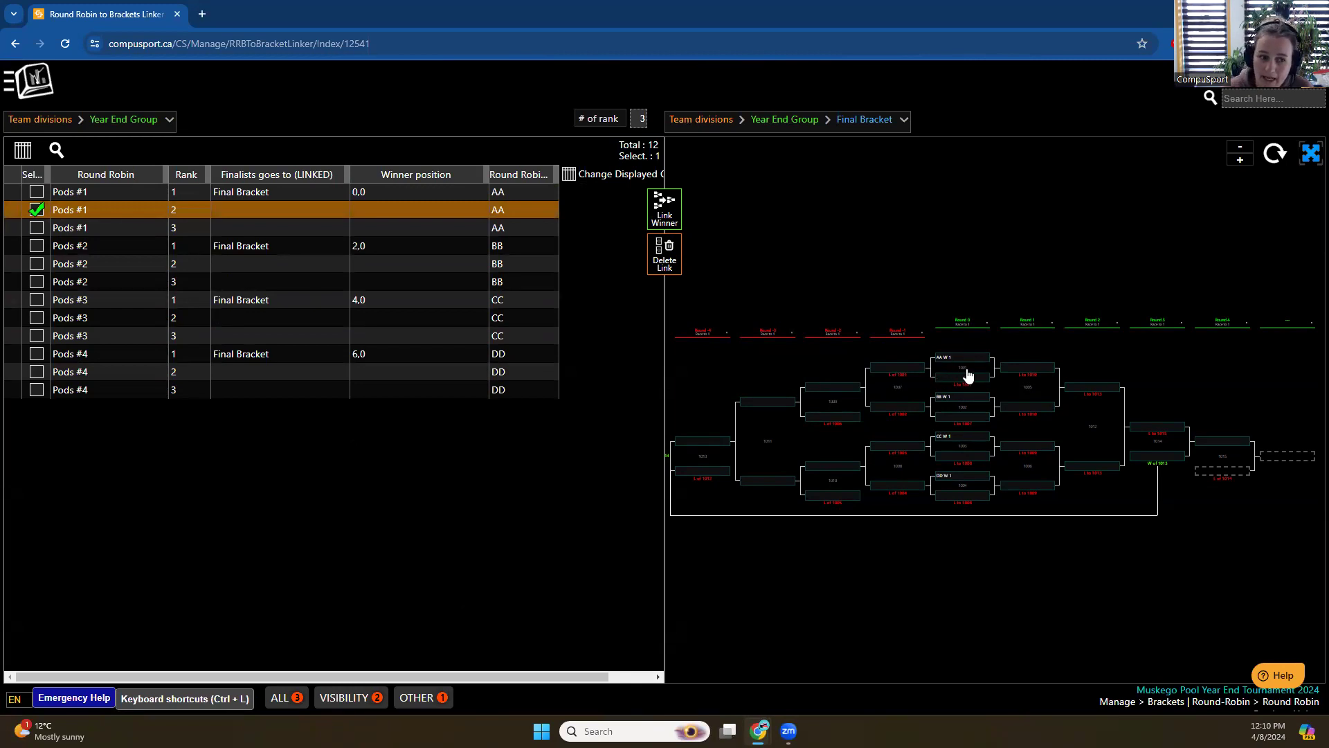
pyautogui.click(101, 191)
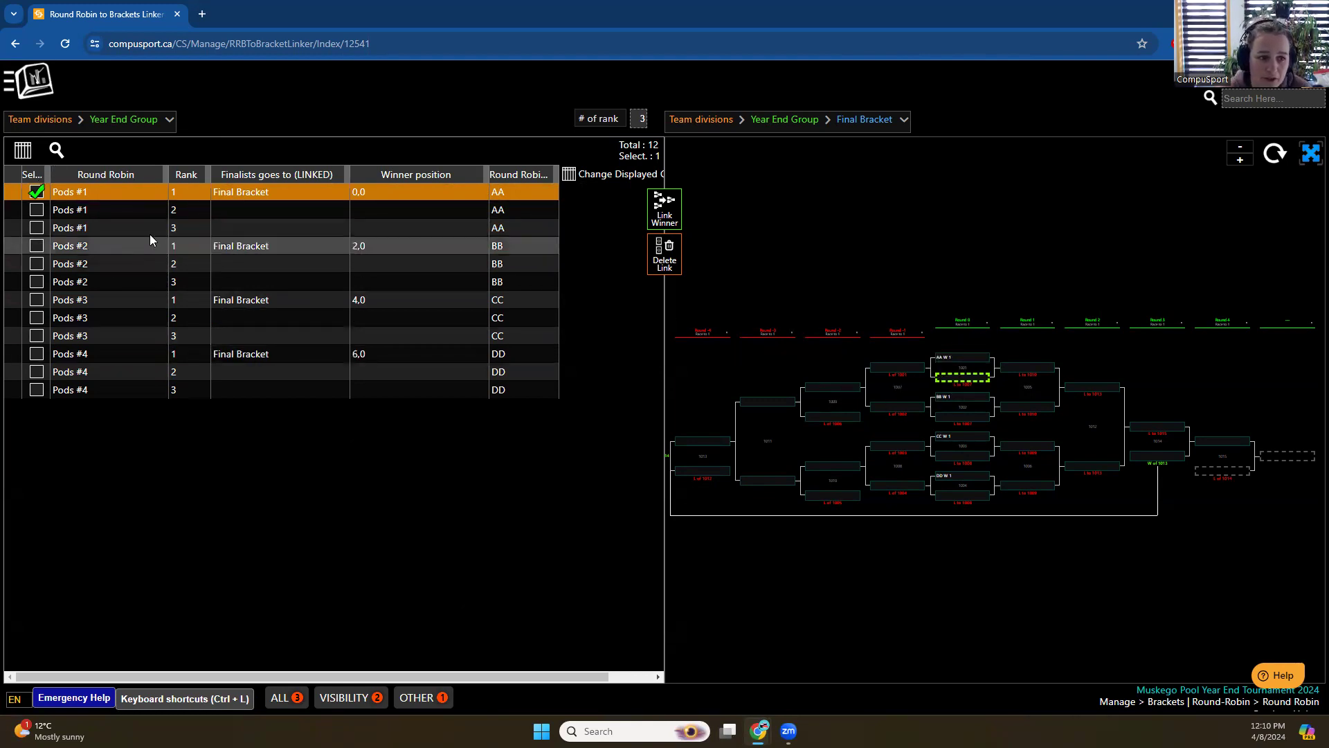
pyautogui.click(90, 209)
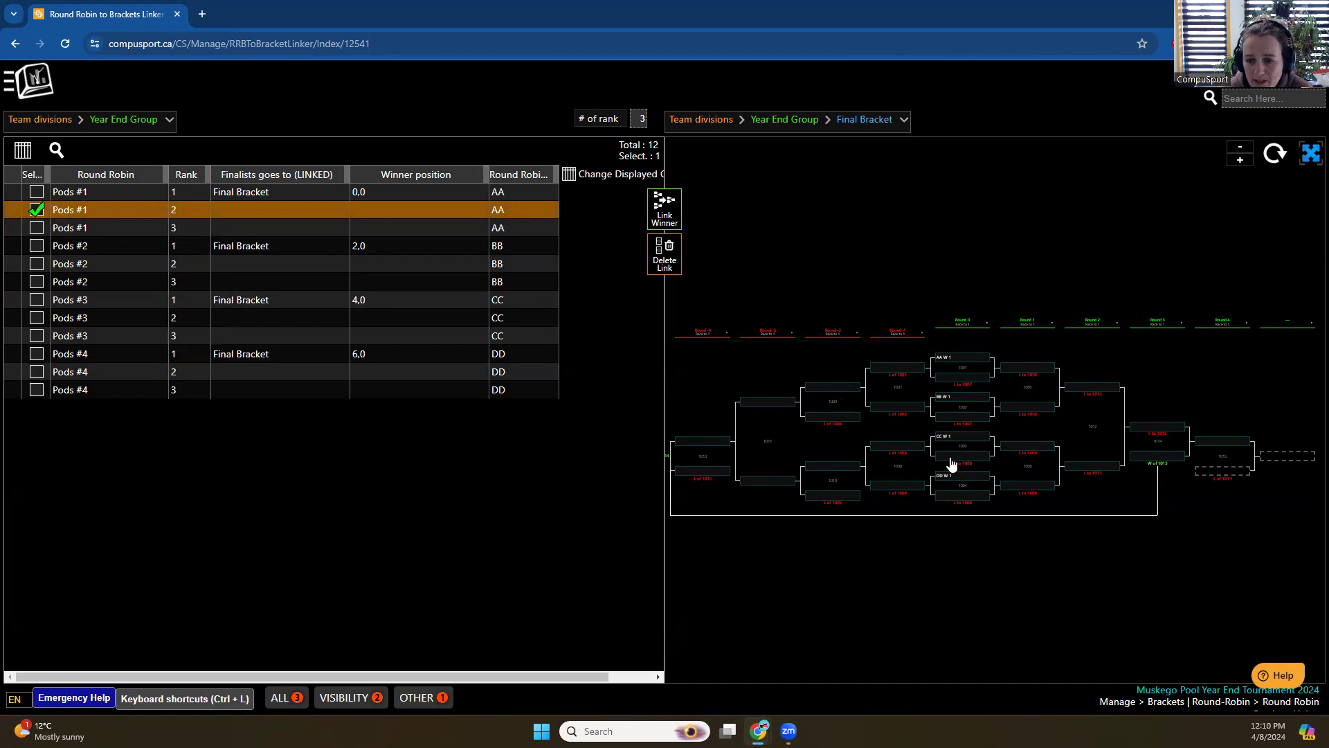
pyautogui.click(964, 379)
pyautogui.click(961, 499)
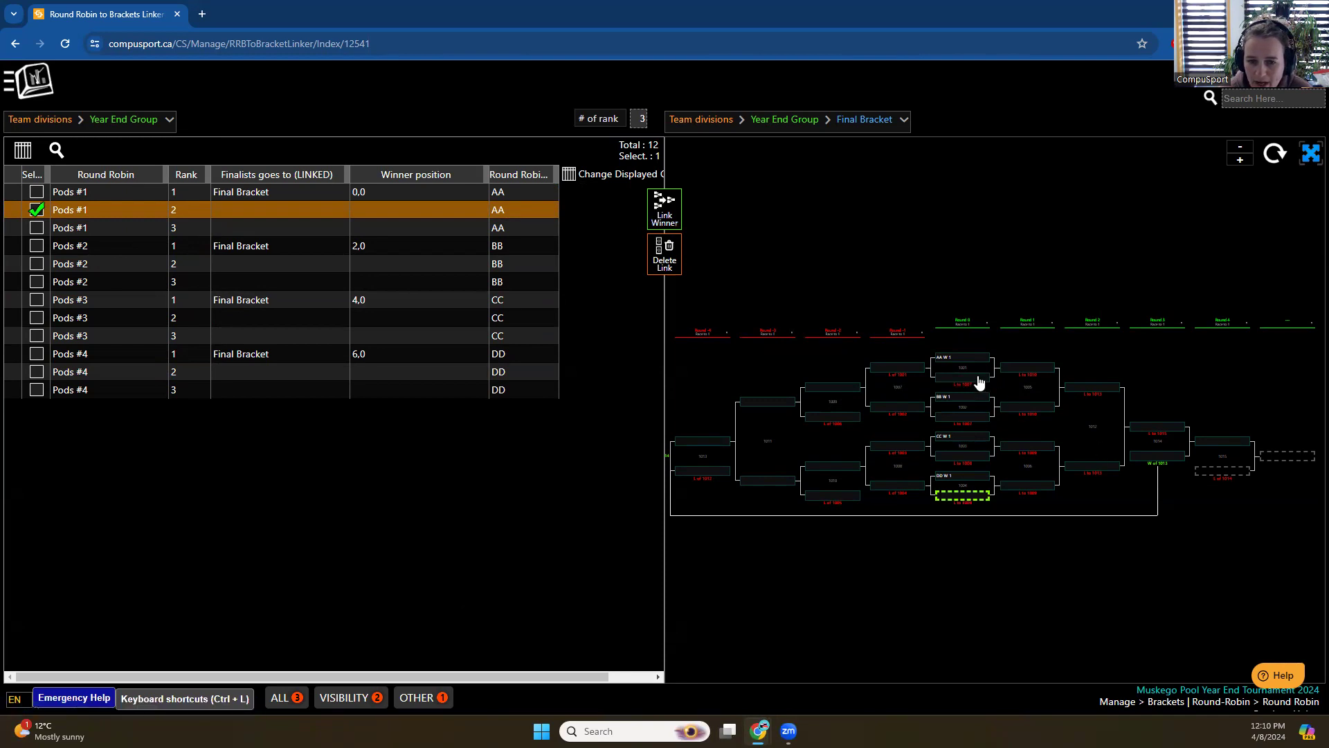
pyautogui.click(37, 209)
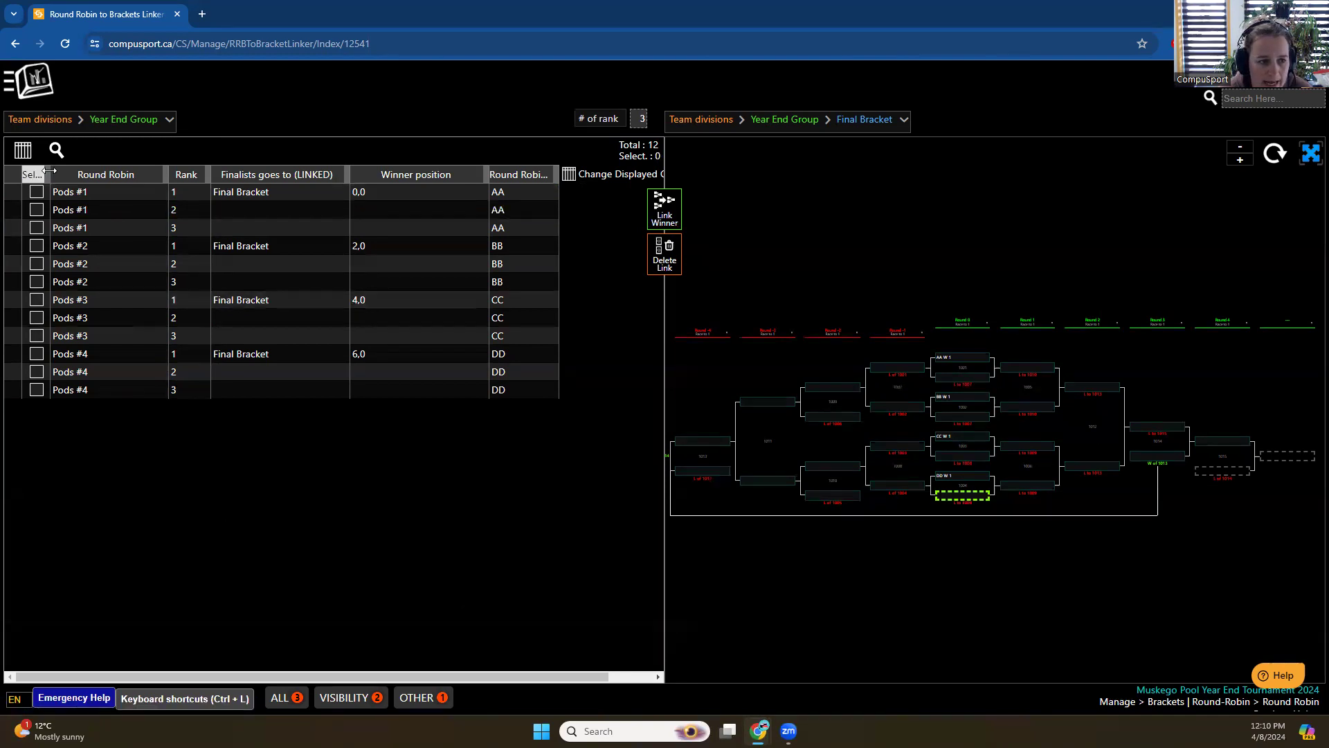
# Link rank 2 of Pods #1 to the third opening match's lower slot, opposite the Pods #3 winner
pyautogui.click(94, 209)
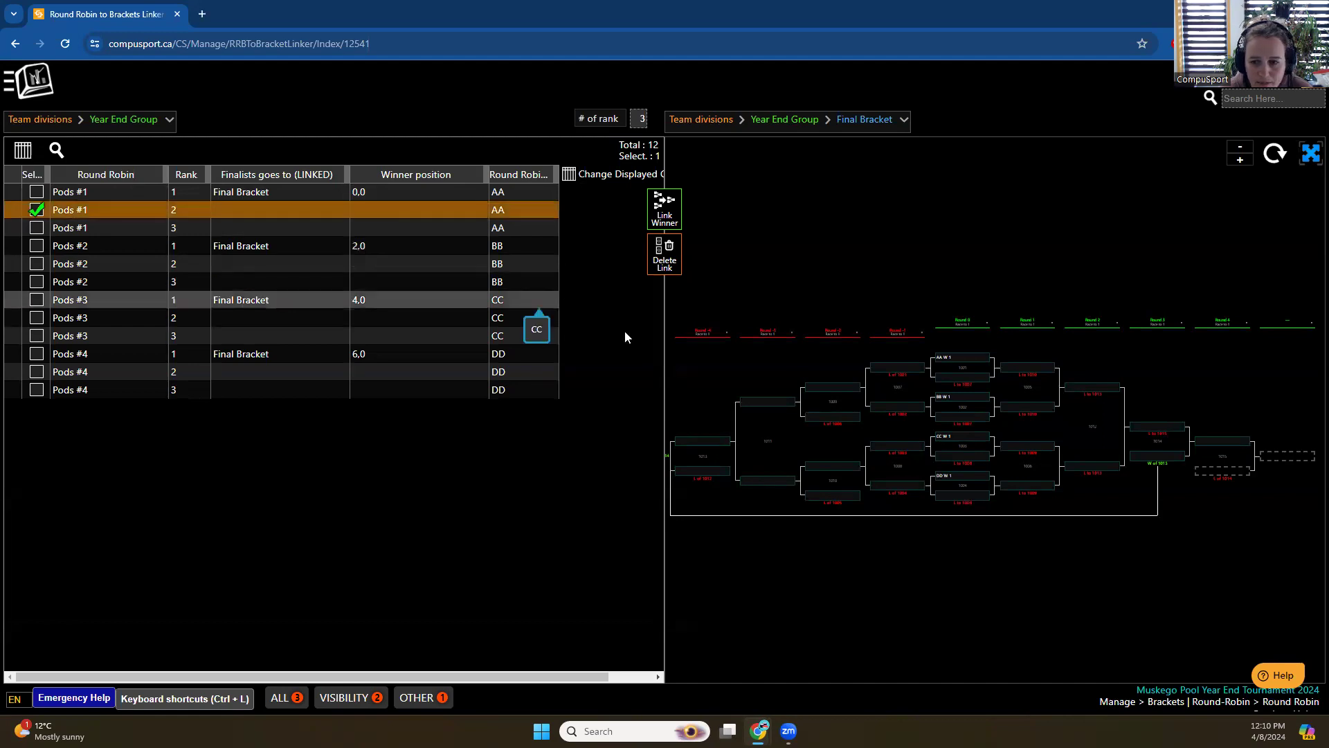
pyautogui.click(948, 459)
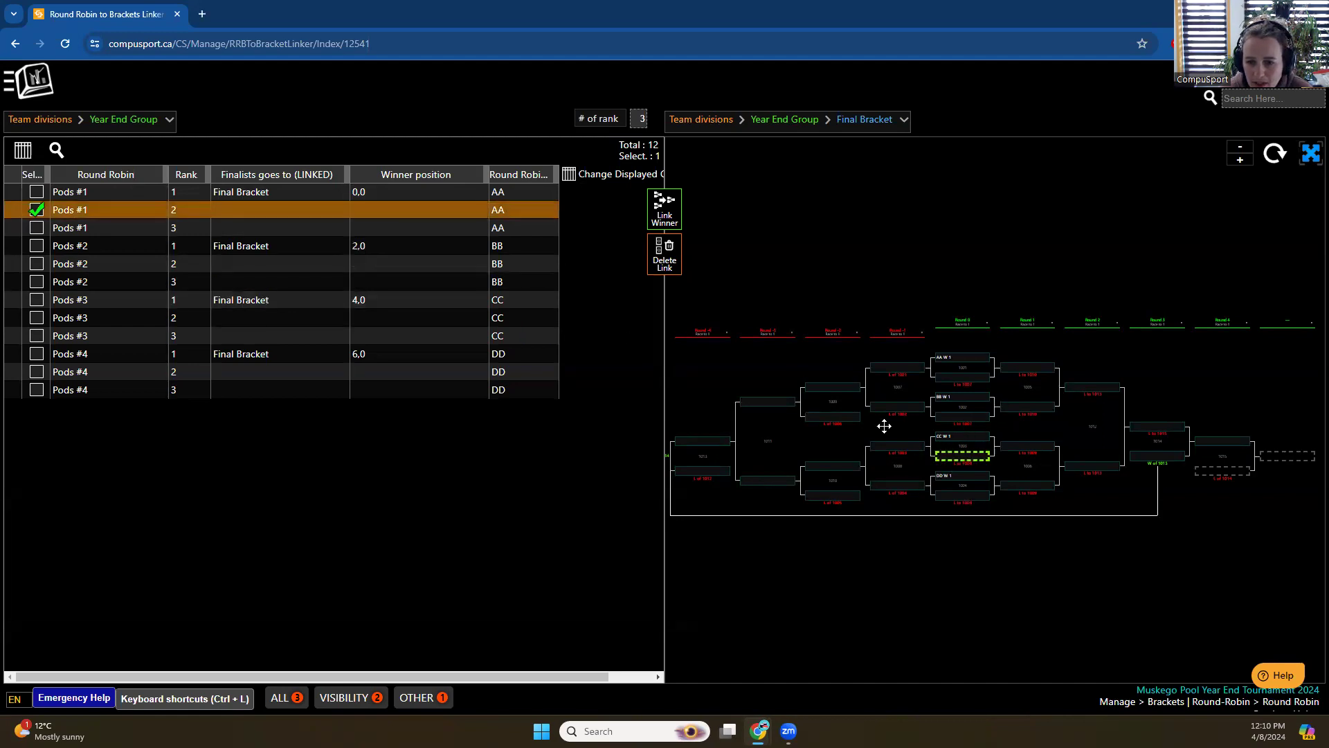
pyautogui.click(675, 222)
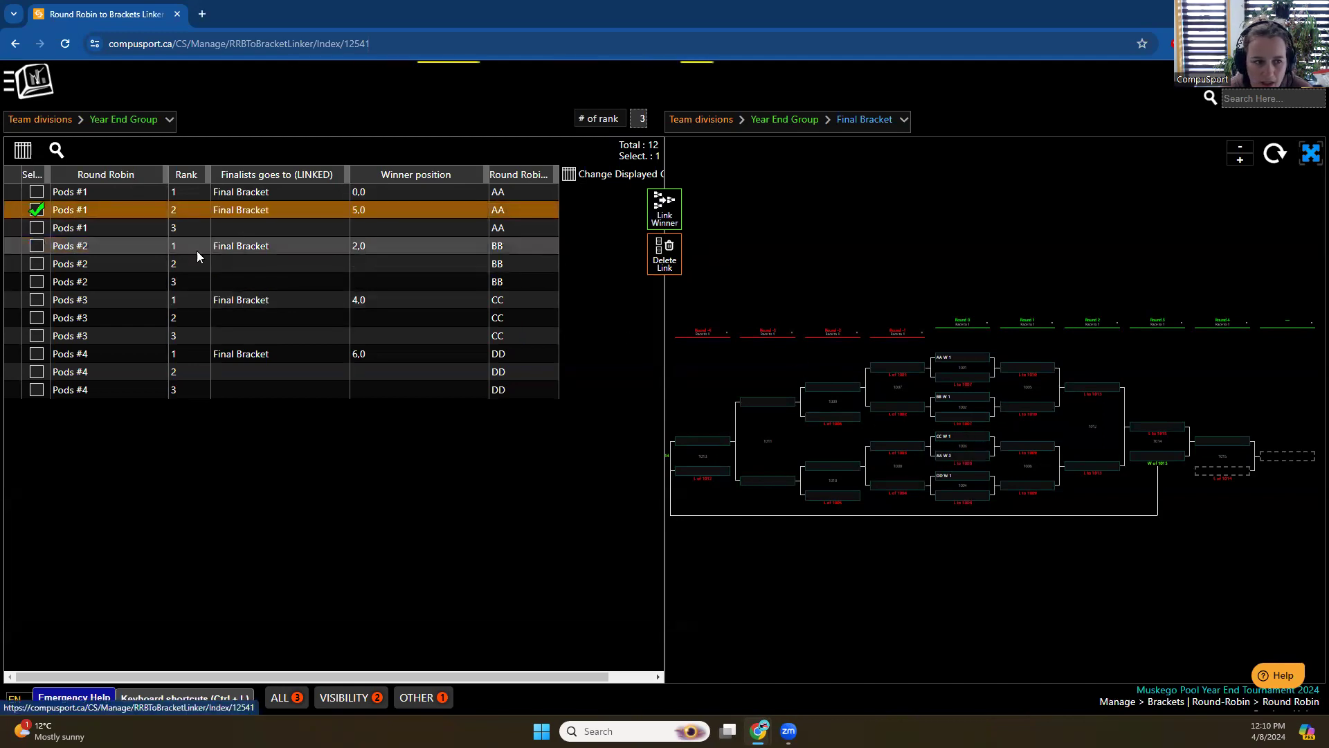
# Link rank 2 of Pods #2 and Pods #3 to the lower slots of the second and first opening matches, respectively
pyautogui.click(97, 265)
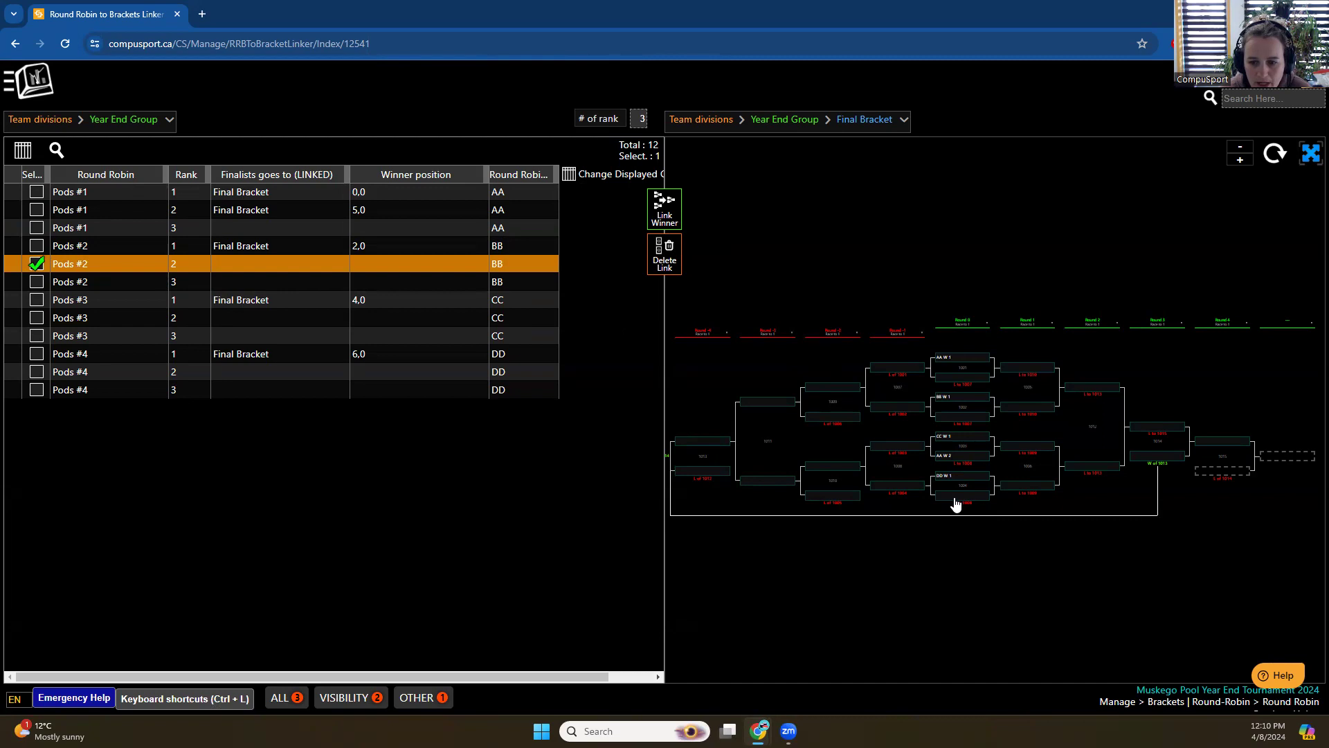
pyautogui.click(961, 416)
pyautogui.click(122, 322)
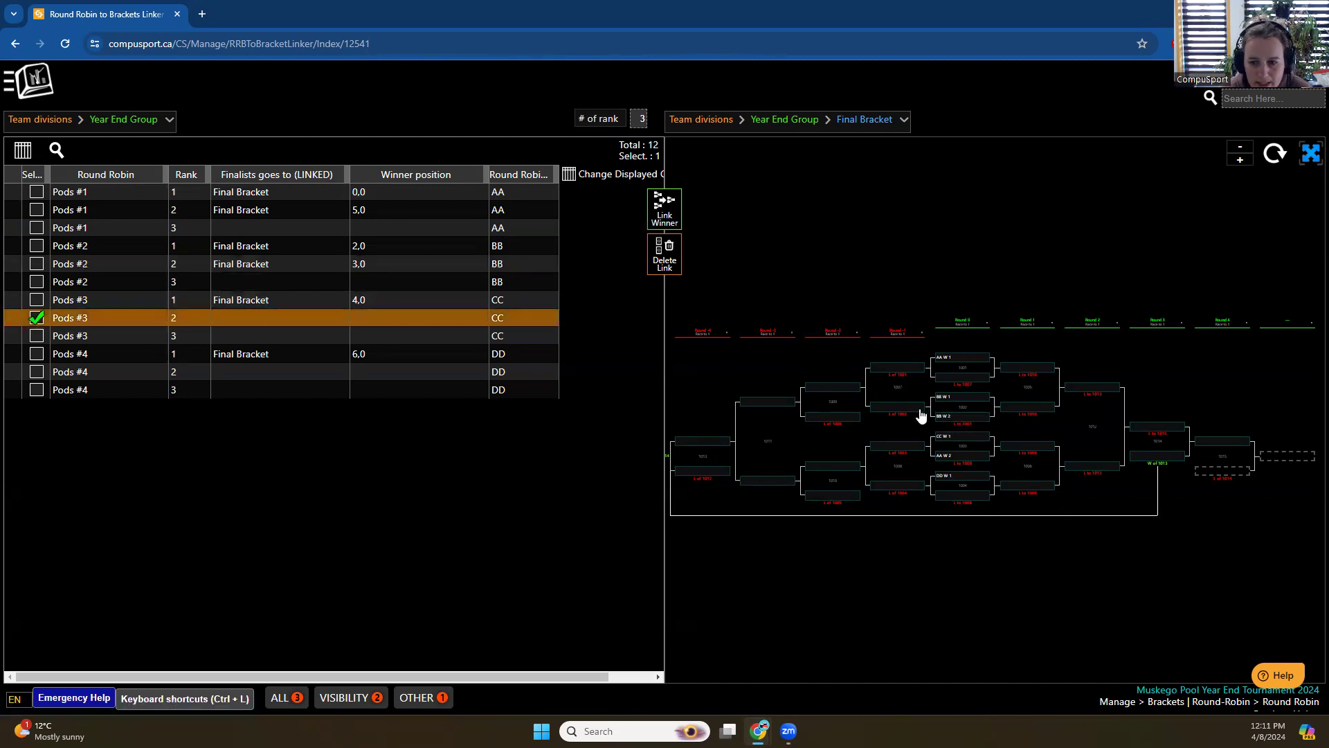
pyautogui.click(963, 380)
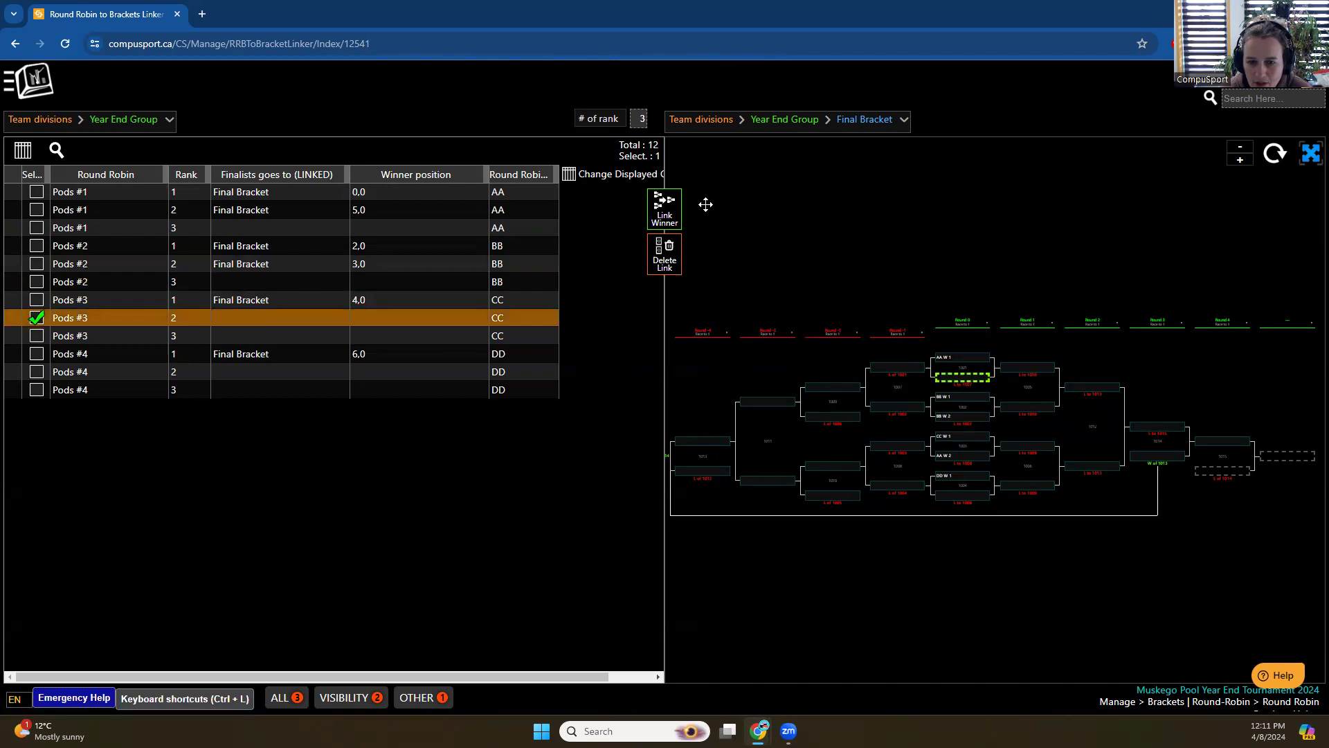
pyautogui.click(663, 213)
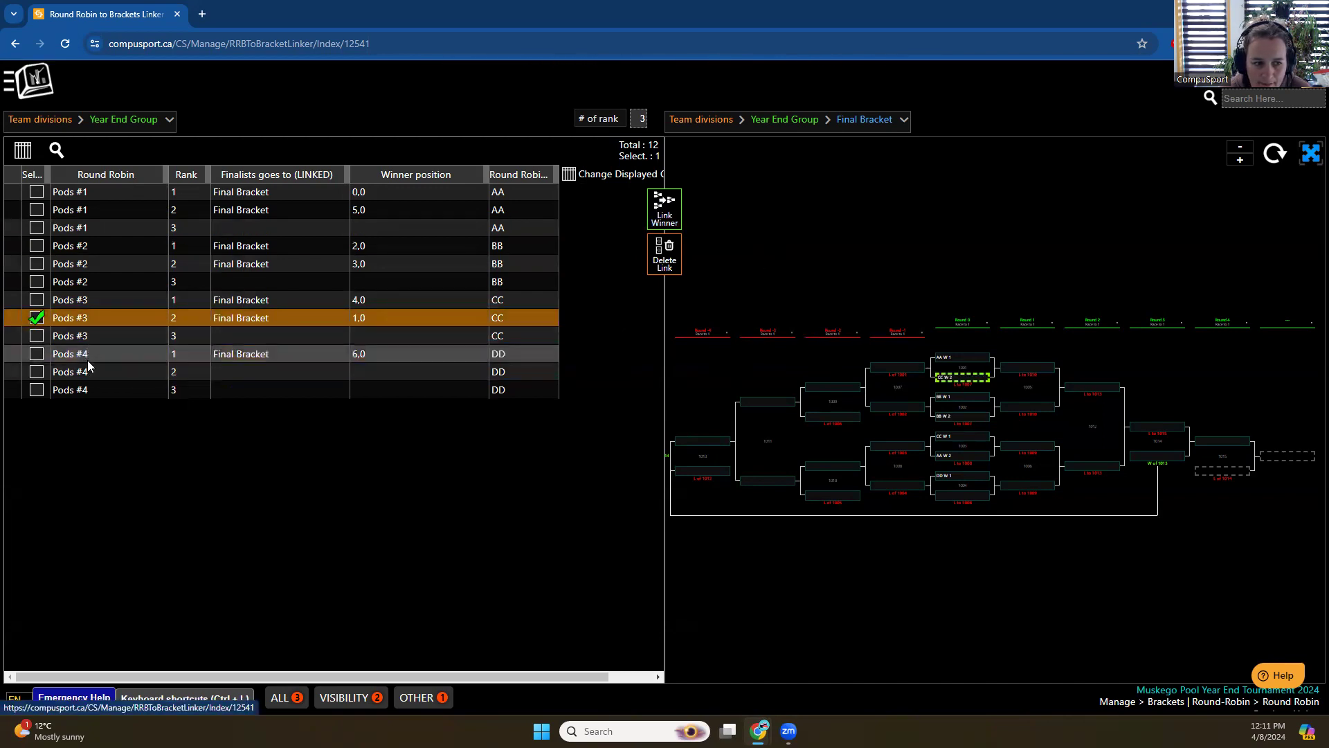
# Link rank 2 of Pods #4 to the fourth opening match's lower slot
pyautogui.click(87, 373)
pyautogui.click(958, 499)
pyautogui.click(665, 215)
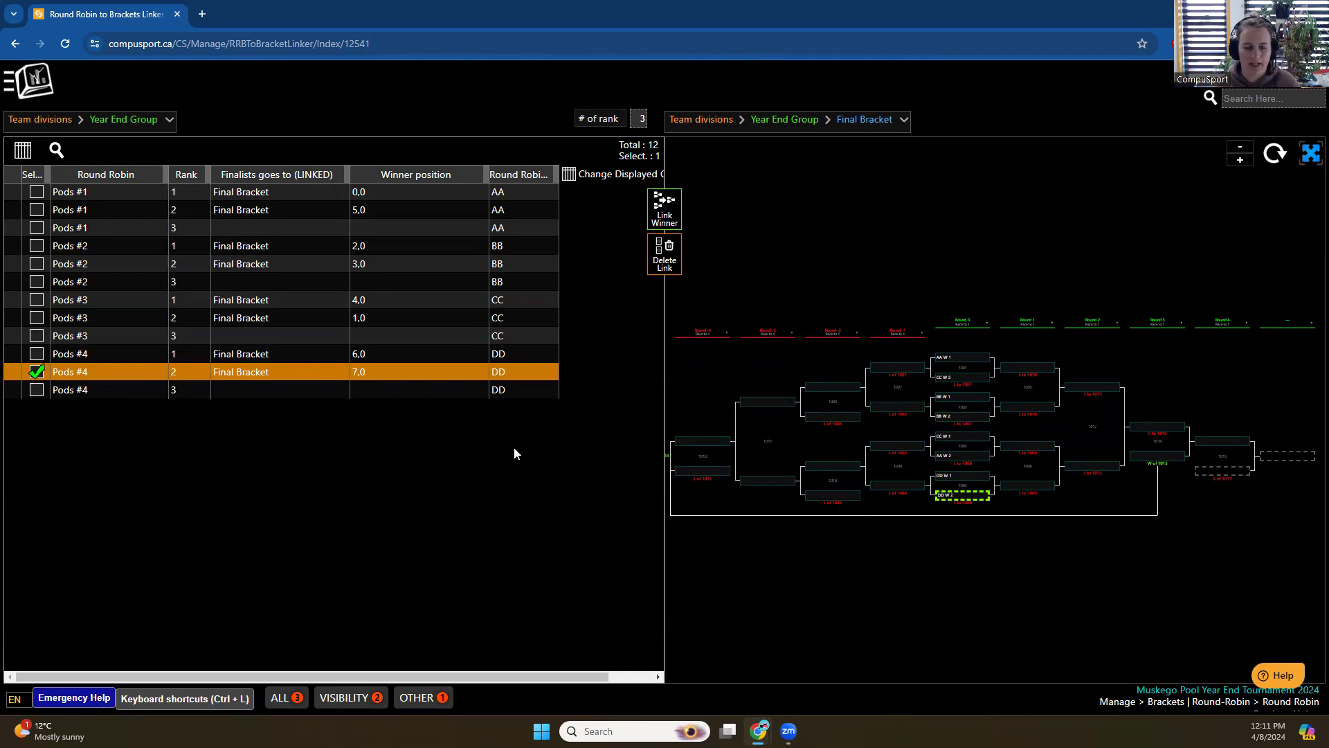
# Open the Fill Up Brackets & RRB page and choose the Year End Group division
pyautogui.click(29, 81)
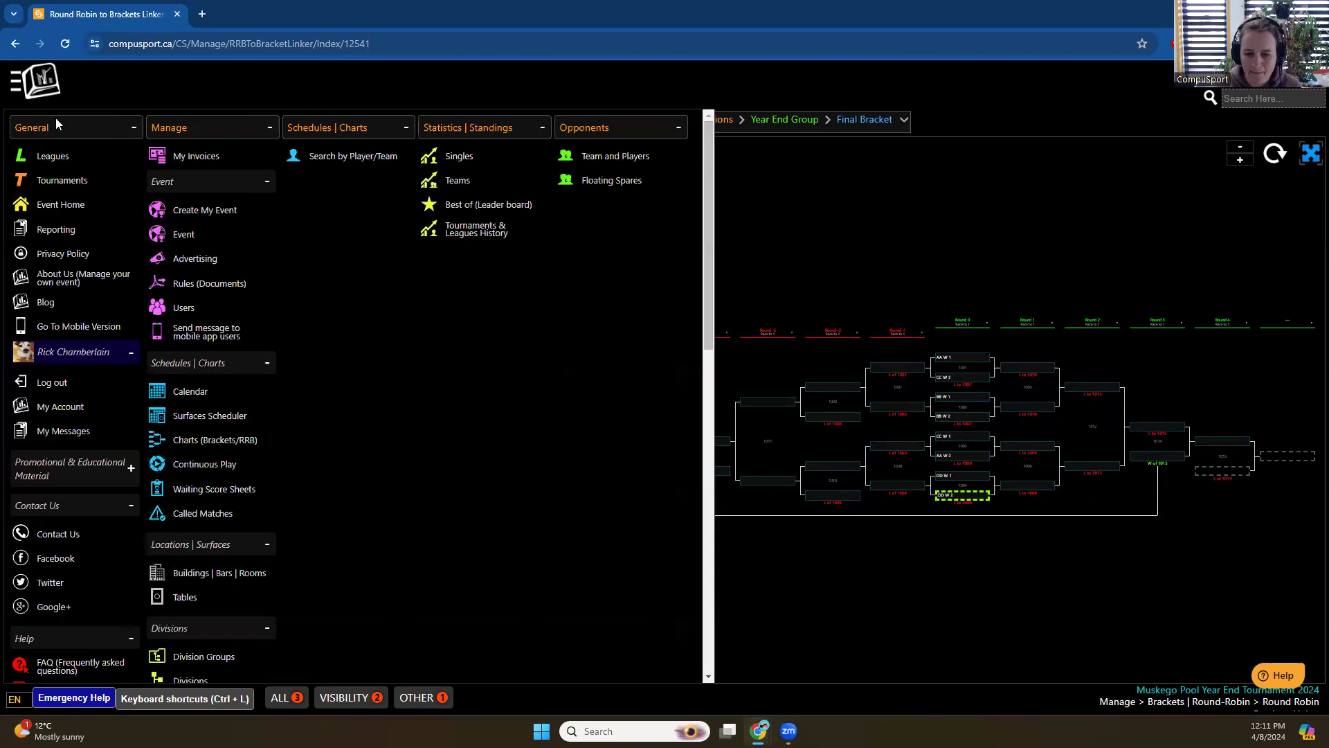
pyautogui.scroll(-7, 331, 389)
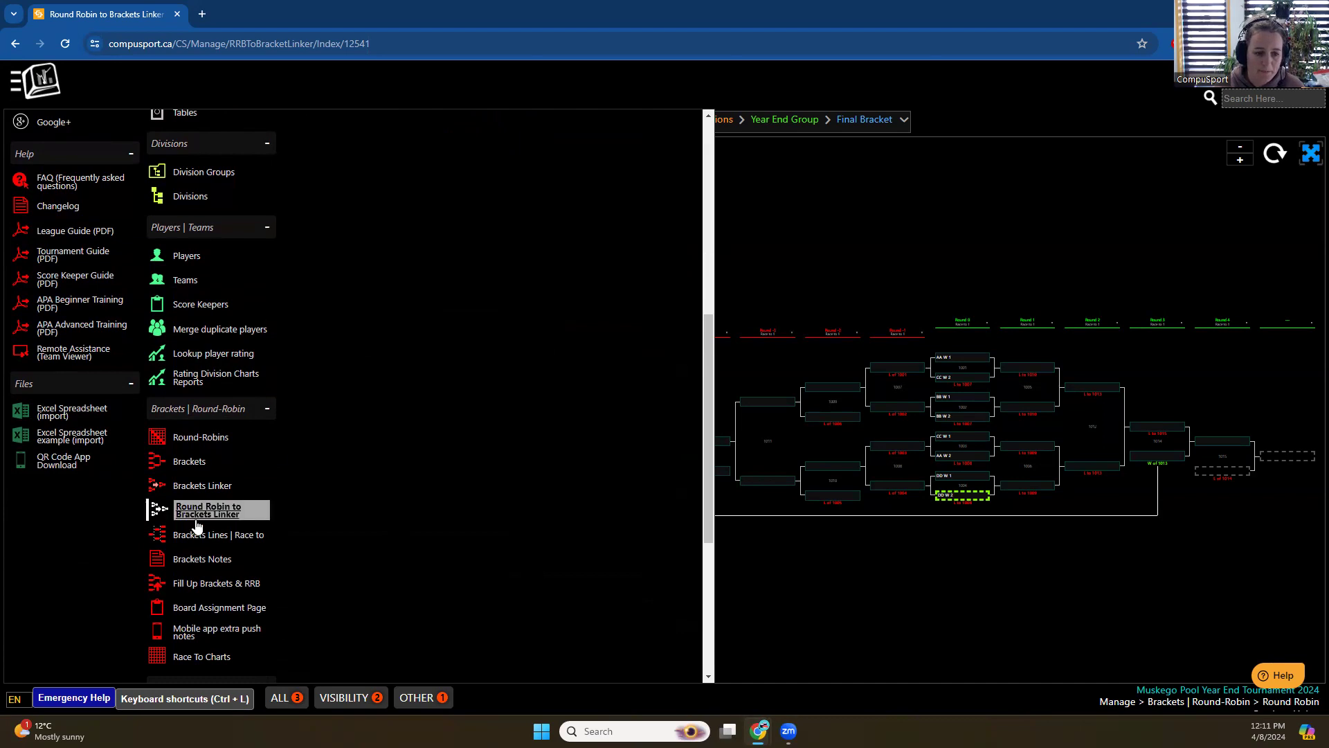
pyautogui.click(206, 590)
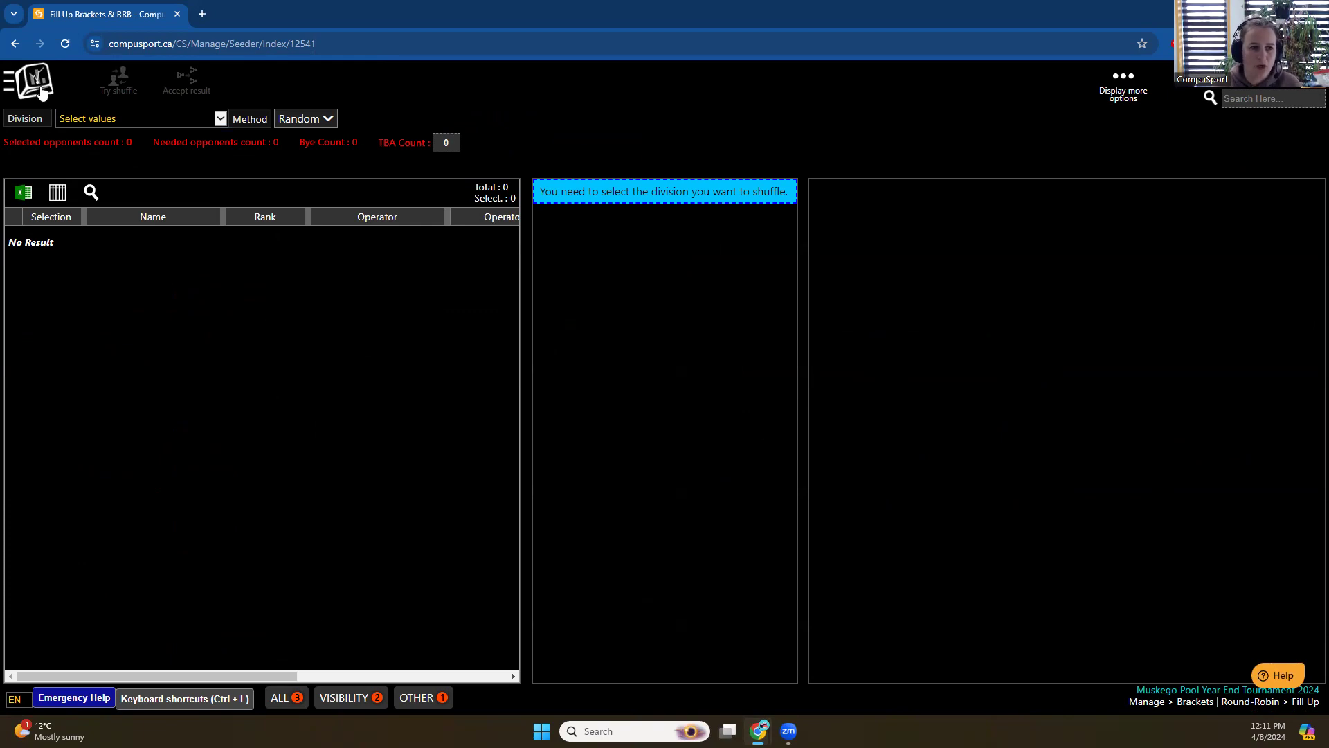
pyautogui.click(35, 78)
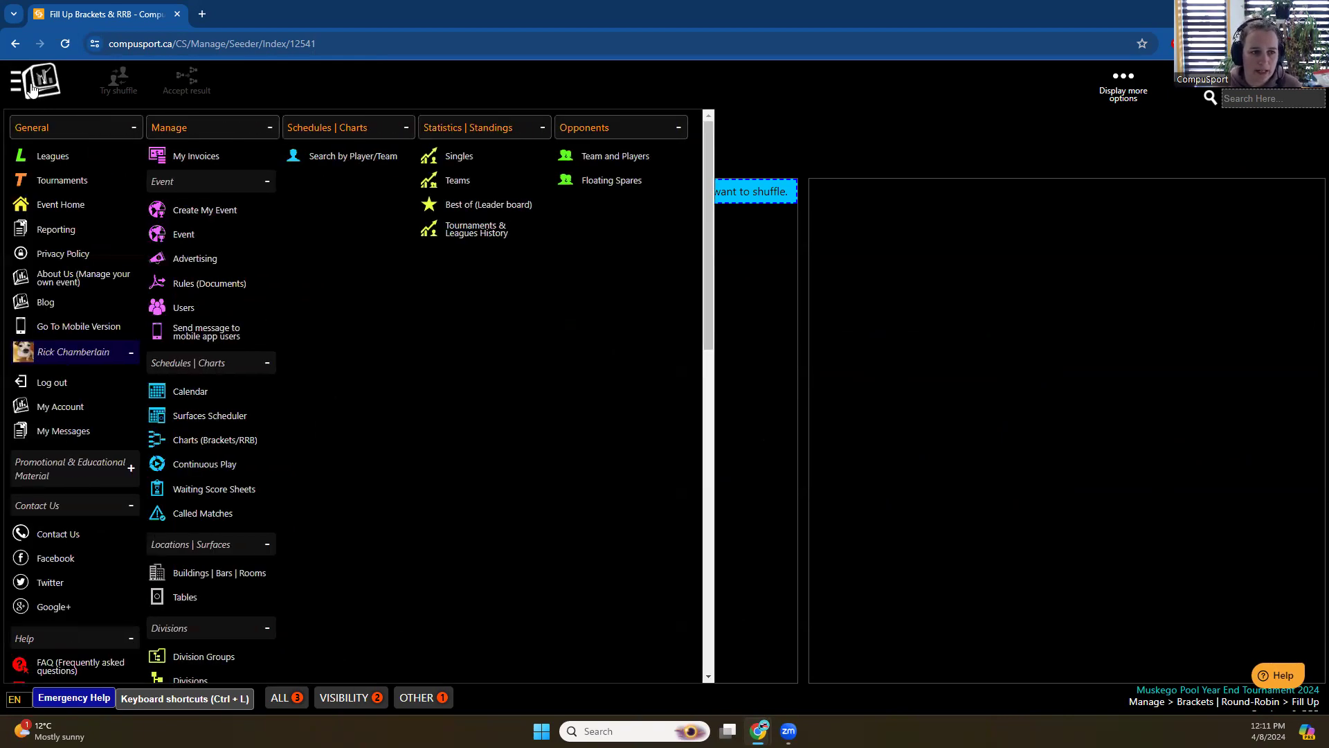
pyautogui.scroll(-7, 247, 504)
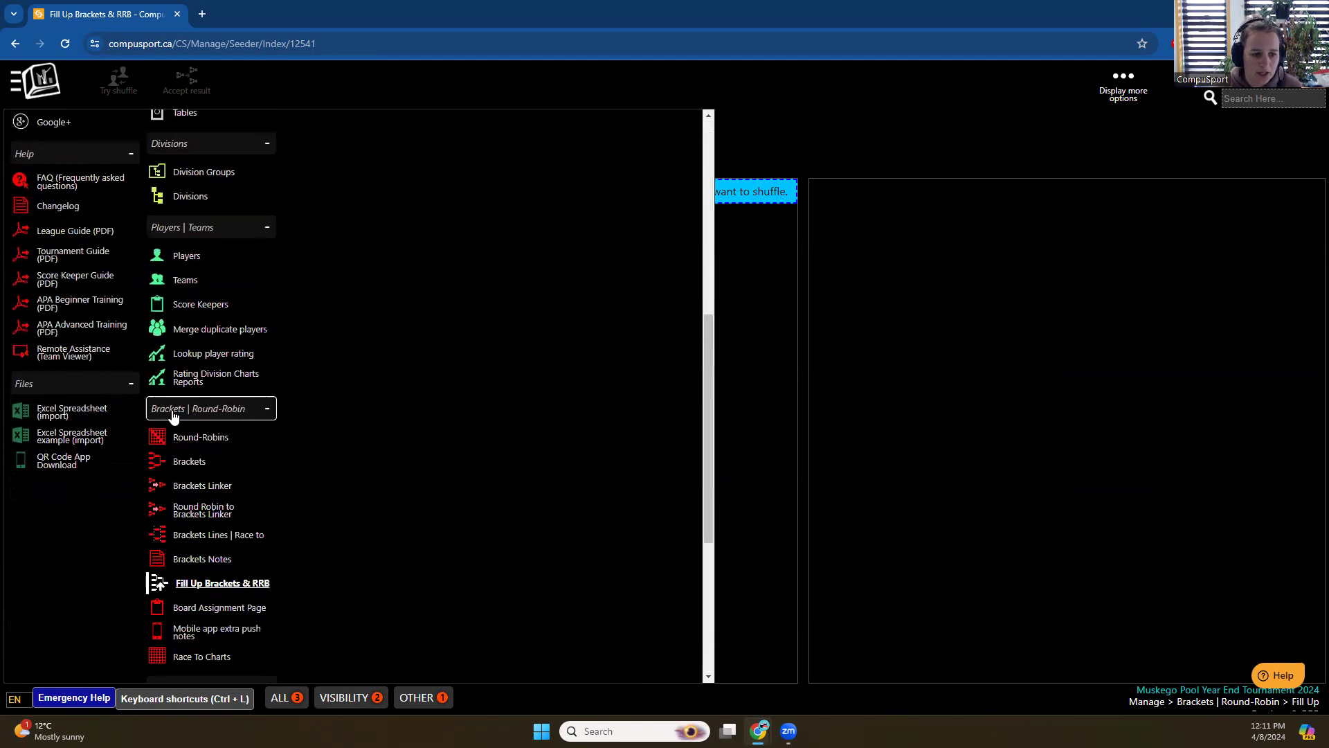
pyautogui.click(226, 587)
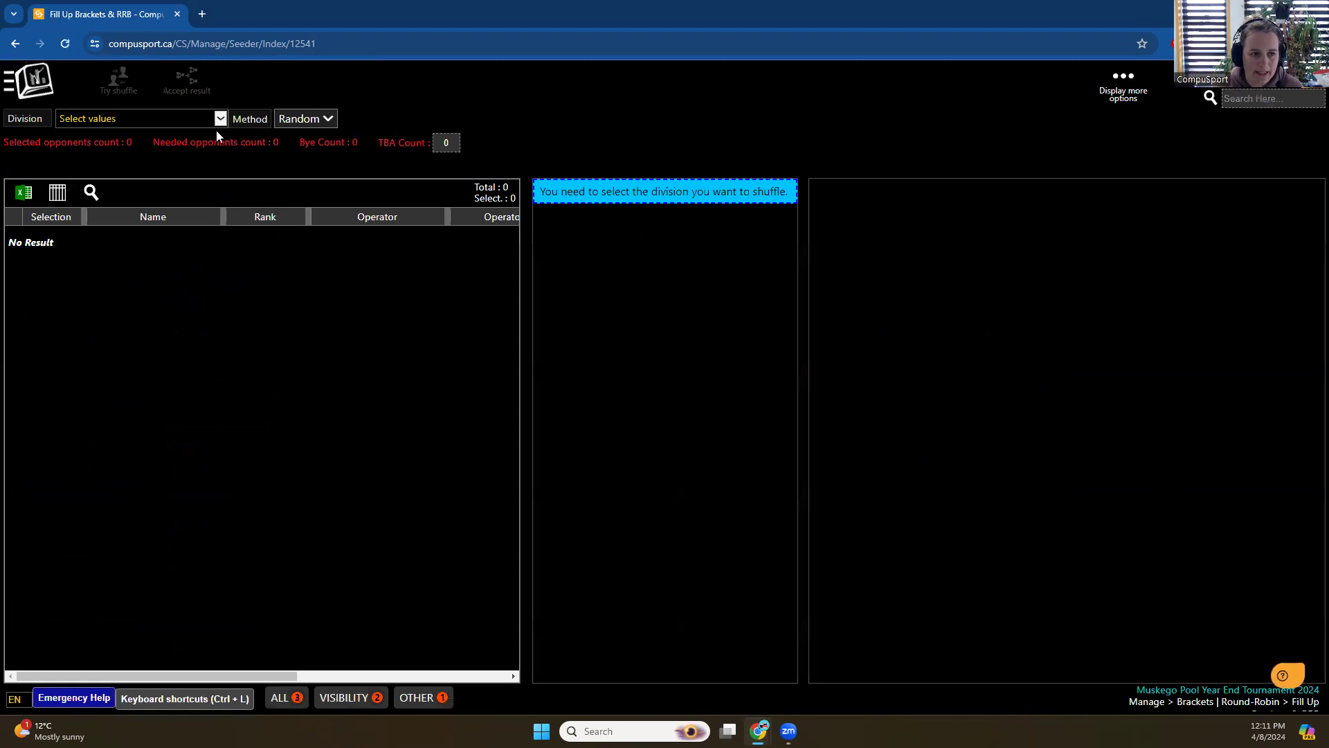
pyautogui.click(218, 119)
pyautogui.click(68, 161)
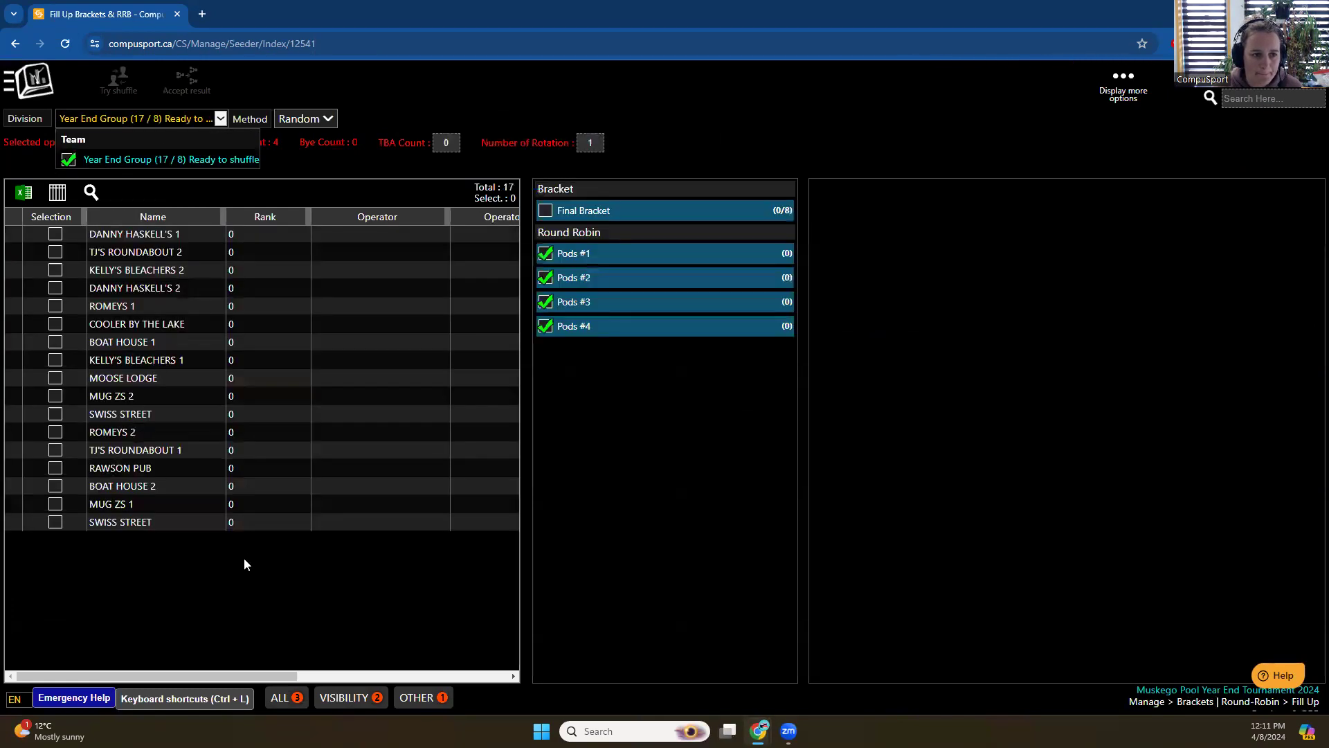
pyautogui.click(242, 547)
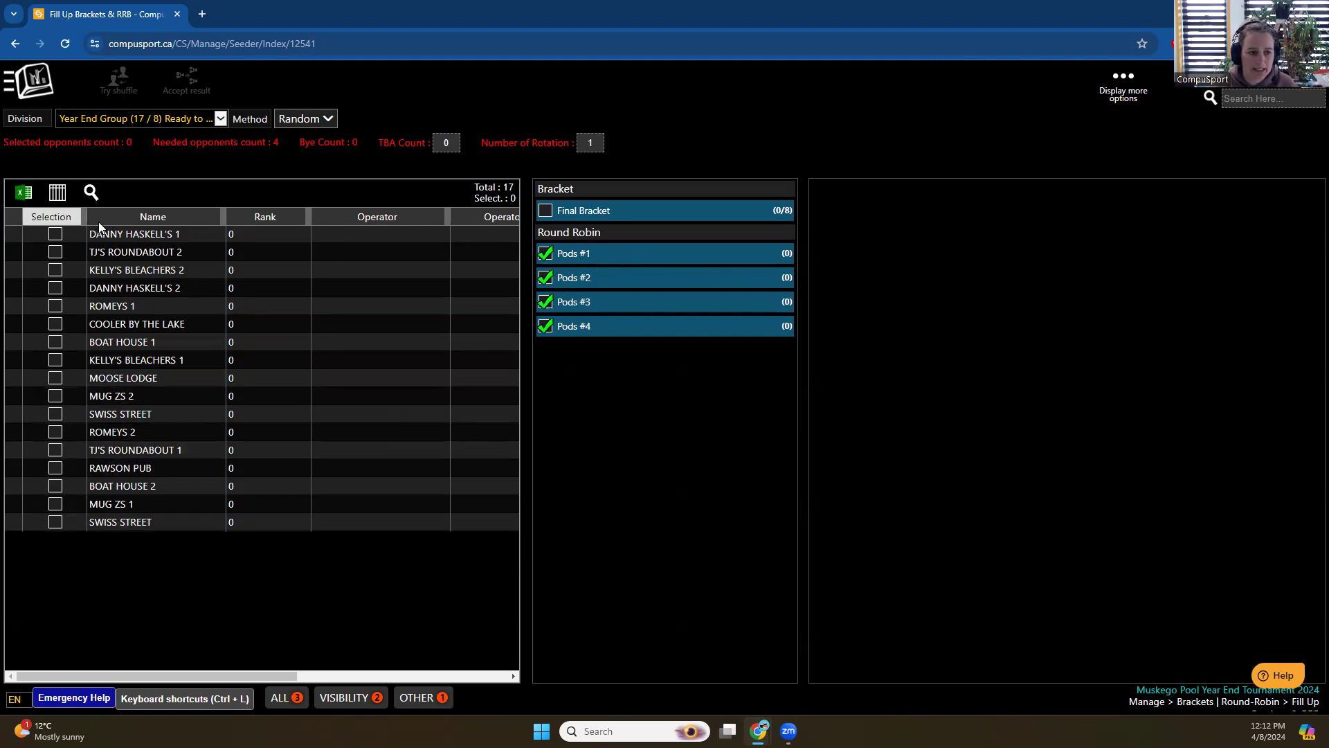
# Try a random shuffle of all teams across the four pods, and discard it by reselecting the Year End Group division
pyautogui.click(64, 216)
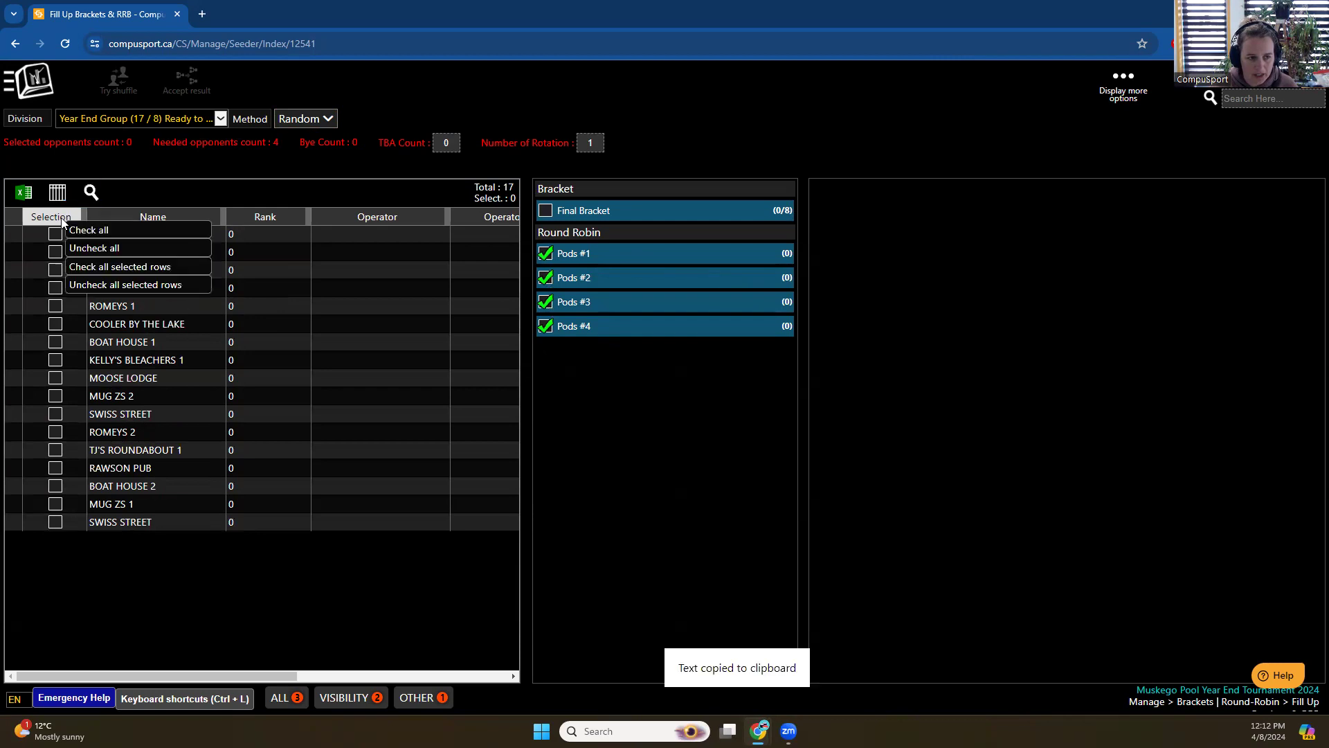
pyautogui.click(88, 232)
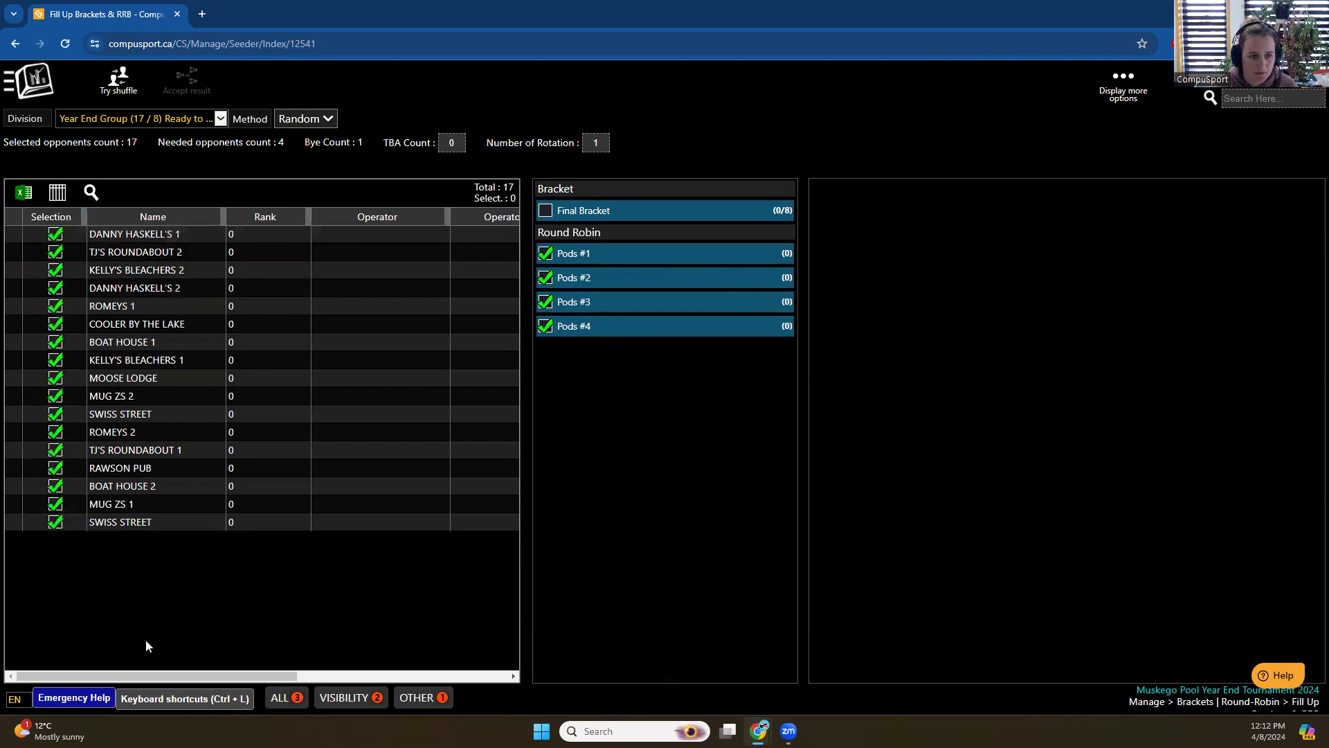
pyautogui.click(115, 90)
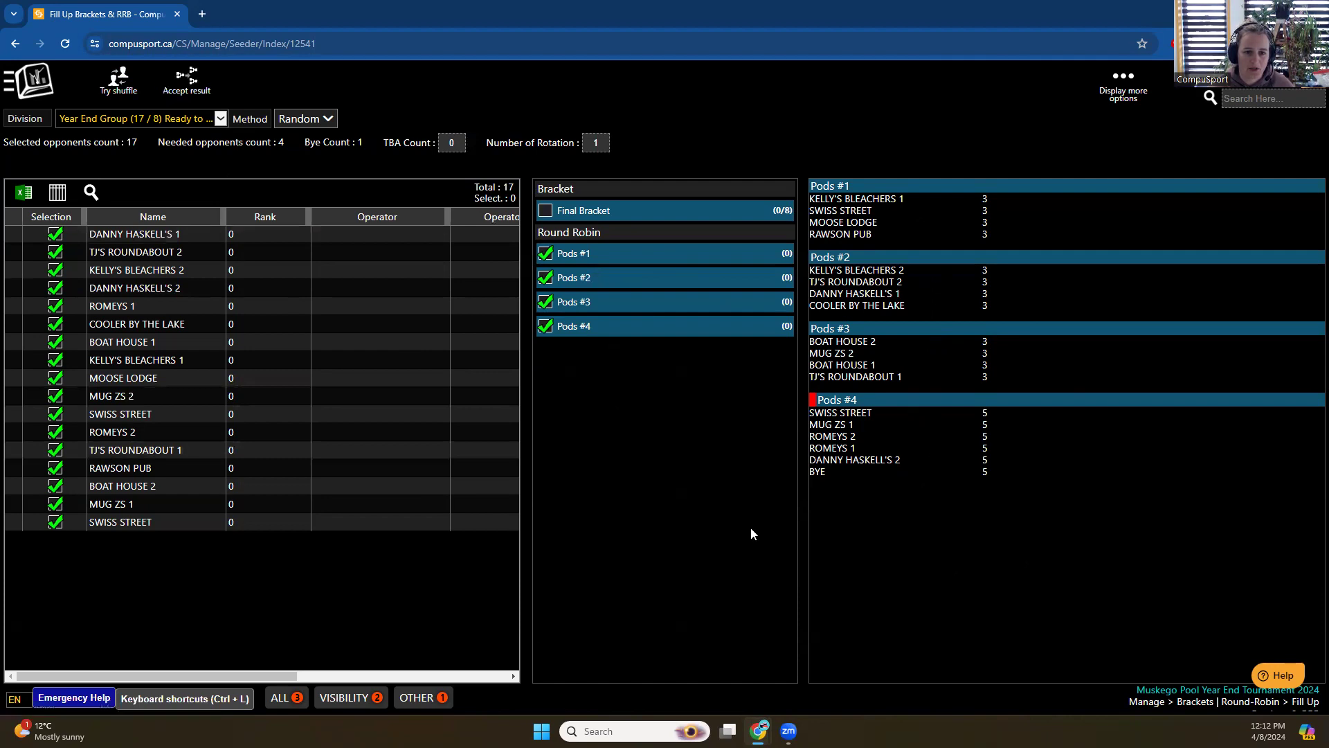
pyautogui.click(220, 119)
pyautogui.click(66, 161)
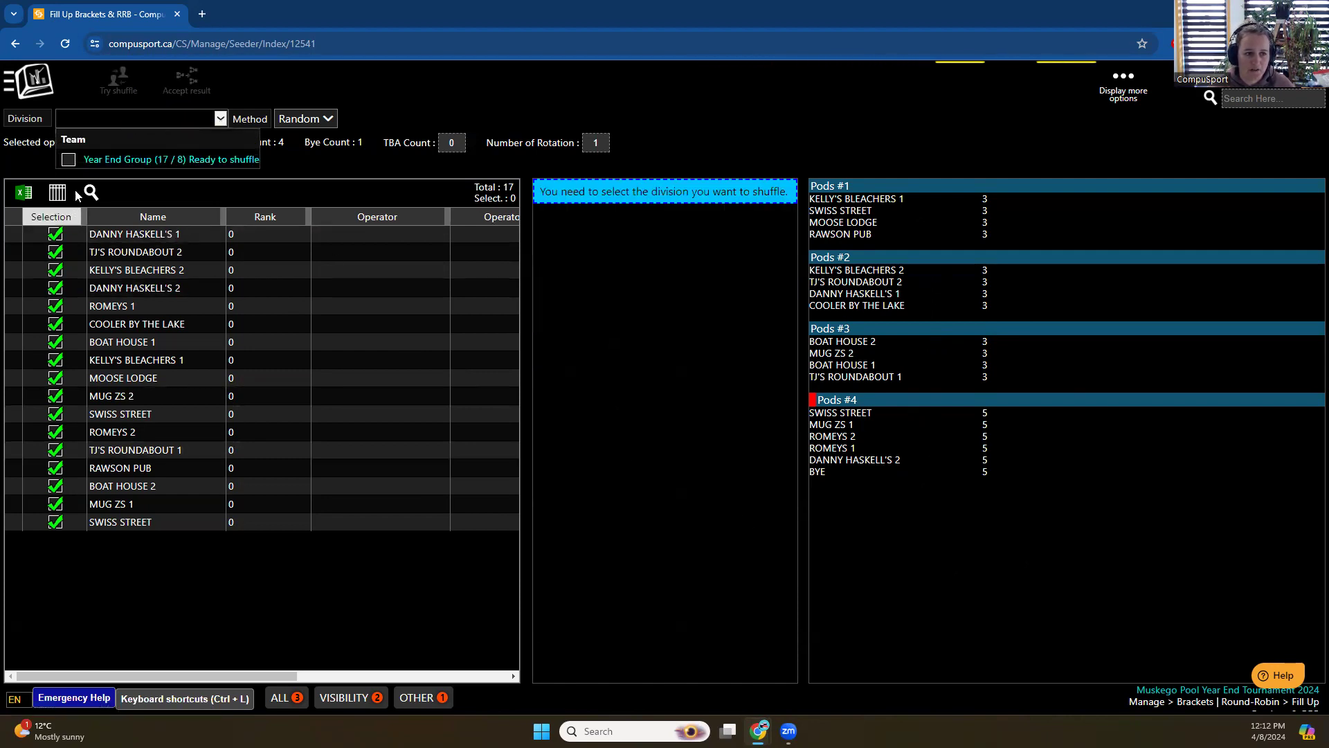
pyautogui.click(68, 161)
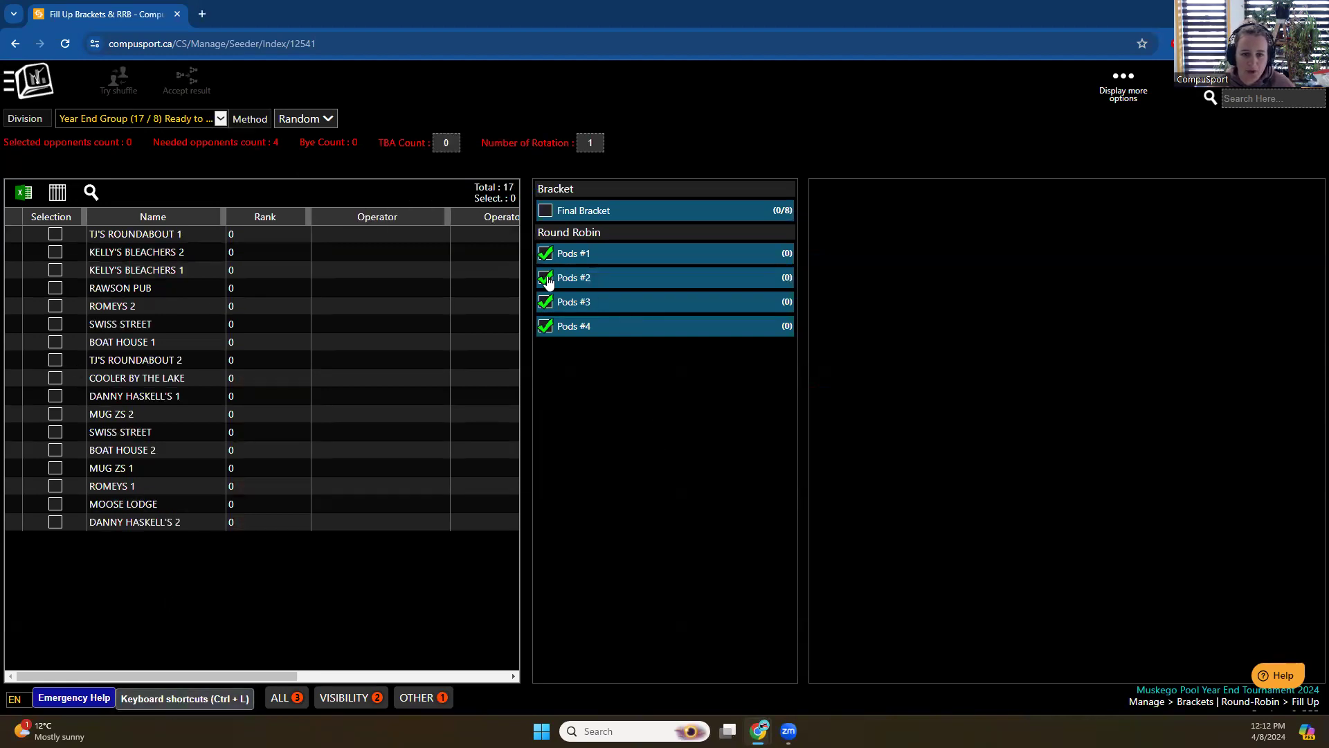
# Fill only Pods #1 with TJ'S ROUNDABOUT 1, KELLY'S BLEACHERS 2, KELLY'S BLEACHERS 1 and RAWSON PUB by random shuffle, and accept the result
pyautogui.click(547, 279)
pyautogui.click(546, 303)
pyautogui.click(546, 326)
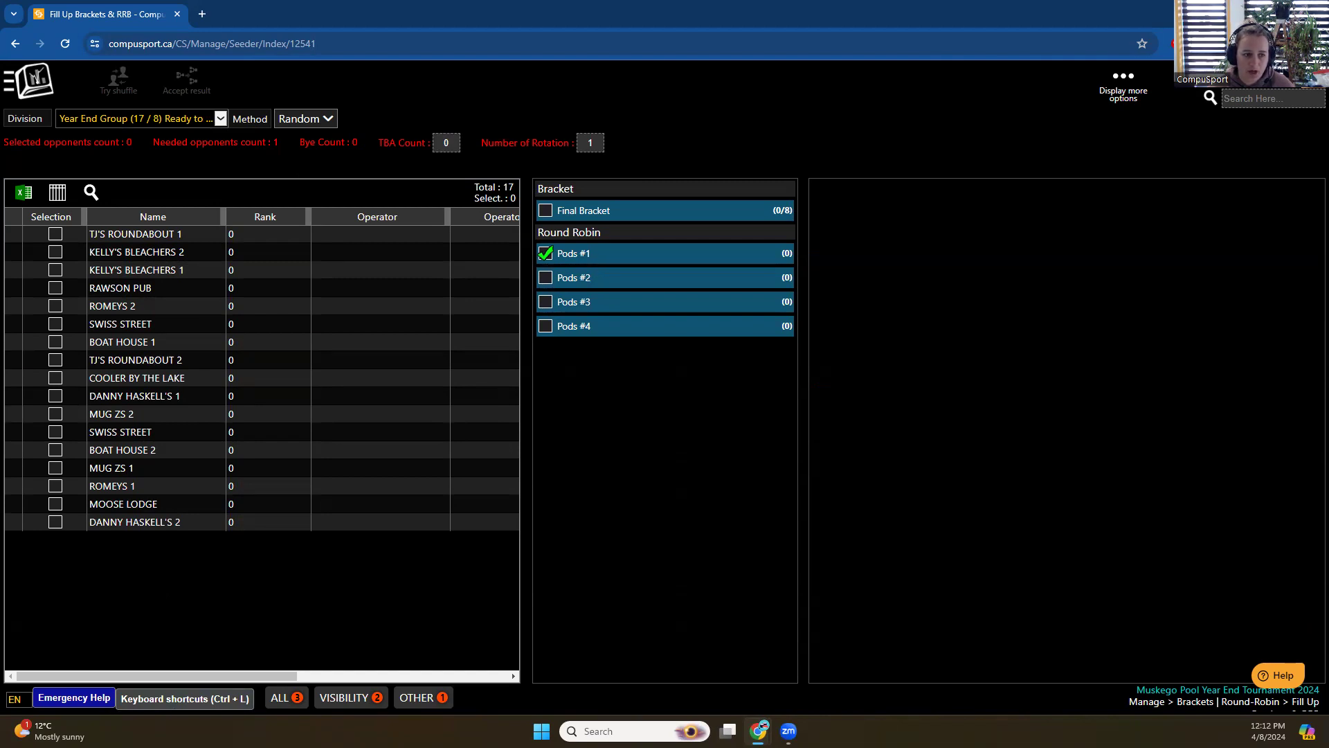
pyautogui.click(55, 234)
pyautogui.click(55, 252)
pyautogui.click(55, 270)
pyautogui.click(55, 288)
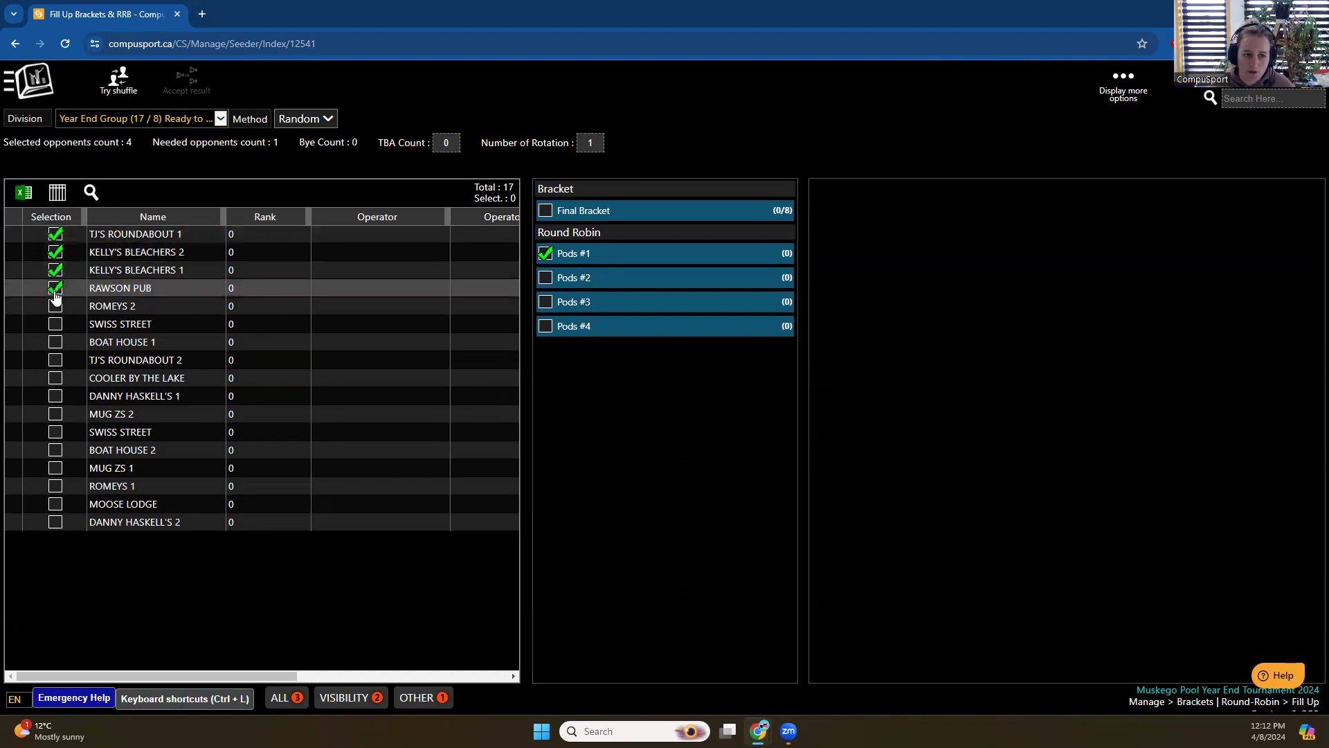
pyautogui.click(108, 98)
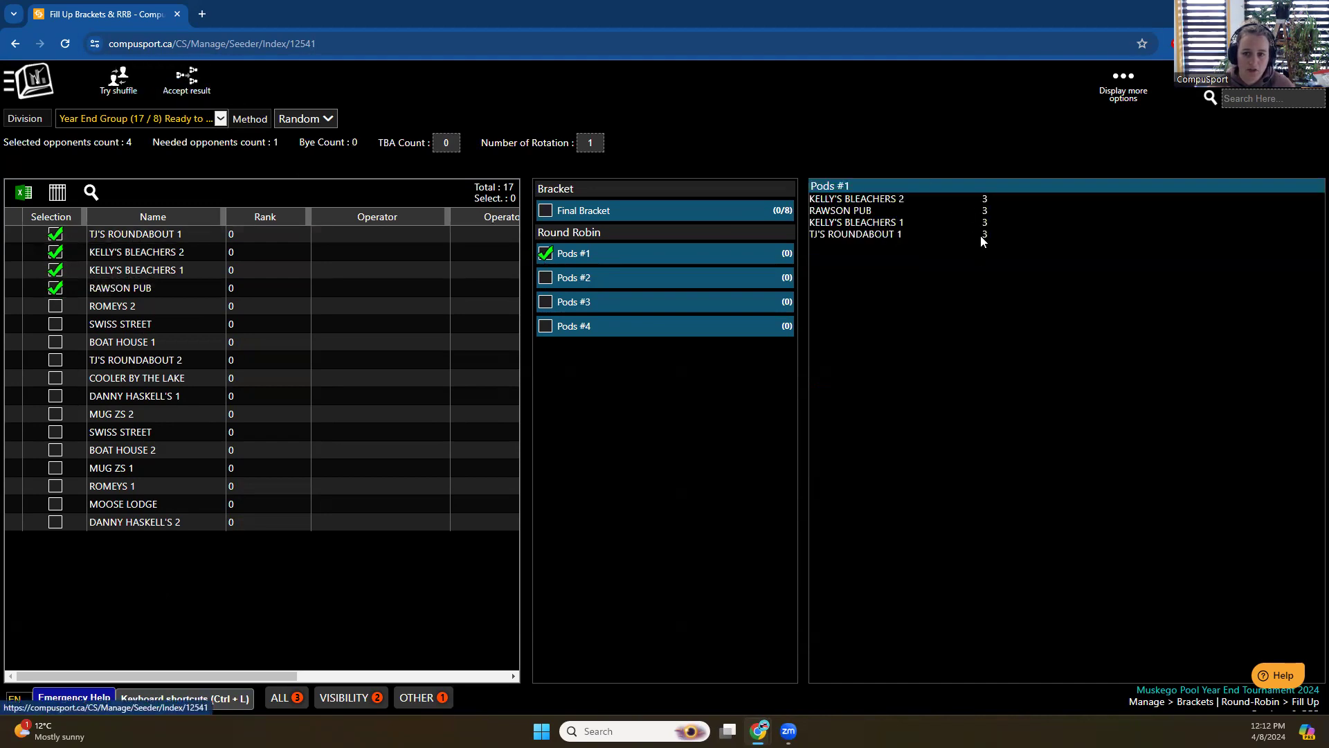
pyautogui.click(192, 92)
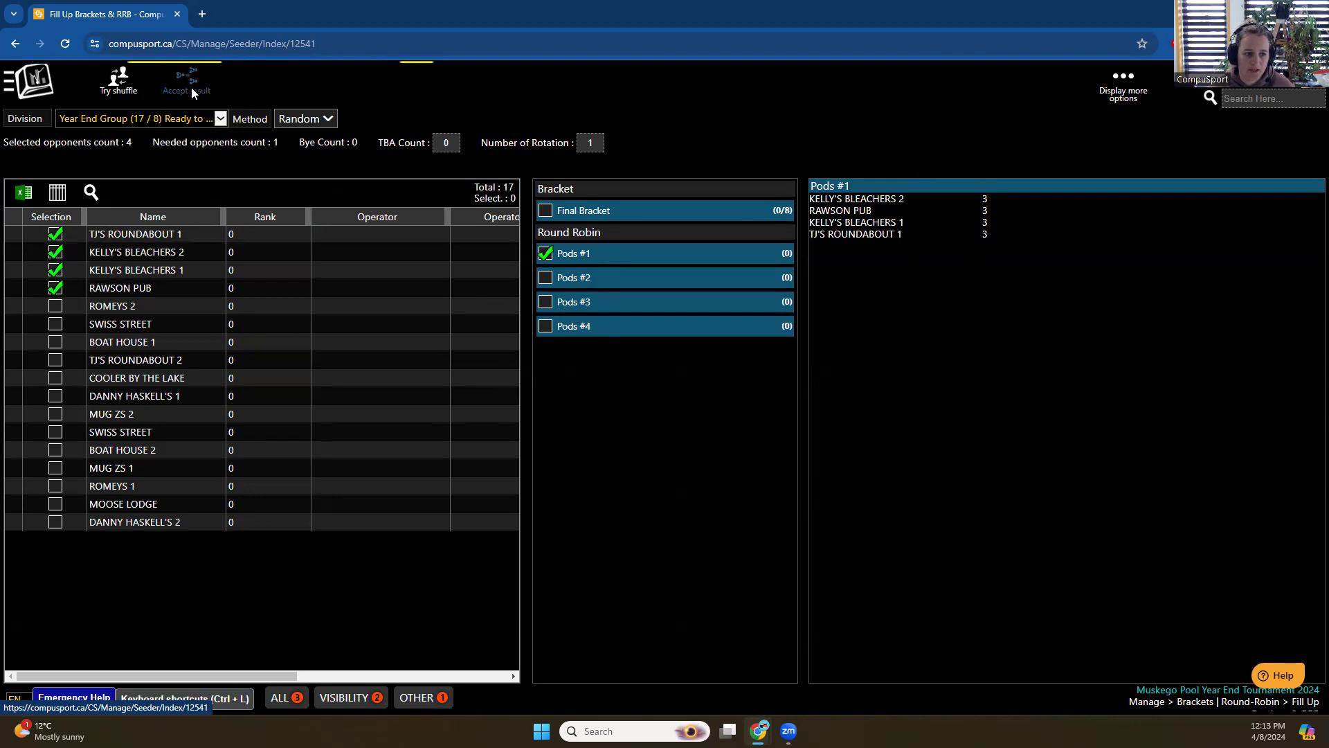
# Choose the Year End Group division again and make Pods #2 the only round robin included in the shuffle
pyautogui.click(107, 118)
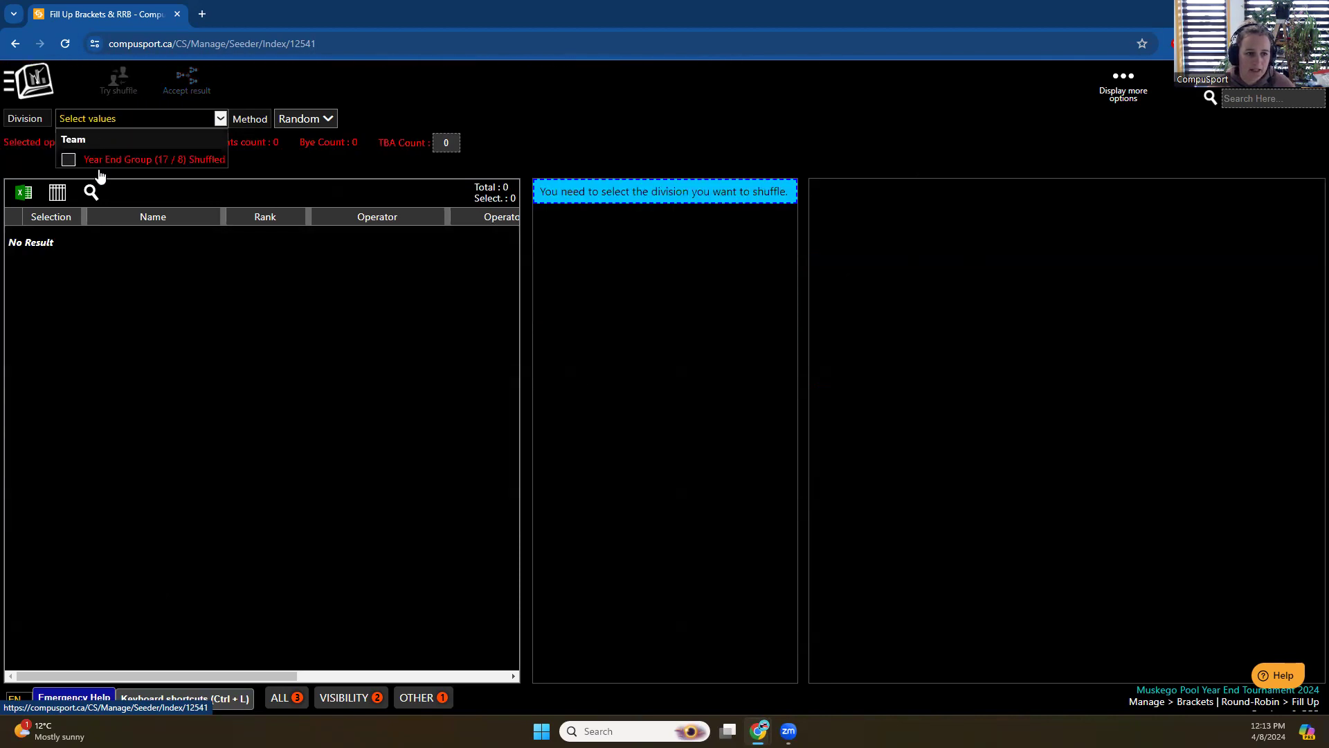
pyautogui.click(68, 160)
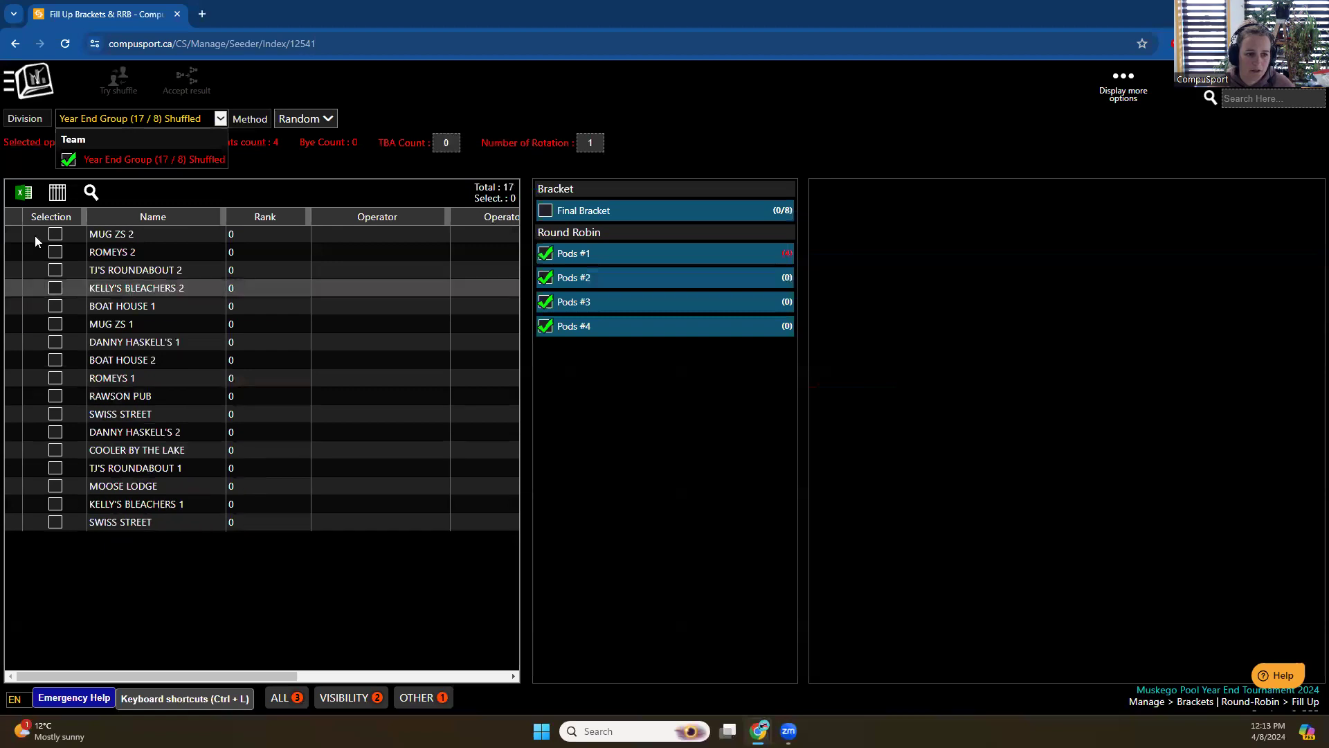
pyautogui.click(546, 278)
pyautogui.click(546, 302)
pyautogui.click(545, 326)
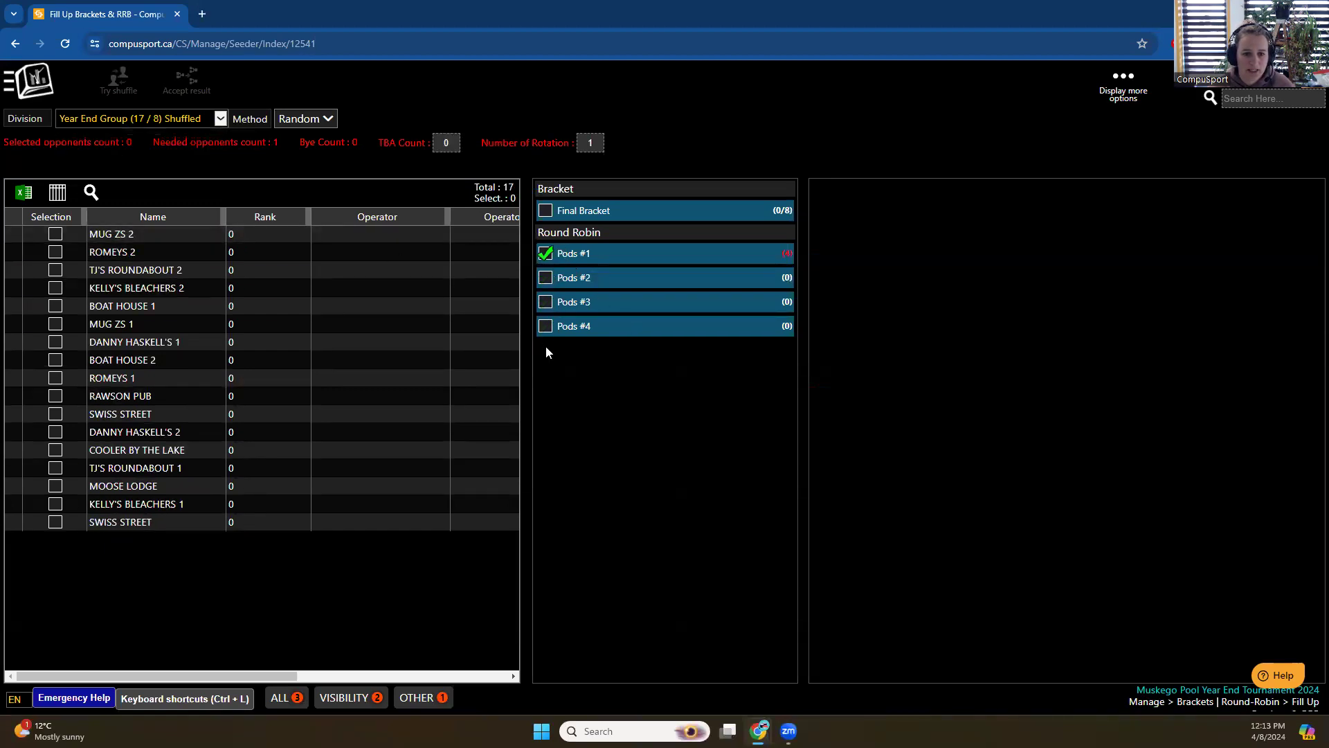
pyautogui.click(546, 253)
pyautogui.click(545, 277)
# Shuffle BOAT HOUSE 1, MUG ZS 1, DANNY HASKELL'S 1 and BOAT HOUSE 2 into Pods #2 and accept the result
pyautogui.click(56, 305)
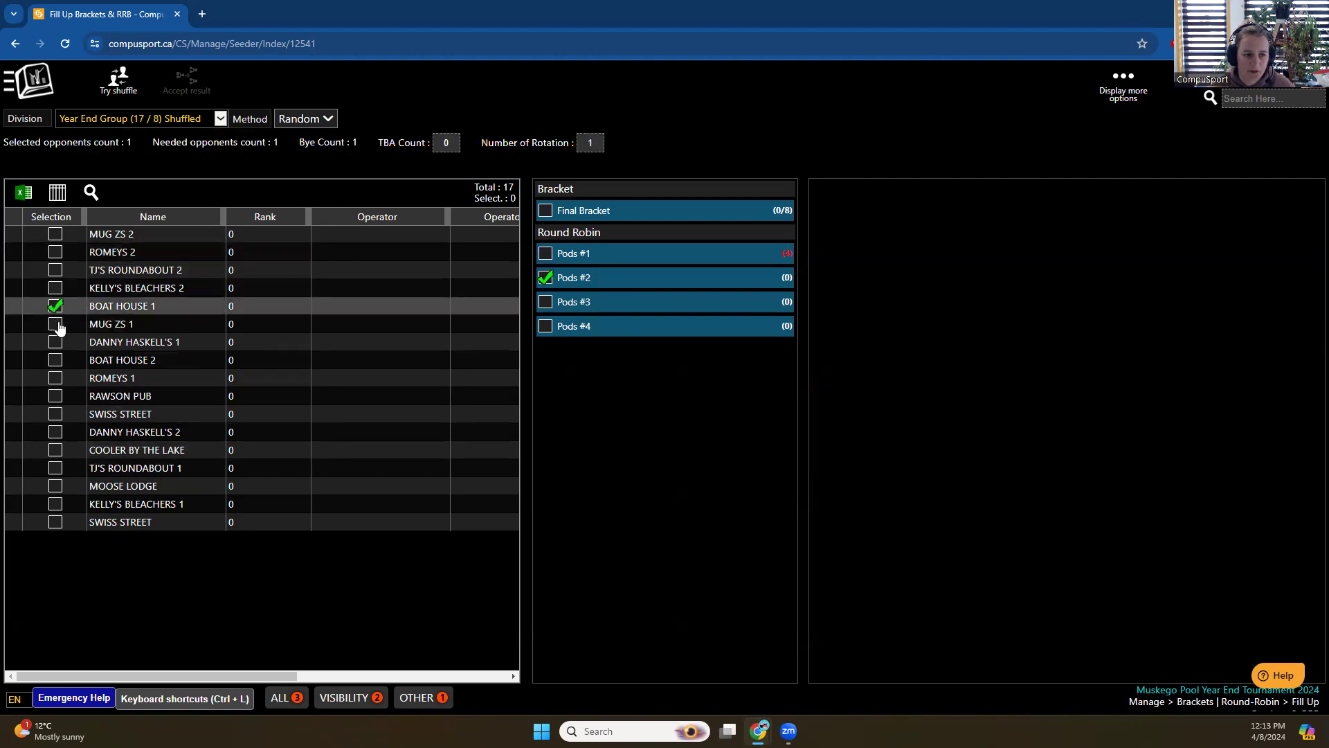
pyautogui.click(55, 323)
pyautogui.click(55, 342)
pyautogui.click(56, 360)
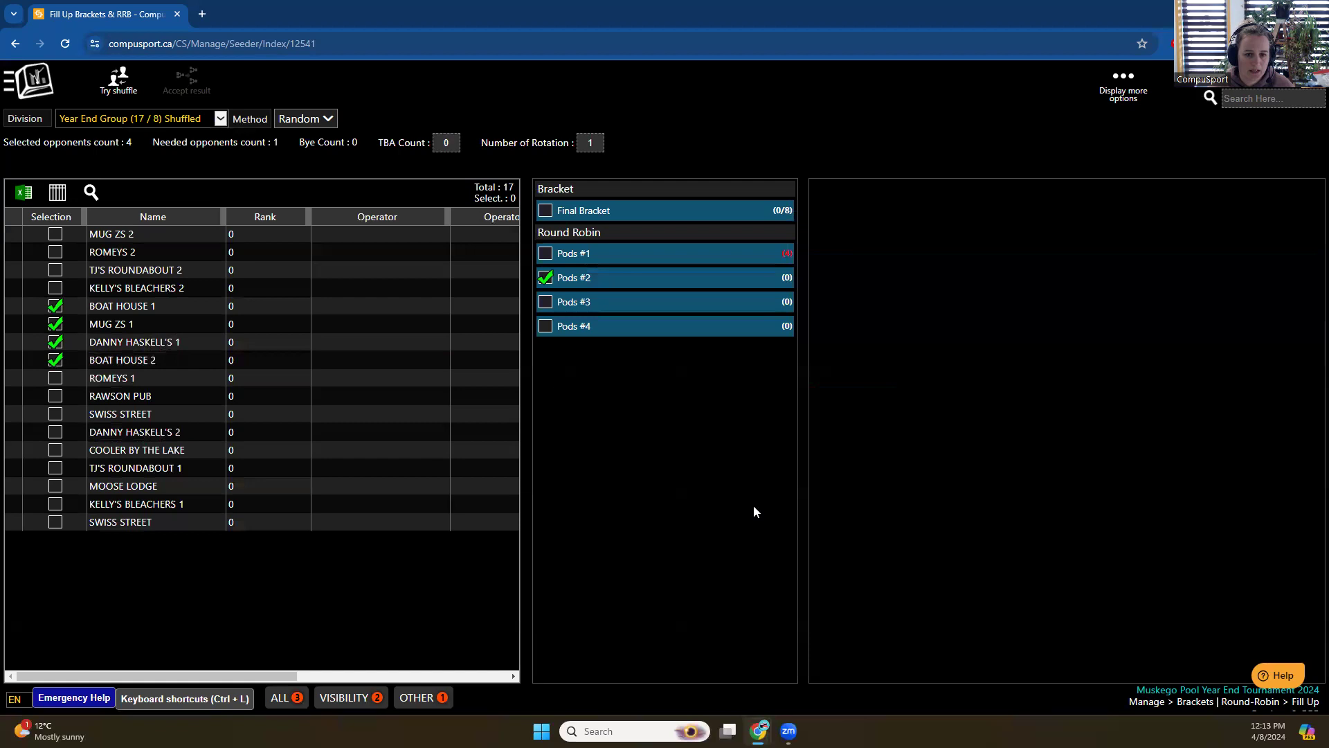
pyautogui.click(111, 82)
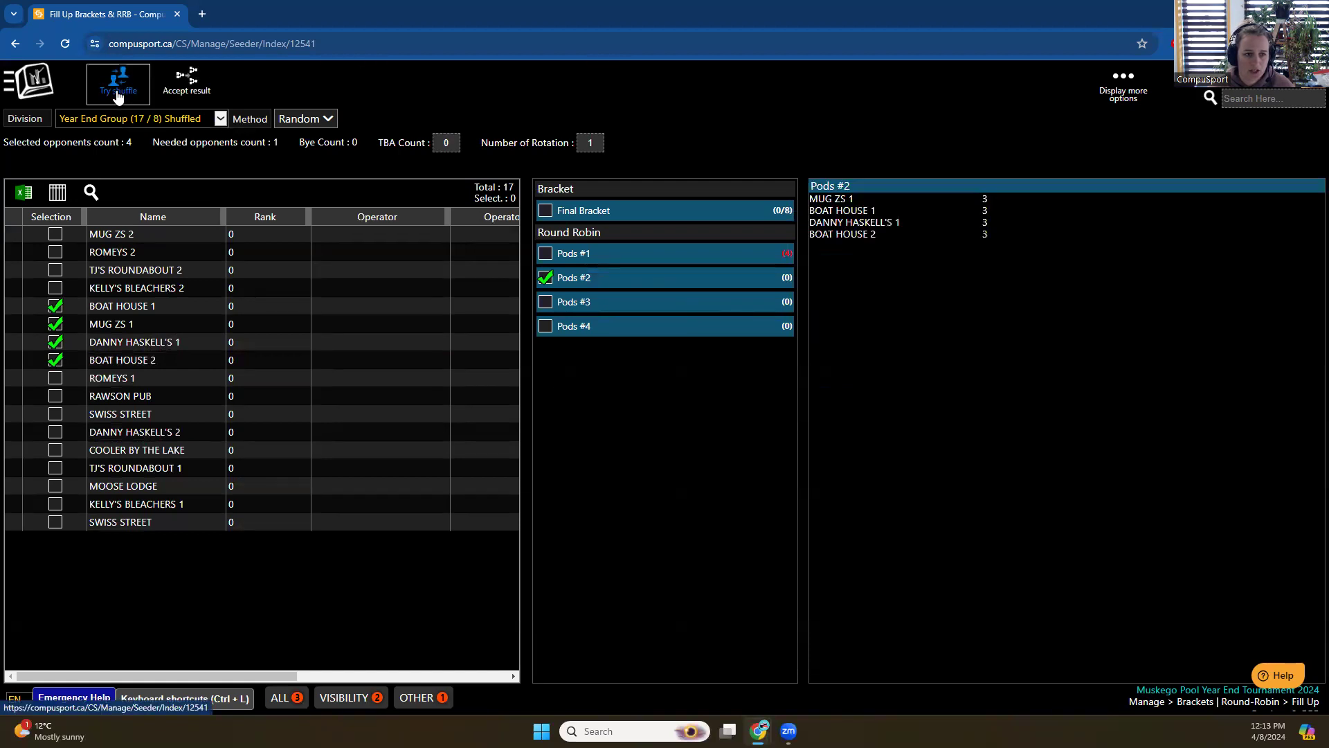
pyautogui.click(189, 82)
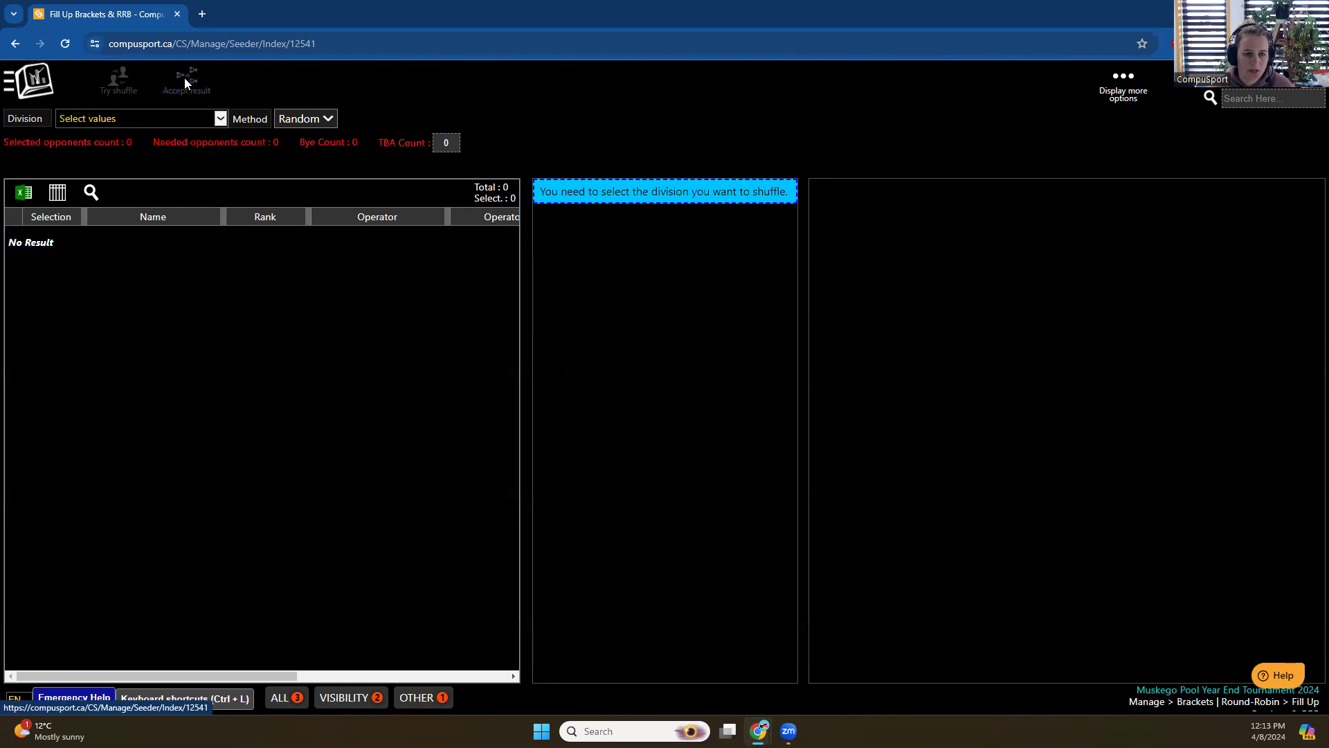
# Reload the Year End Group division and select TJ'S ROUNDABOUT 2, KELLY'S BLEACHERS 1, COOLER BY THE LAKE and MOOSE LODGE
pyautogui.click(150, 119)
pyautogui.click(67, 161)
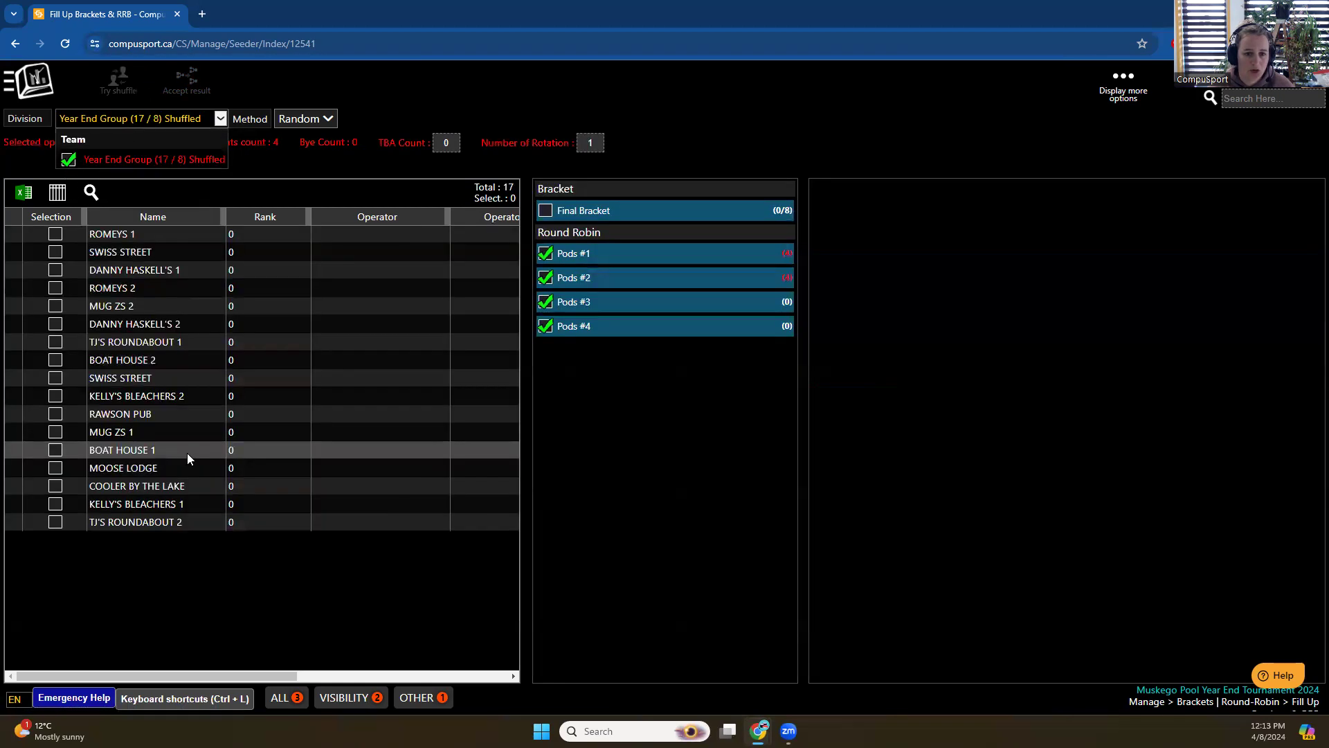
pyautogui.click(659, 526)
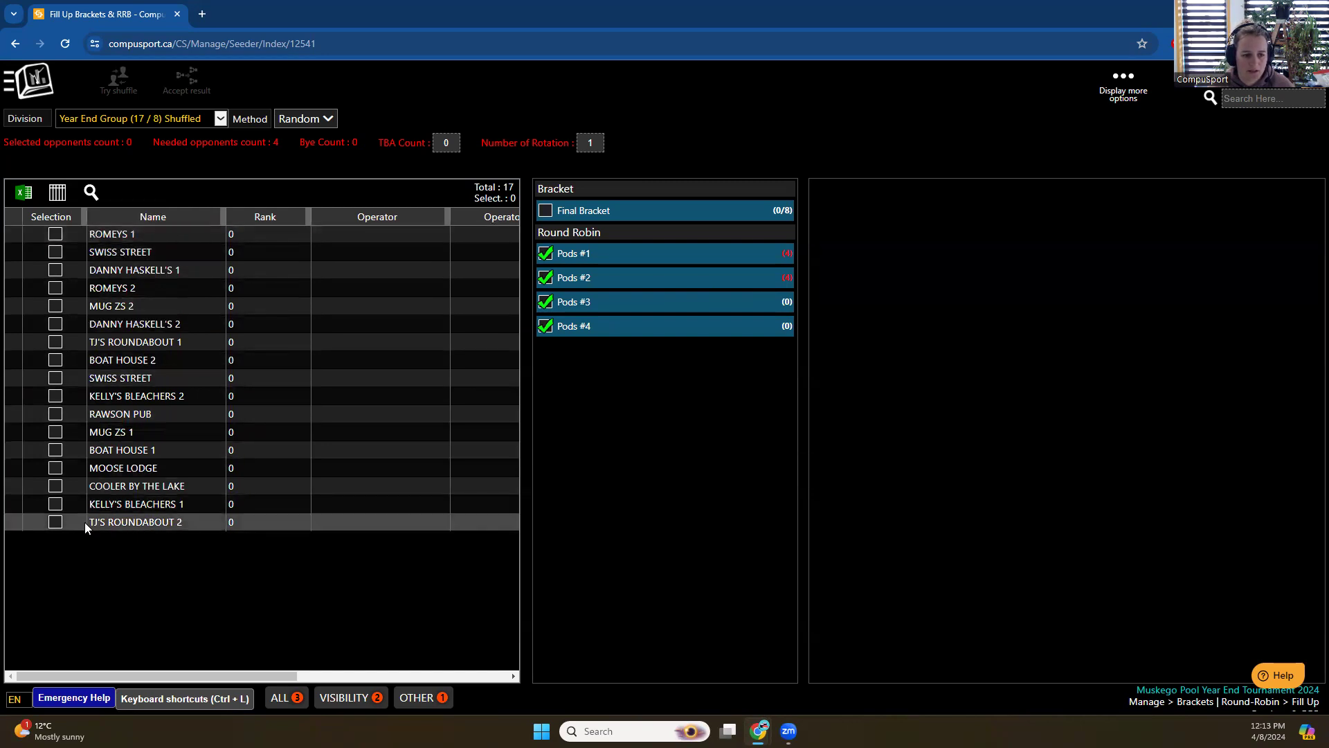
pyautogui.click(56, 523)
pyautogui.click(56, 505)
pyautogui.click(56, 486)
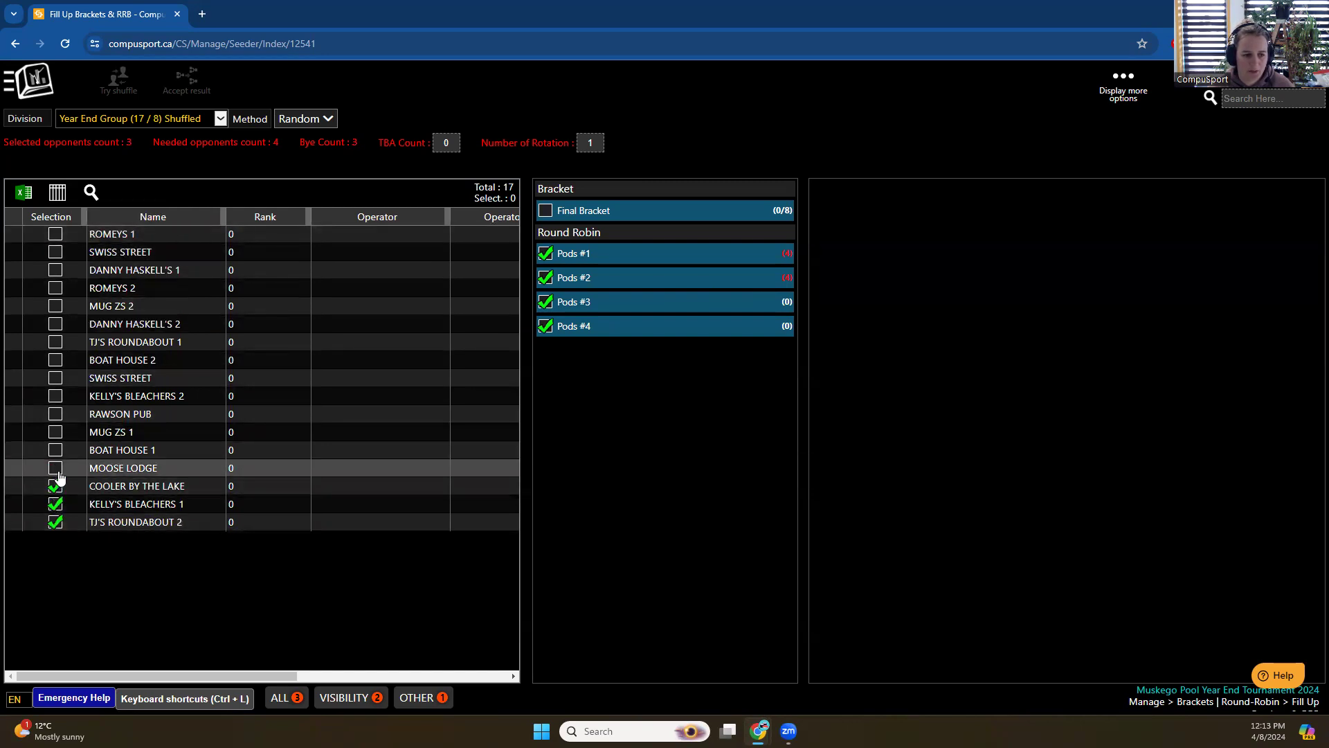
pyautogui.click(56, 469)
# Limit the shuffle to Pods #3, randomly shuffle the four selected teams into it, and accept the result
pyautogui.click(546, 253)
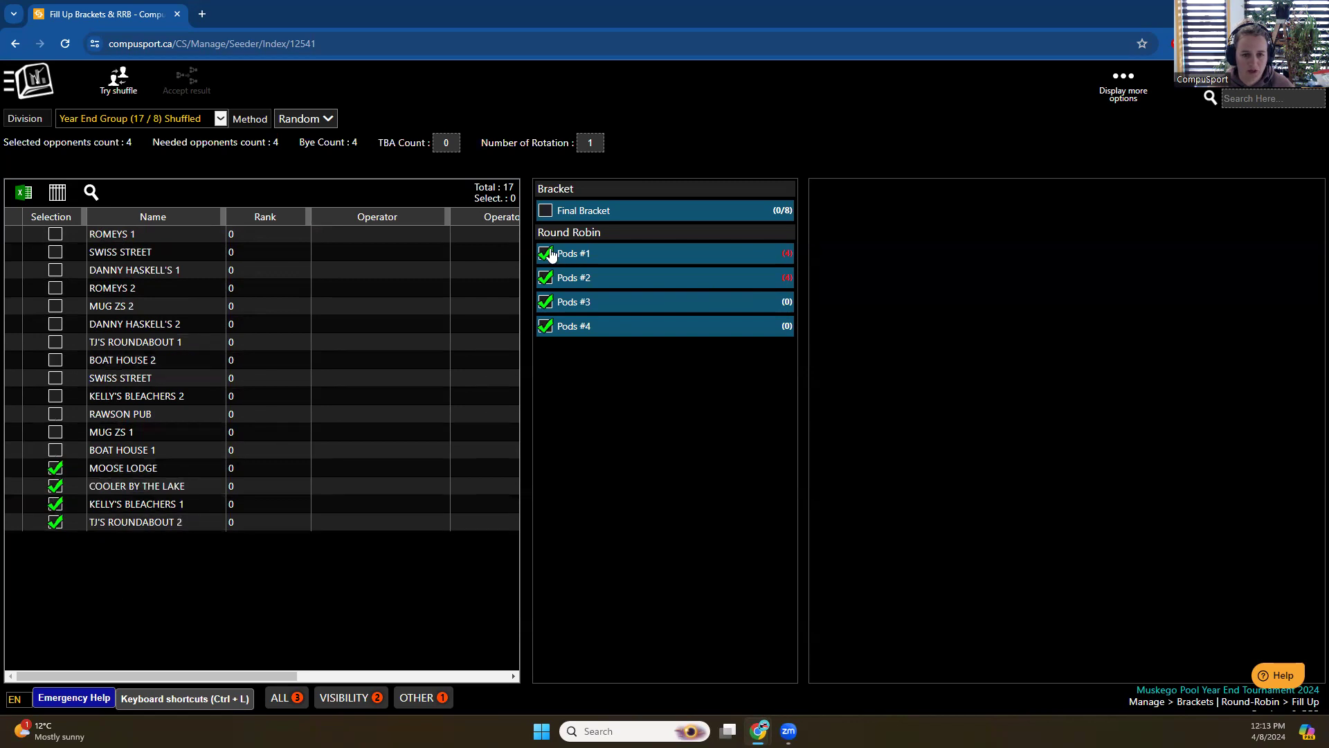
pyautogui.click(545, 278)
pyautogui.click(545, 327)
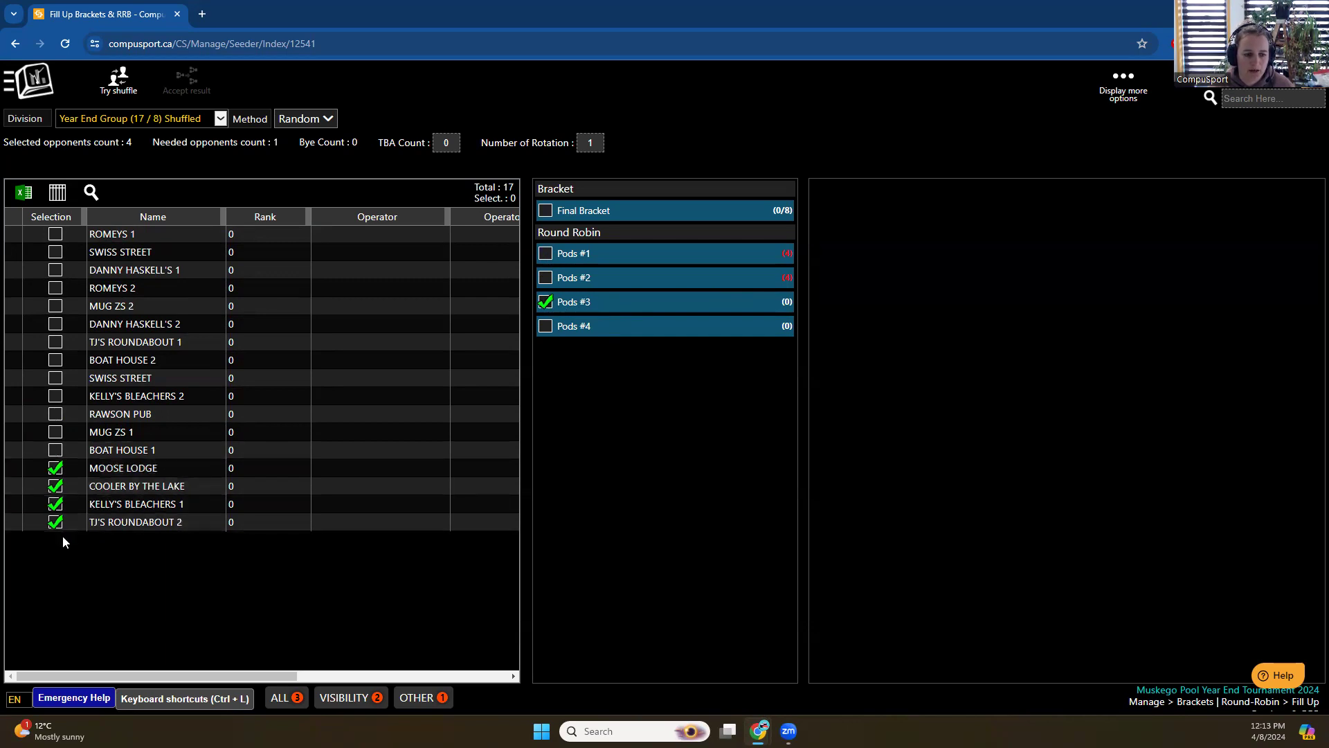
pyautogui.click(120, 97)
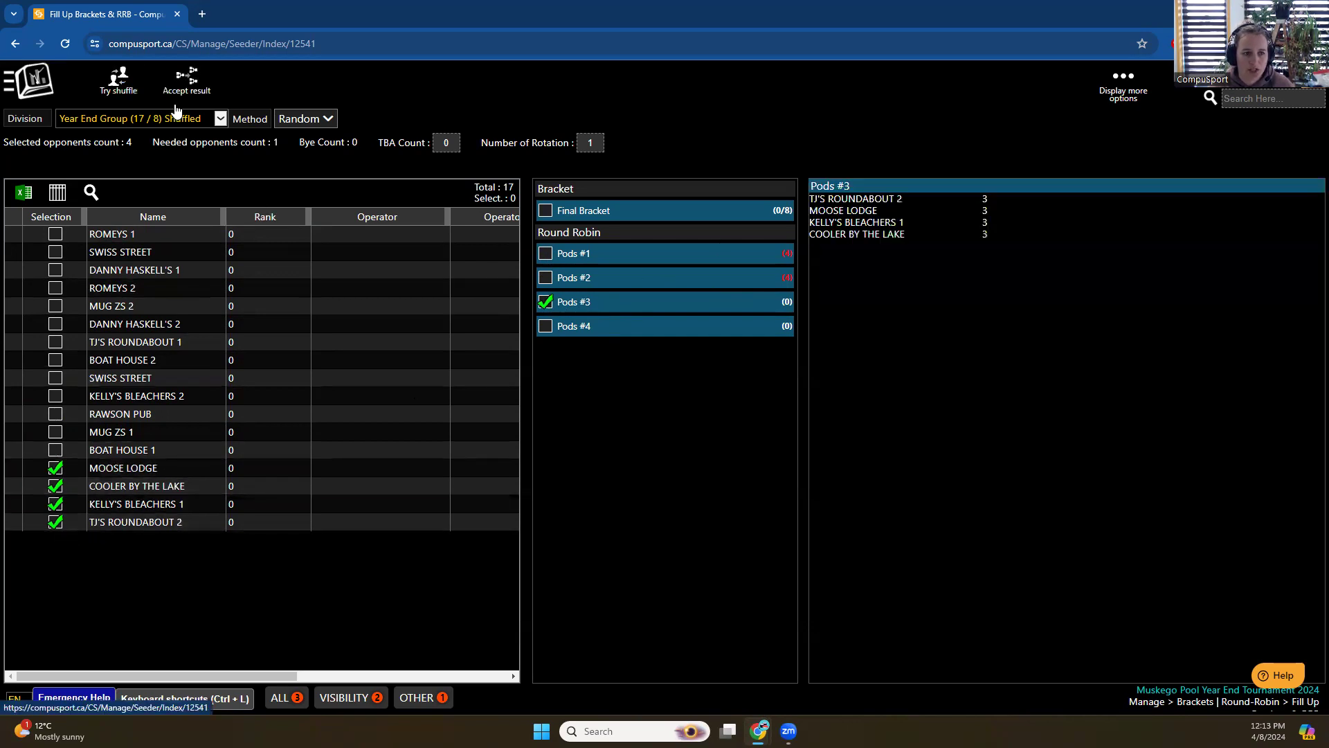
pyautogui.click(189, 95)
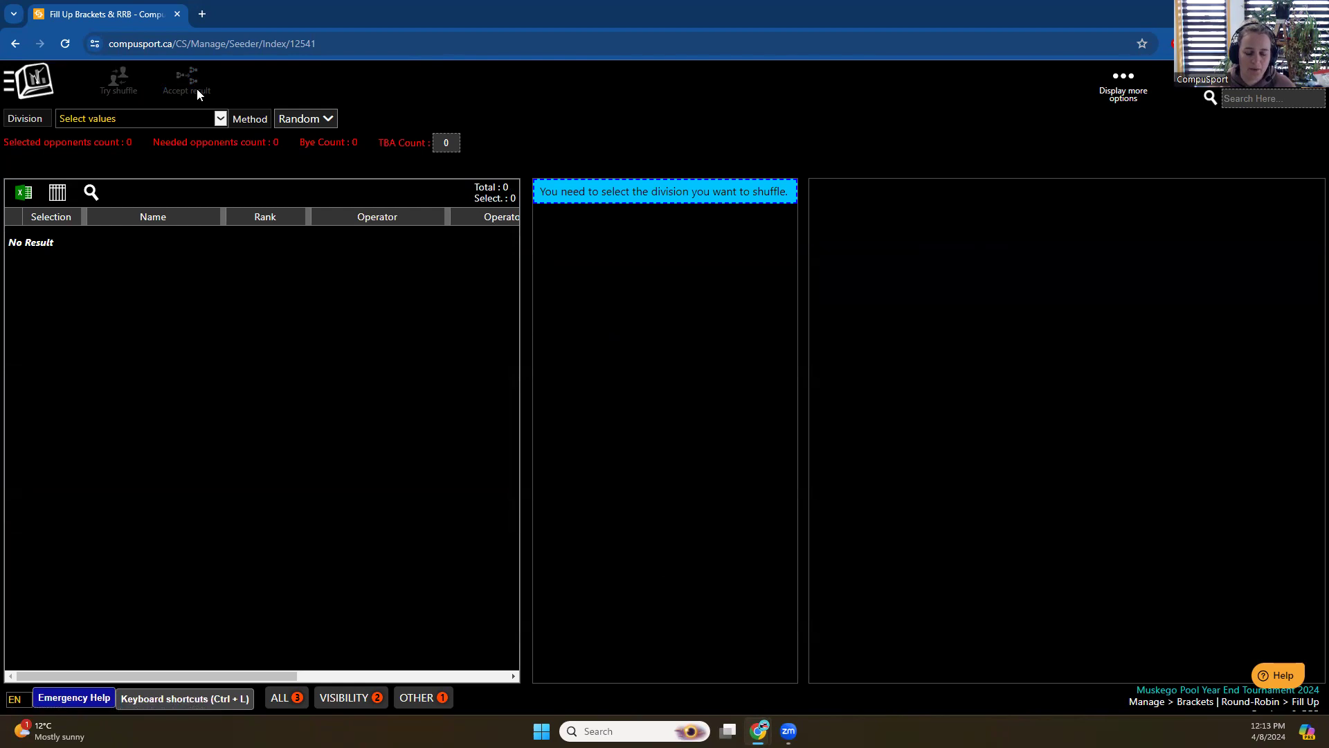
# Go to the Round-Robins page, select Pods #1 through Pods #4, and delete their matches
pyautogui.click(31, 87)
pyautogui.scroll(-5, 310, 285)
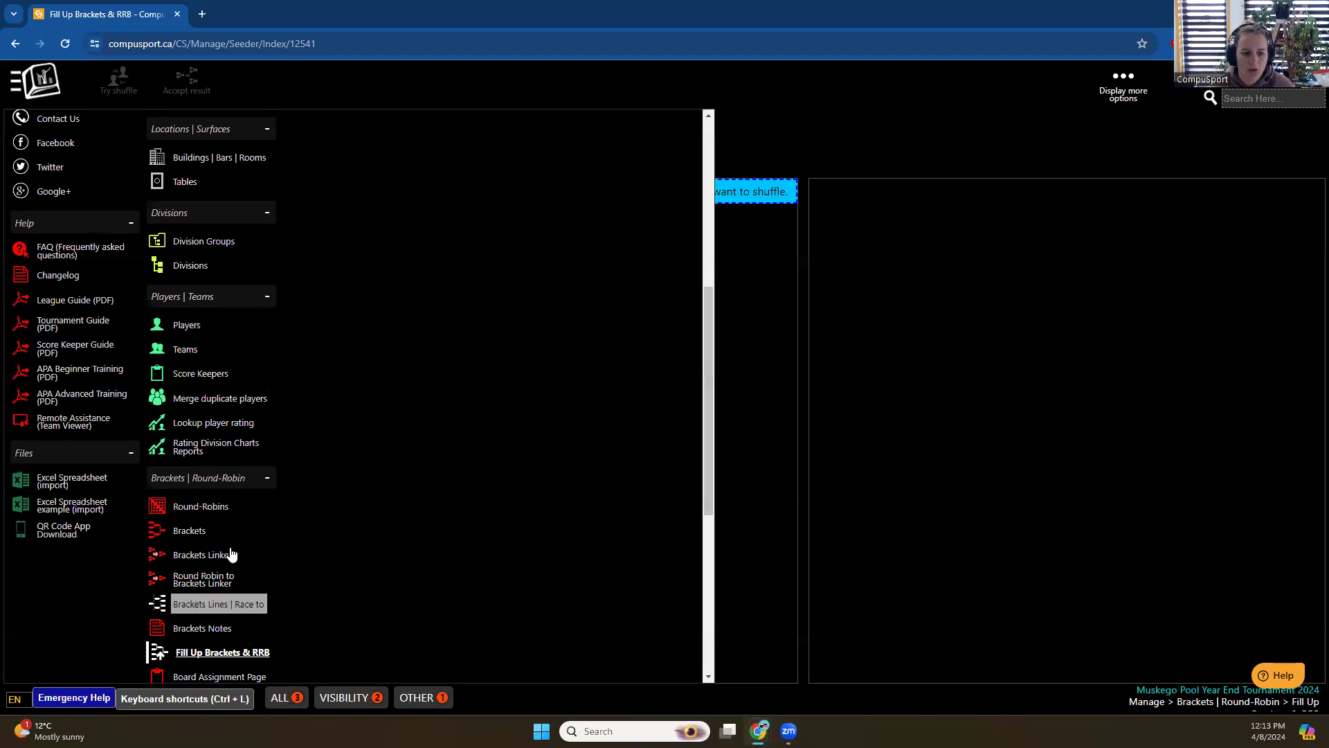
pyautogui.click(209, 518)
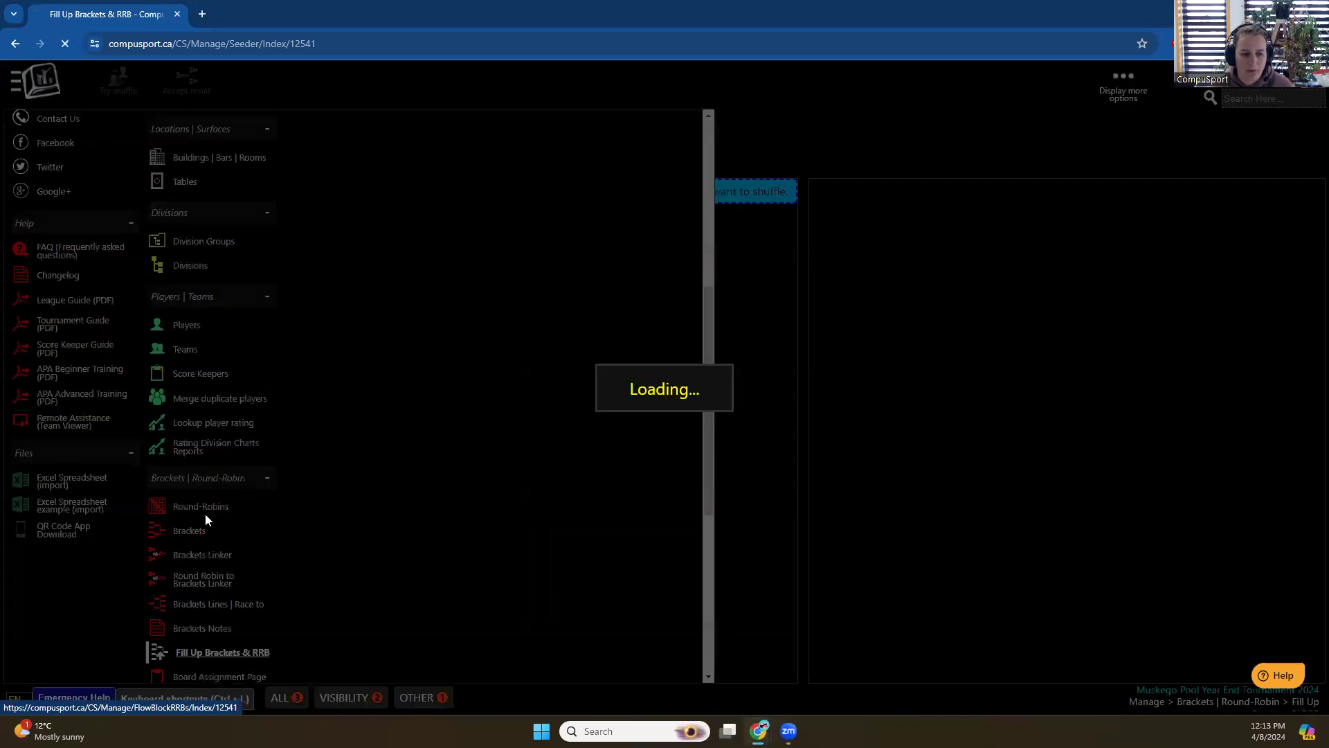
pyautogui.click(108, 188)
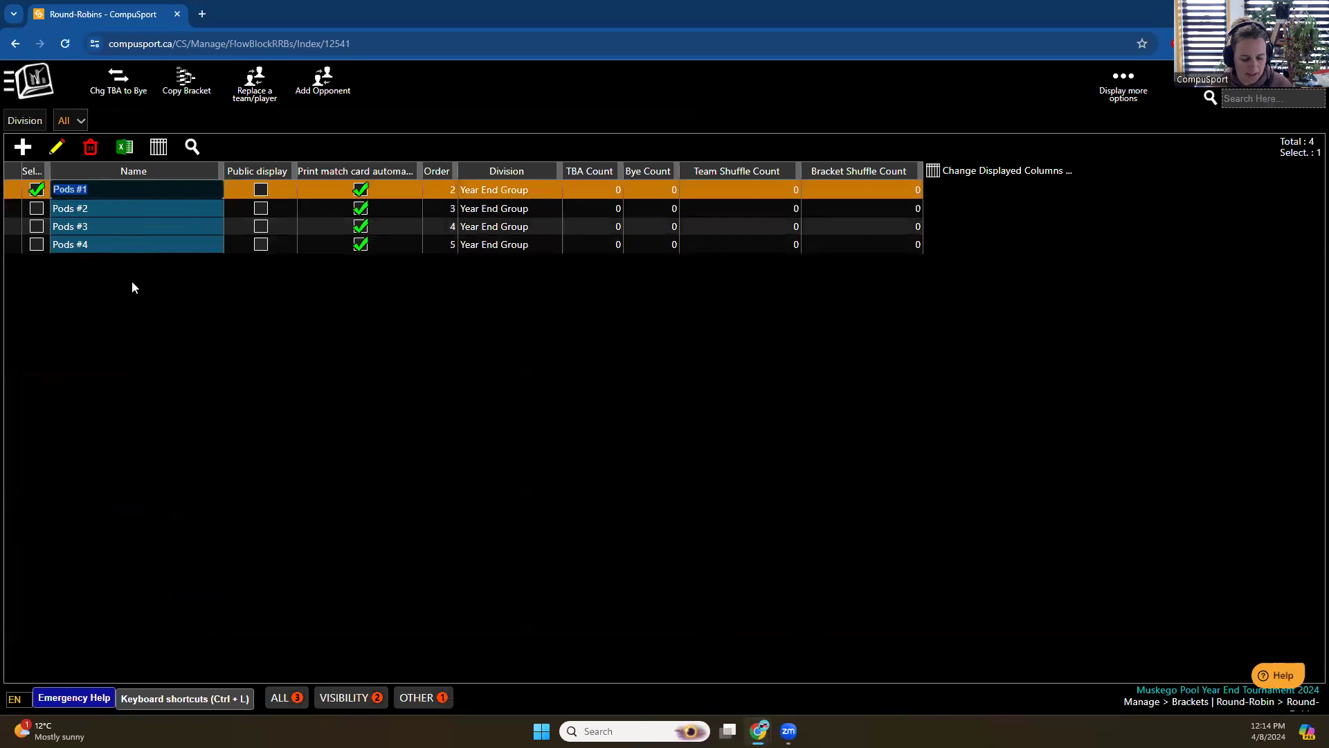
pyautogui.keyDown('shift'); pyautogui.click(128, 246); pyautogui.keyUp('shift')
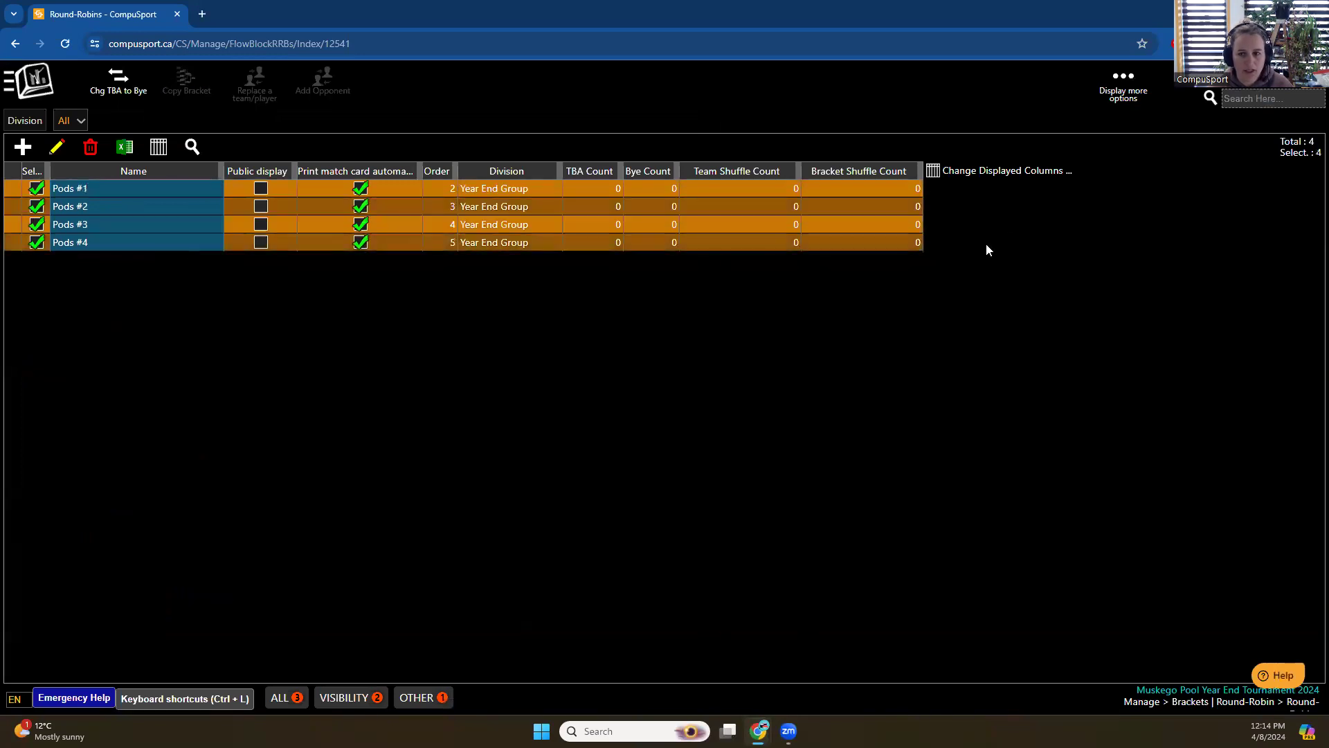
pyautogui.click(1112, 89)
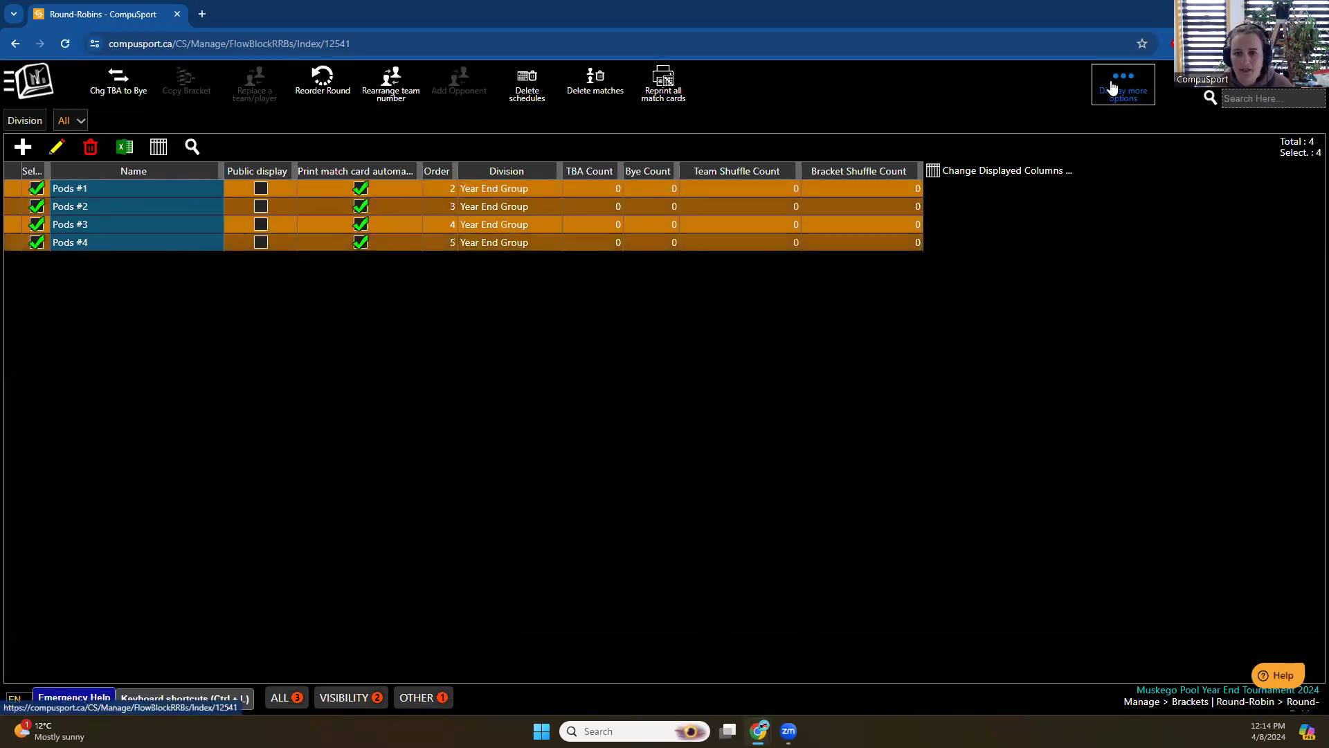
pyautogui.click(588, 89)
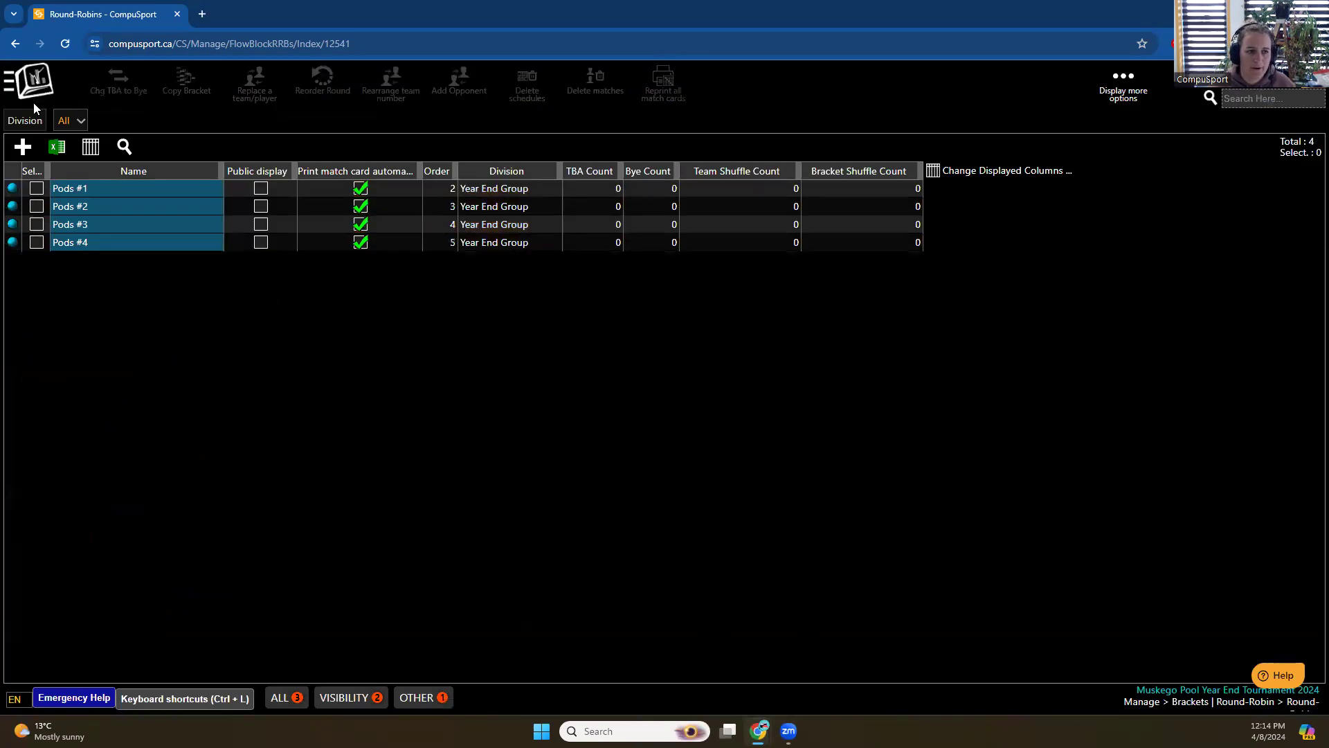
# Return to Fill Up Brackets & RRB, load the Year End Group division, and check all its teams for the shuffle
pyautogui.click(34, 90)
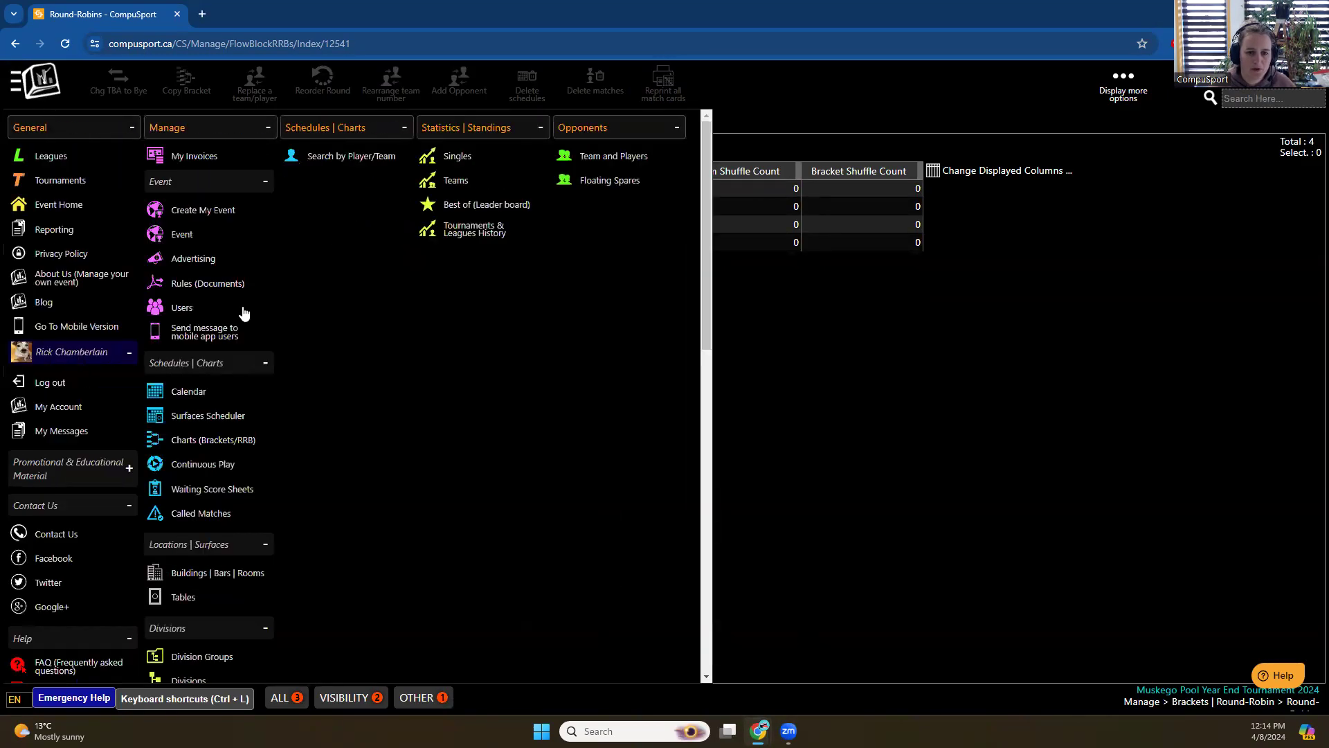
pyautogui.scroll(-9, 272, 356)
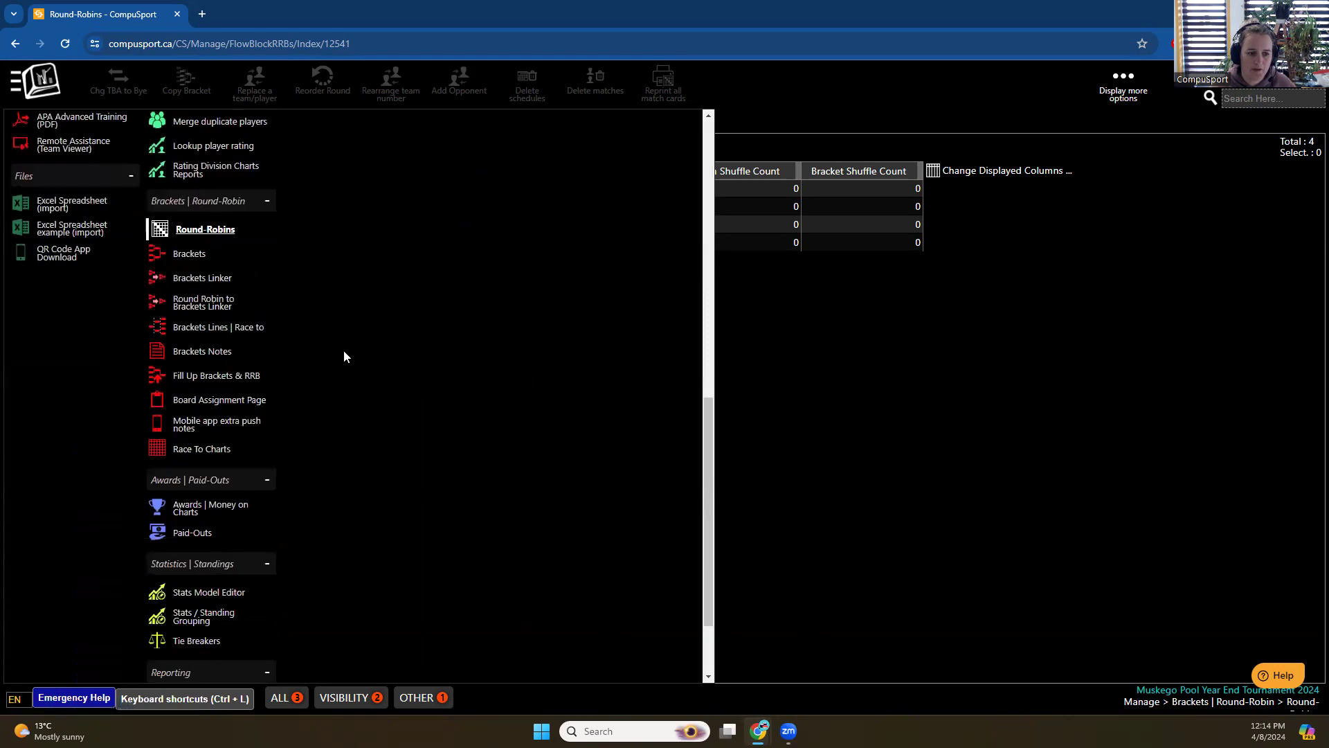
pyautogui.click(198, 375)
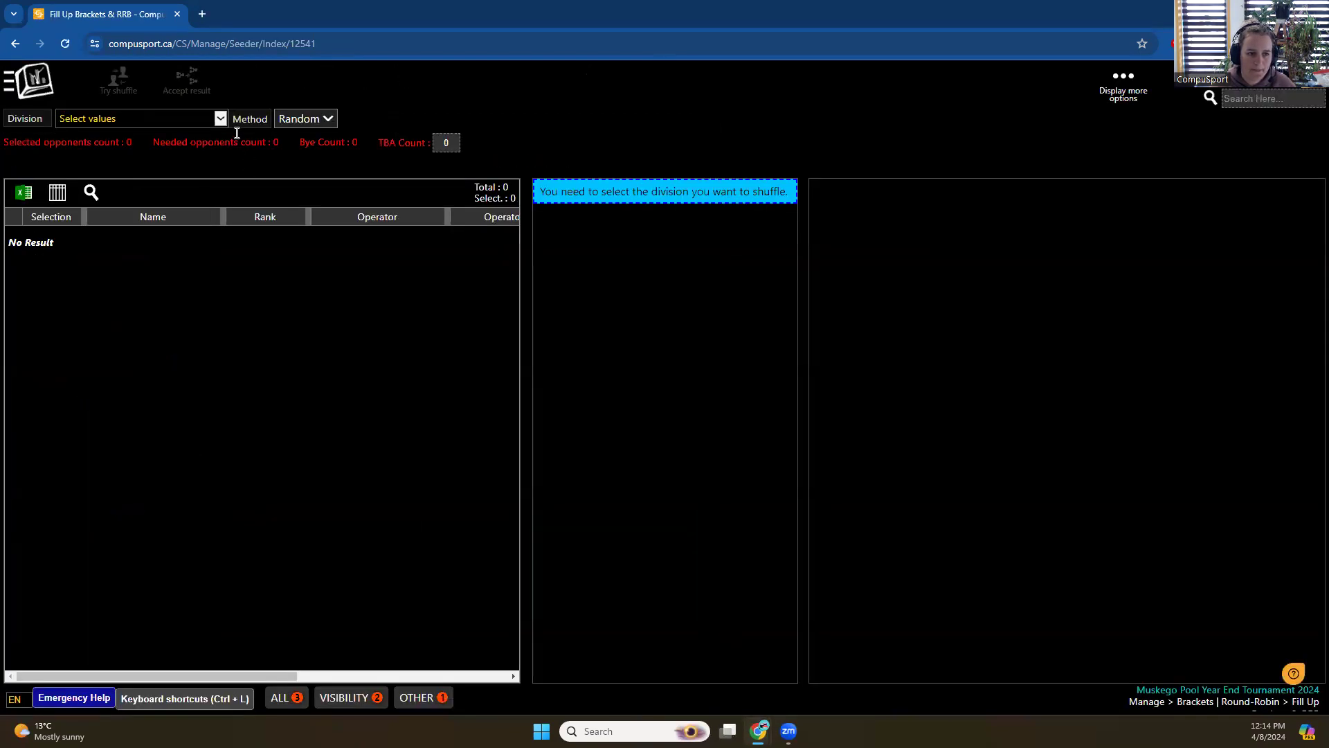
pyautogui.click(220, 118)
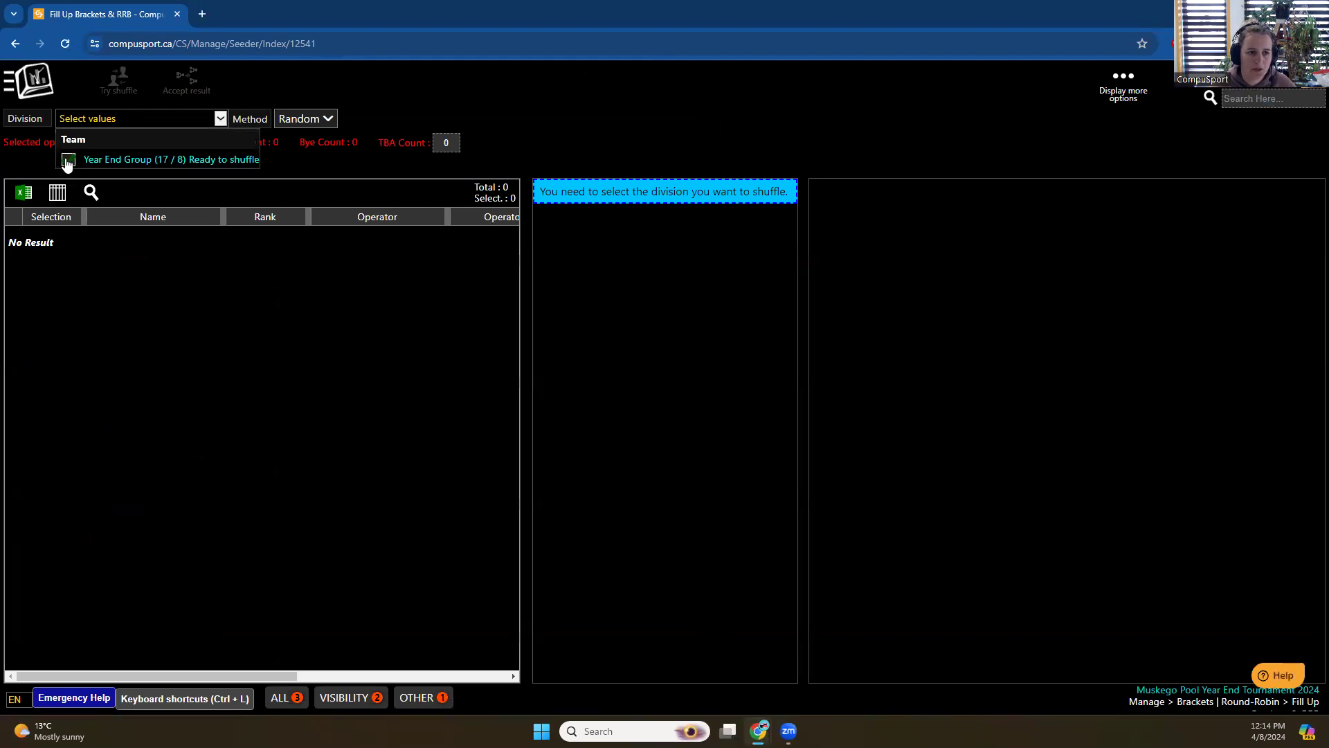
pyautogui.click(67, 160)
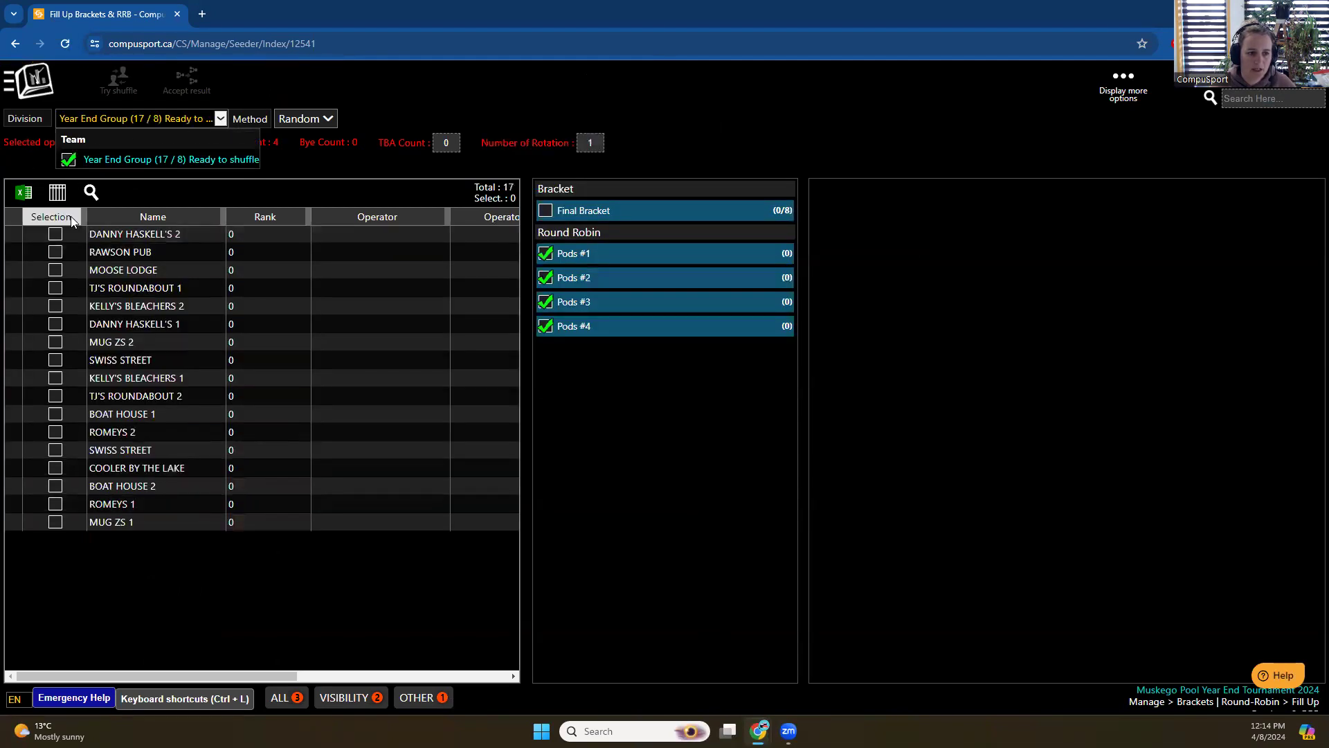
pyautogui.click(70, 216)
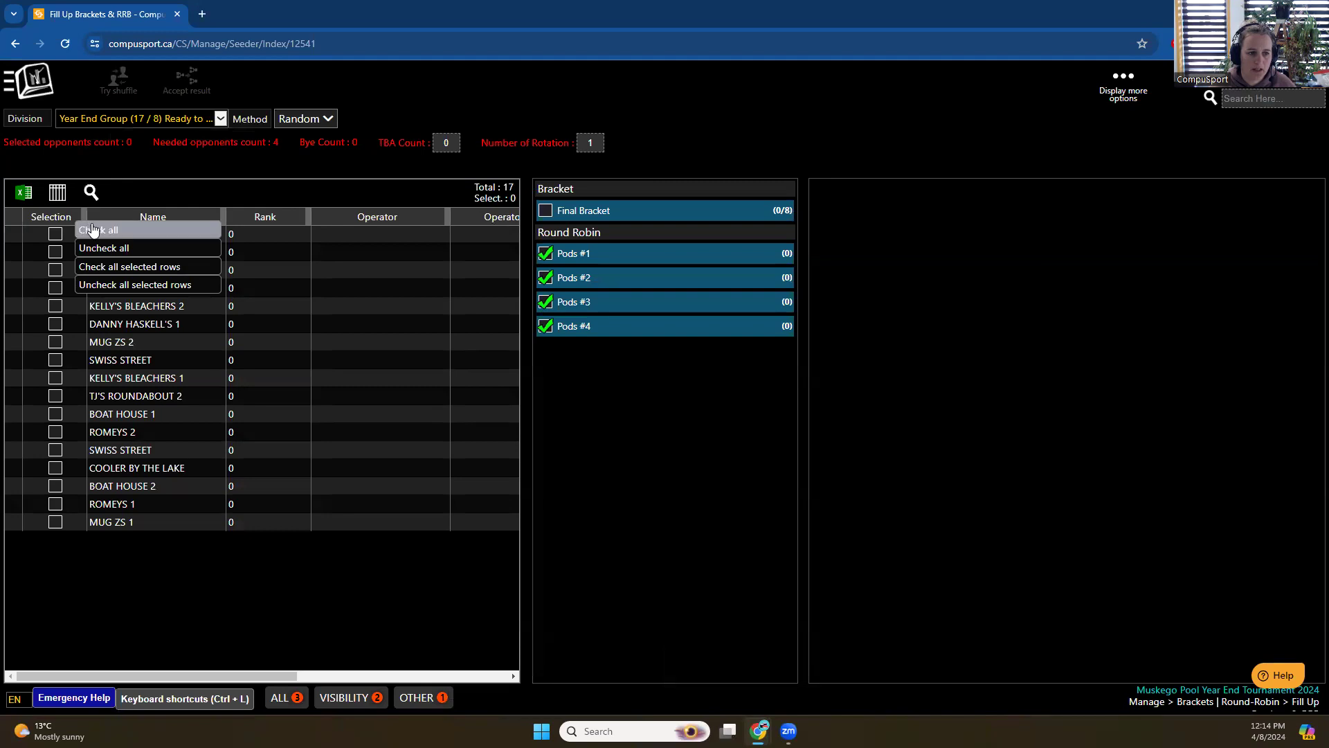
pyautogui.click(92, 229)
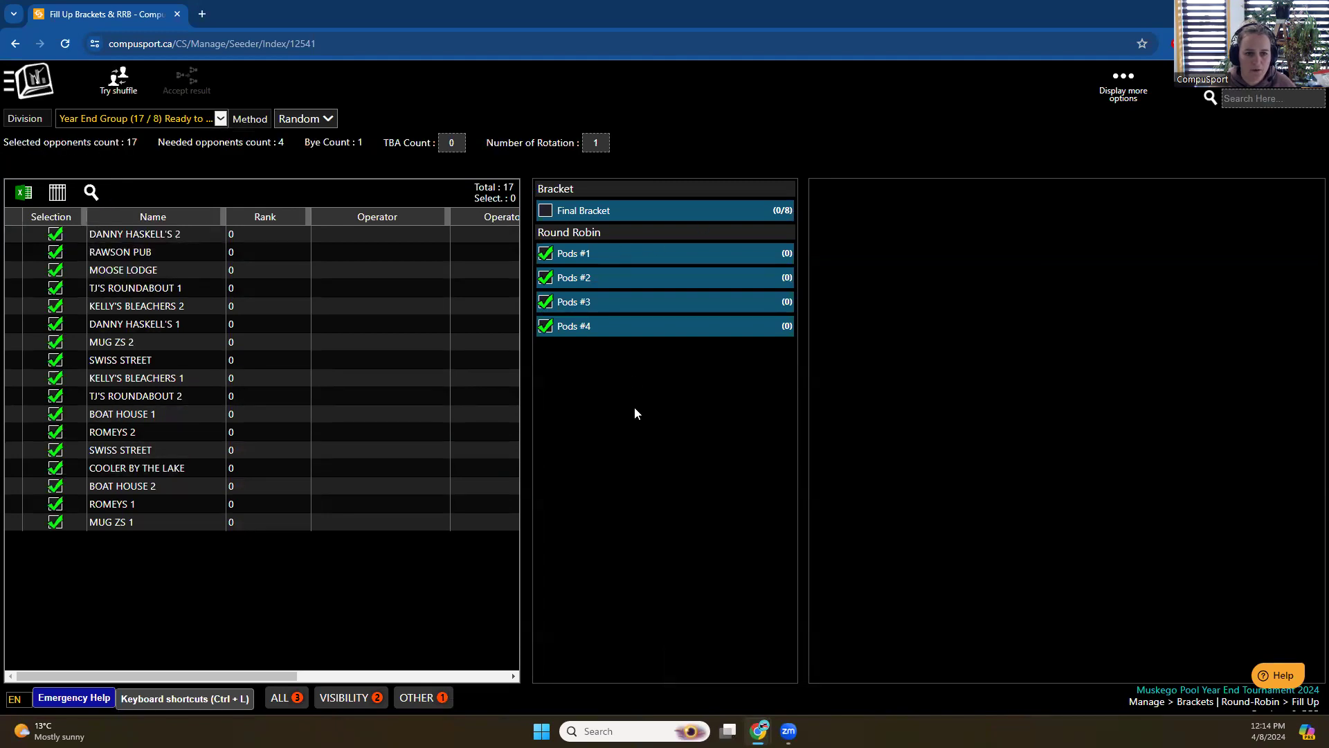
# Try the Seeded method with the teams sorted by Custom value 1, and widen that column
pyautogui.click(326, 121)
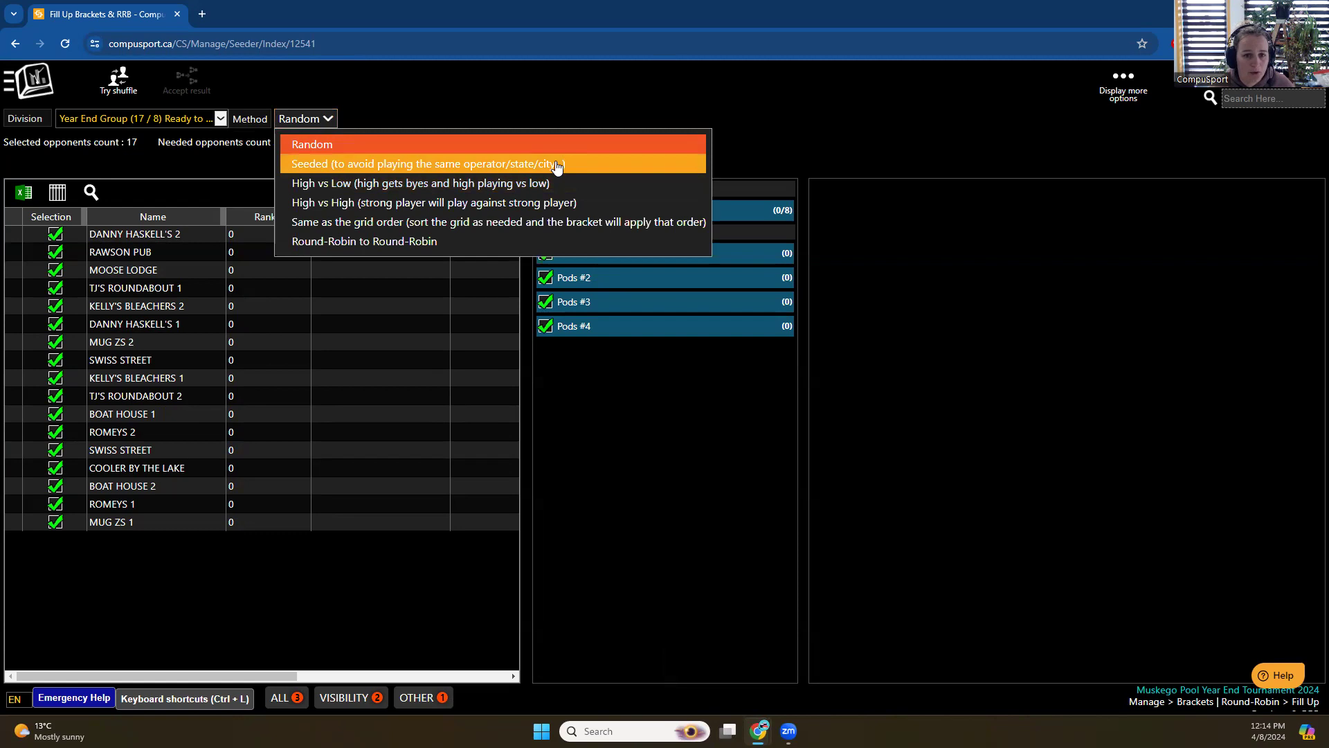
pyautogui.click(418, 164)
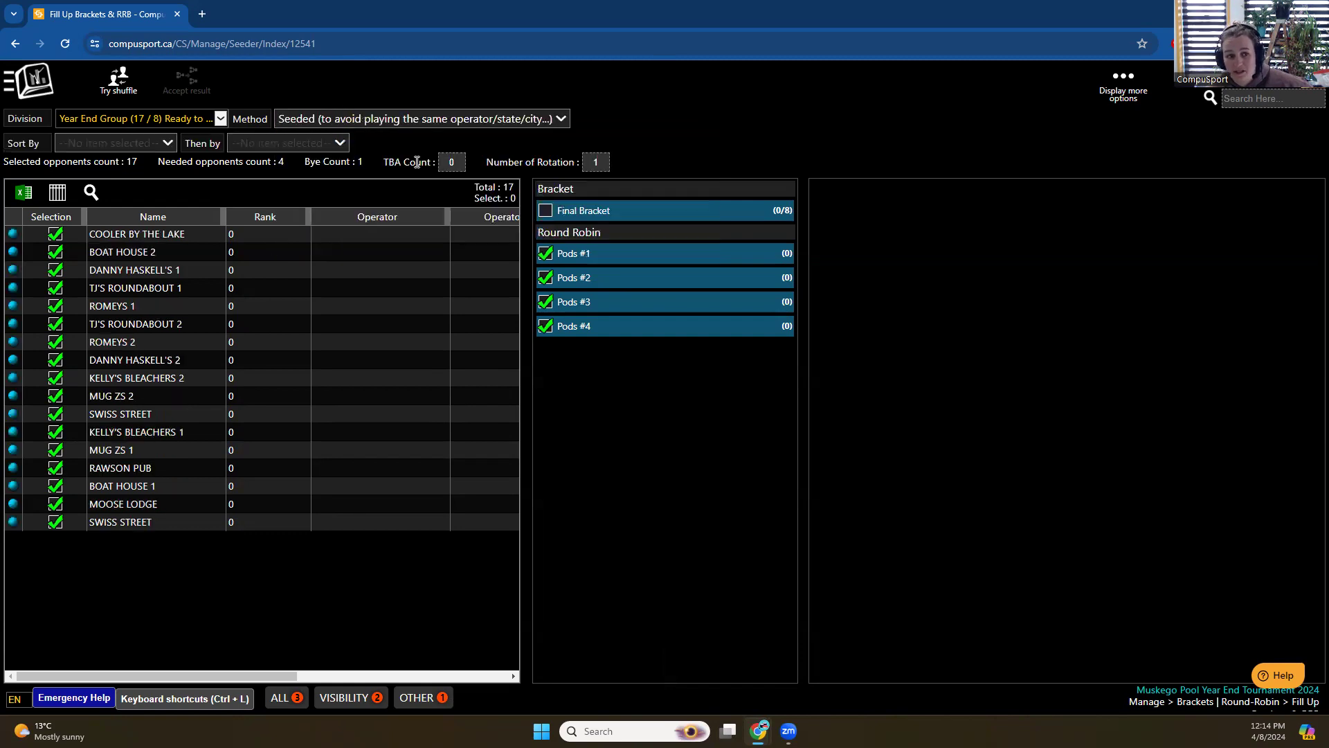
pyautogui.click(159, 143)
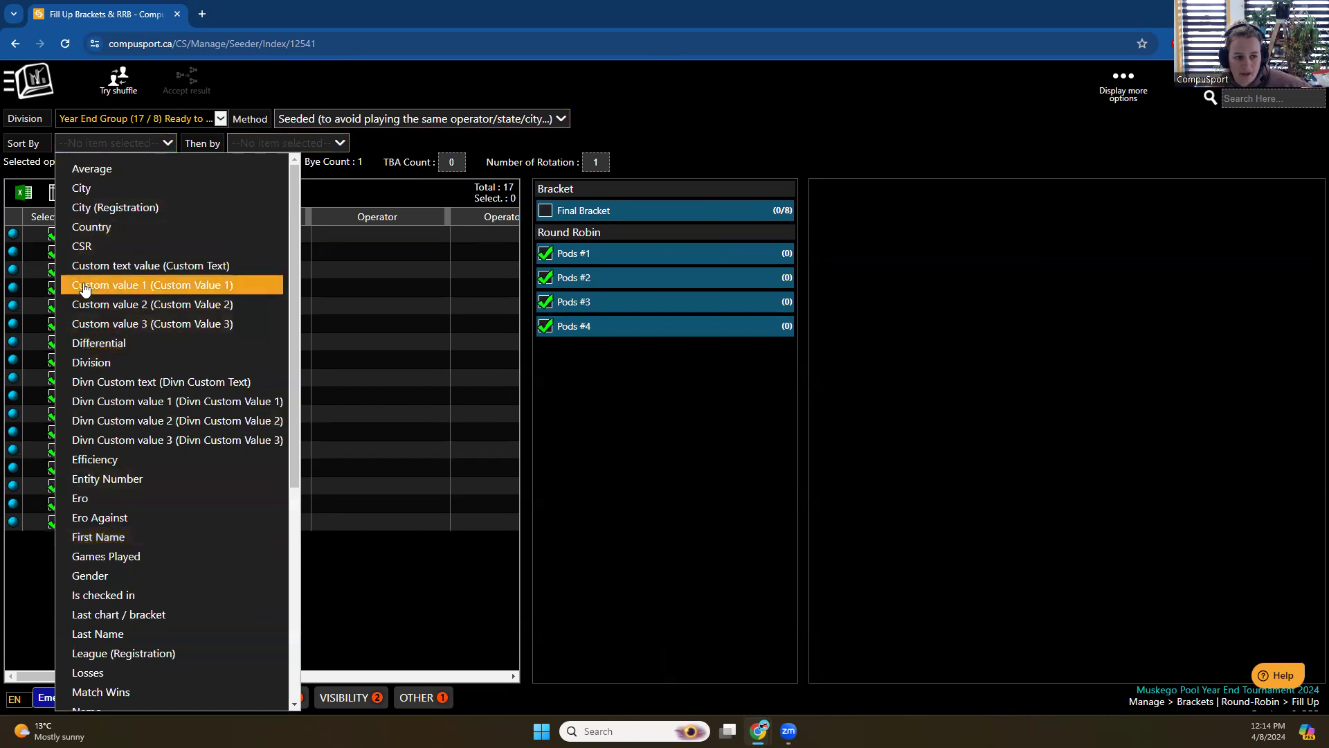
pyautogui.click(111, 289)
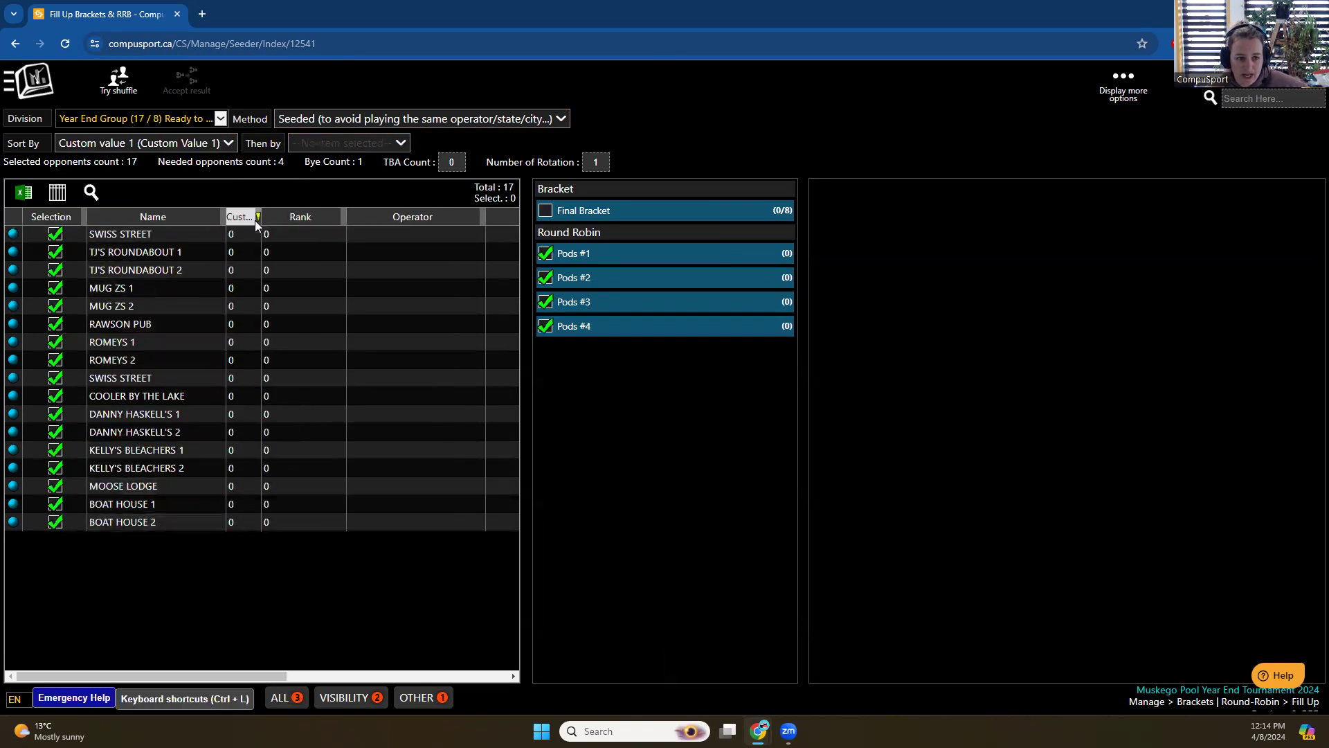
pyautogui.moveTo(268, 218); pyautogui.dragTo(315, 218)
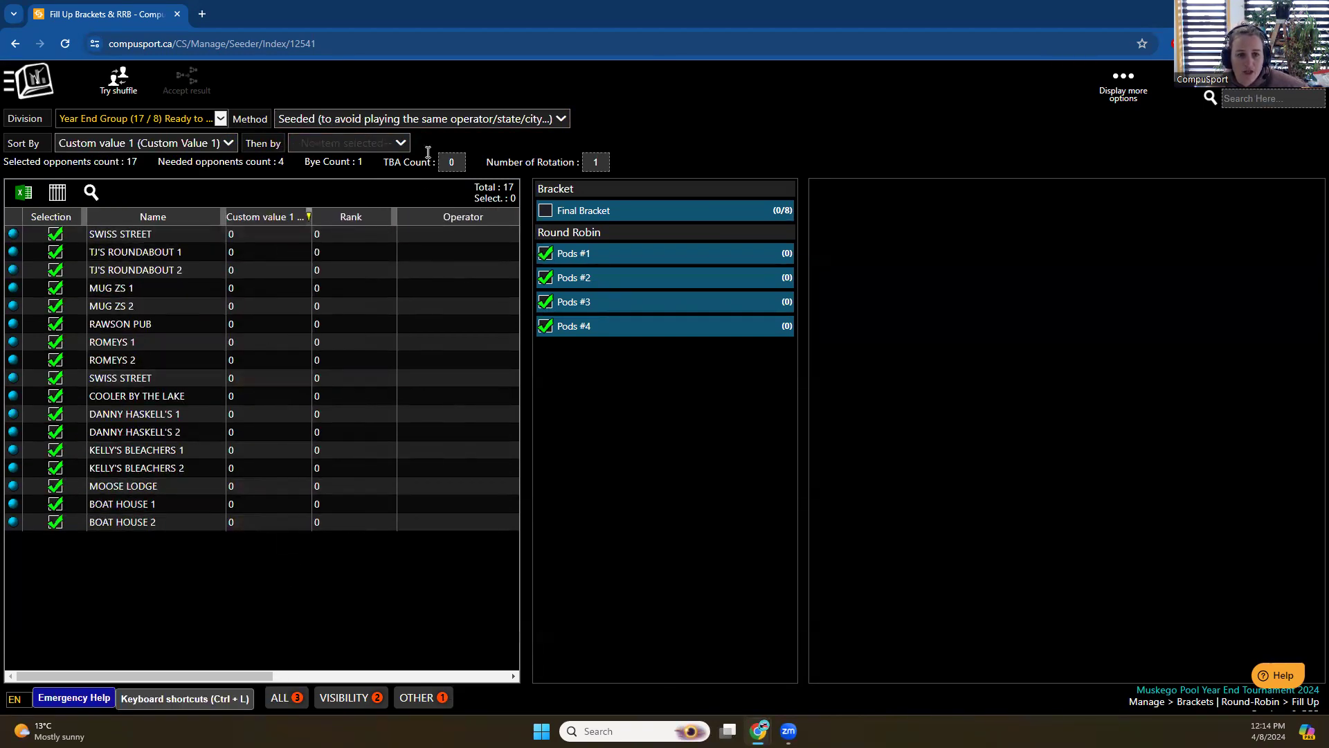
# Set the method back to Random, shuffle all checked teams into the four pods, and accept the result
pyautogui.click(455, 124)
pyautogui.click(456, 123)
pyautogui.click(367, 125)
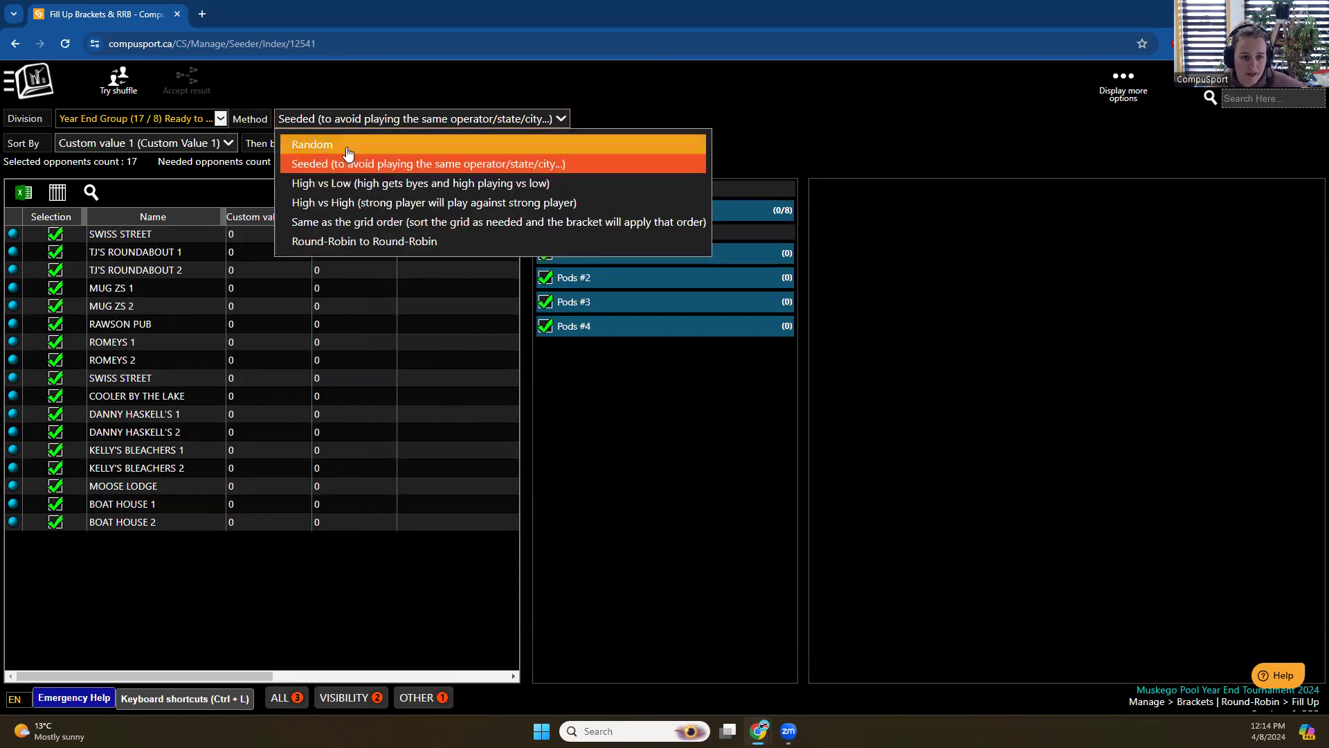
pyautogui.click(301, 147)
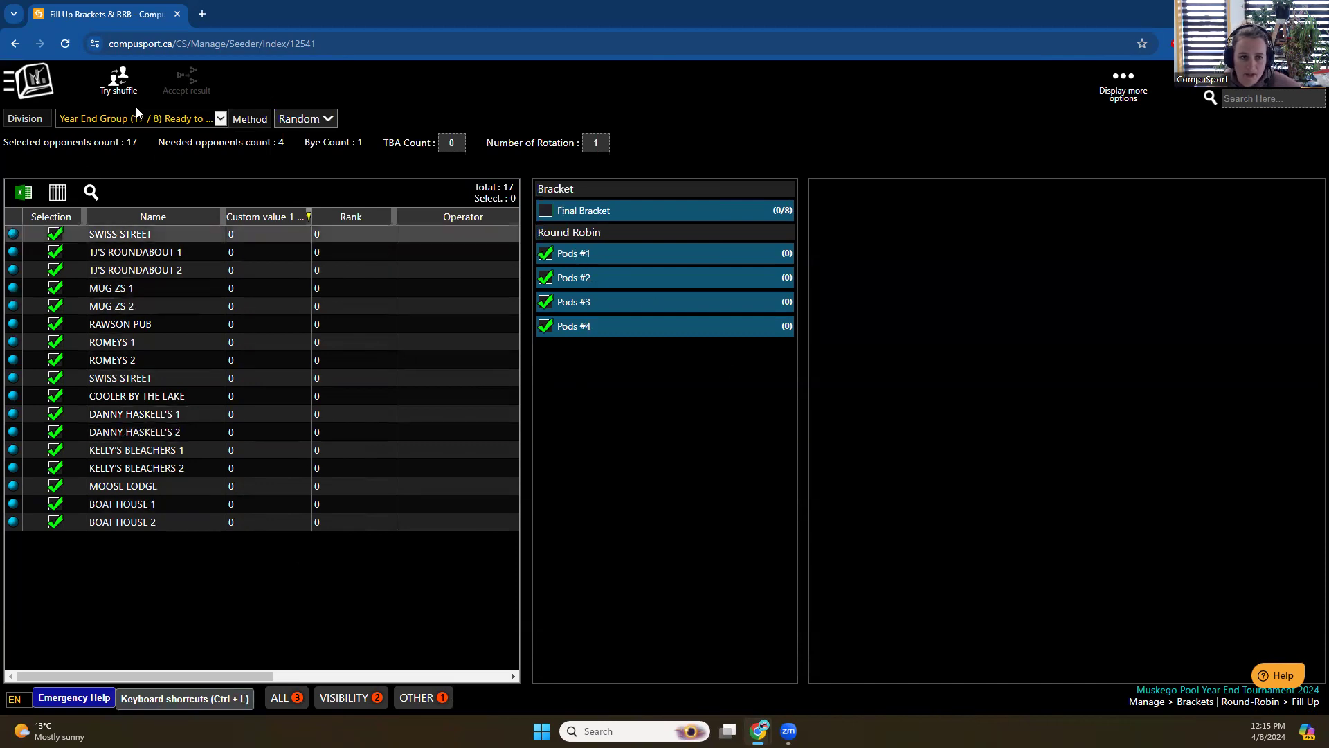
pyautogui.click(117, 81)
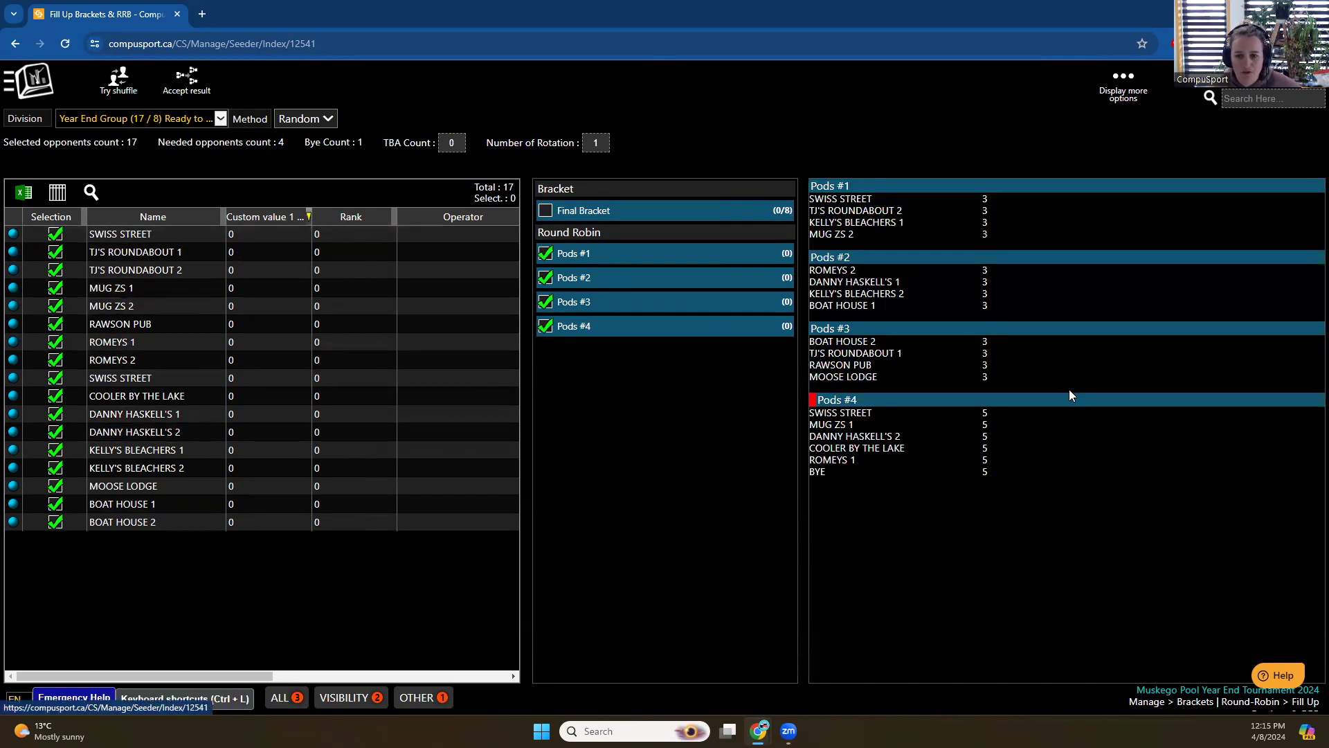
pyautogui.click(200, 97)
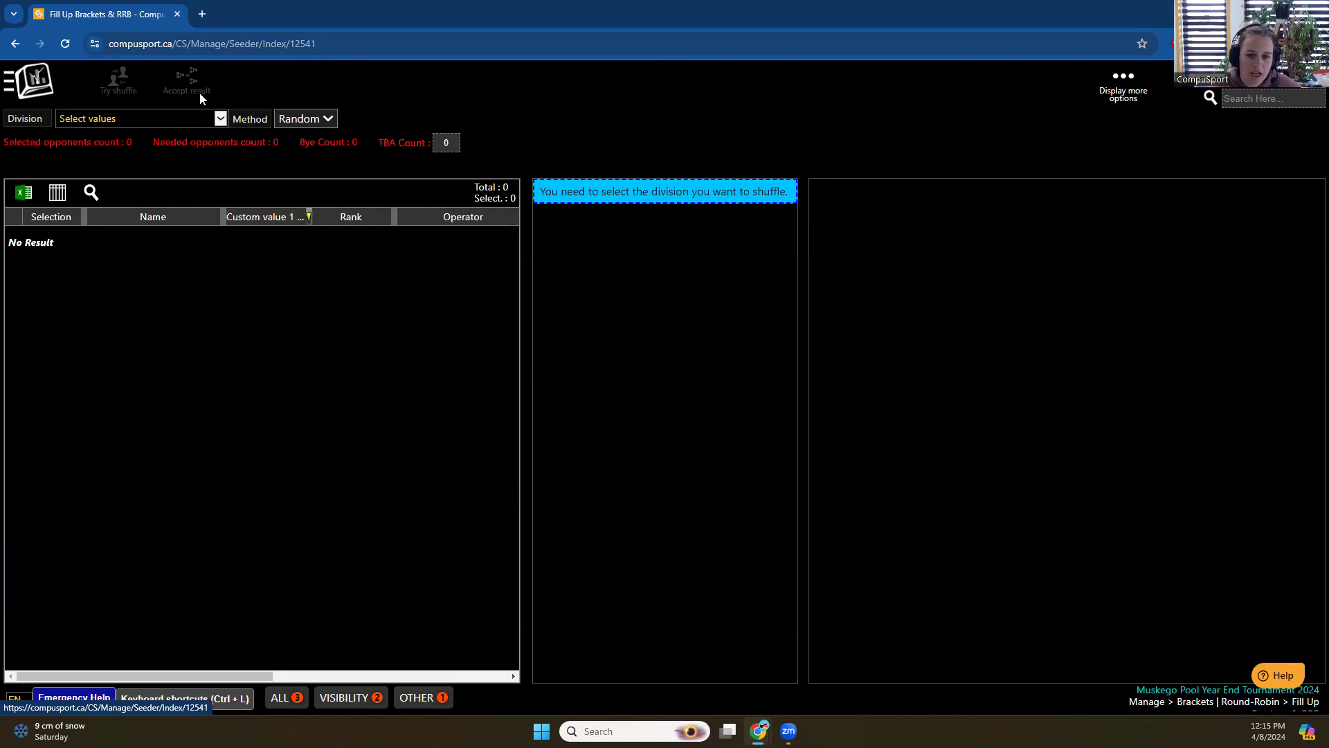
pyautogui.click(44, 87)
pyautogui.scroll(-5, 327, 476)
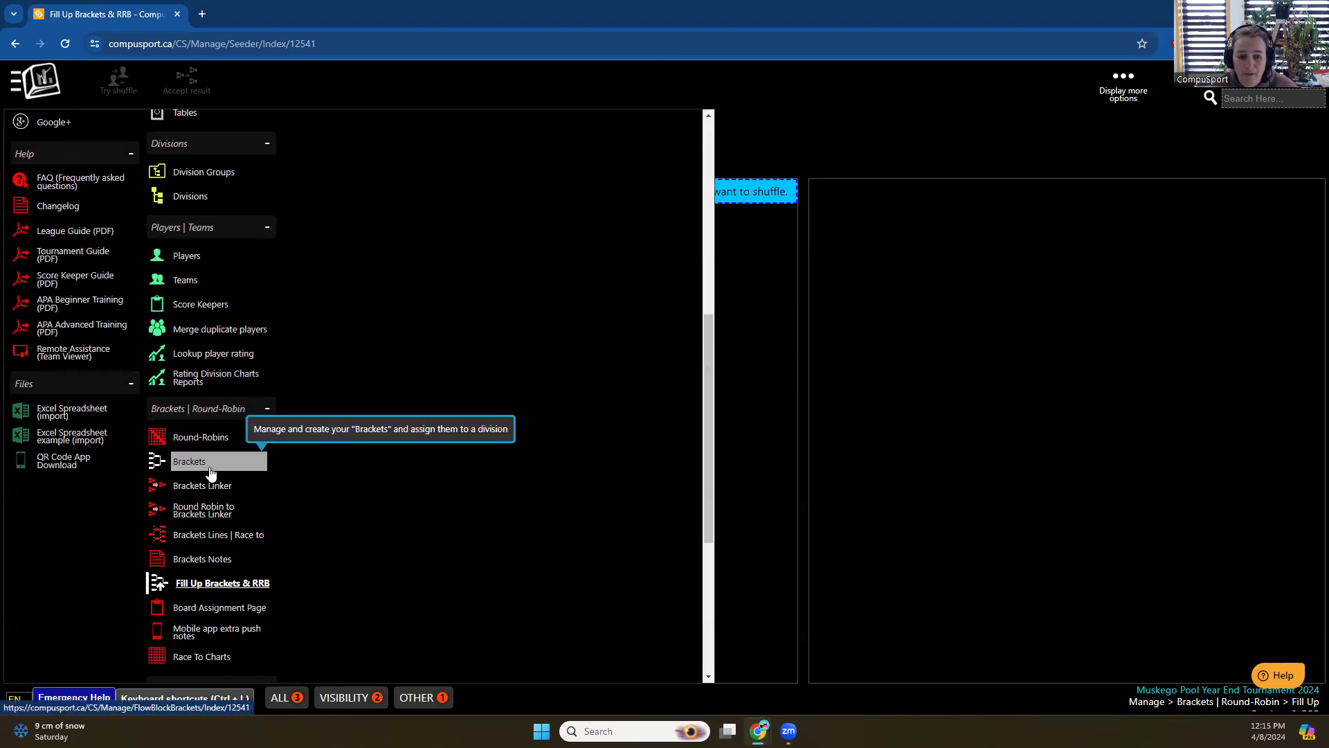
pyautogui.click(923, 425)
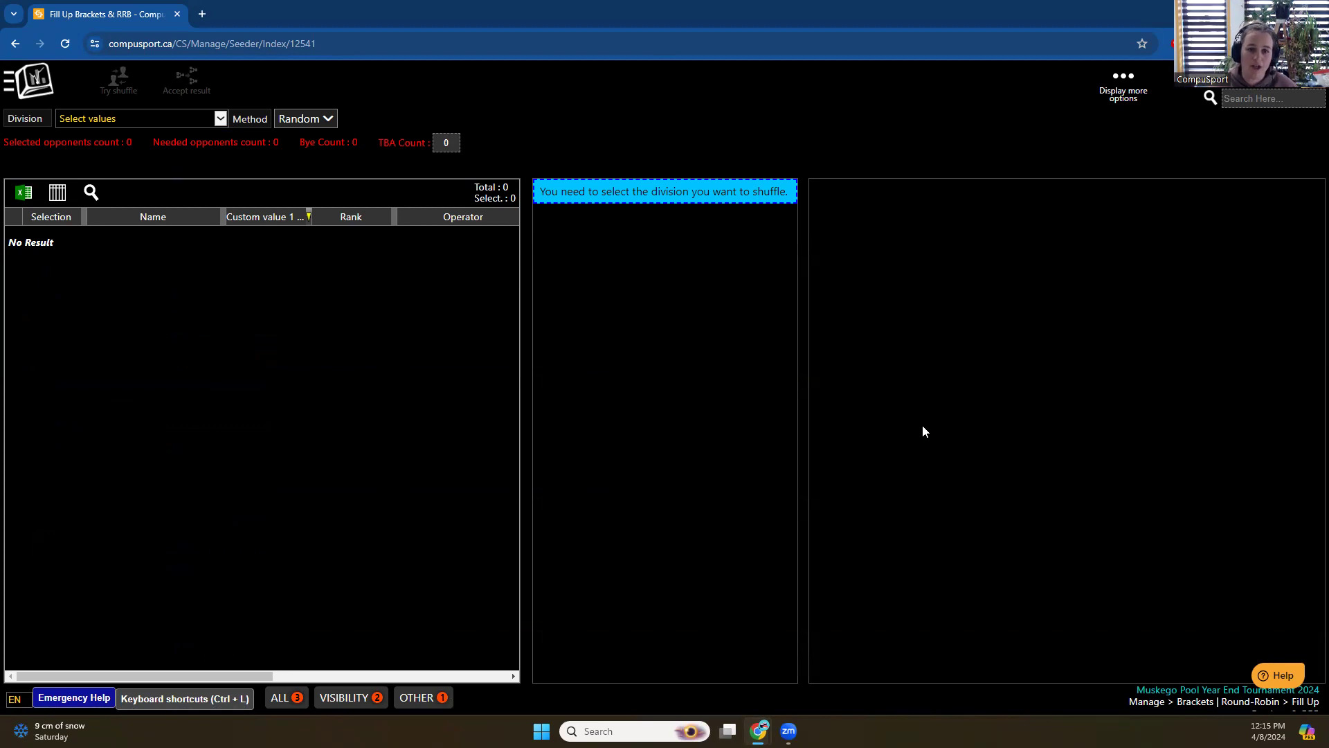
# Load the Year End Group division again for filling the Final Bracket
pyautogui.click(220, 118)
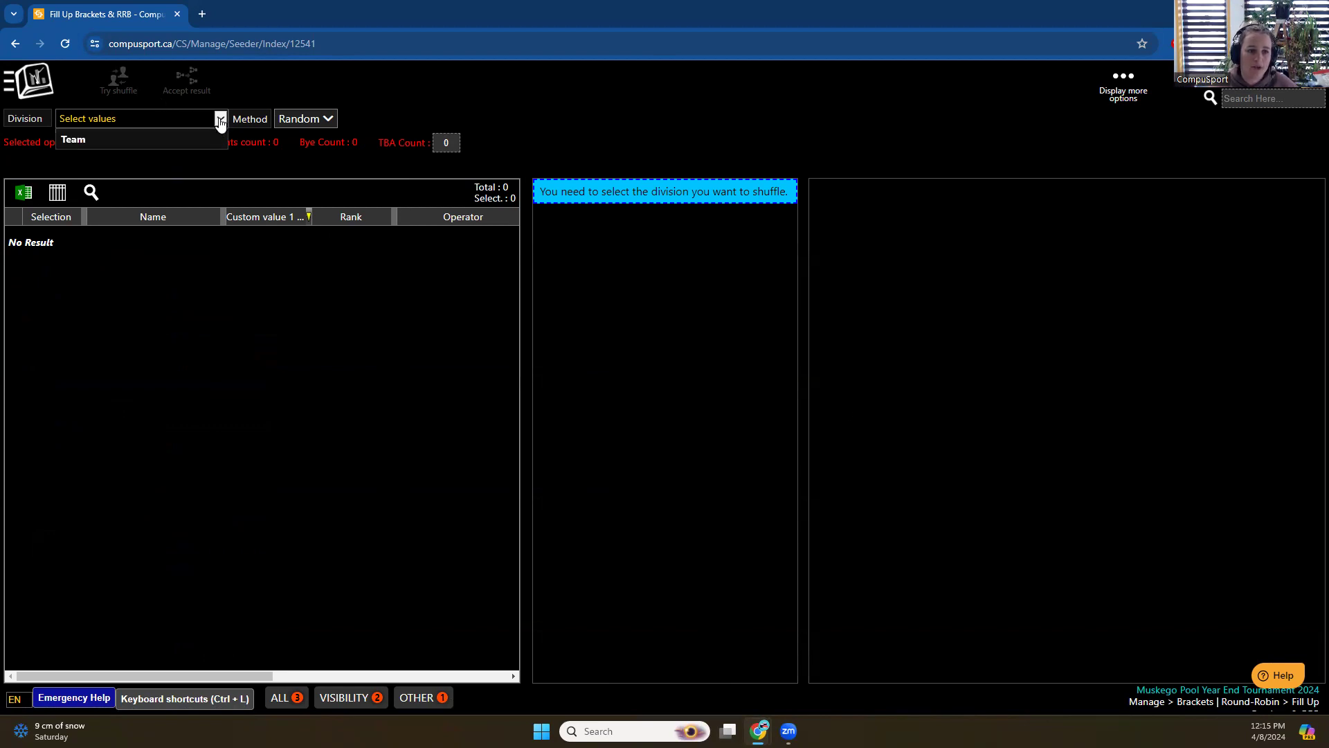
pyautogui.click(88, 156)
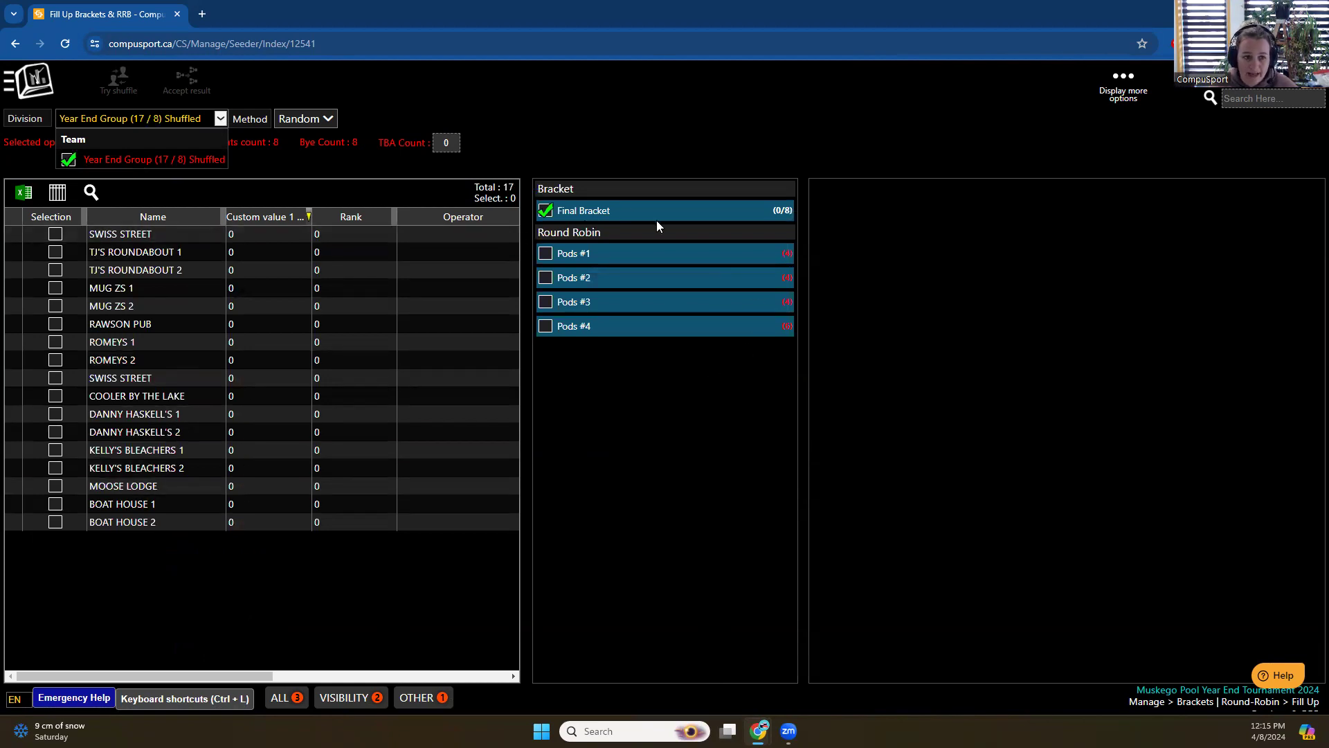
pyautogui.click(349, 173)
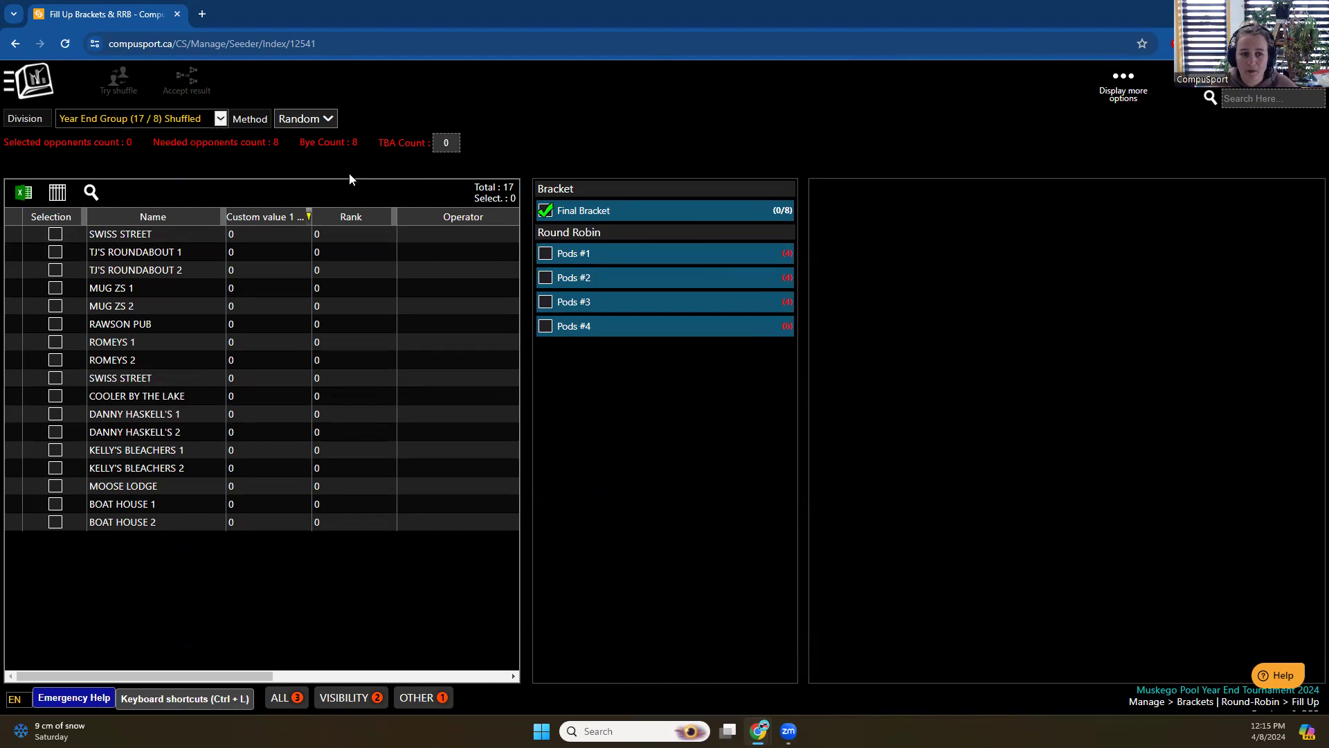
# Change the Final Bracket's fill method to Seeded and sort the teams by Rank
pyautogui.click(316, 122)
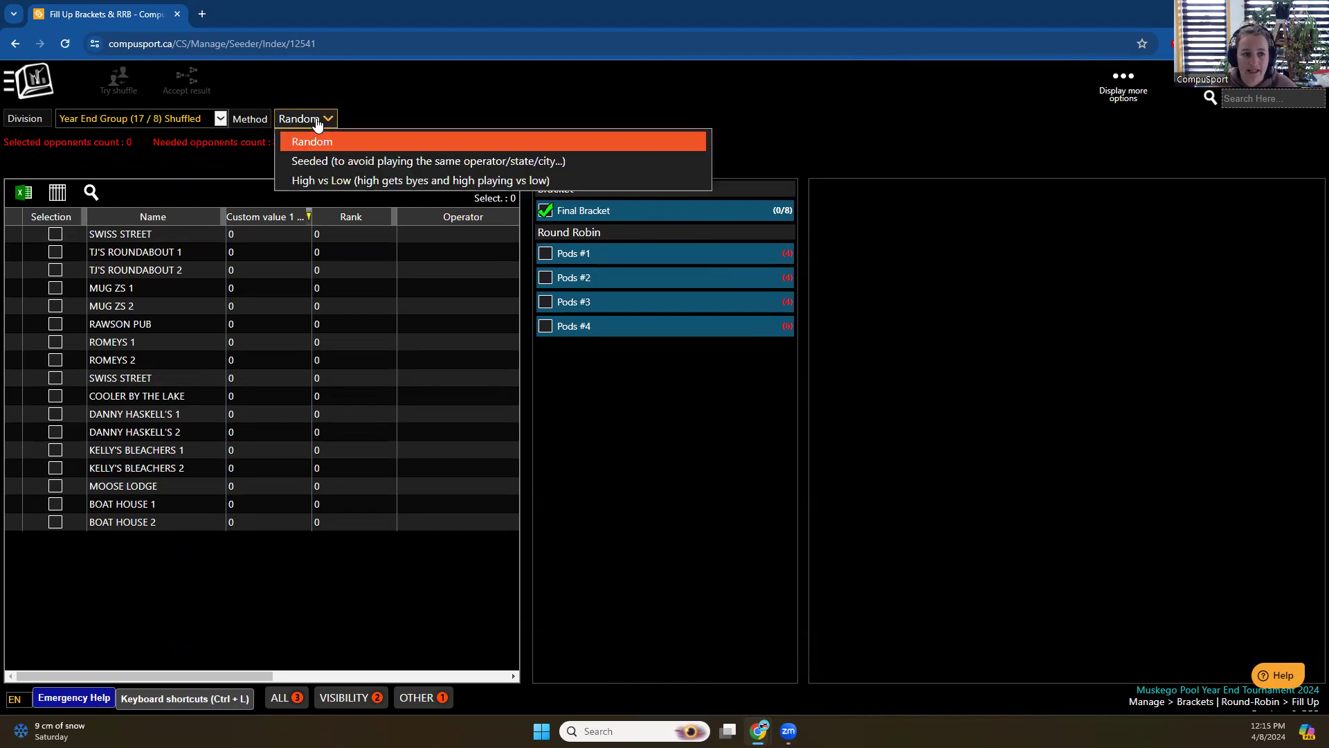
pyautogui.click(330, 159)
pyautogui.click(168, 145)
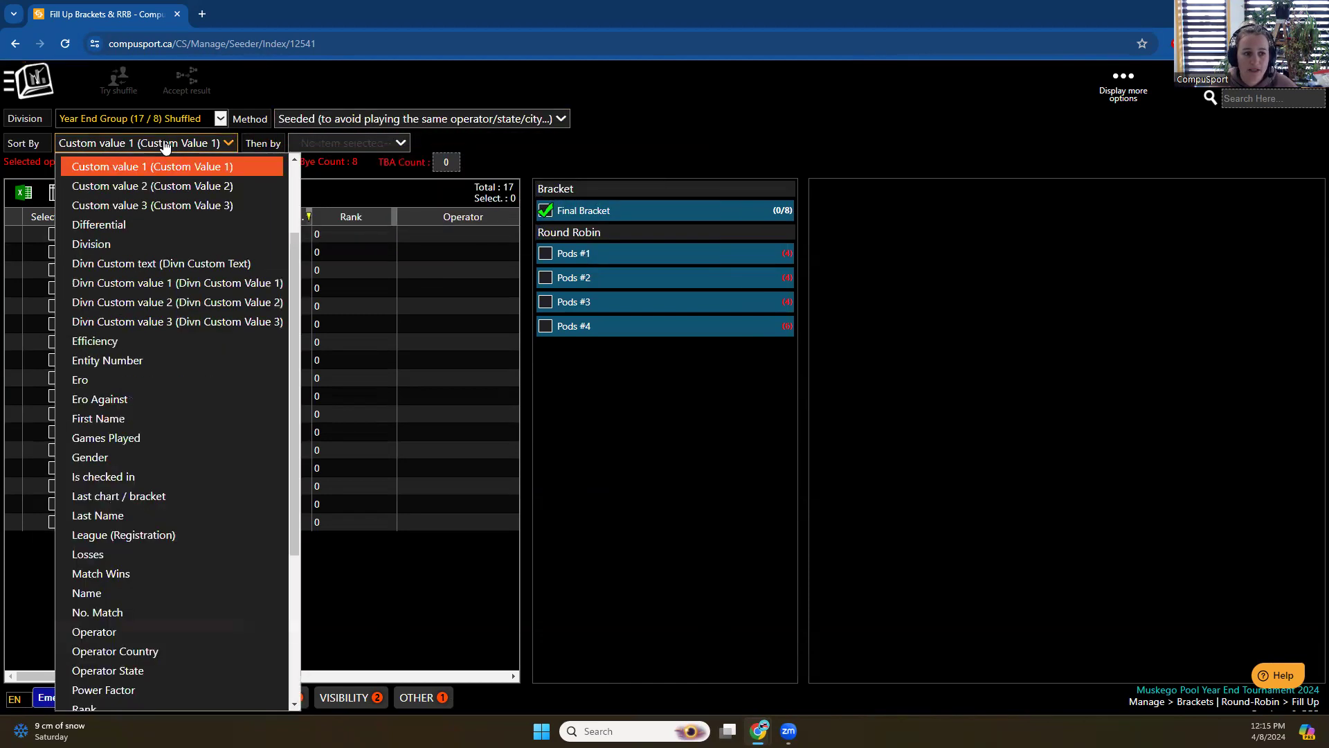
pyautogui.scroll(2, 153, 532)
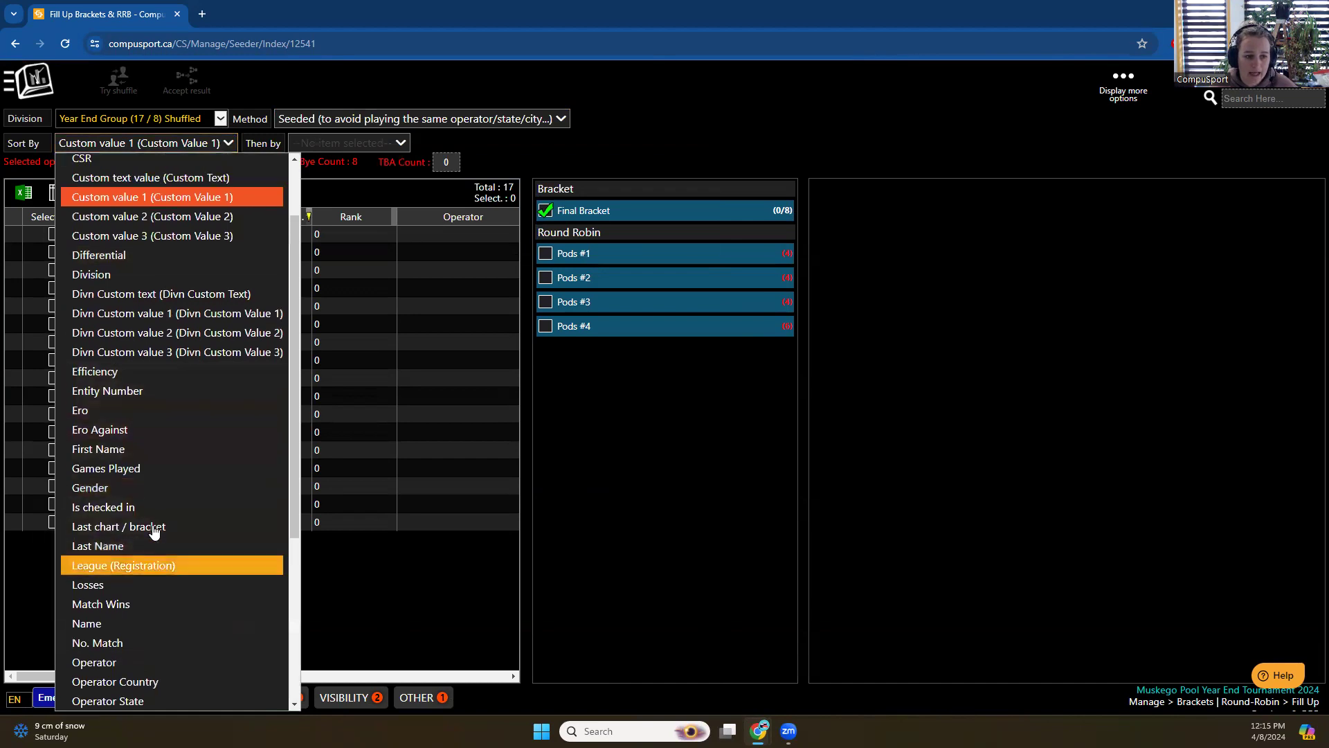
pyautogui.scroll(-3, 154, 530)
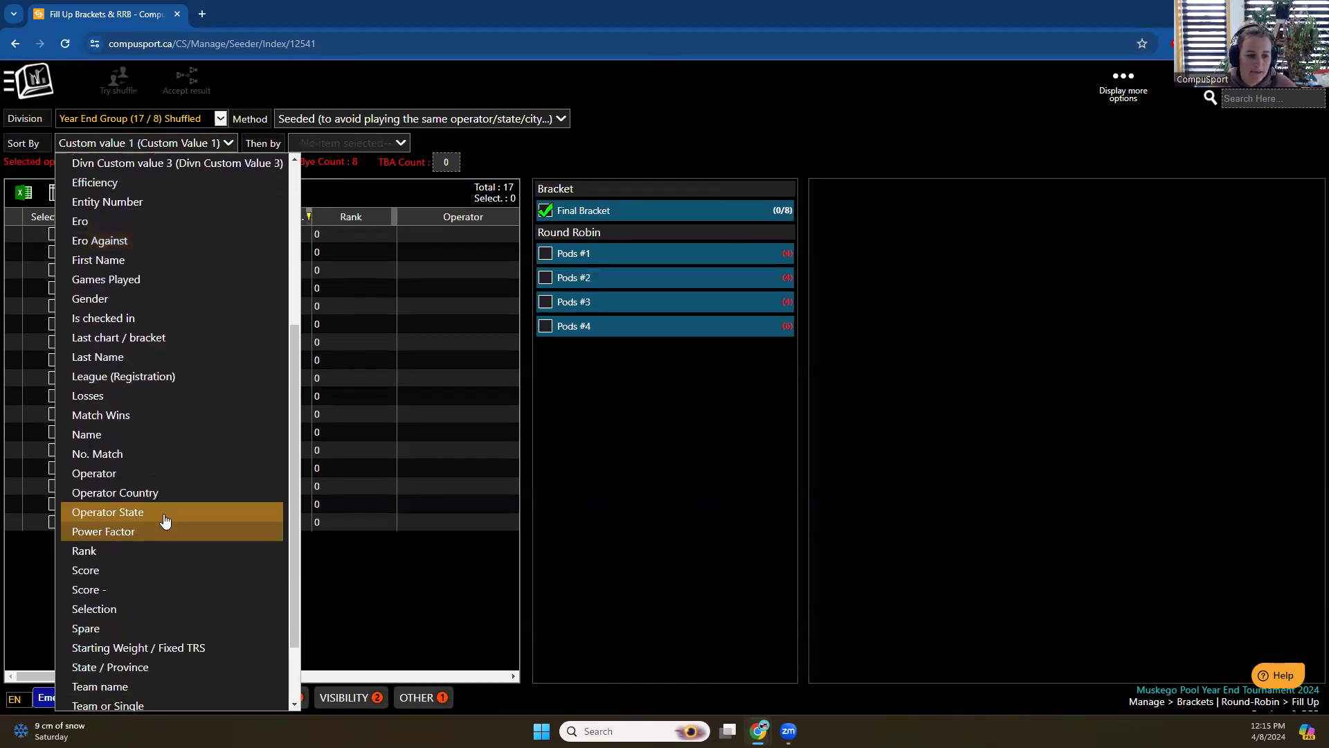
pyautogui.scroll(-3, 162, 521)
pyautogui.click(101, 473)
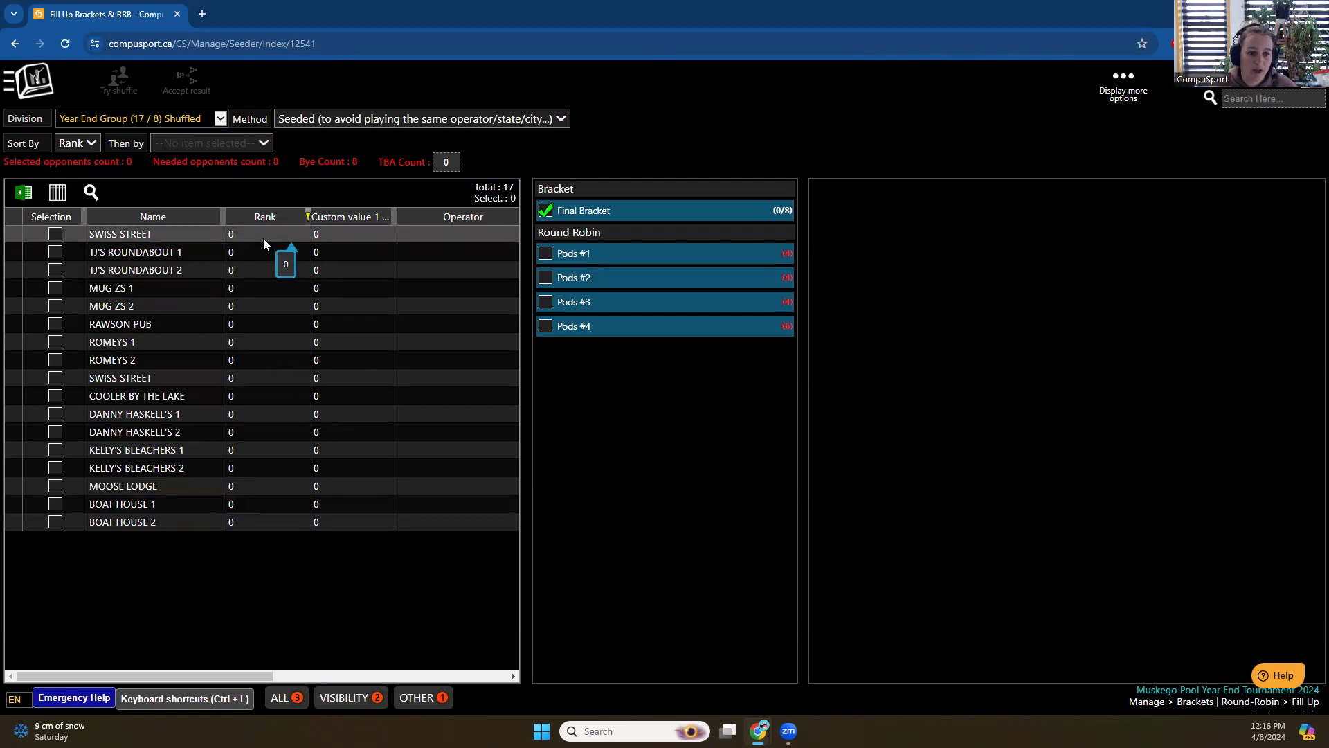
# Check the first eight teams, from SWISS STREET to ROMEYS 2, and try shuffling them into the Final Bracket
pyautogui.click(55, 234)
pyautogui.click(56, 252)
pyautogui.click(56, 272)
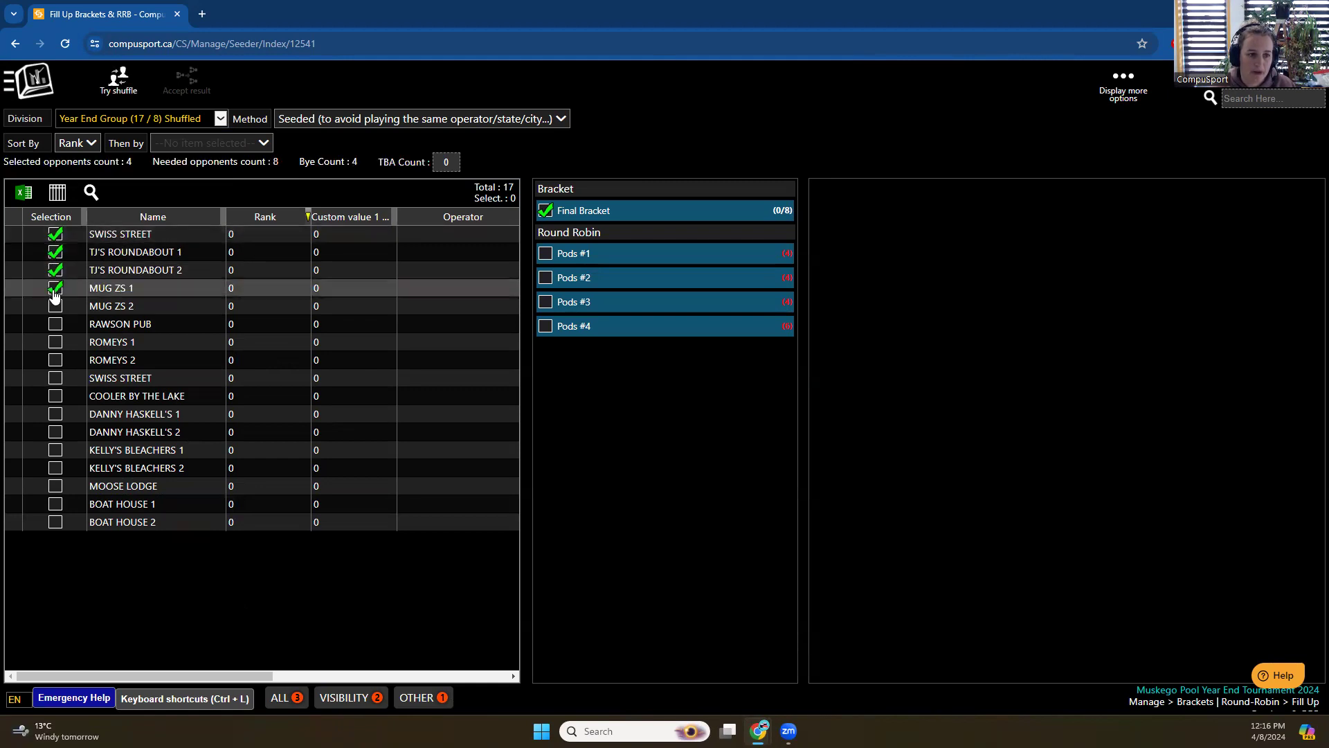
pyautogui.click(56, 288)
pyautogui.click(55, 306)
pyautogui.click(55, 324)
pyautogui.click(56, 342)
pyautogui.click(55, 360)
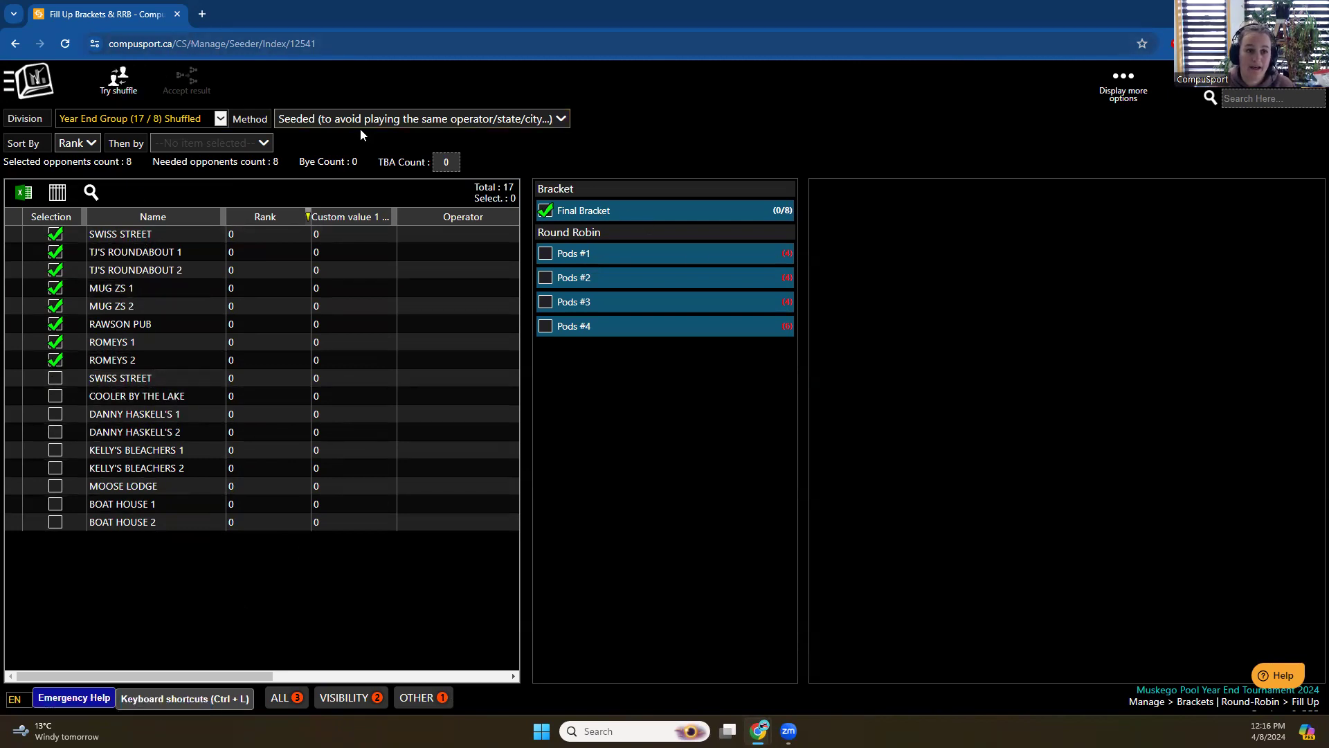
pyautogui.click(115, 85)
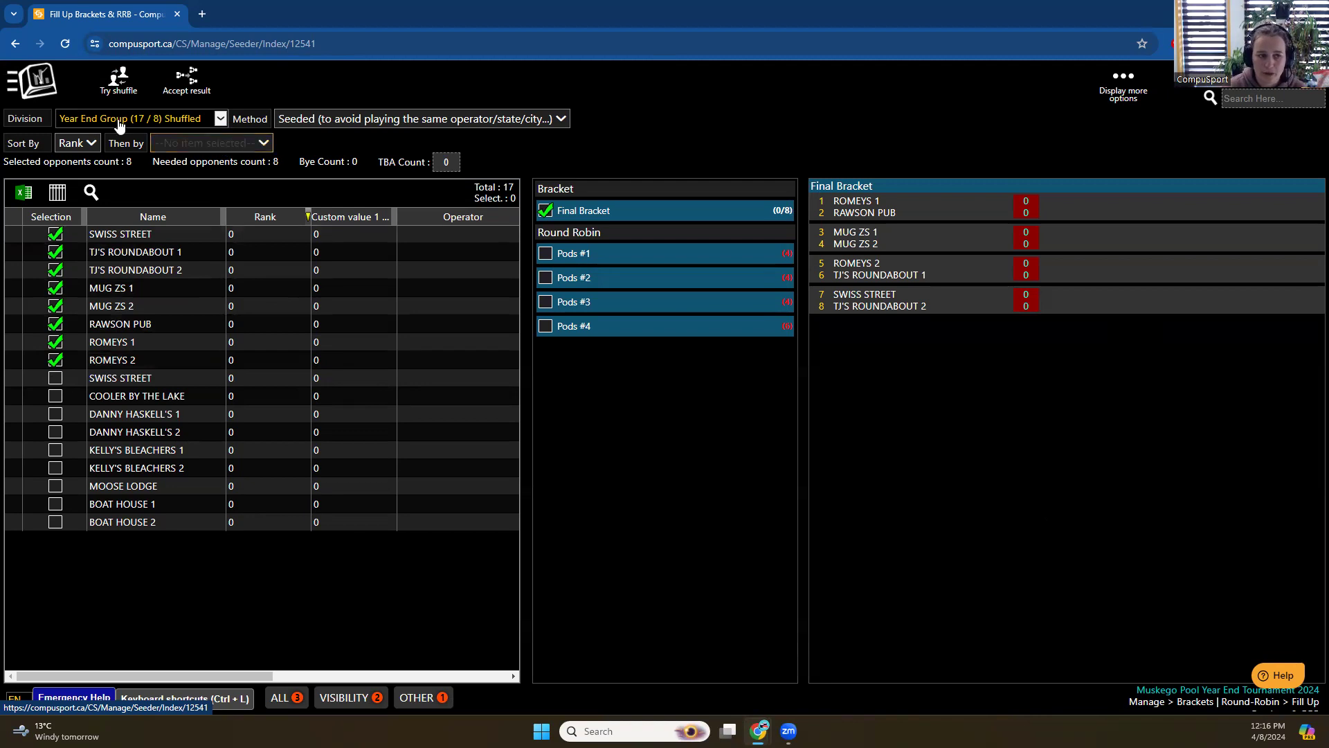
# Leave the bracket filling without accepting the shuffle and open the Surfaces Scheduler
pyautogui.click(42, 87)
pyautogui.scroll(-5, 291, 296)
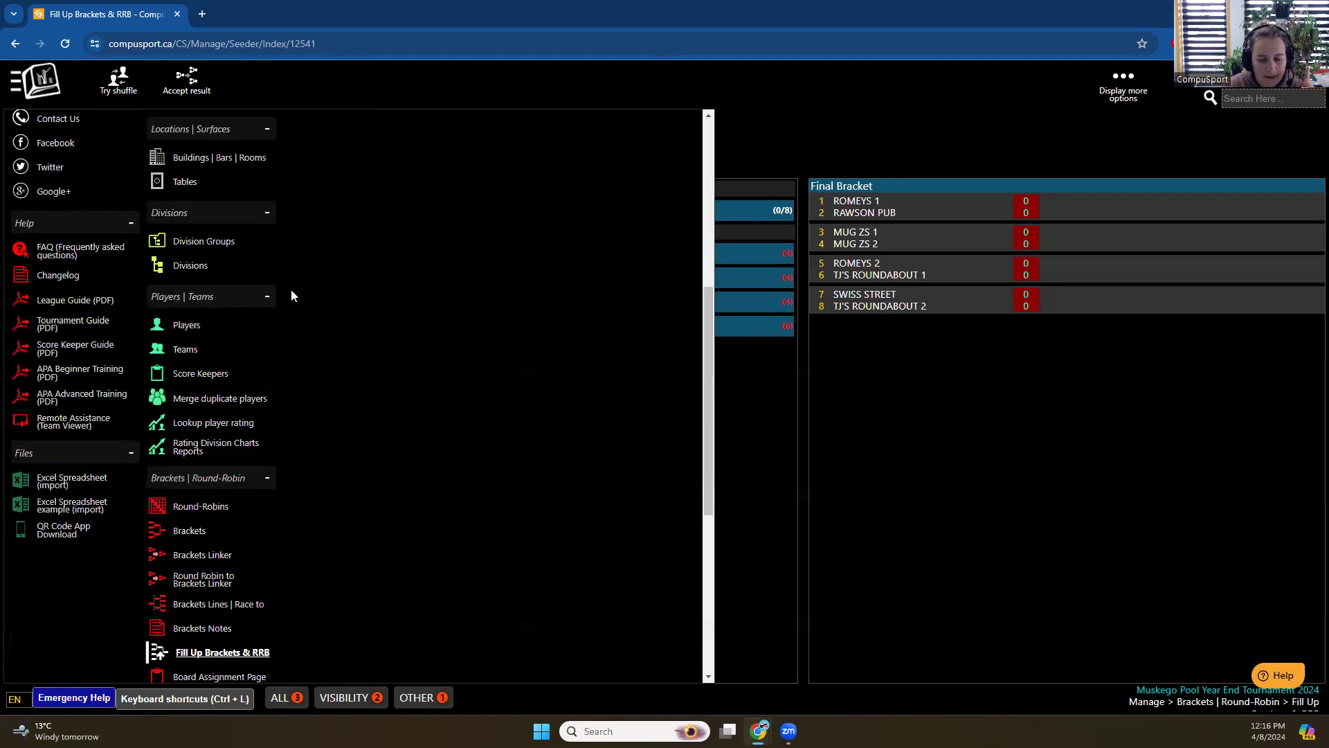
pyautogui.scroll(-4, 292, 296)
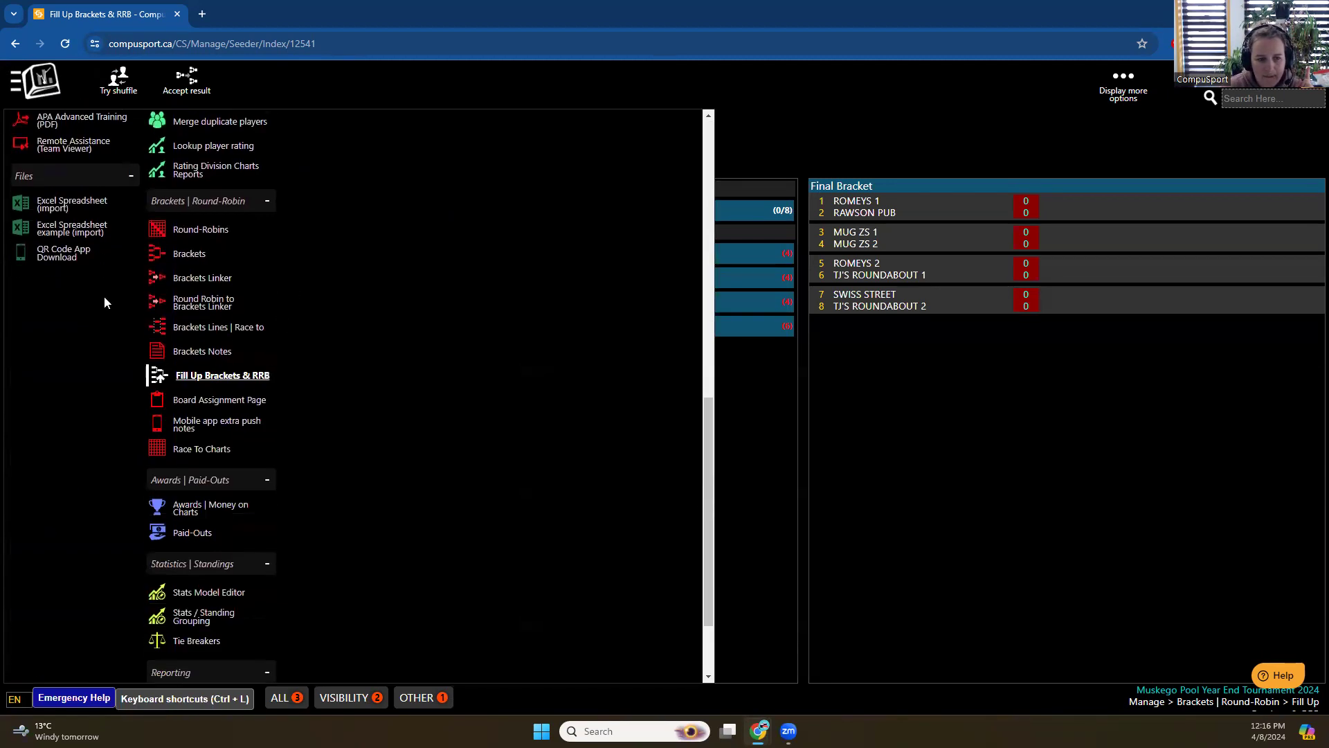
pyautogui.scroll(5, 303, 353)
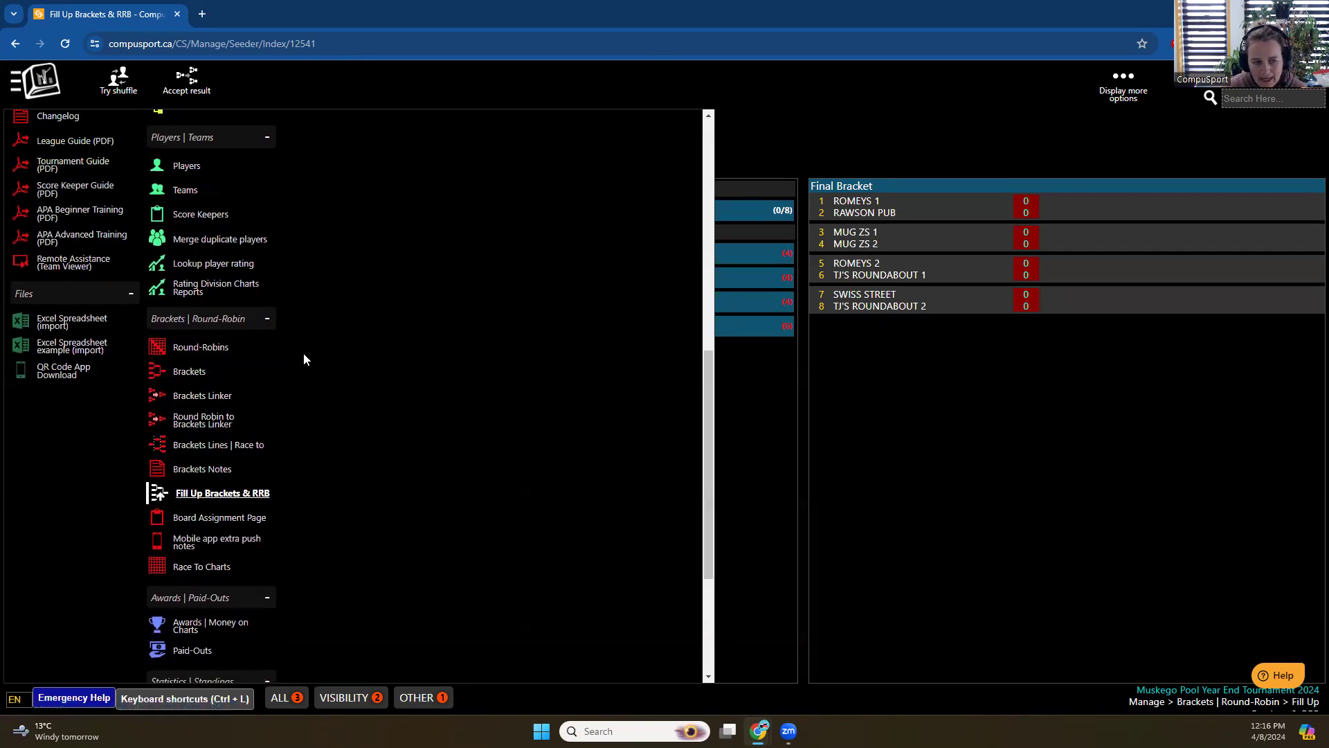
pyautogui.scroll(1, 304, 353)
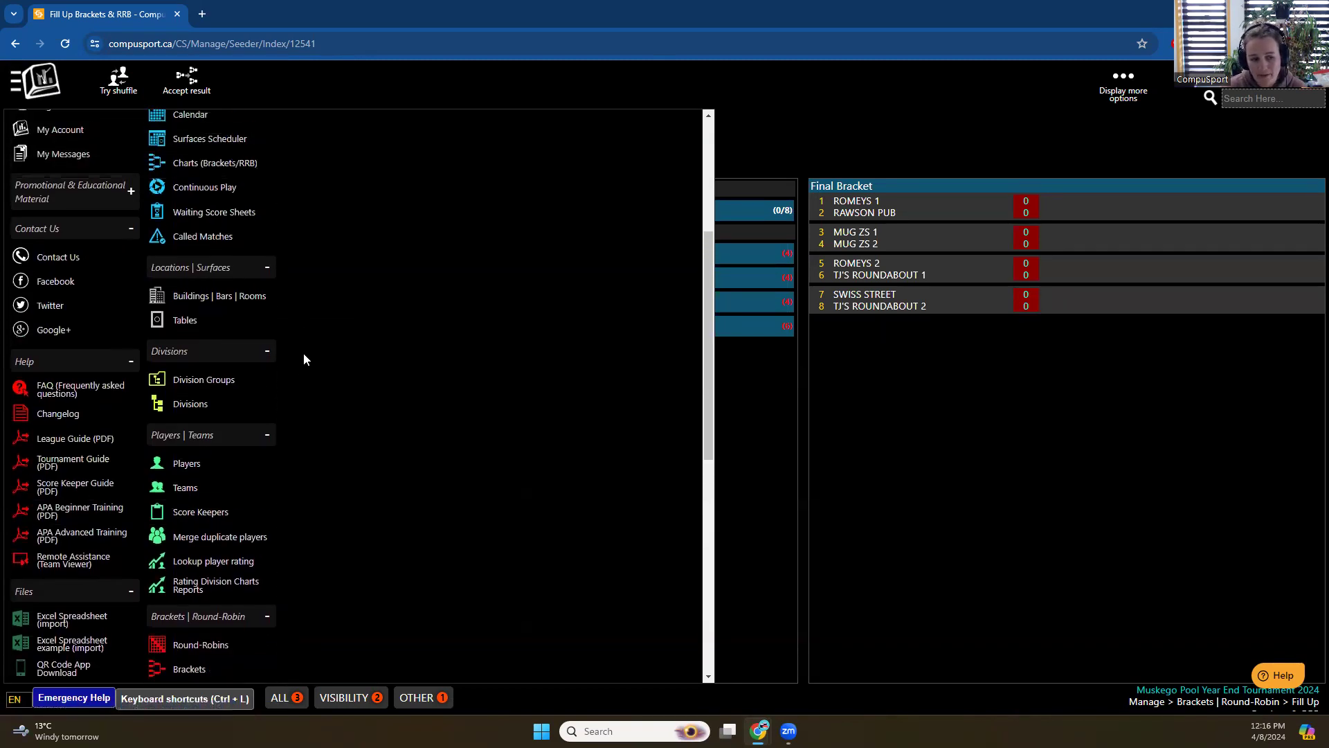
pyautogui.scroll(-4, 303, 353)
pyautogui.scroll(8, 434, 417)
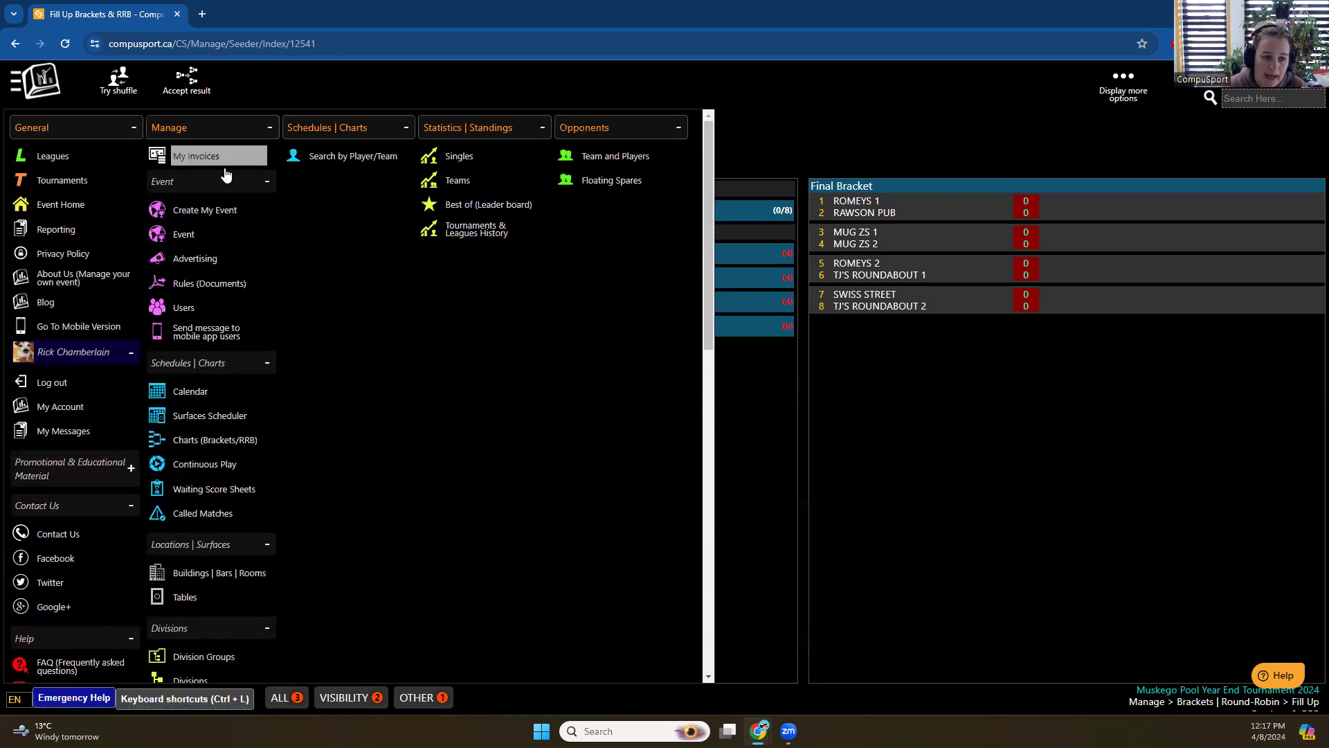
pyautogui.click(200, 417)
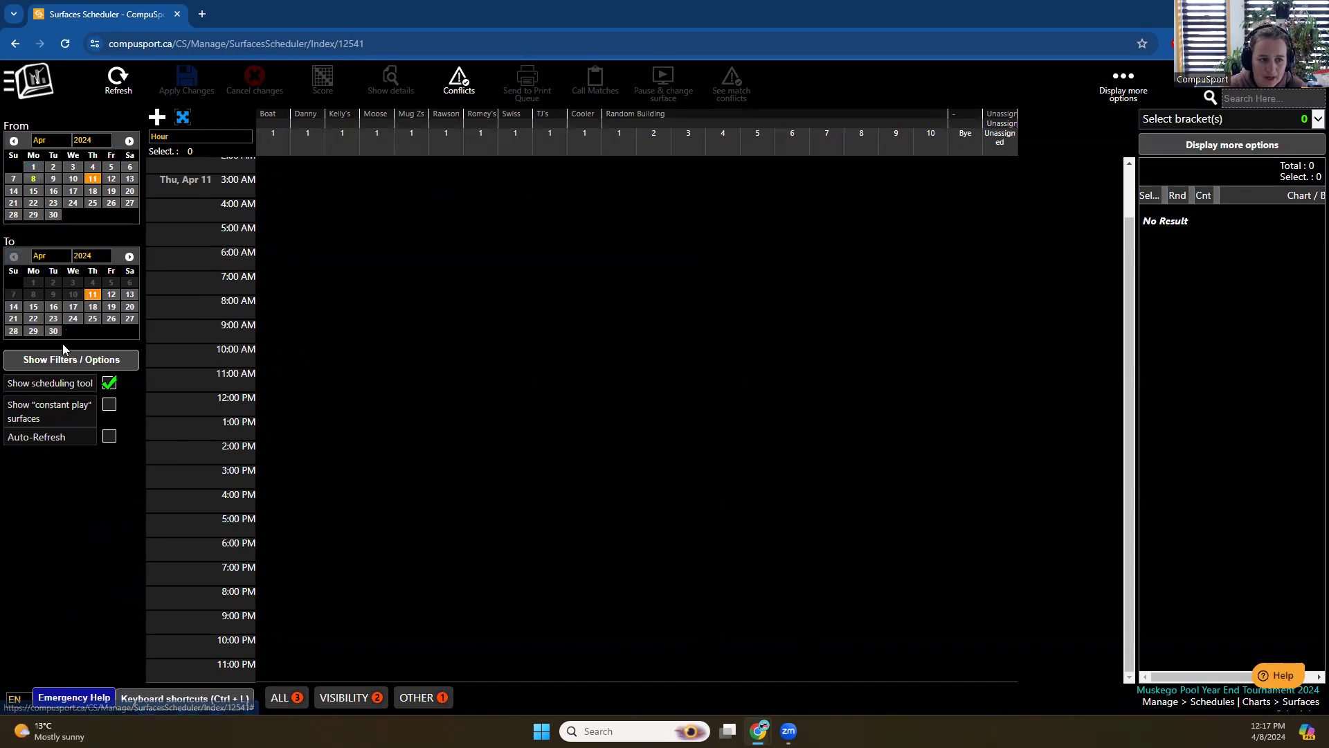
# Filter the schedule to the time range 07:00 PM to 11:00 PM on Thursdays only, and apply the filter
pyautogui.click(54, 372)
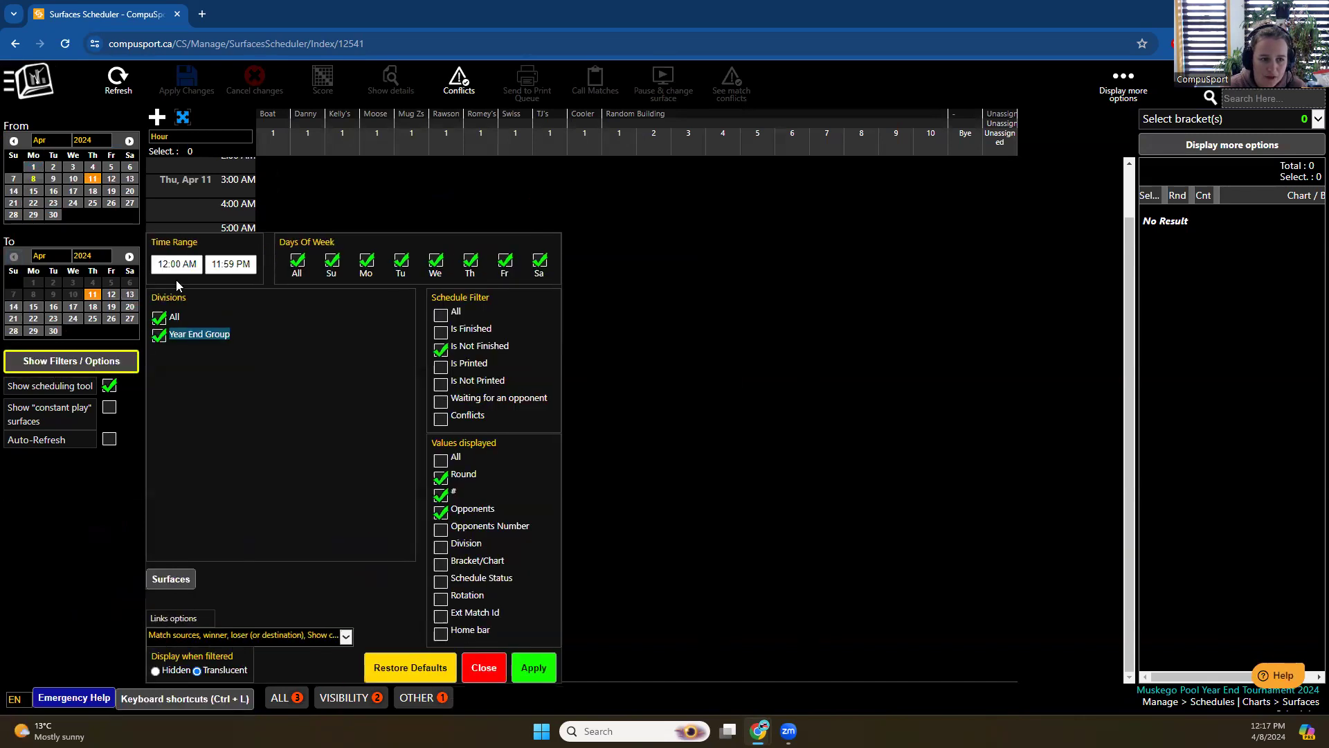
pyautogui.click(259, 407)
pyautogui.click(289, 305)
pyautogui.click(249, 267)
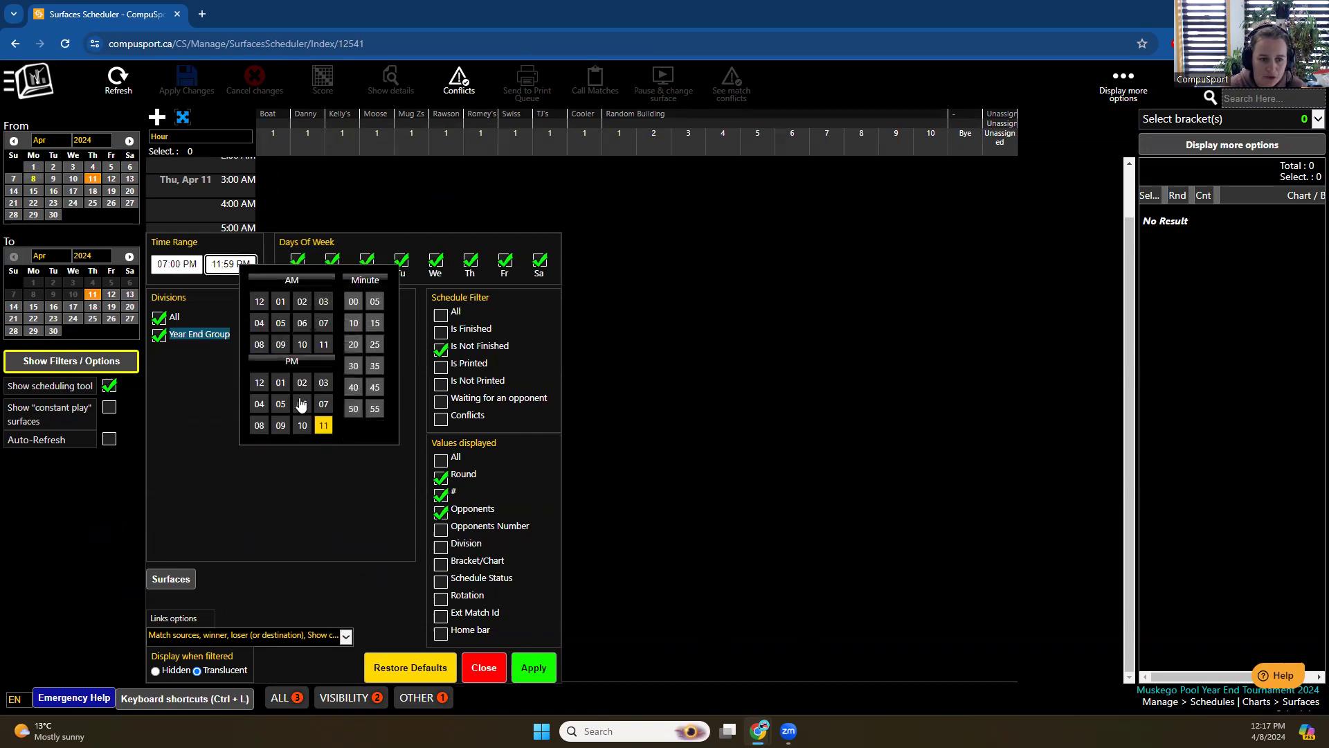
pyautogui.click(353, 301)
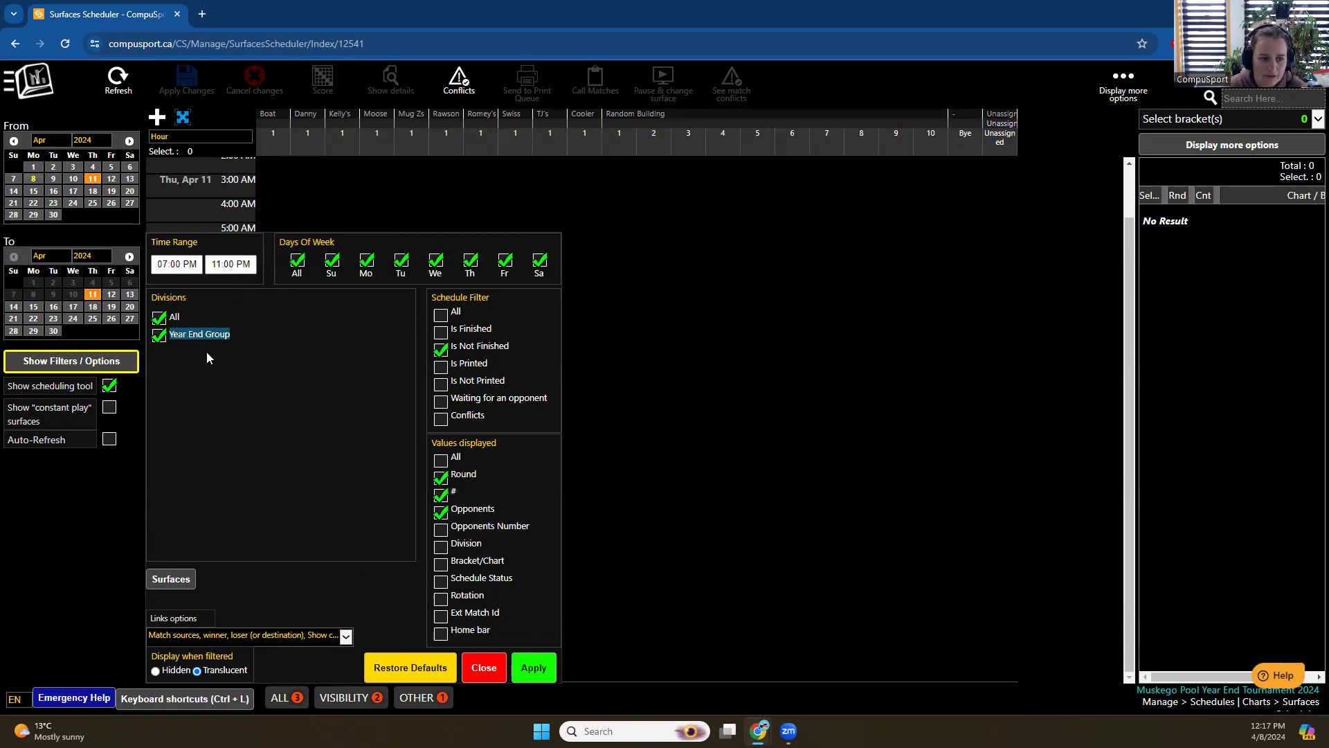
pyautogui.click(297, 261)
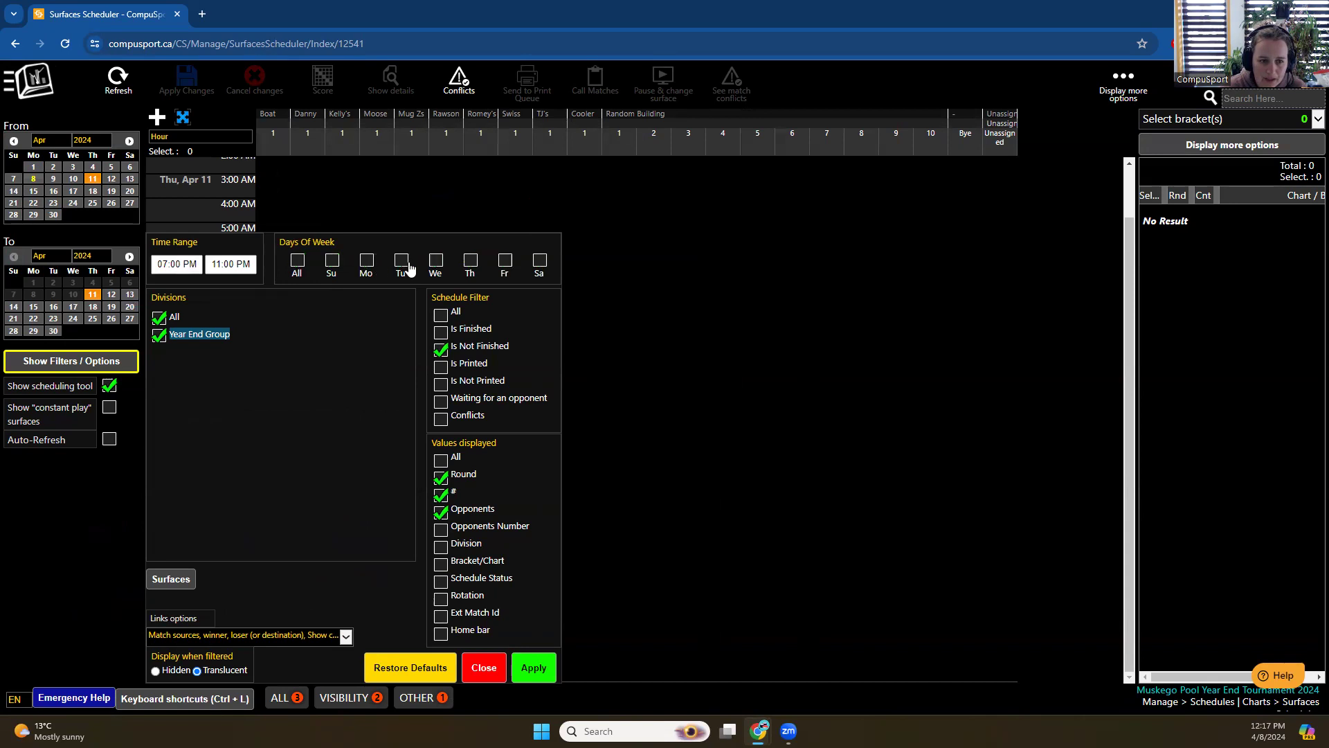
pyautogui.click(471, 262)
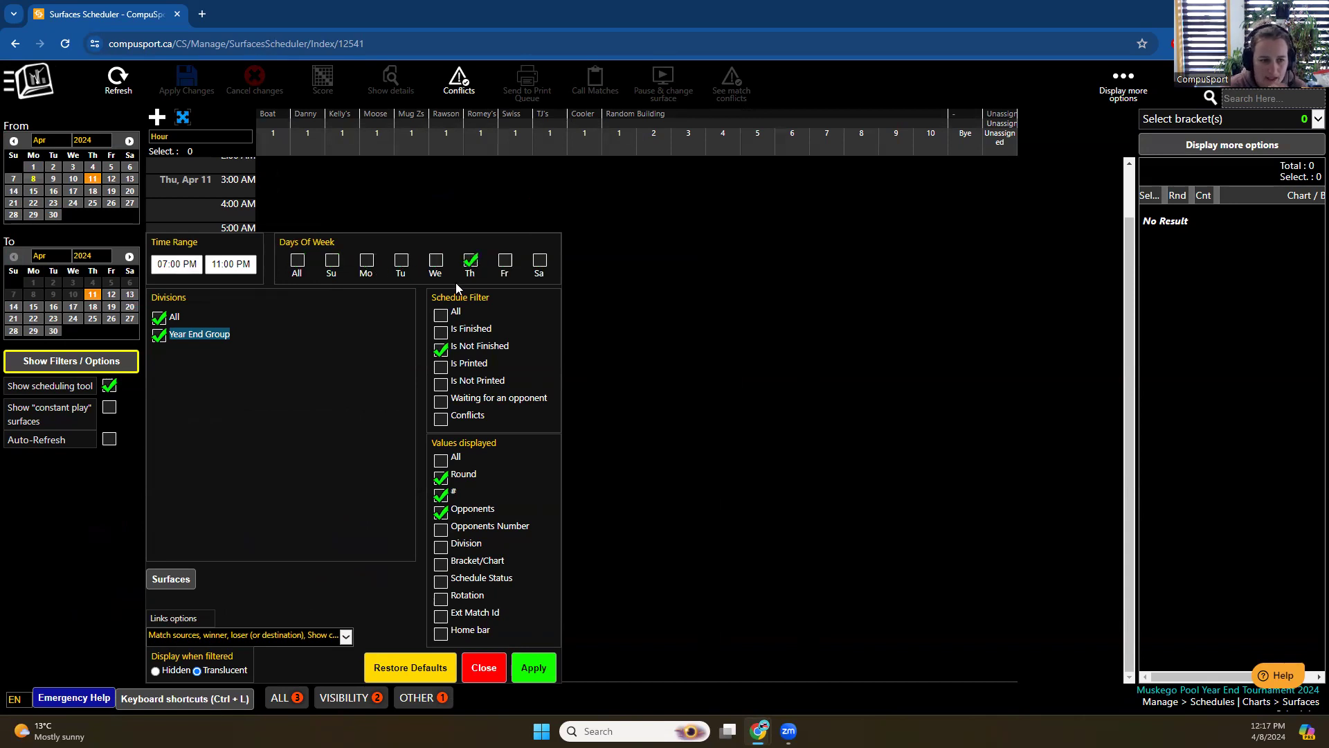
pyautogui.click(530, 670)
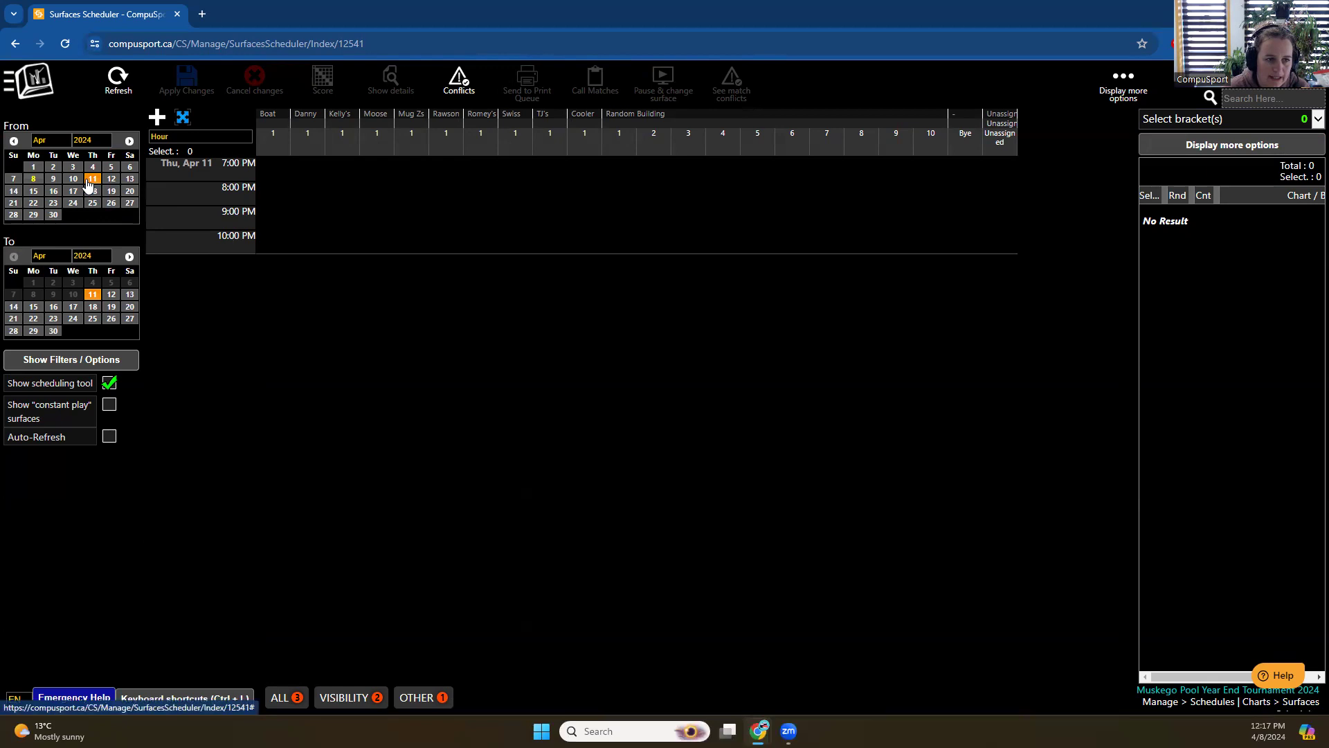
# Extend the schedule's end date to April 25, 2024, and switch the scheduling tool off and on again
pyautogui.click(92, 320)
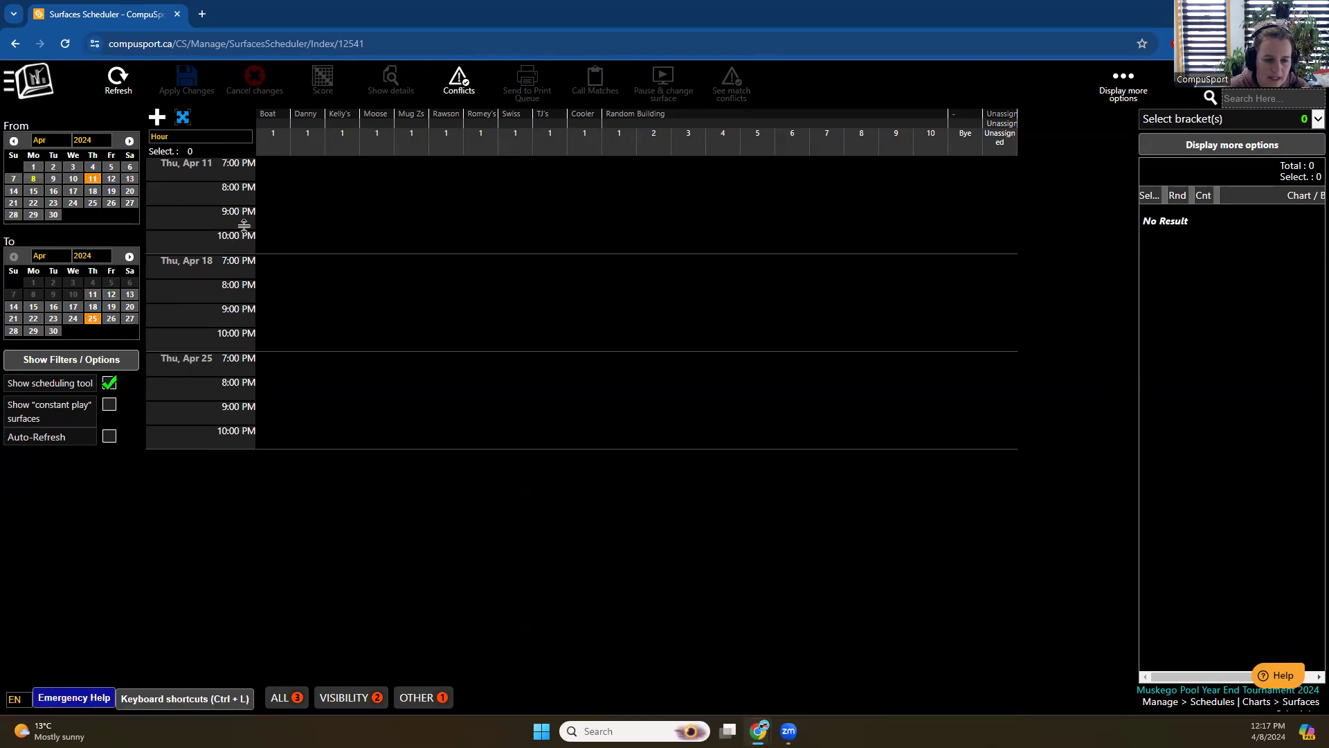
pyautogui.click(110, 383)
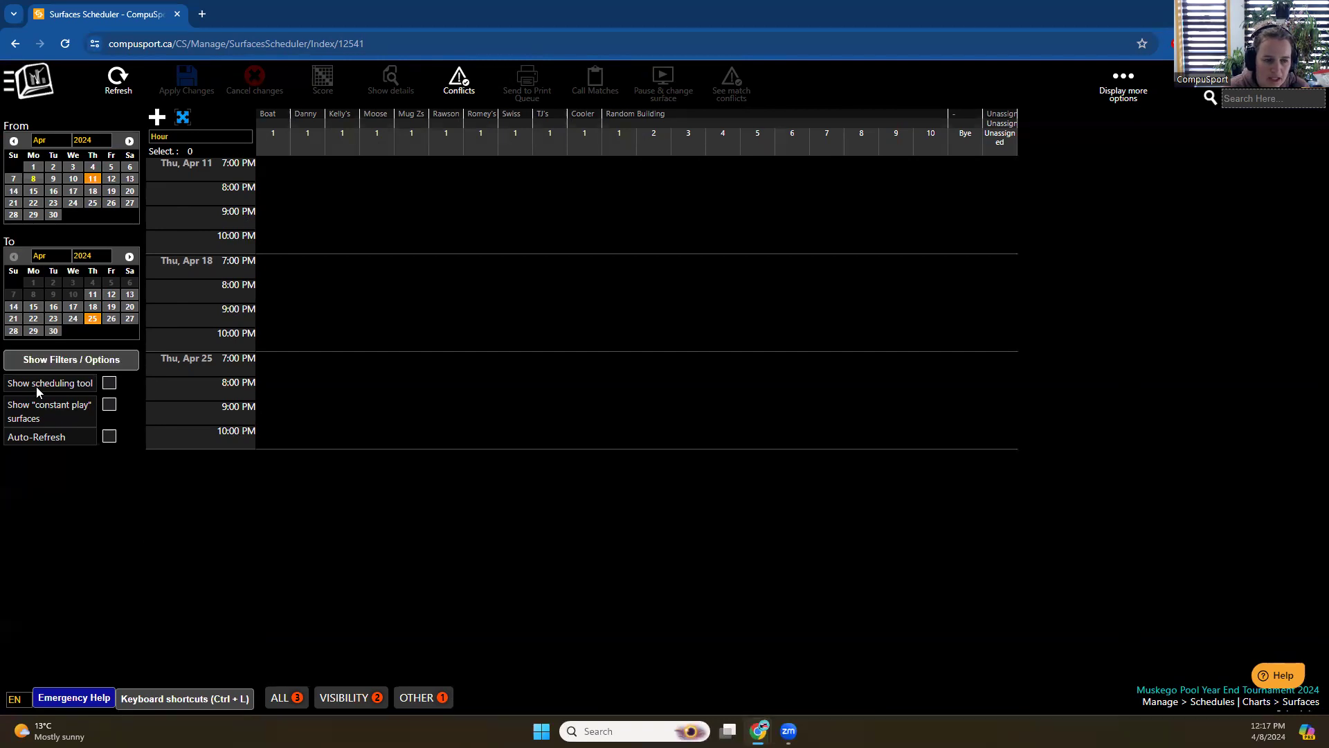
pyautogui.click(108, 384)
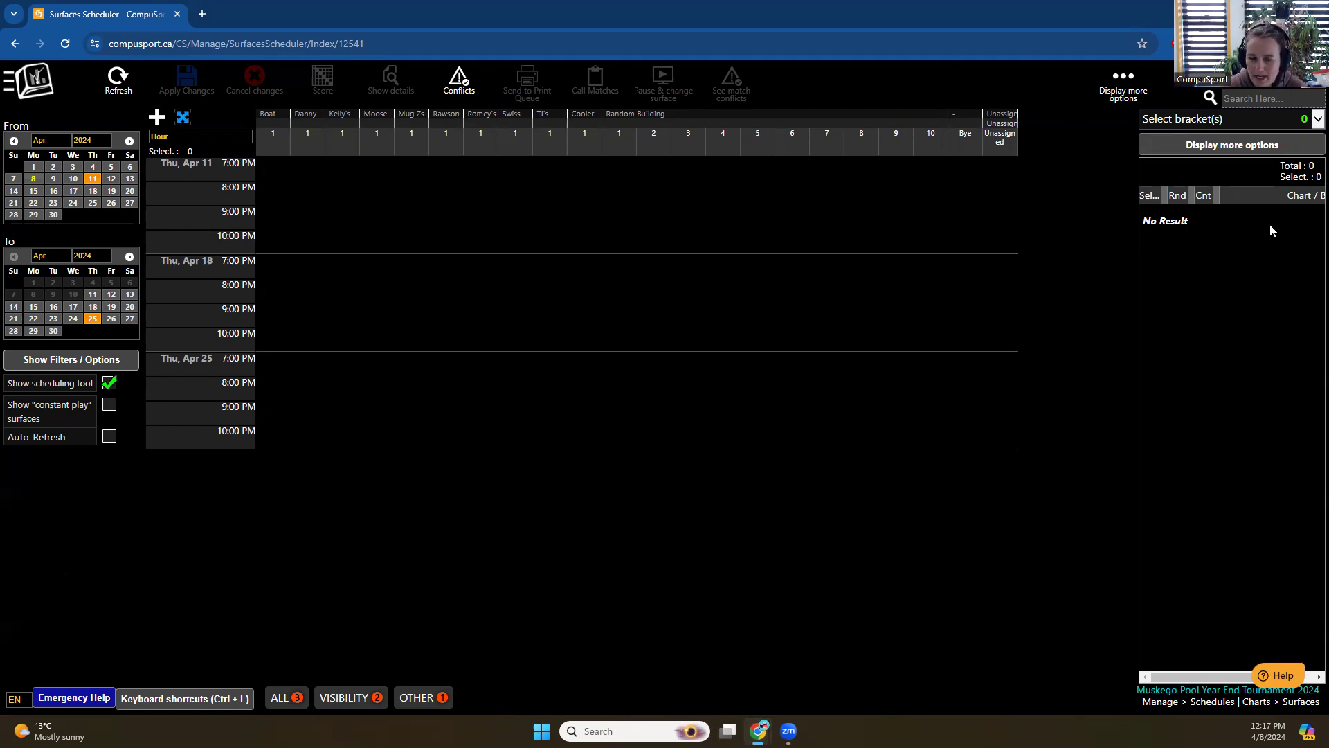
# Load the matches of Pods #1 to #4 from the Year End Group for scheduling, leaving out the Final Bracket
pyautogui.click(1314, 120)
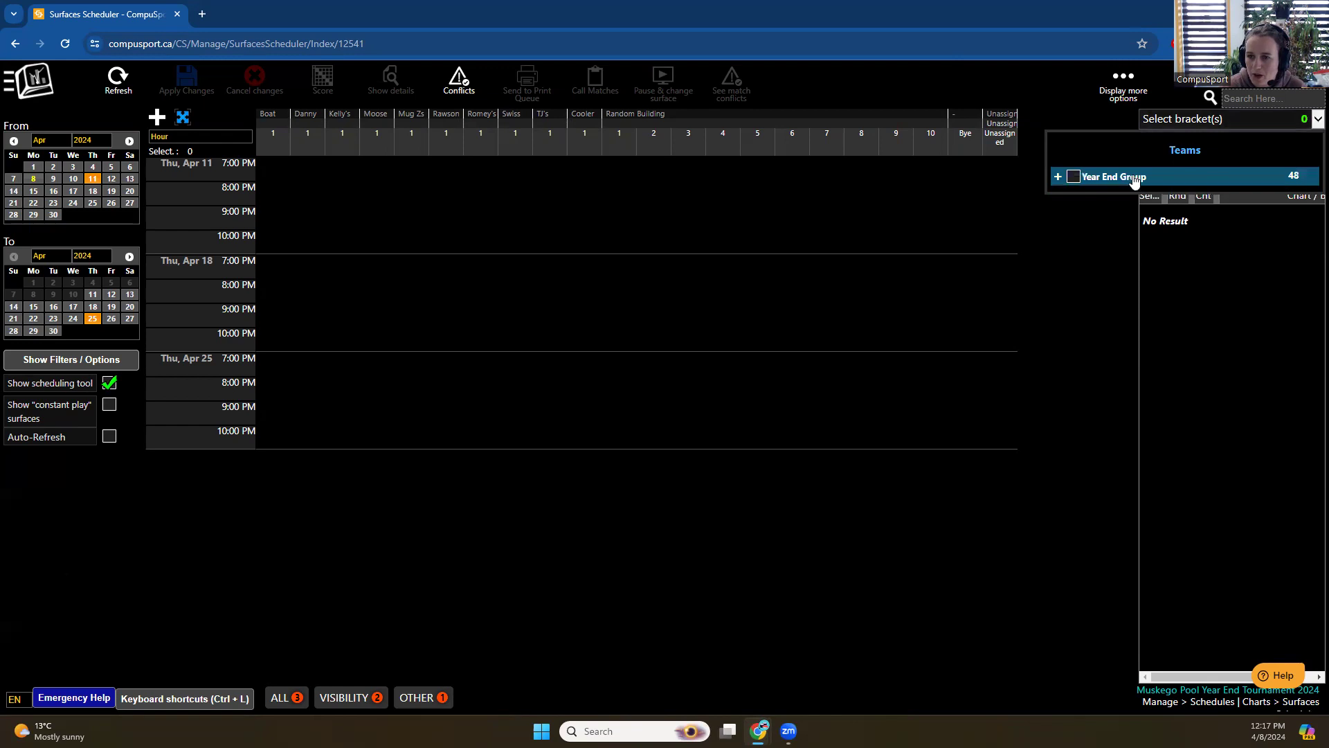
pyautogui.click(1073, 177)
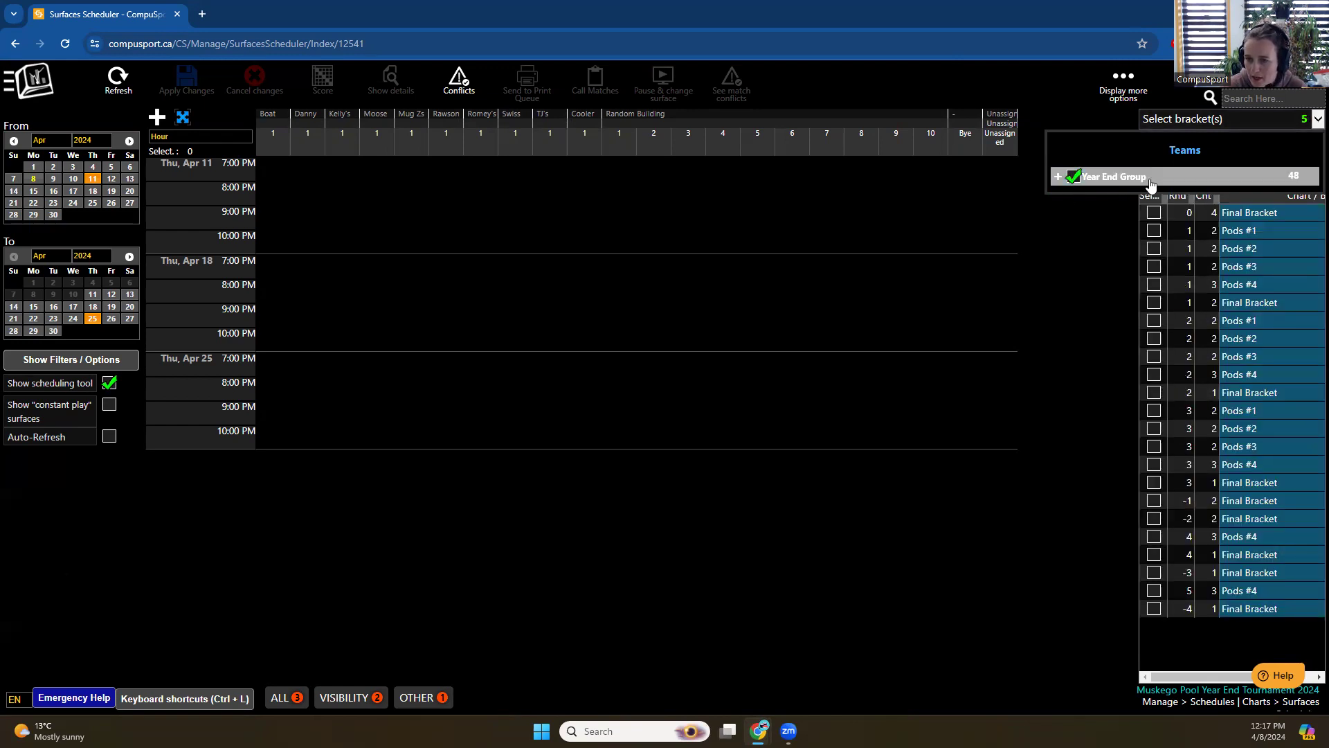
pyautogui.click(1073, 177)
pyautogui.click(1077, 216)
pyautogui.click(1076, 235)
pyautogui.click(1077, 255)
pyautogui.click(1076, 274)
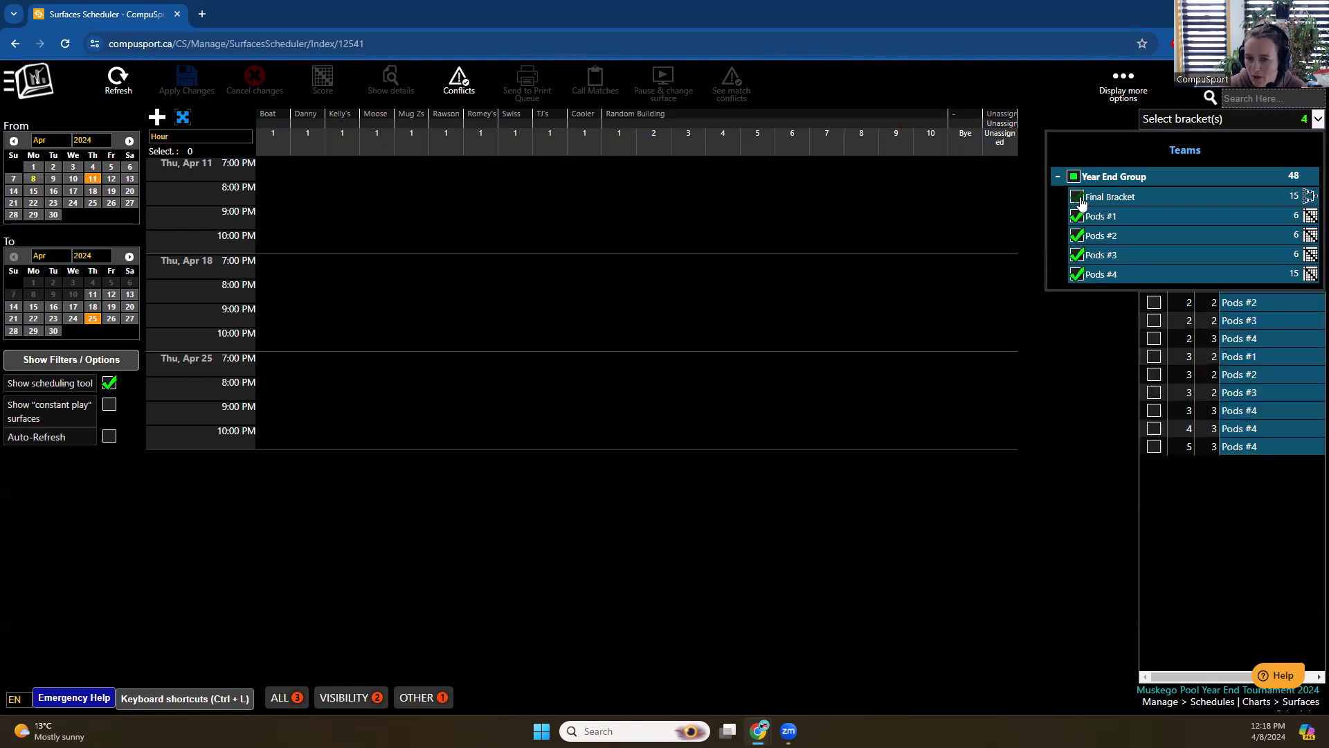
pyautogui.click(1203, 524)
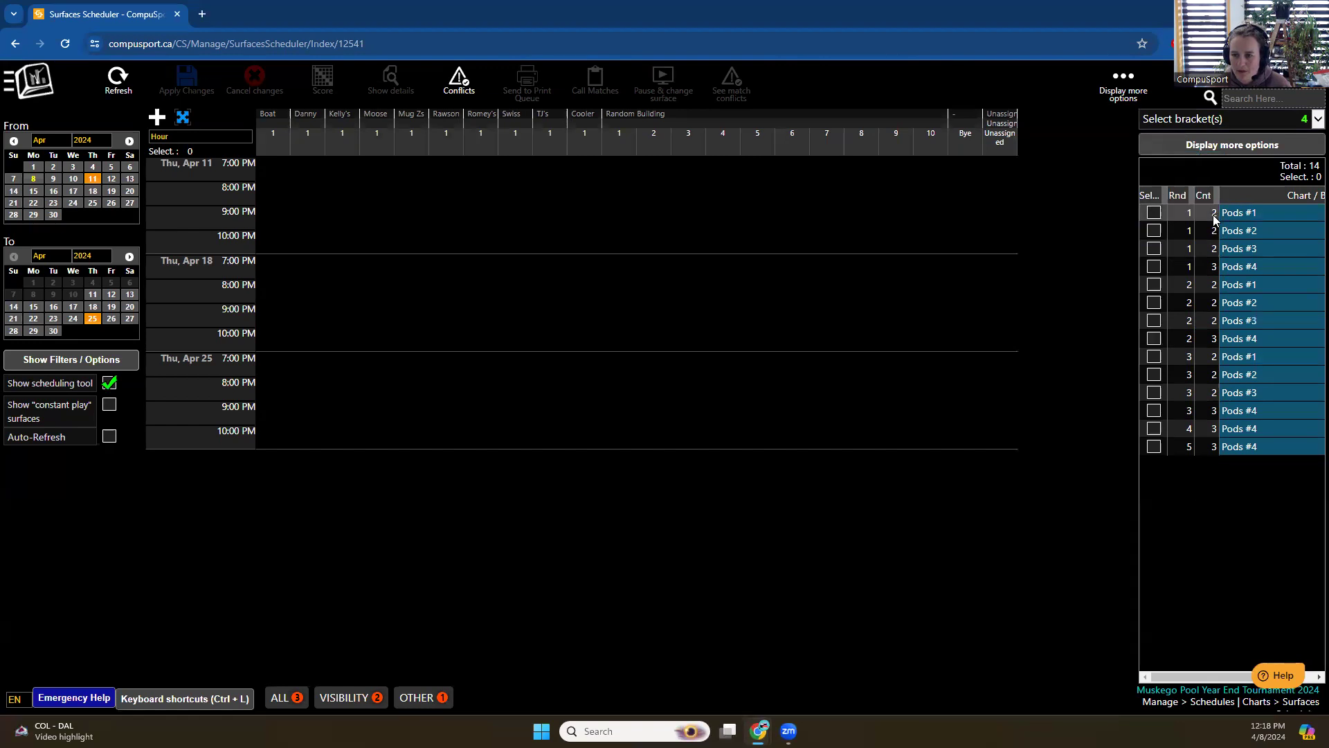
# Try selecting the round 1 rows of Pods #1 to #4 together, and clear the selection
pyautogui.click(1236, 211)
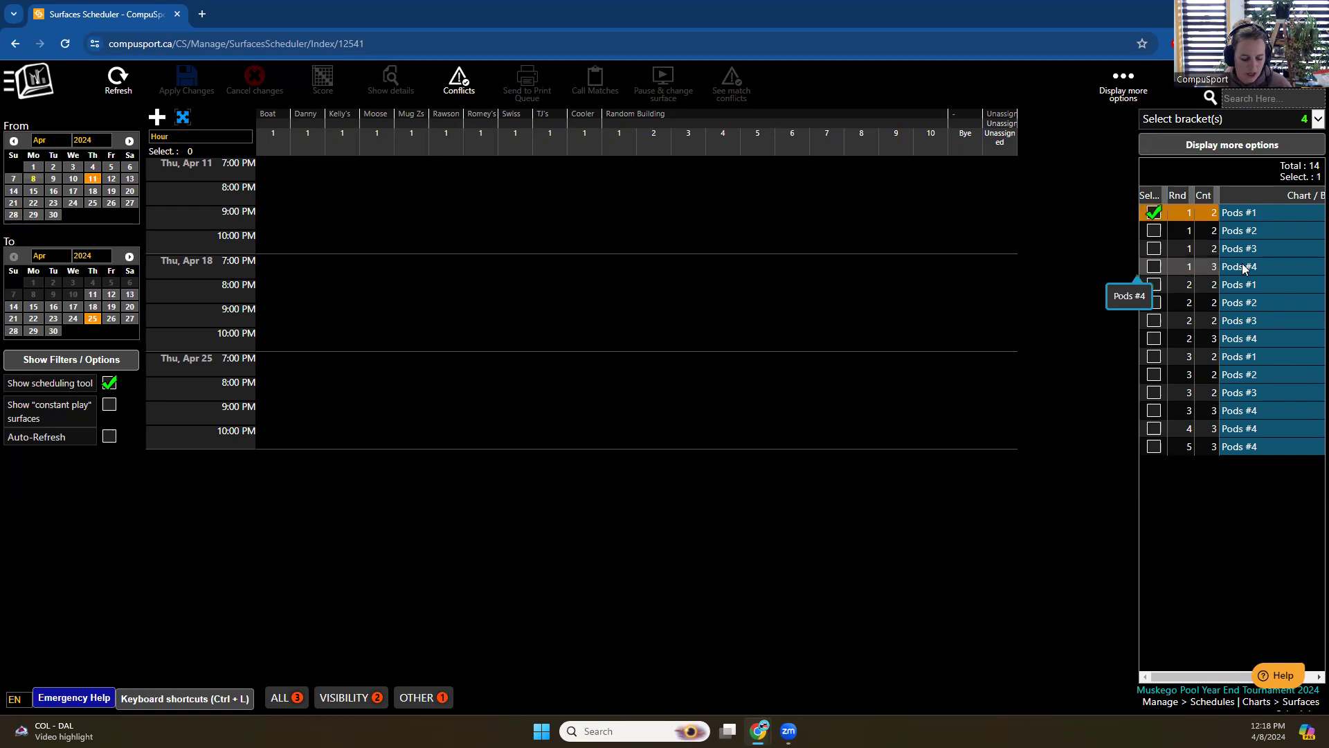
pyautogui.keyDown('shift'); pyautogui.click(1189, 267); pyautogui.keyUp('shift')
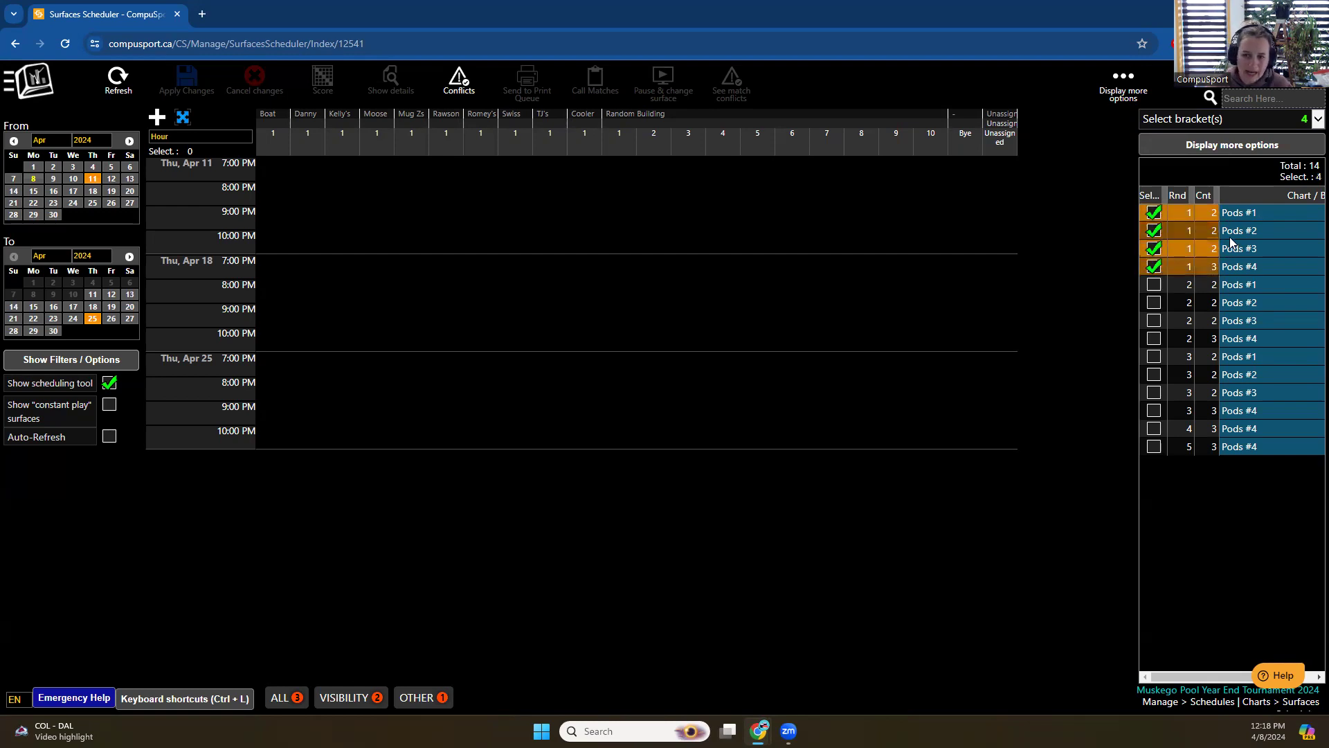
pyautogui.click(1220, 247)
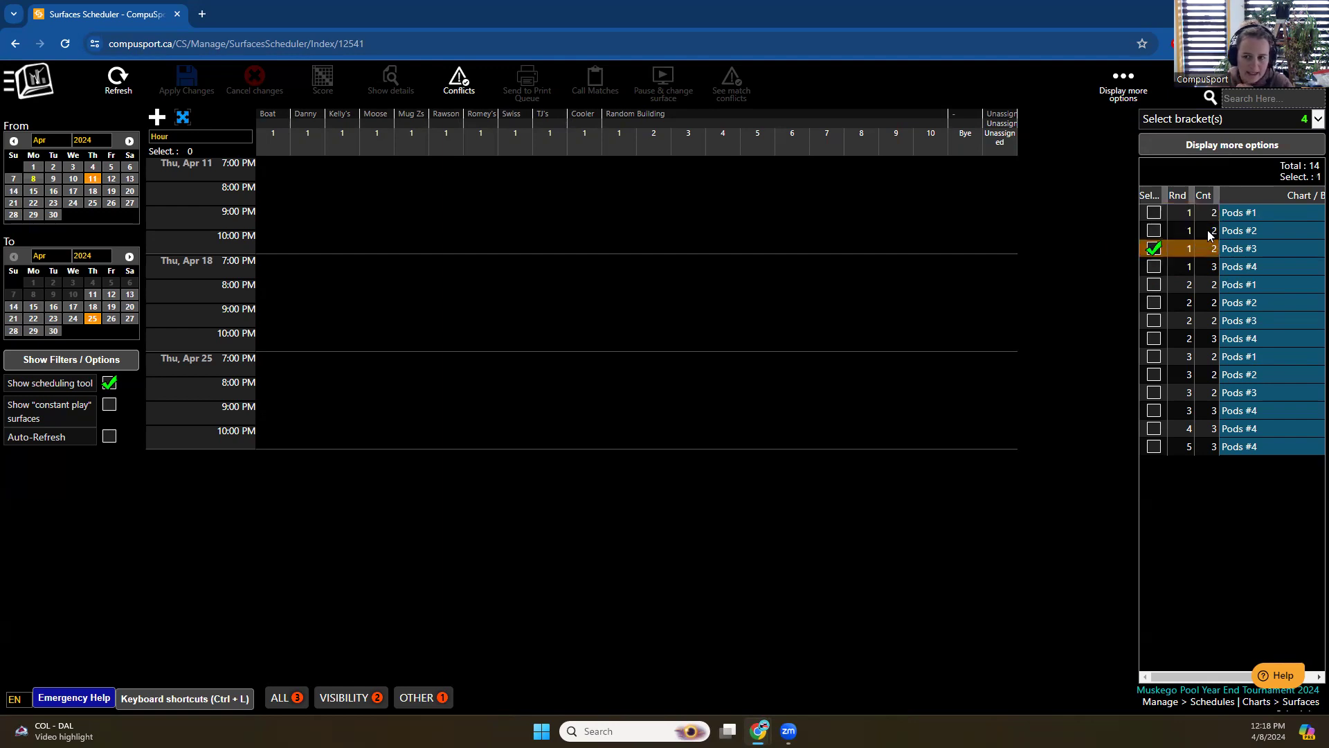
pyautogui.click(1196, 214)
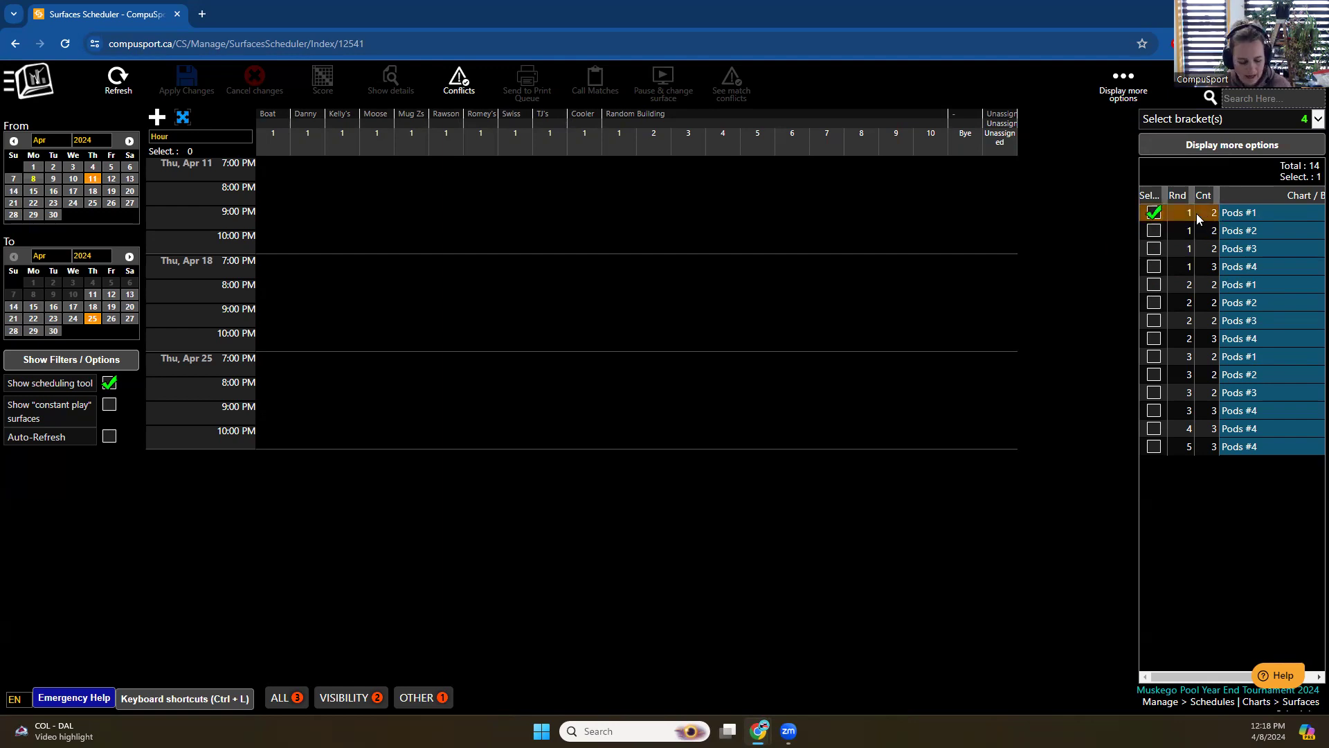
pyautogui.keyDown('shift'); pyautogui.click(1203, 265); pyautogui.keyUp('shift')
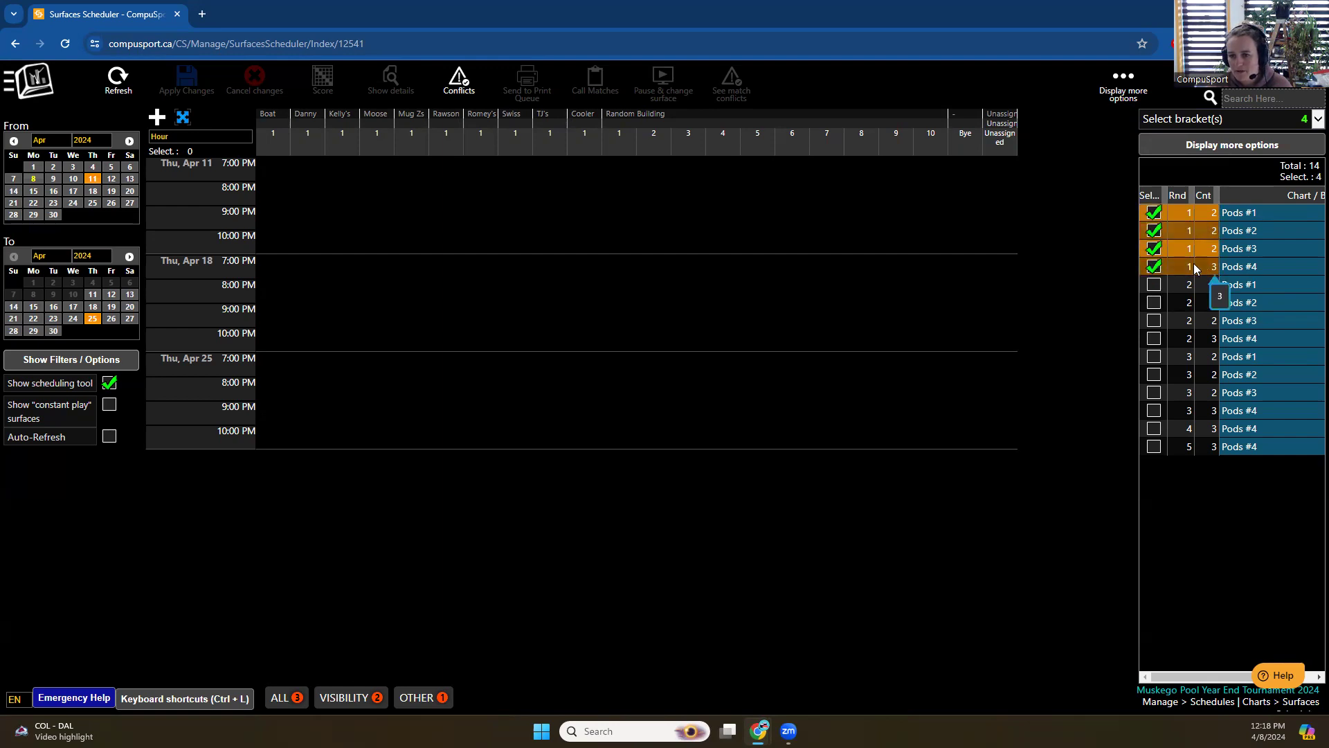
pyautogui.click(1194, 213)
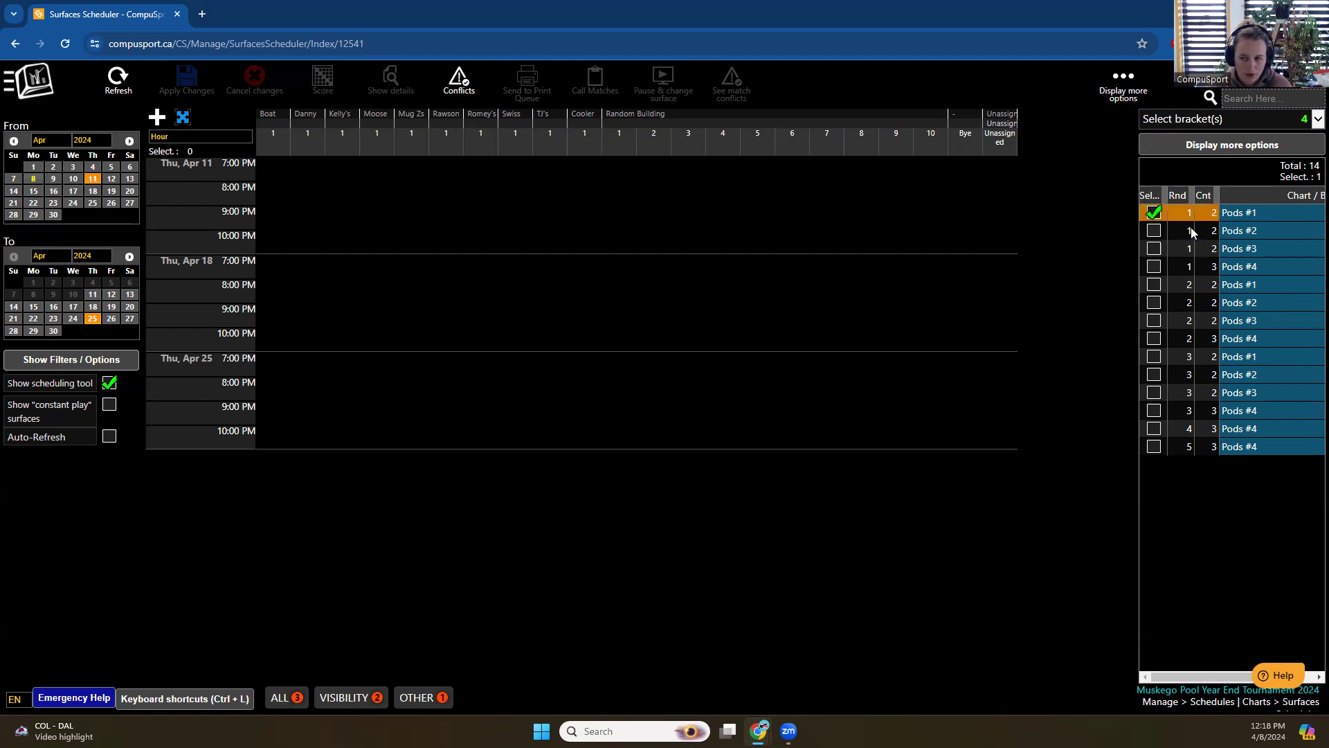
pyautogui.keyDown('shift'); pyautogui.click(1191, 249); pyautogui.keyUp('shift')
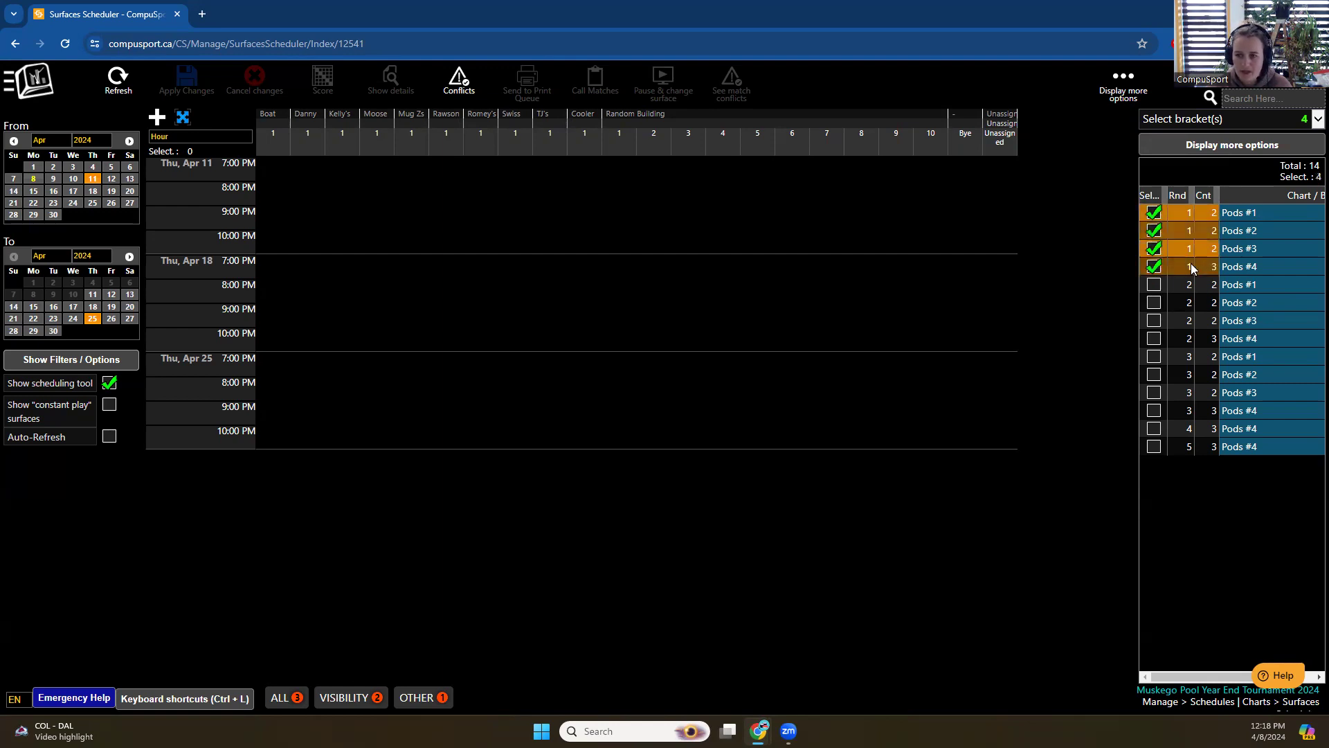
pyautogui.click(1207, 468)
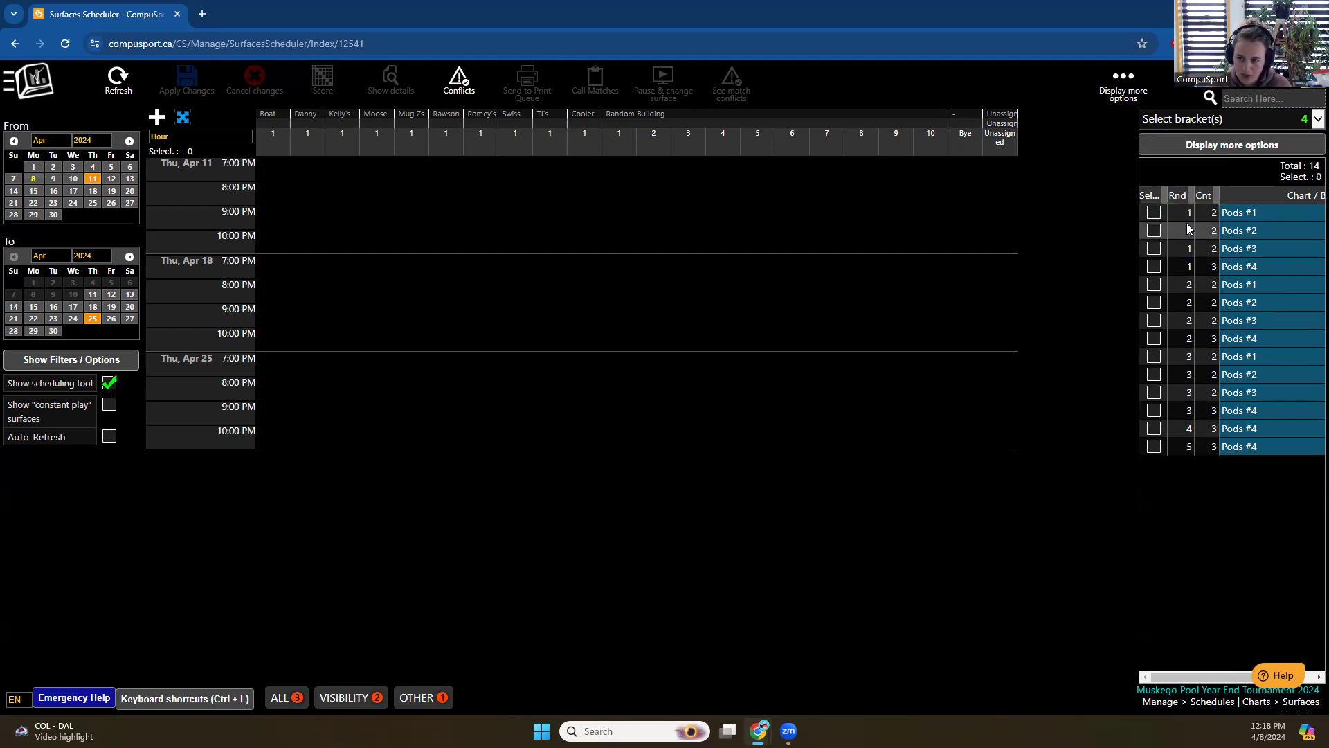
# Schedule the round 1 matches of Pods #1 to #4 on Thursday, April 11 at 7:00 PM, starting from Random Building surface 1
pyautogui.click(1182, 213)
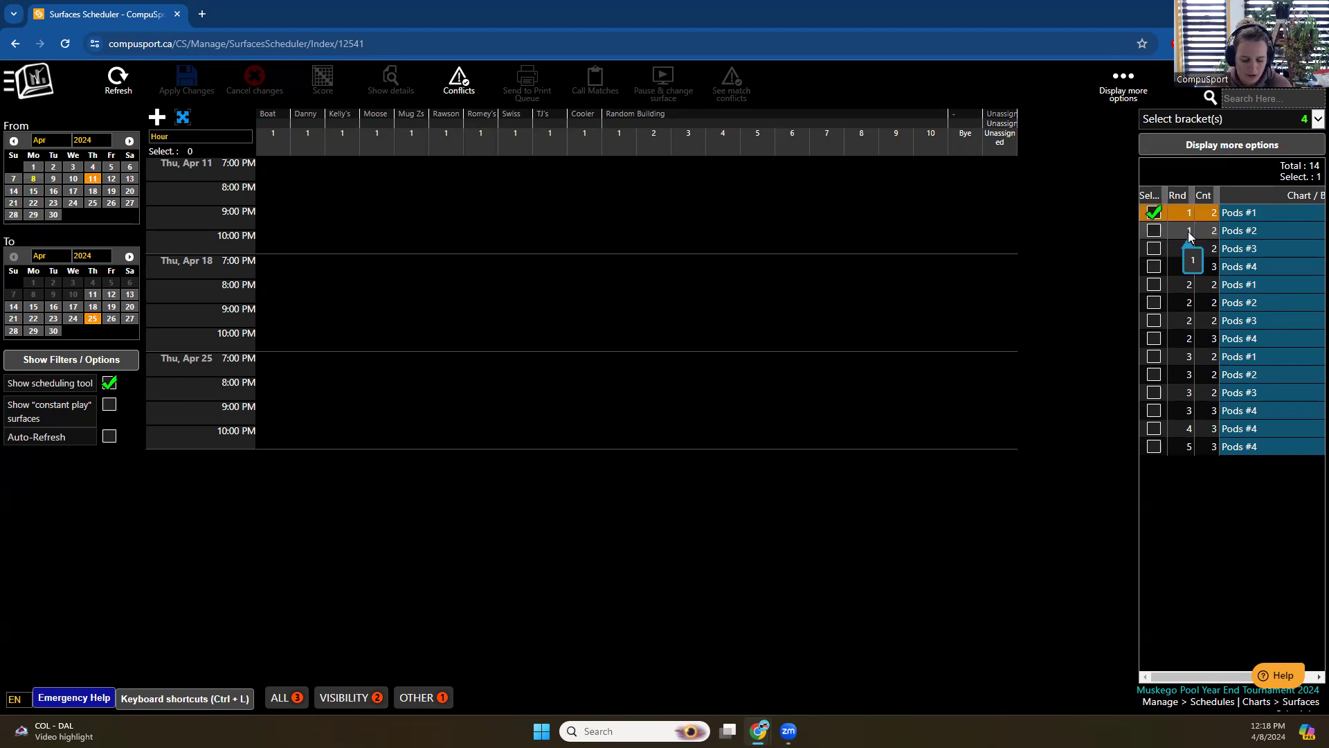
pyautogui.keyDown('shift'); pyautogui.click(1188, 266); pyautogui.keyUp('shift')
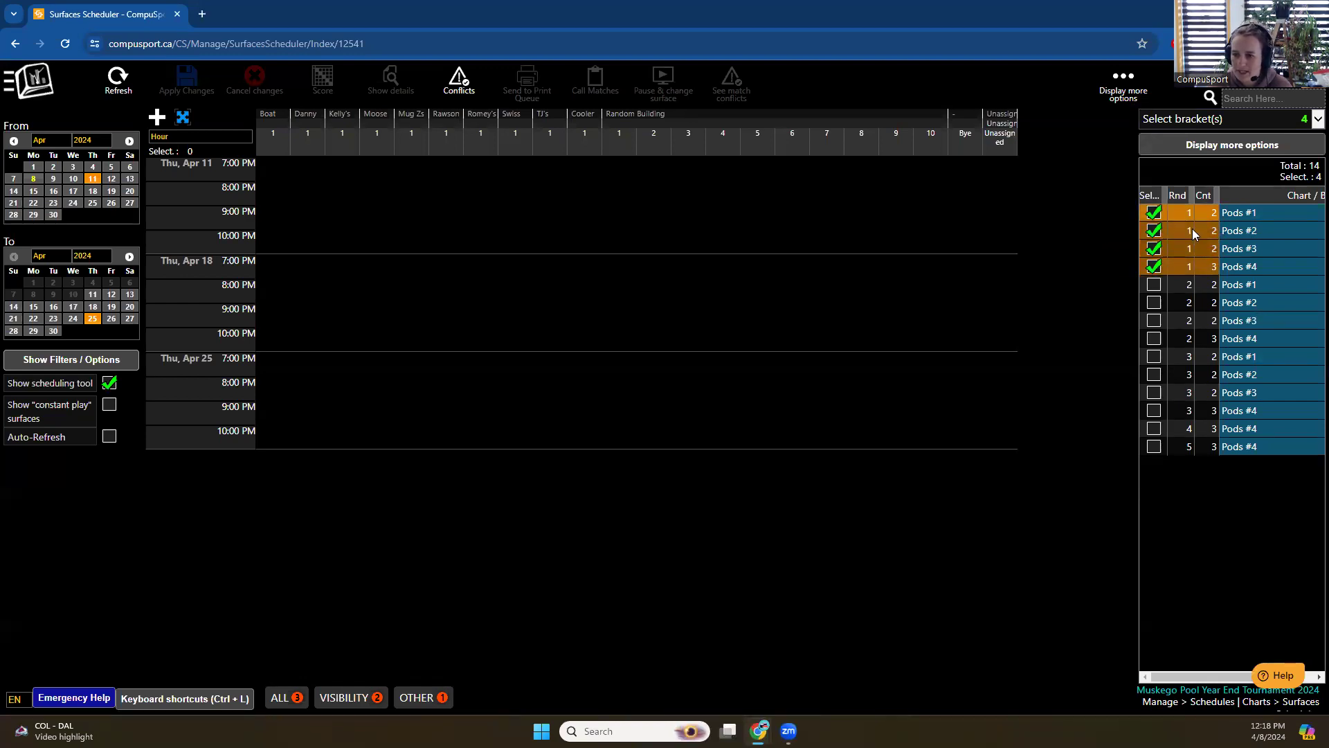
pyautogui.moveTo(1246, 234); pyautogui.dragTo(265, 173)
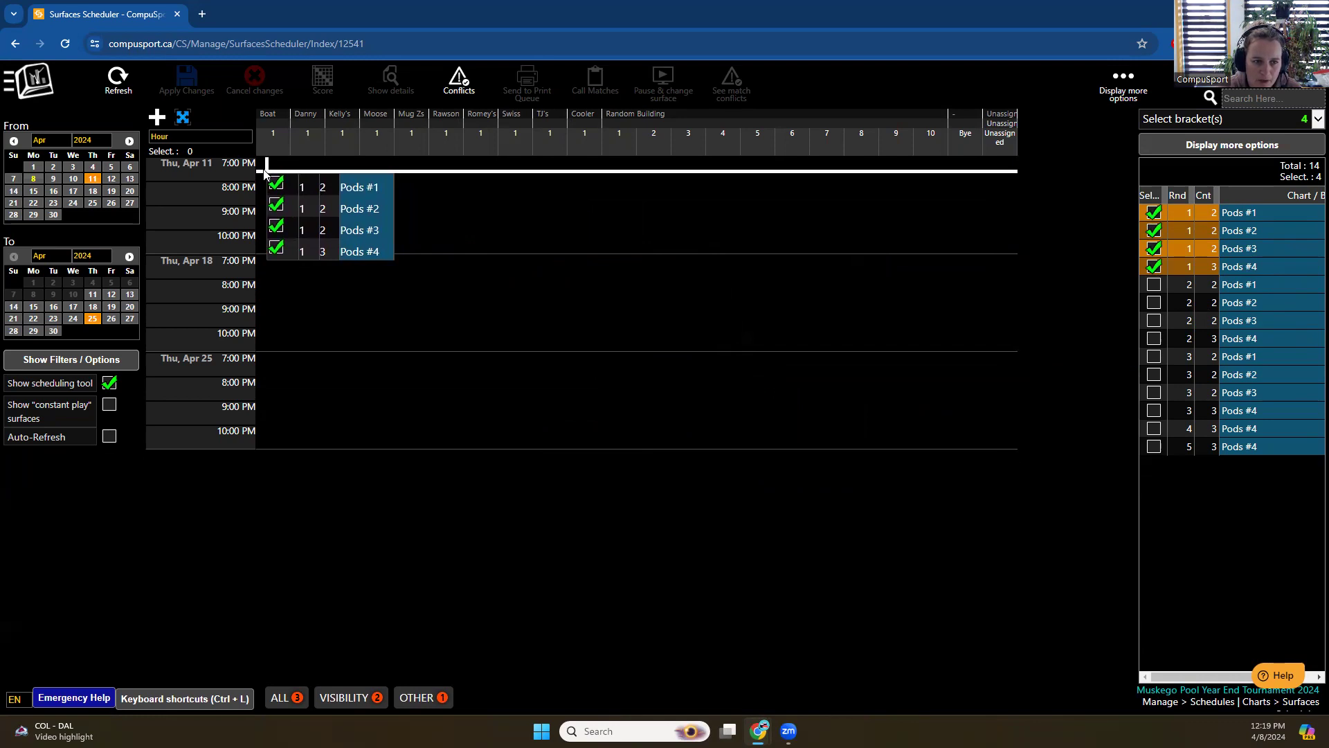
pyautogui.moveTo(265, 173); pyautogui.dragTo(638, 170)
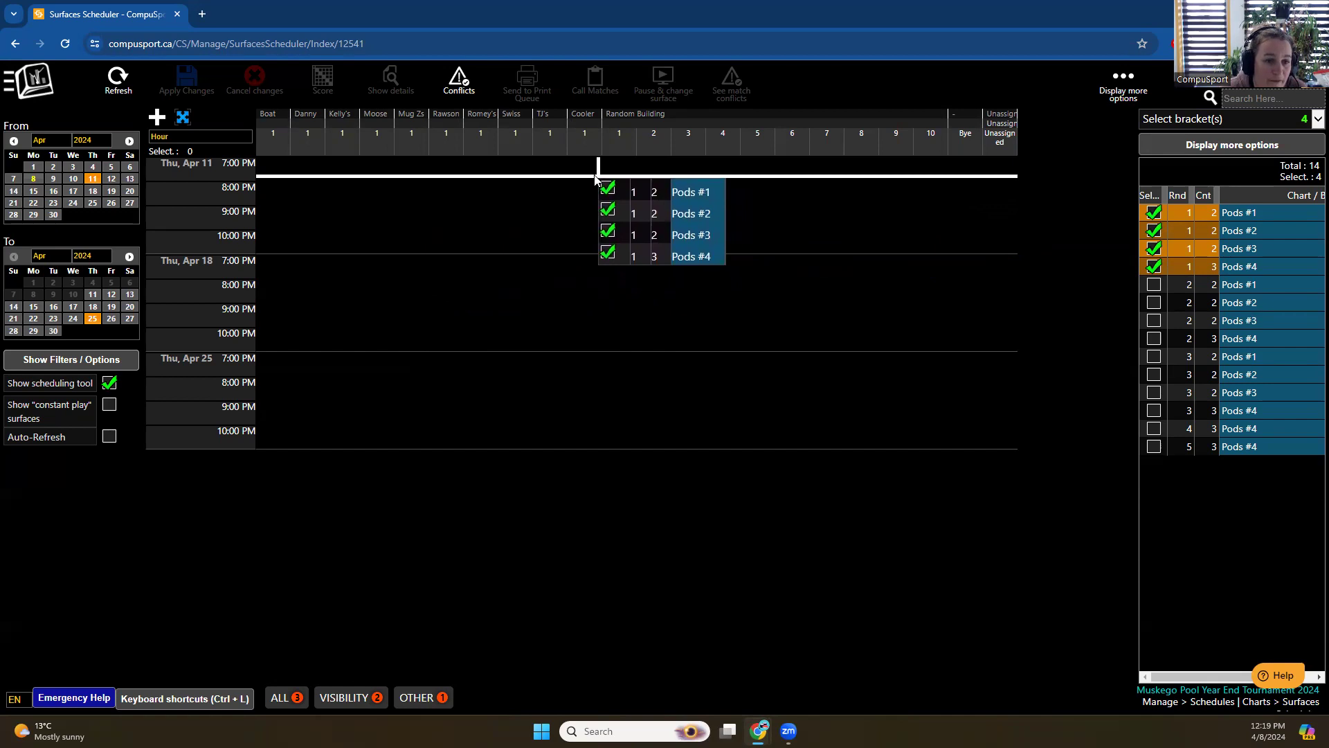
pyautogui.moveTo(596, 179)
pyautogui.mouseDown()
pyautogui.moveTo(415, 211)
pyautogui.moveTo(263, 166)
pyautogui.moveTo(392, 173)
pyautogui.moveTo(397, 183)
pyautogui.moveTo(256, 181)
pyautogui.moveTo(273, 246)
pyautogui.moveTo(620, 170)
pyautogui.moveTo(526, 208)
pyautogui.moveTo(347, 187)
pyautogui.moveTo(616, 171)
pyautogui.mouseUp()
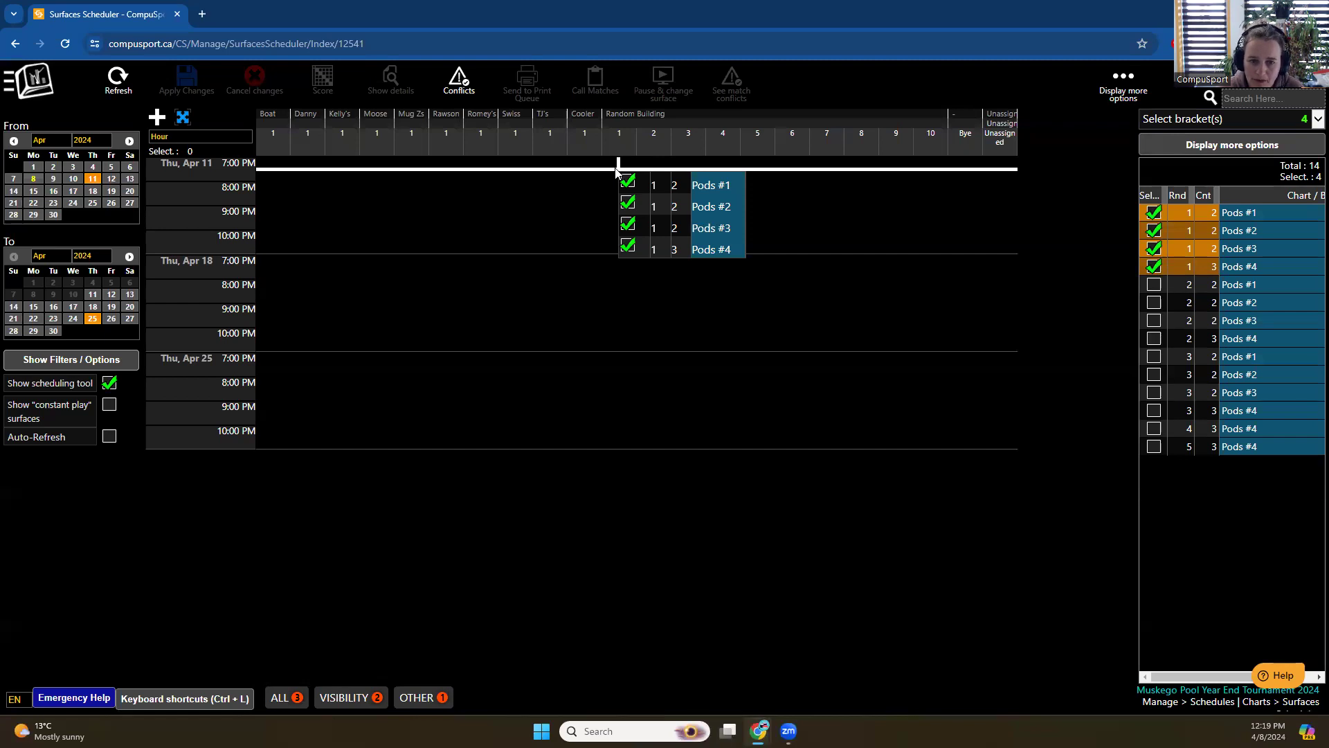
pyautogui.moveTo(616, 171); pyautogui.dragTo(616, 170)
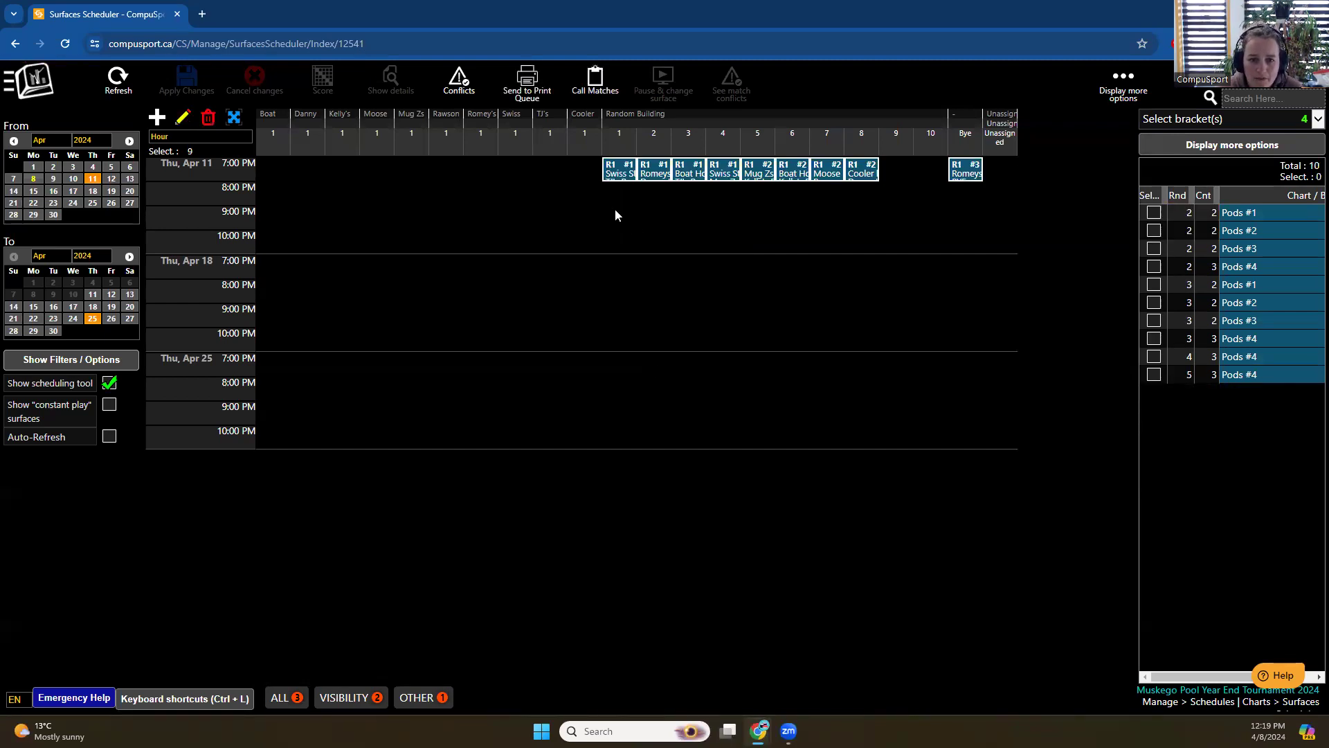
pyautogui.click(654, 218)
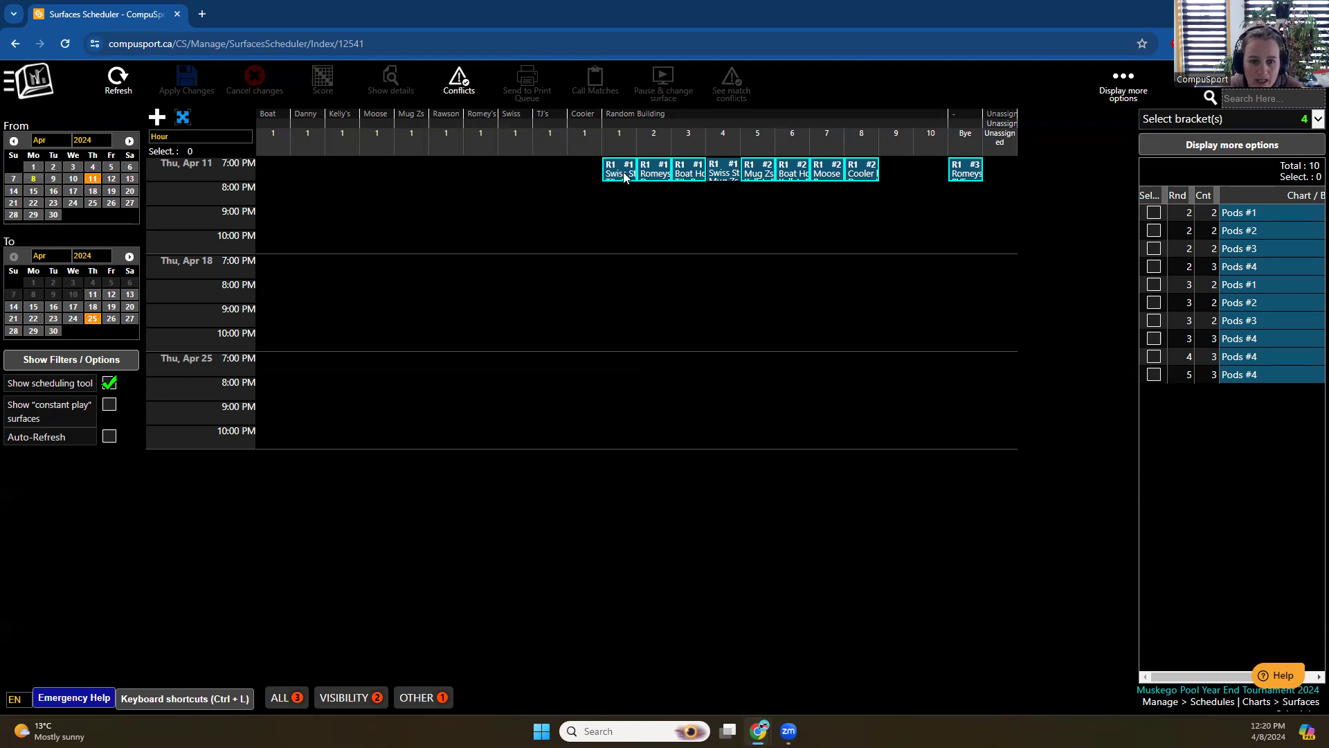
# Move the April 11 first matches of Pods #1, #2 and #3 to their home locations Swiss Street, Romey's Place and Boat House
pyautogui.moveTo(620, 173)
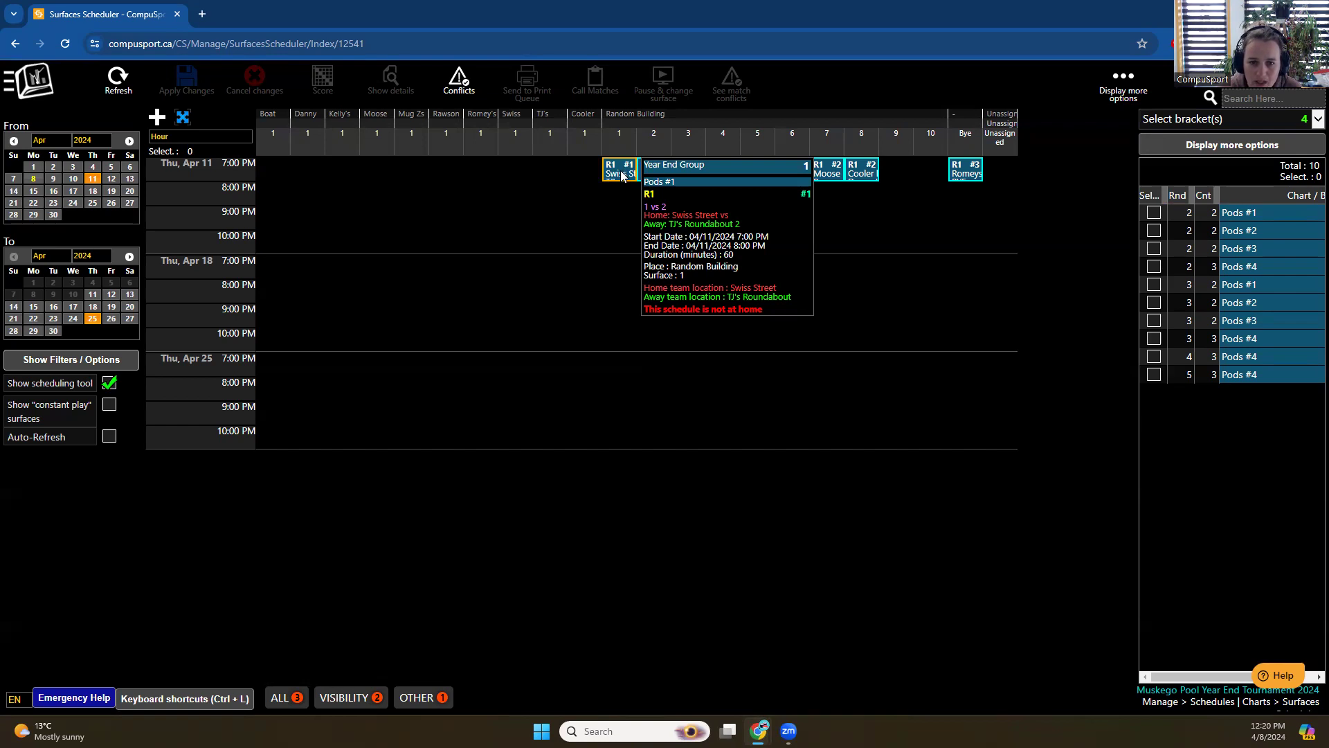
pyautogui.click(621, 174)
pyautogui.moveTo(611, 179); pyautogui.dragTo(516, 172)
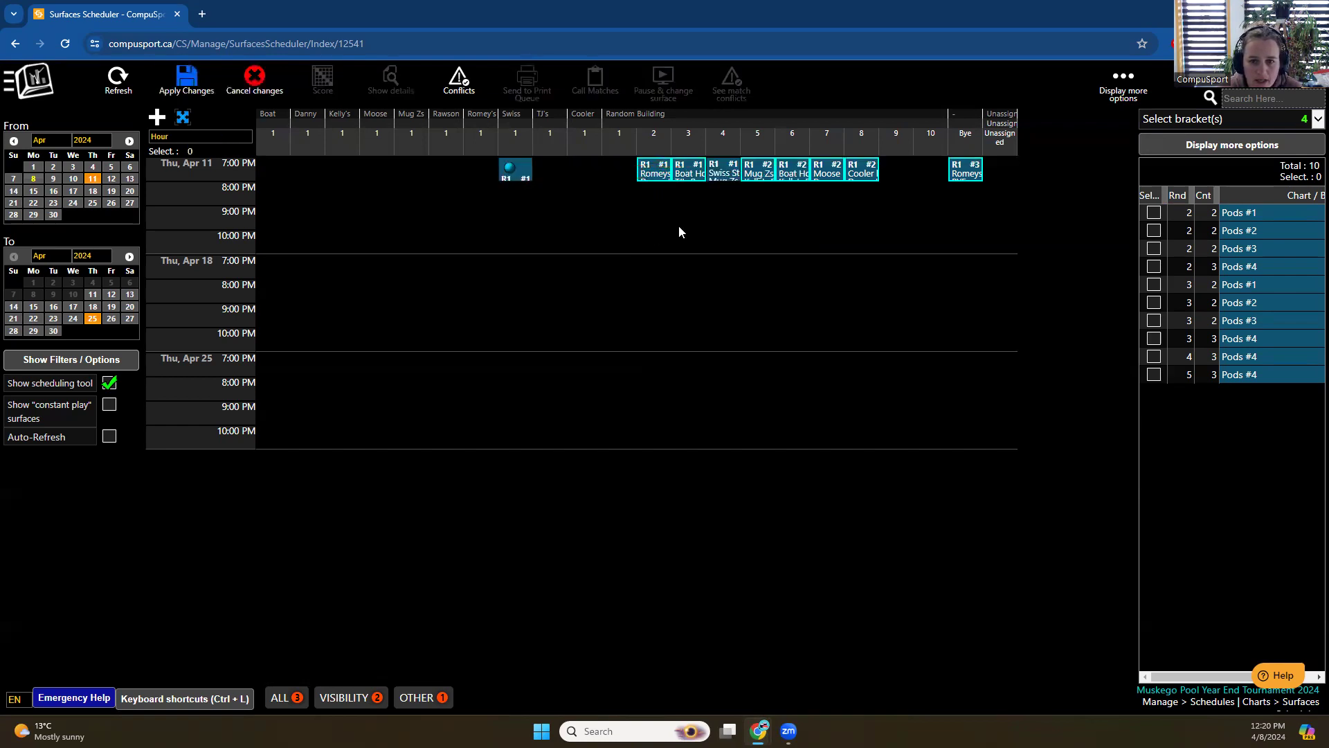
pyautogui.moveTo(654, 175)
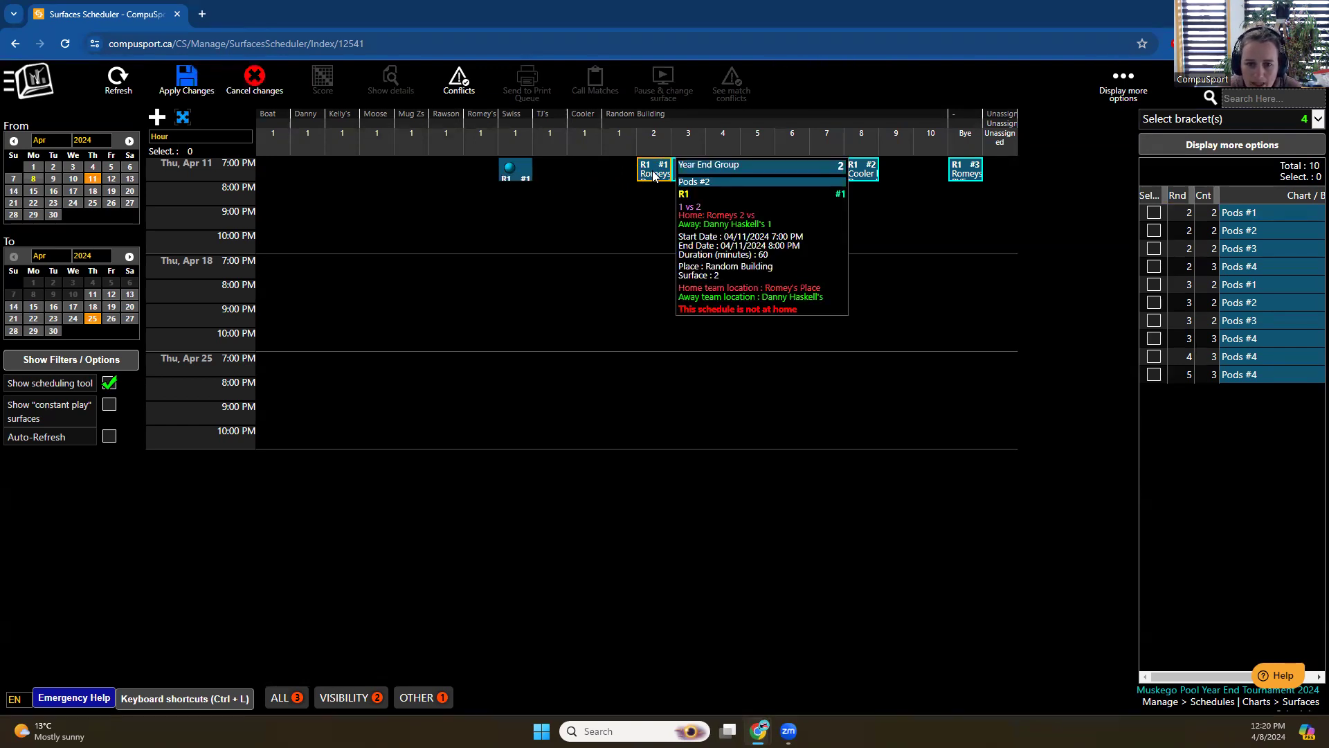
pyautogui.moveTo(653, 176); pyautogui.dragTo(480, 171)
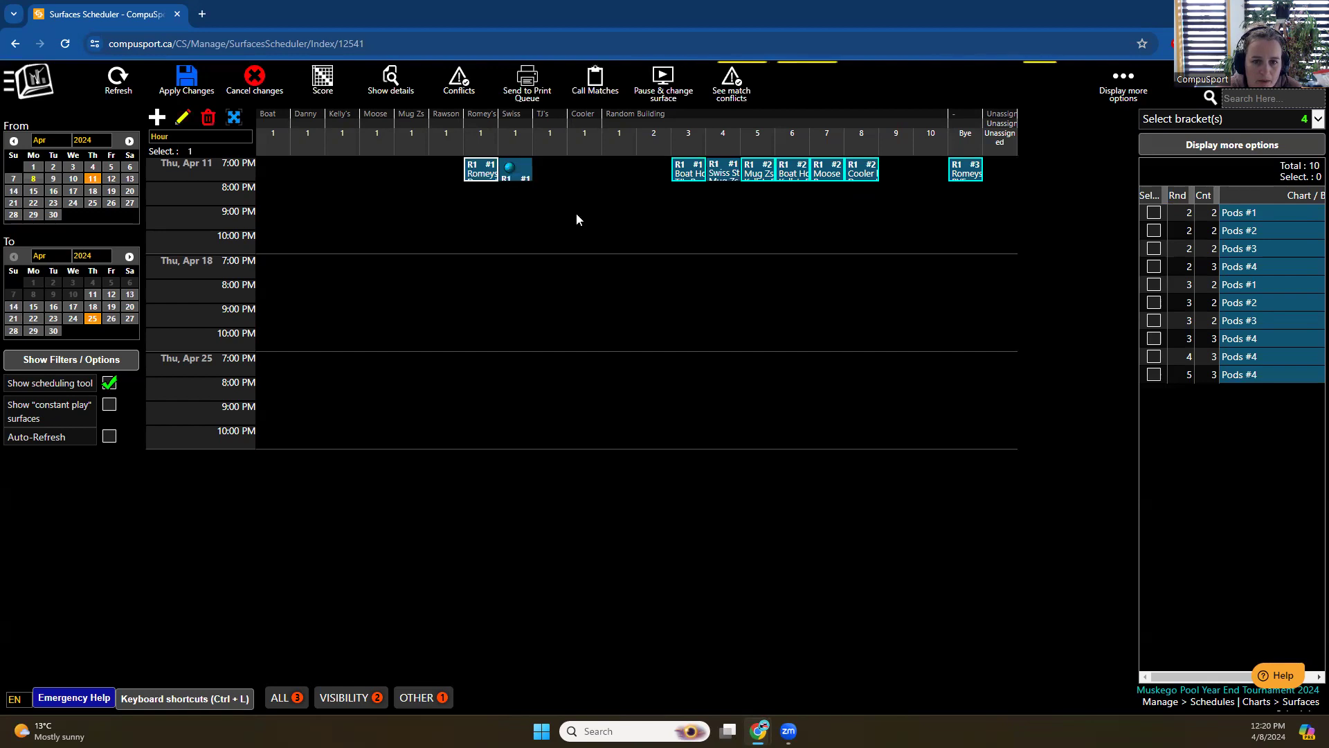
pyautogui.moveTo(696, 178)
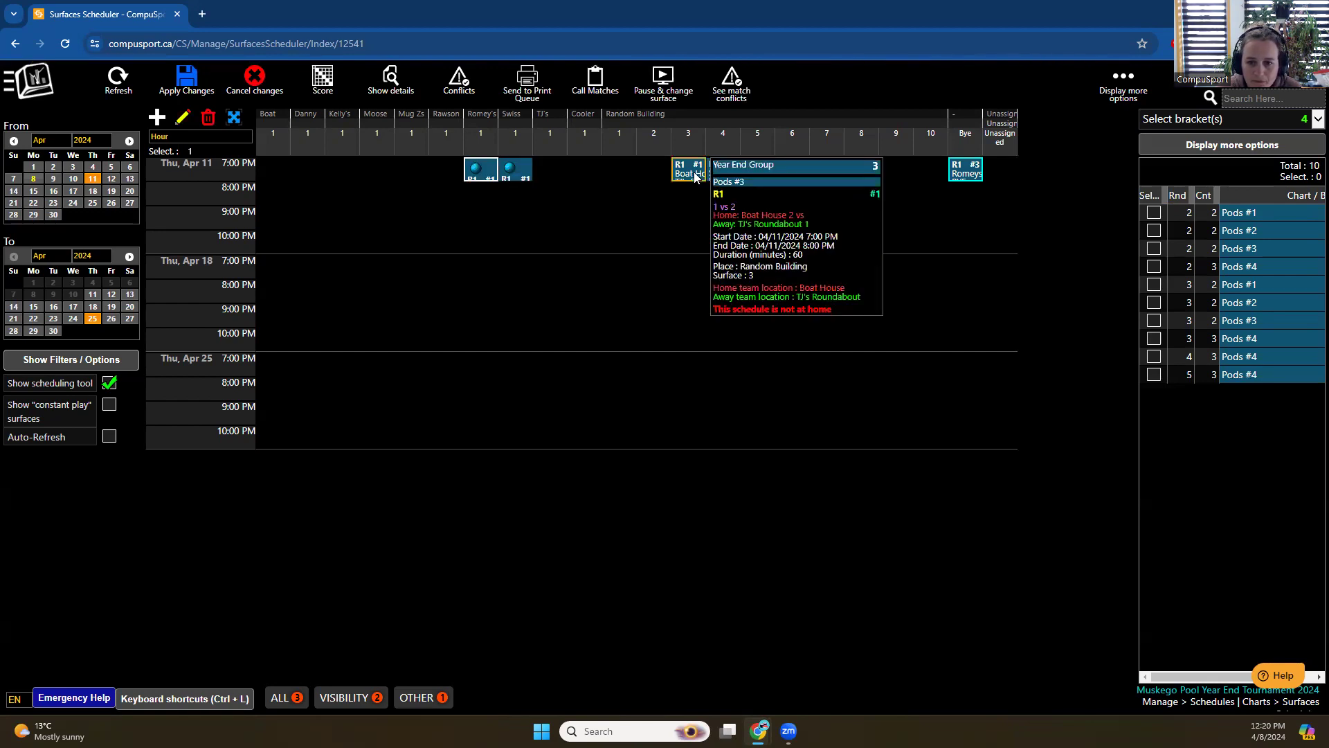
pyautogui.moveTo(696, 176); pyautogui.dragTo(283, 178)
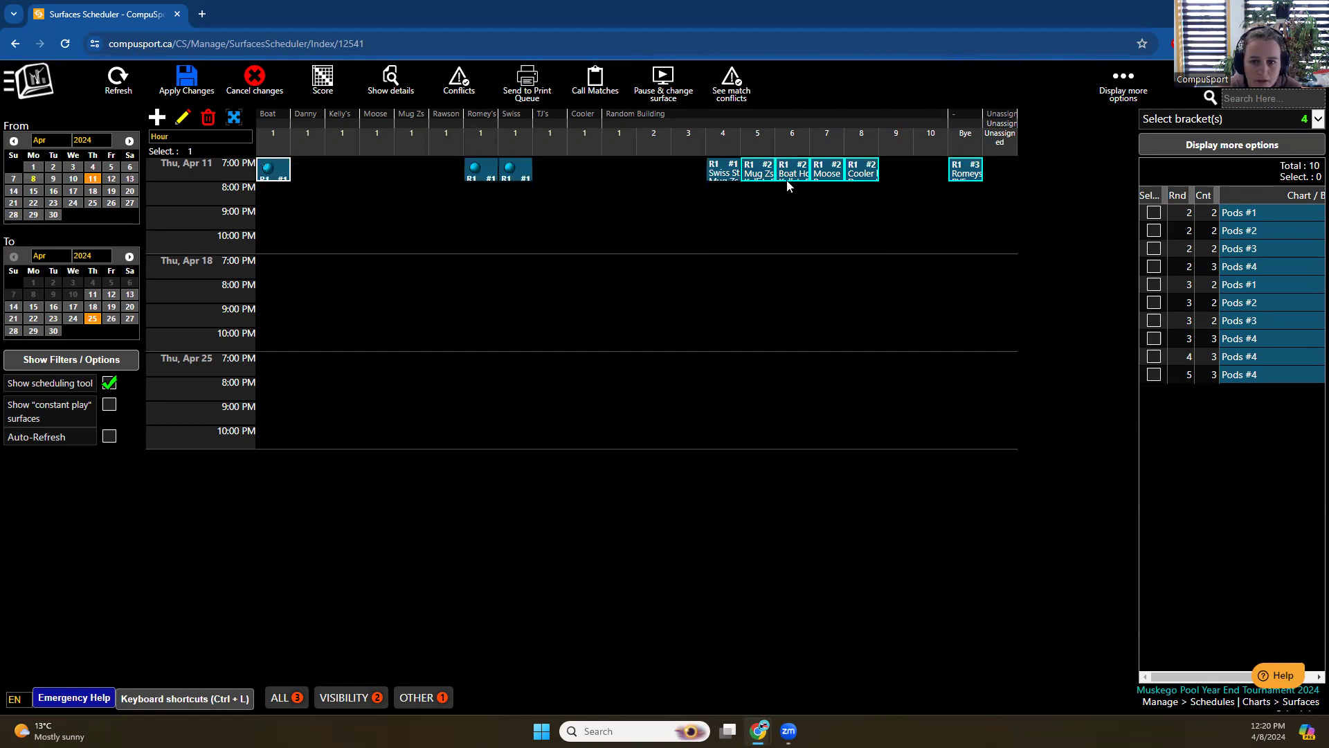
# Move the round 1 Mug Zs match on Random Building surface 5 to the Mug Zs location, and apply the schedule changes
pyautogui.moveTo(729, 174)
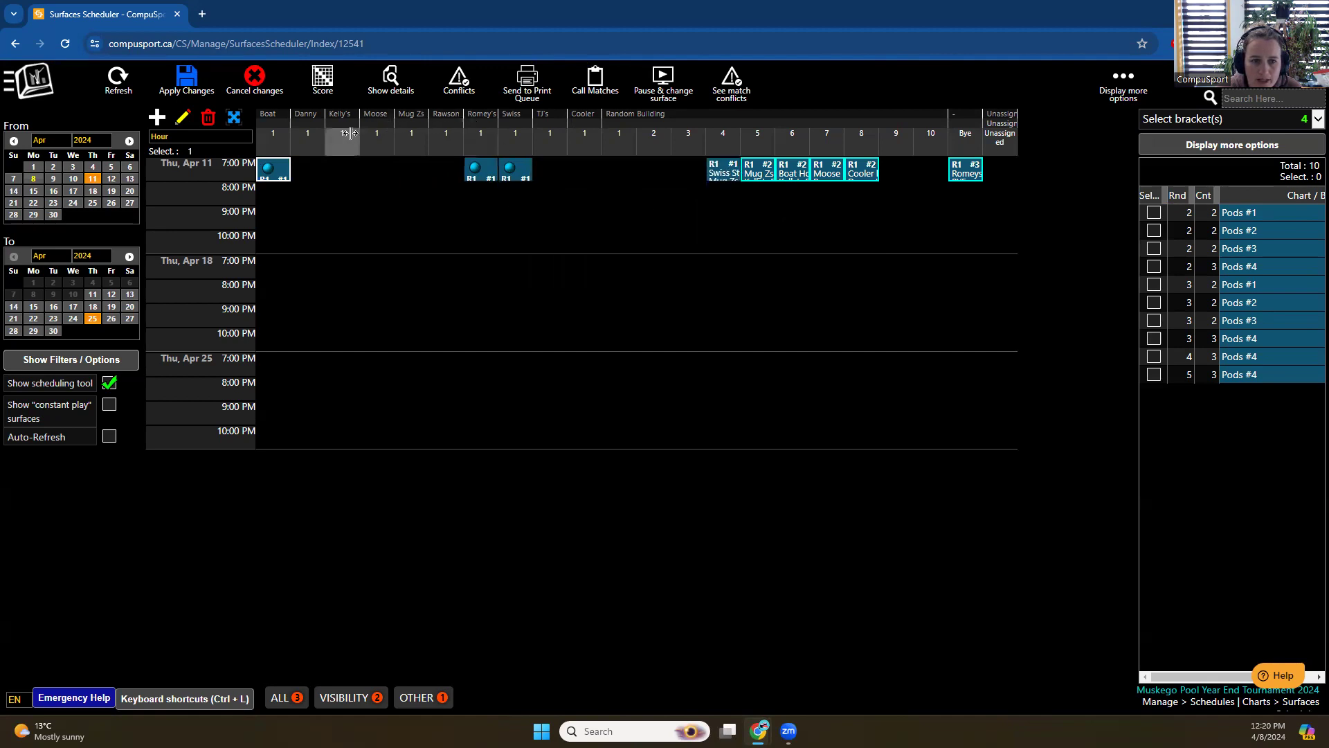
pyautogui.click(761, 174)
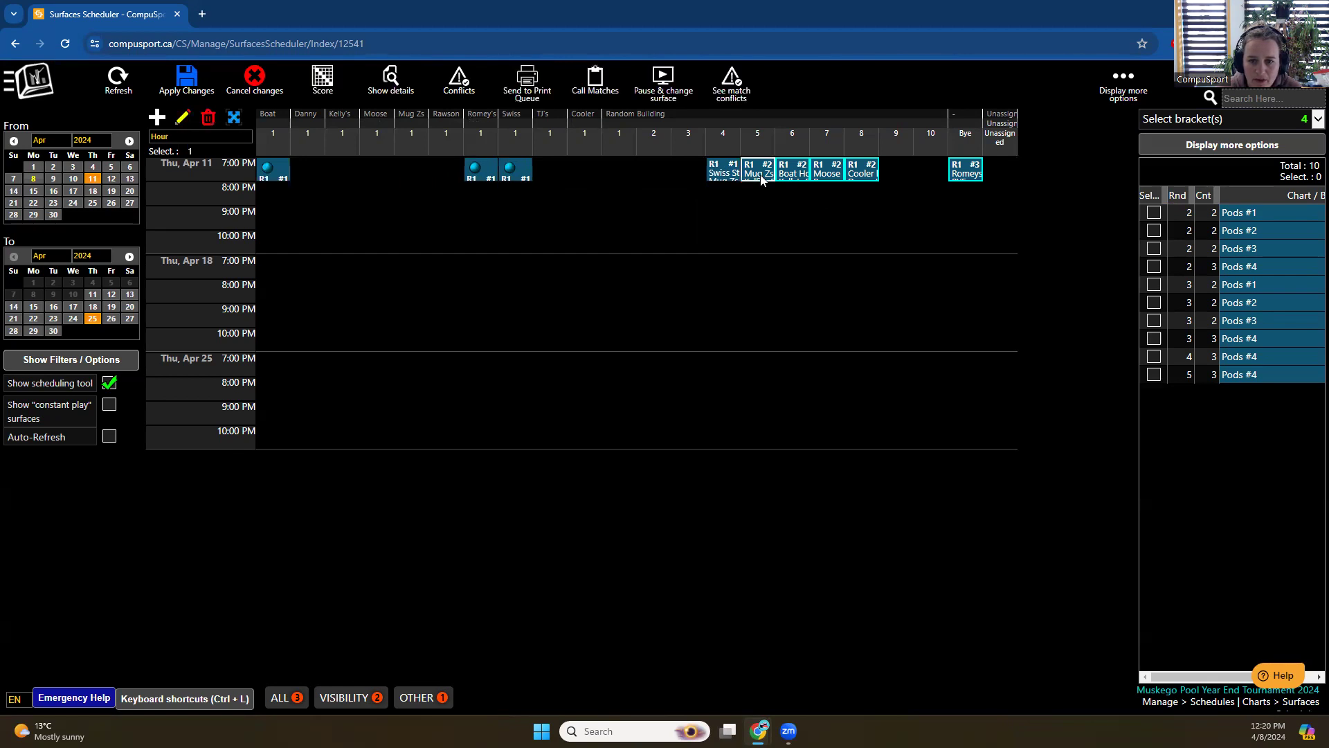
pyautogui.moveTo(761, 178)
pyautogui.moveTo(761, 177); pyautogui.dragTo(422, 175)
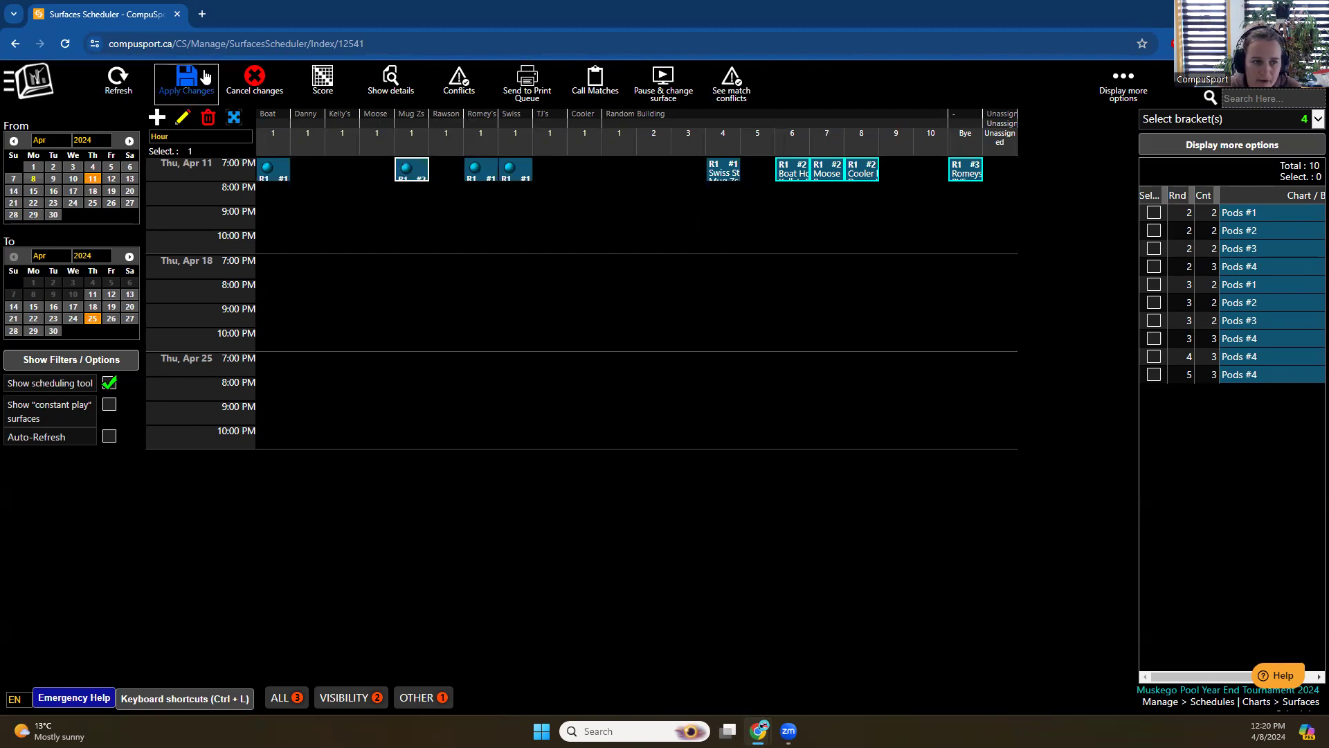
pyautogui.click(188, 86)
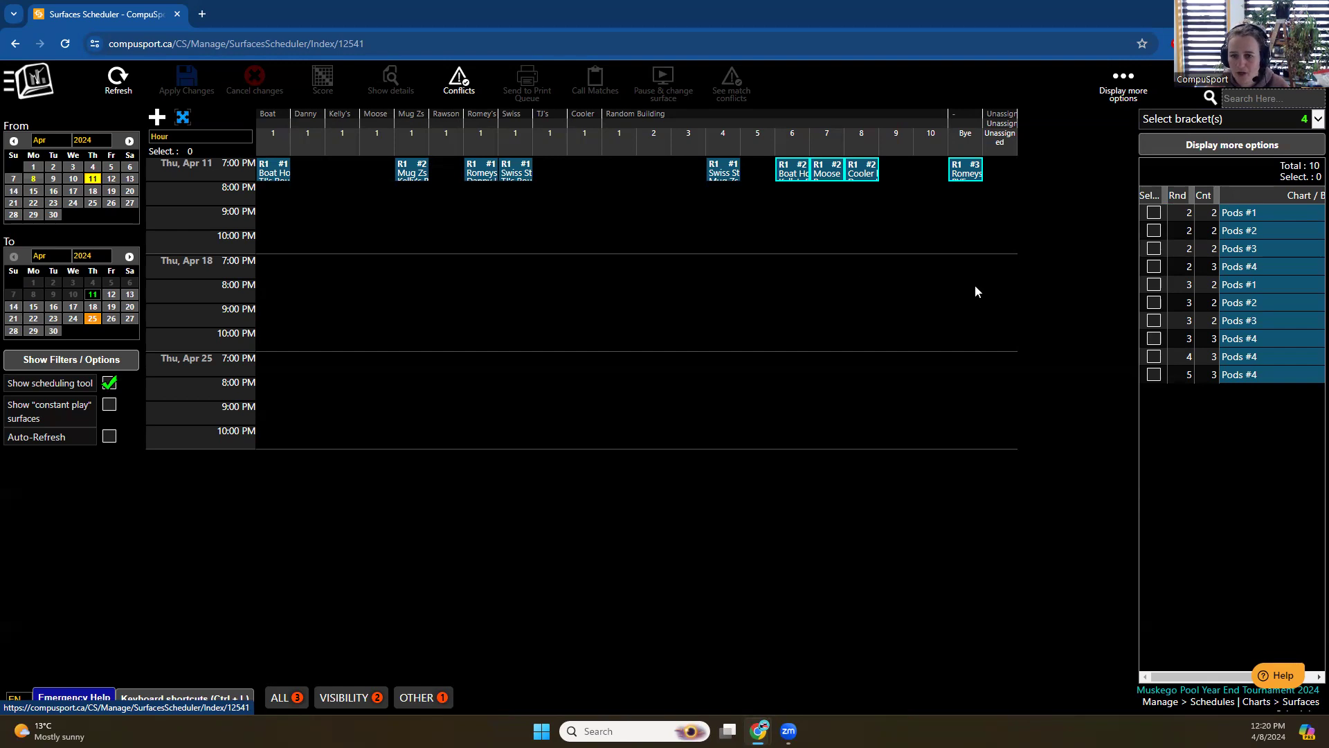
# Schedule all pods' round 2 matches on April 18 and round 3 matches on April 25, at 7:00 PM starting from Random Building surface 1
pyautogui.moveTo(1205, 212); pyautogui.dragTo(621, 270)
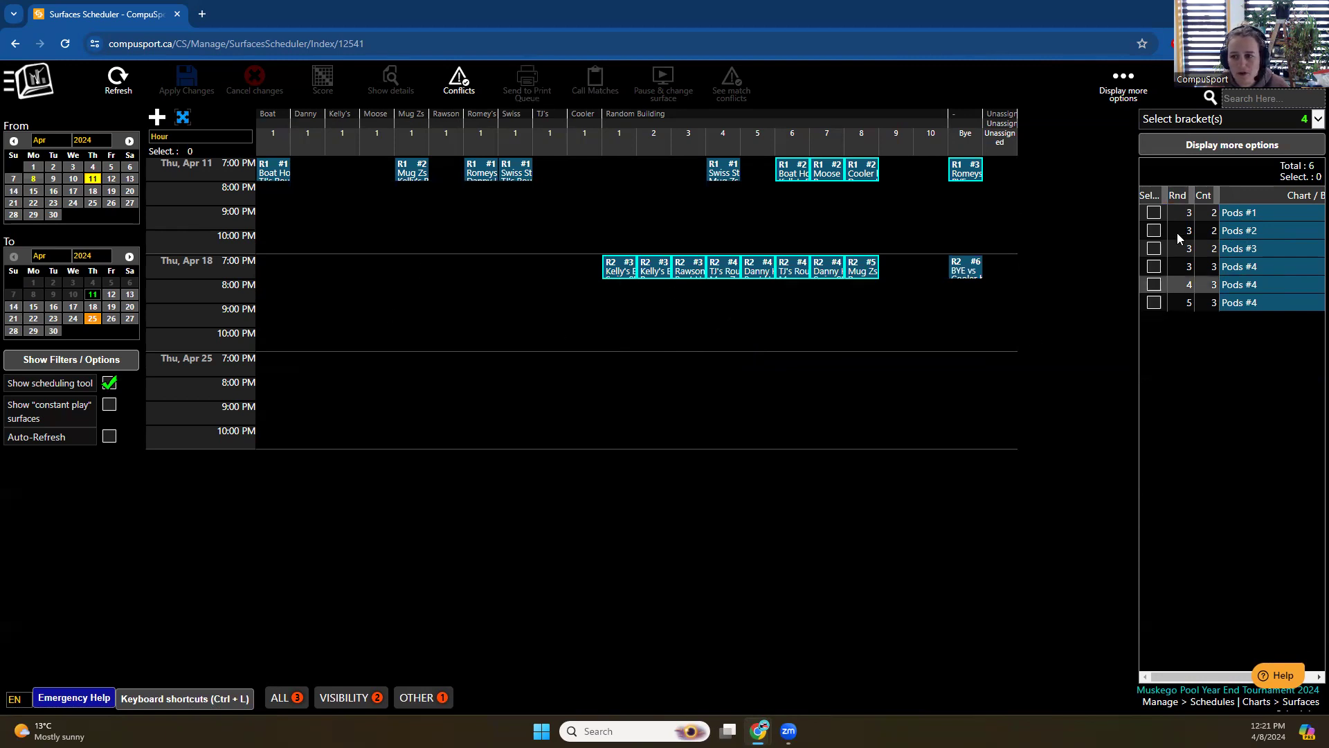
pyautogui.click(1196, 212)
pyautogui.keyDown('shift'); pyautogui.click(1208, 265); pyautogui.keyUp('shift')
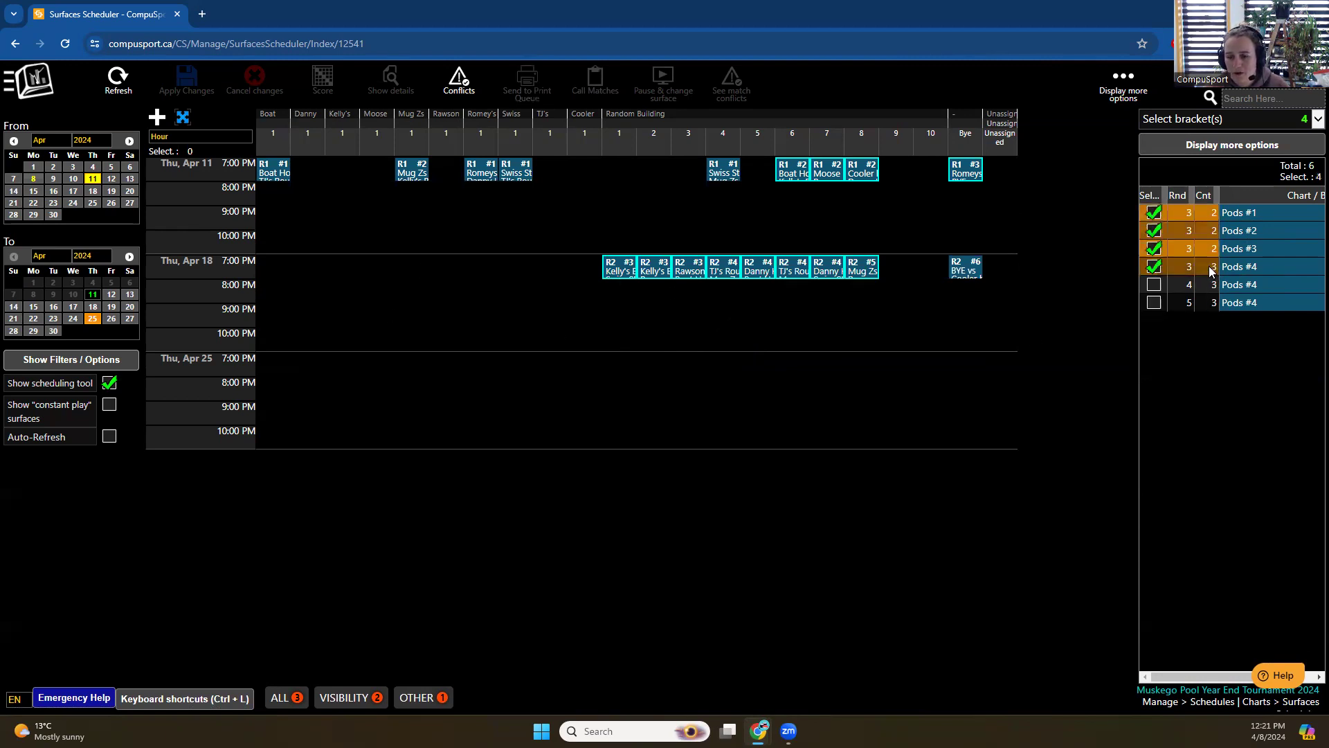
pyautogui.moveTo(1208, 265); pyautogui.dragTo(614, 372)
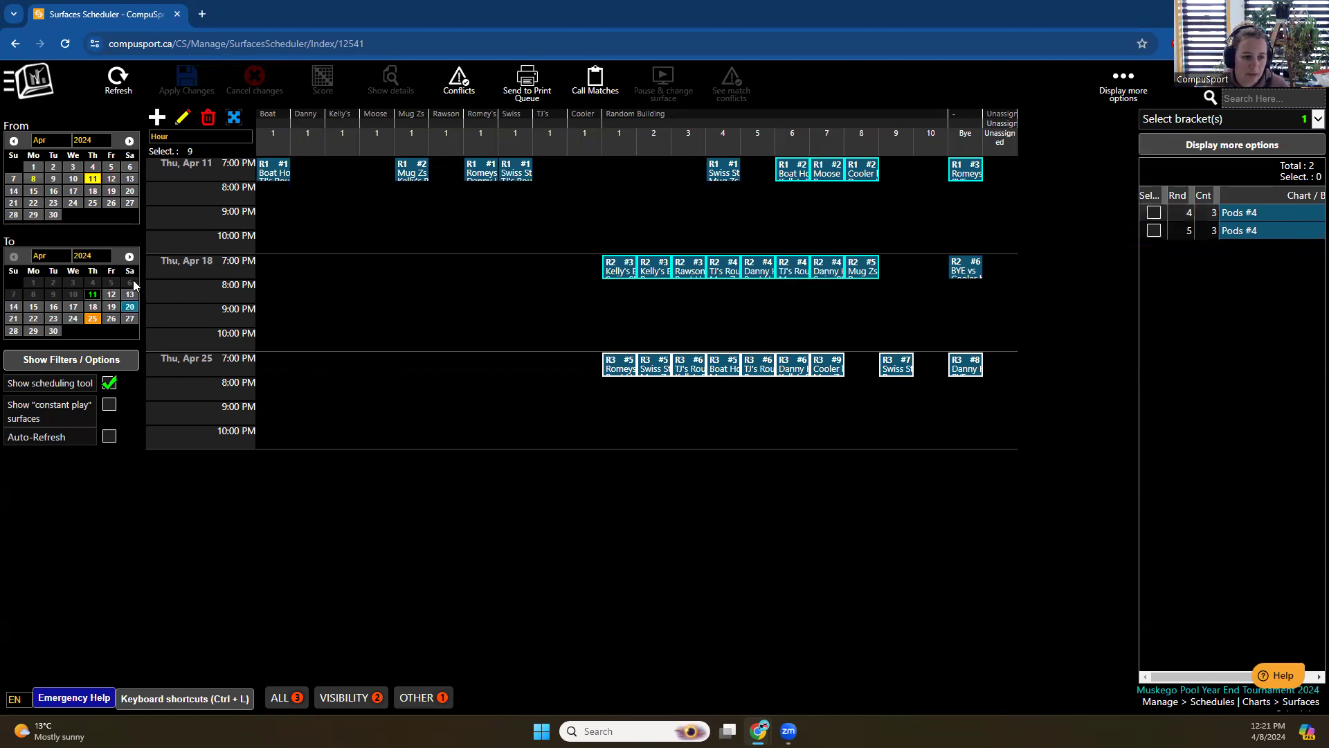
# Extend the schedule's end date to May 2, 2024, and schedule Pods #4 rounds 4 and 5 that day from 7:00 PM in Random Building
pyautogui.click(130, 257)
pyautogui.click(92, 281)
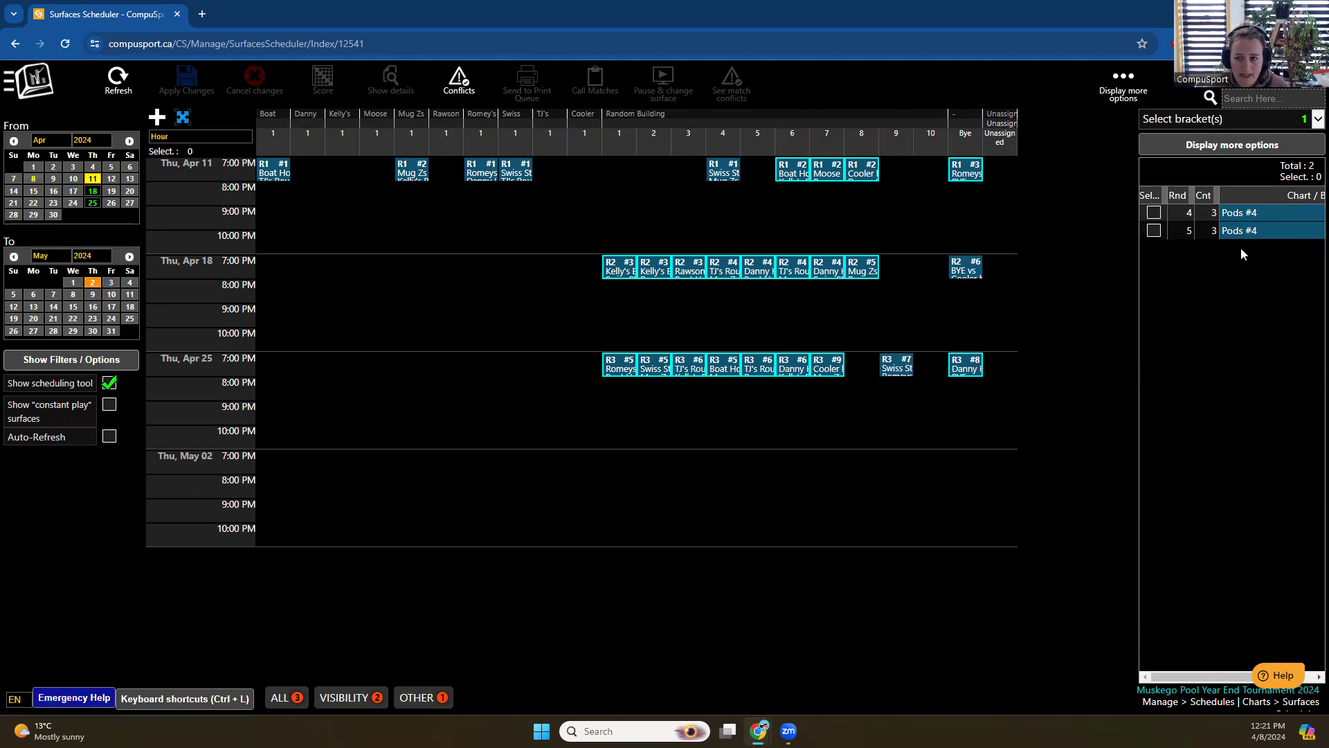
pyautogui.click(1235, 214)
pyautogui.click(1233, 230)
pyautogui.moveTo(1228, 213); pyautogui.dragTo(613, 460)
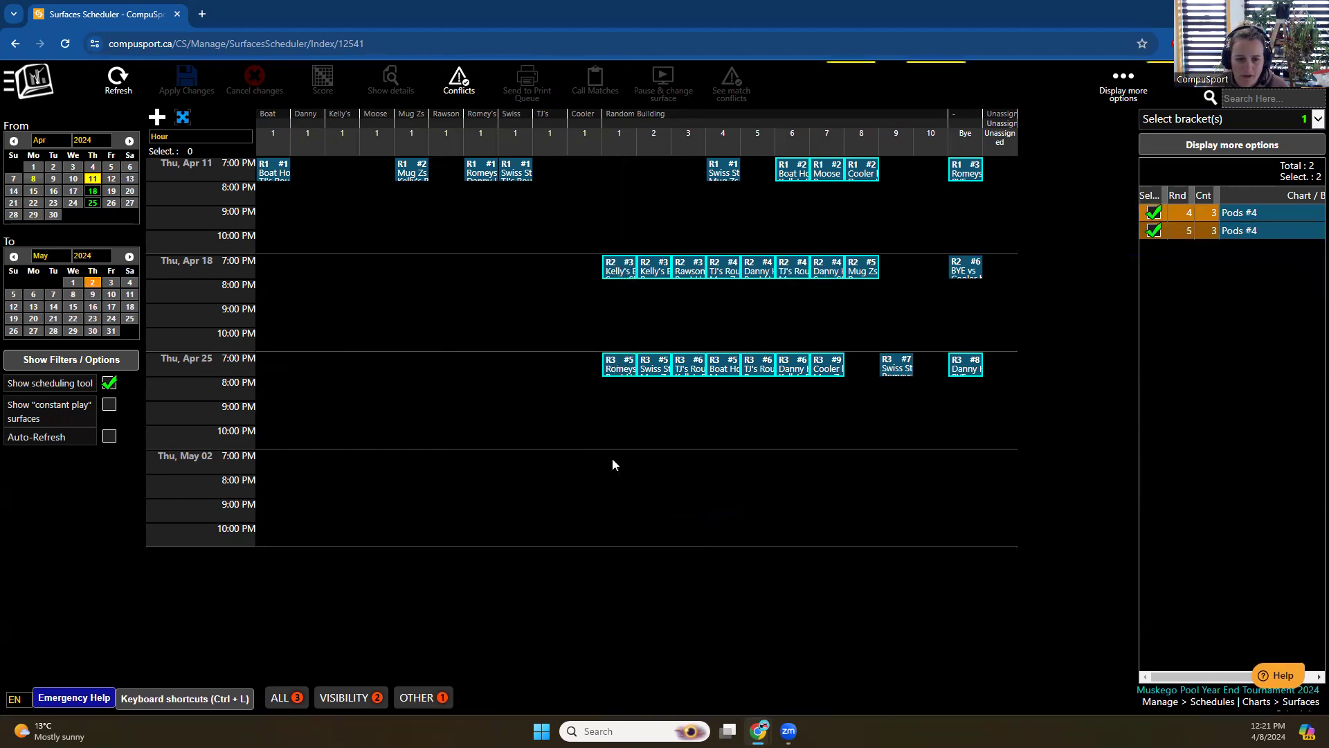
pyautogui.click(738, 524)
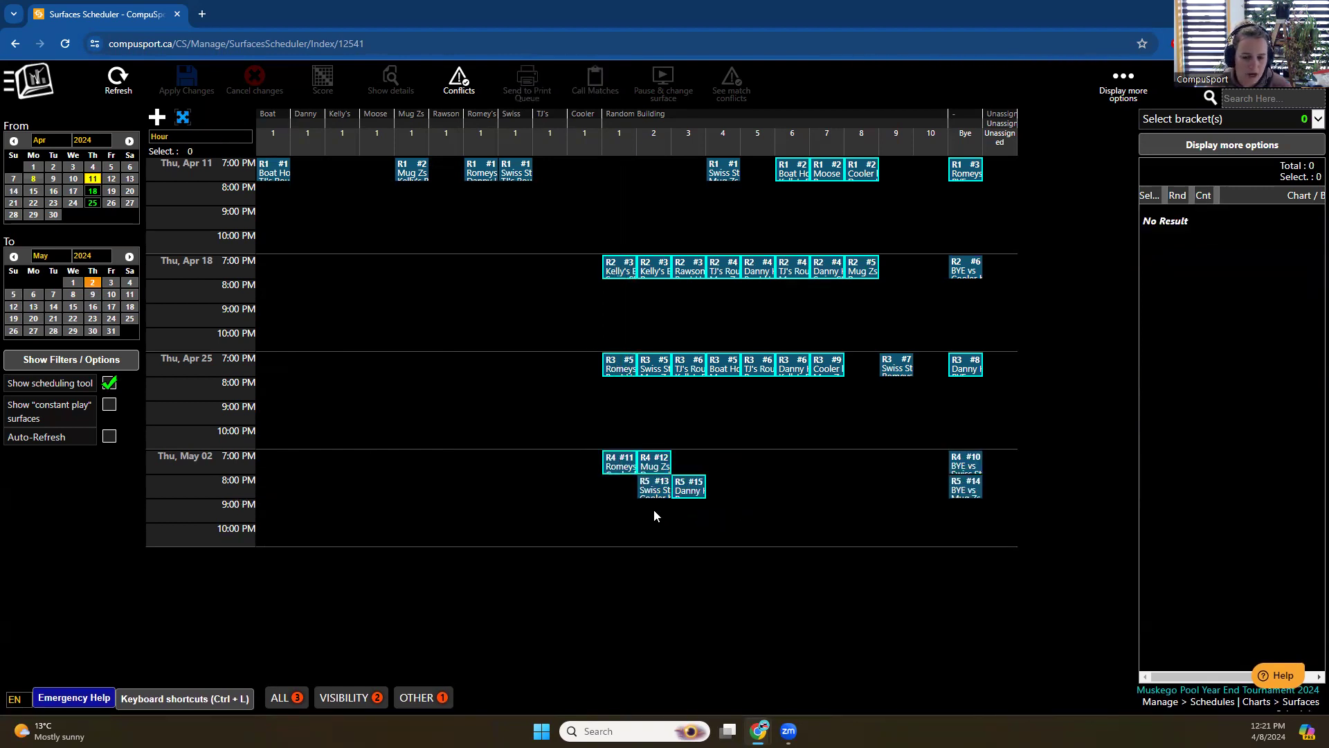
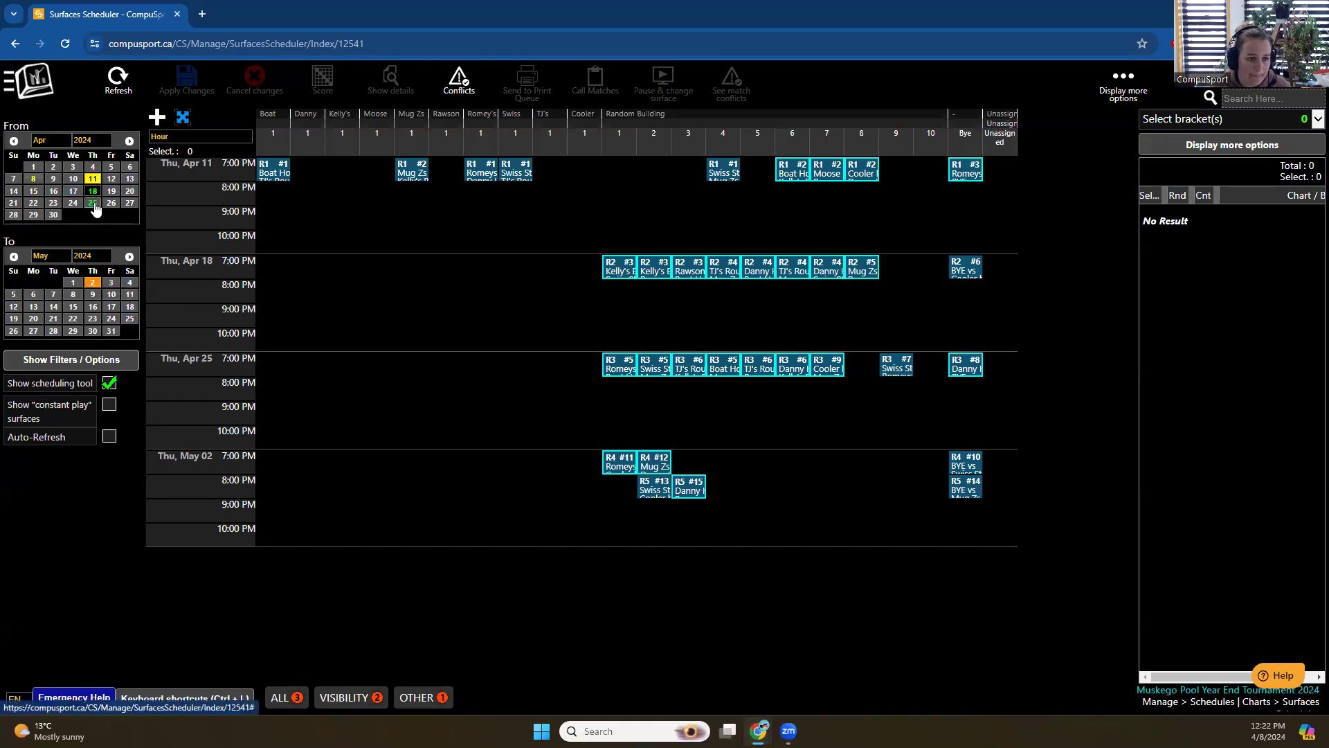
# Extend the schedule's end date to May 10, 2024, and filter it to 07:00 AM to 11:00 PM on all days of the week
pyautogui.click(110, 295)
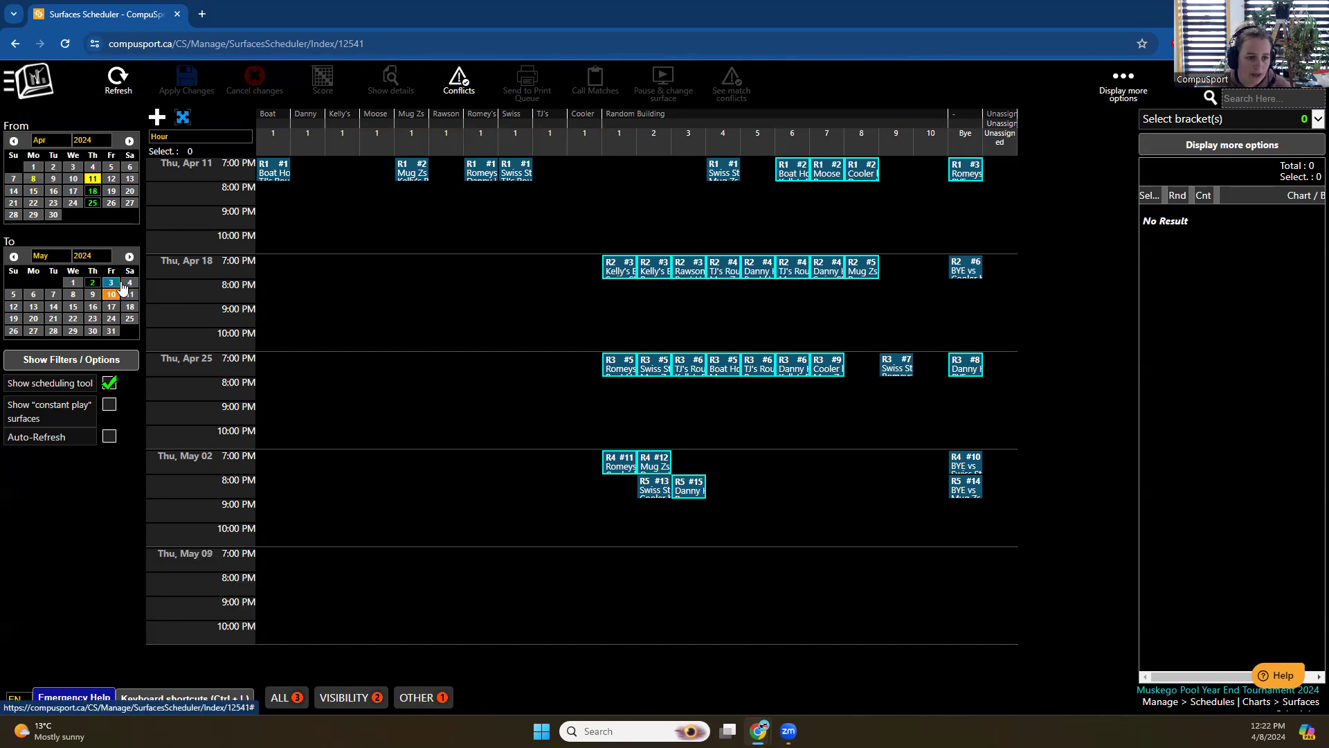
pyautogui.click(74, 366)
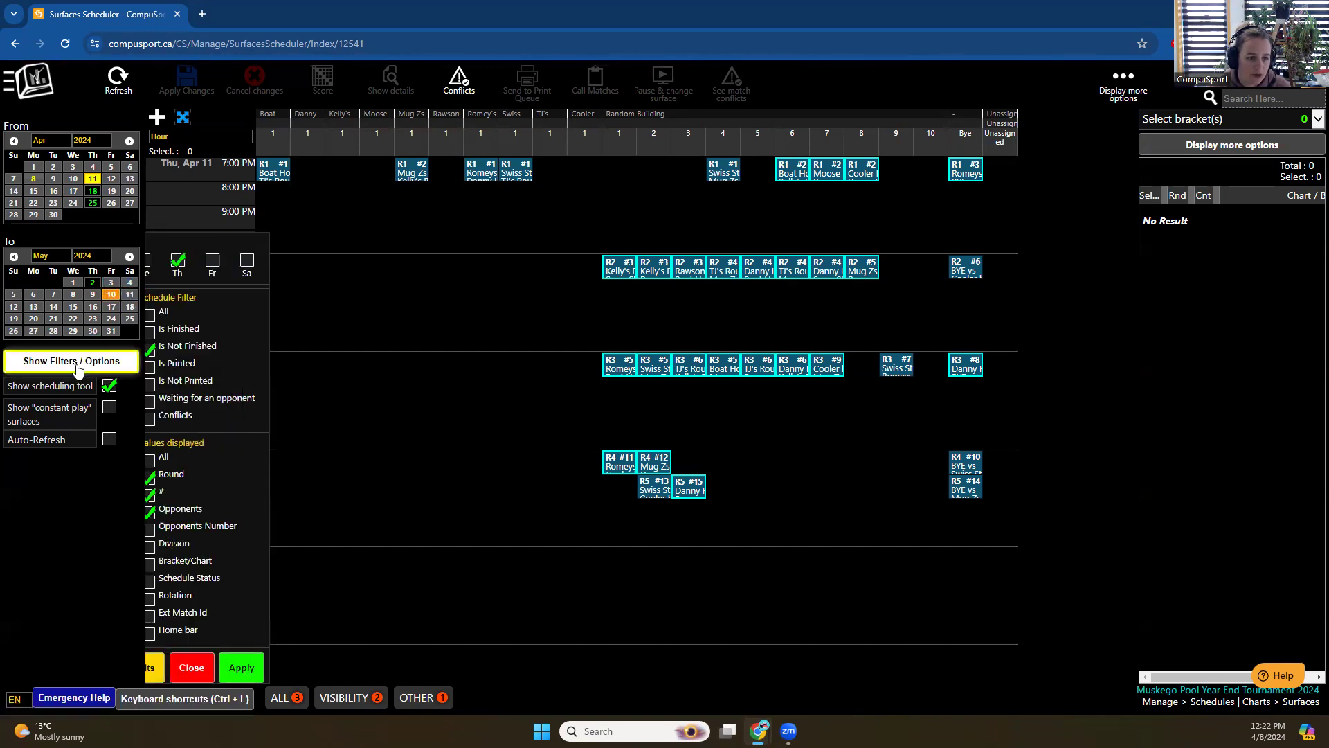
pyautogui.click(165, 266)
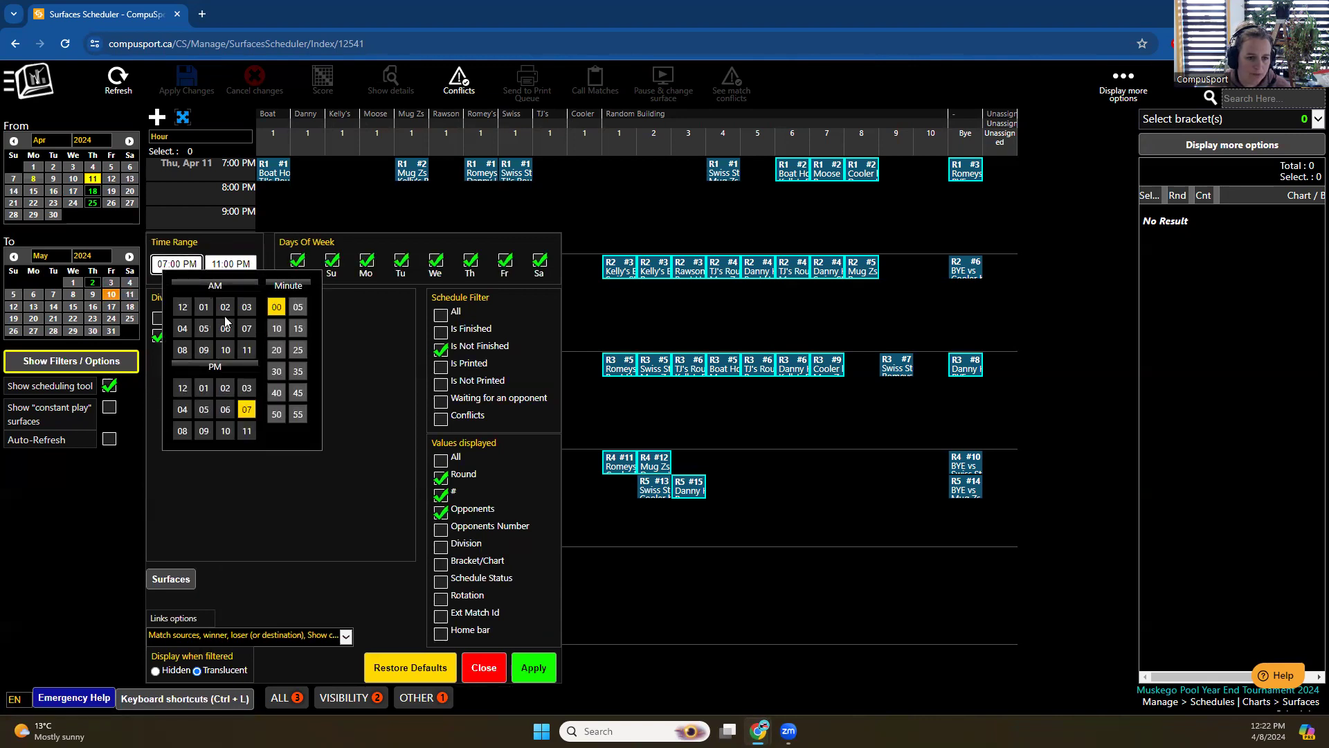
pyautogui.click(248, 329)
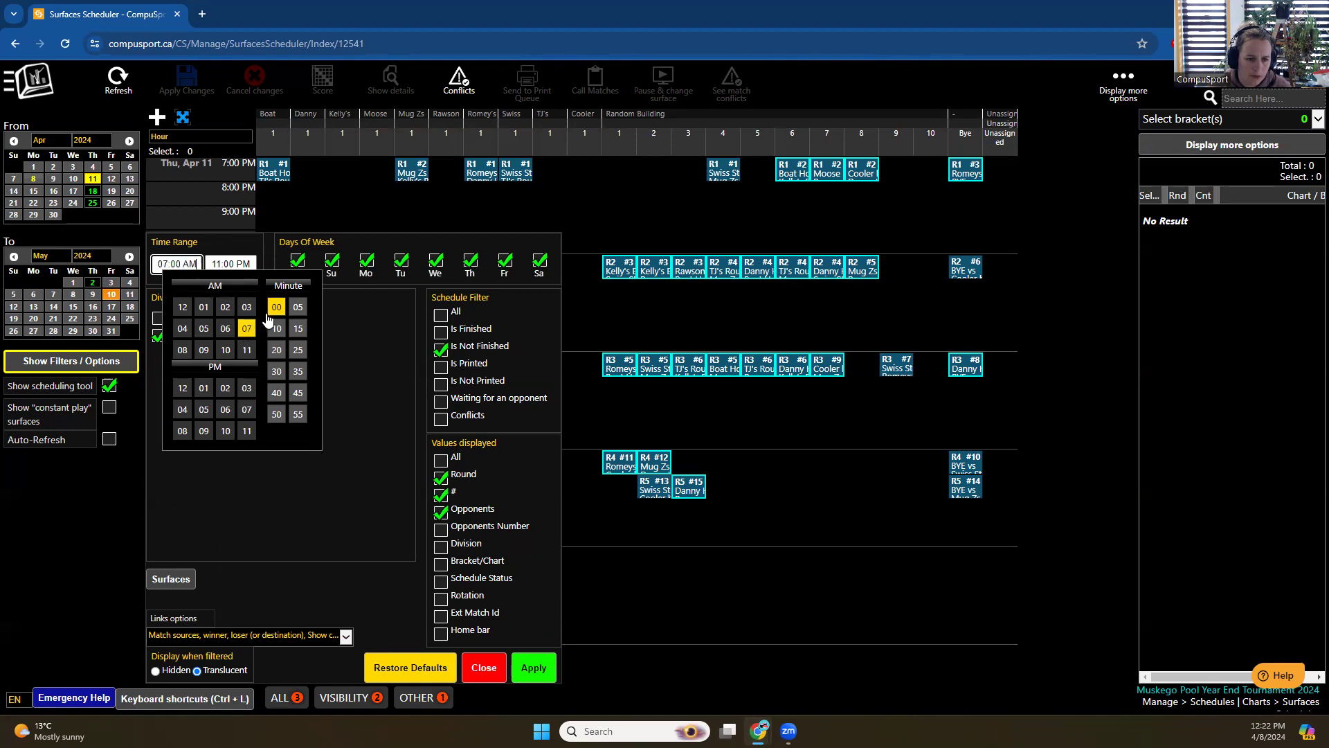
pyautogui.click(276, 308)
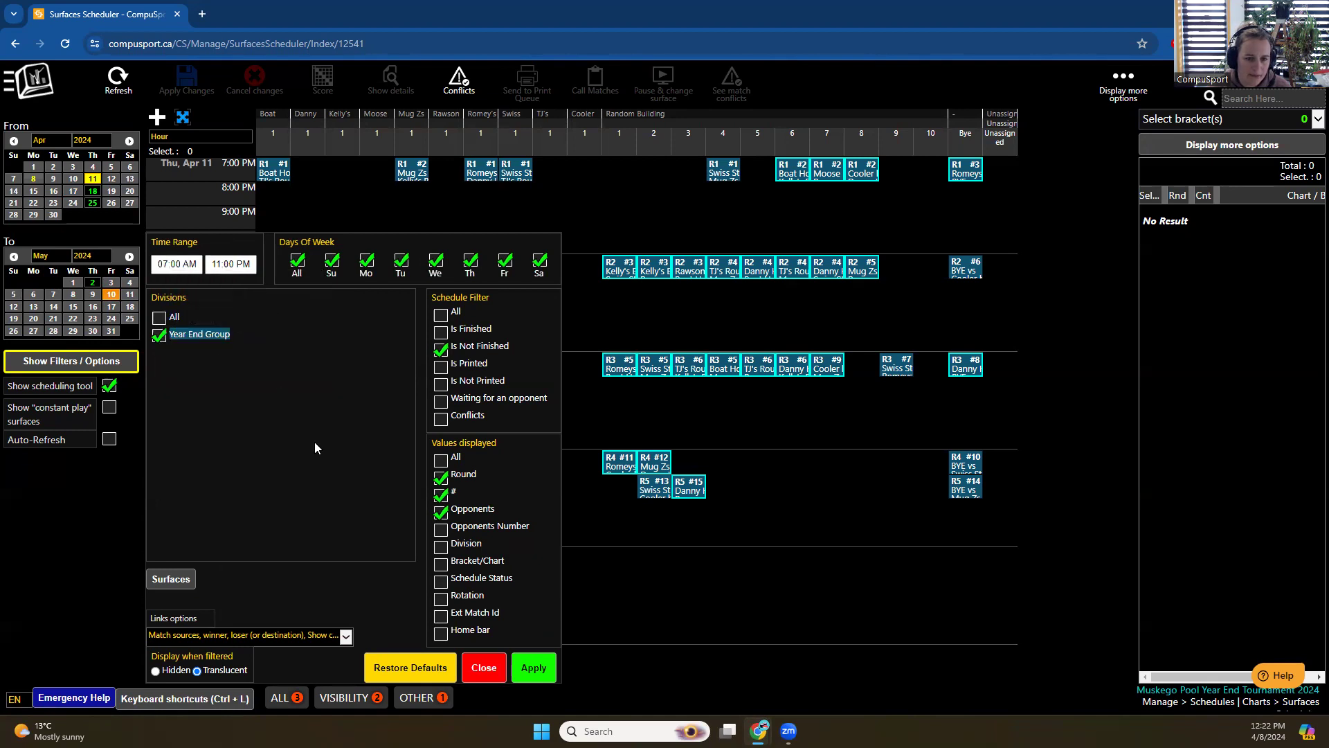
pyautogui.click(535, 669)
# Set the schedule's end date to May 5, 2024
pyautogui.scroll(-13, 644, 444)
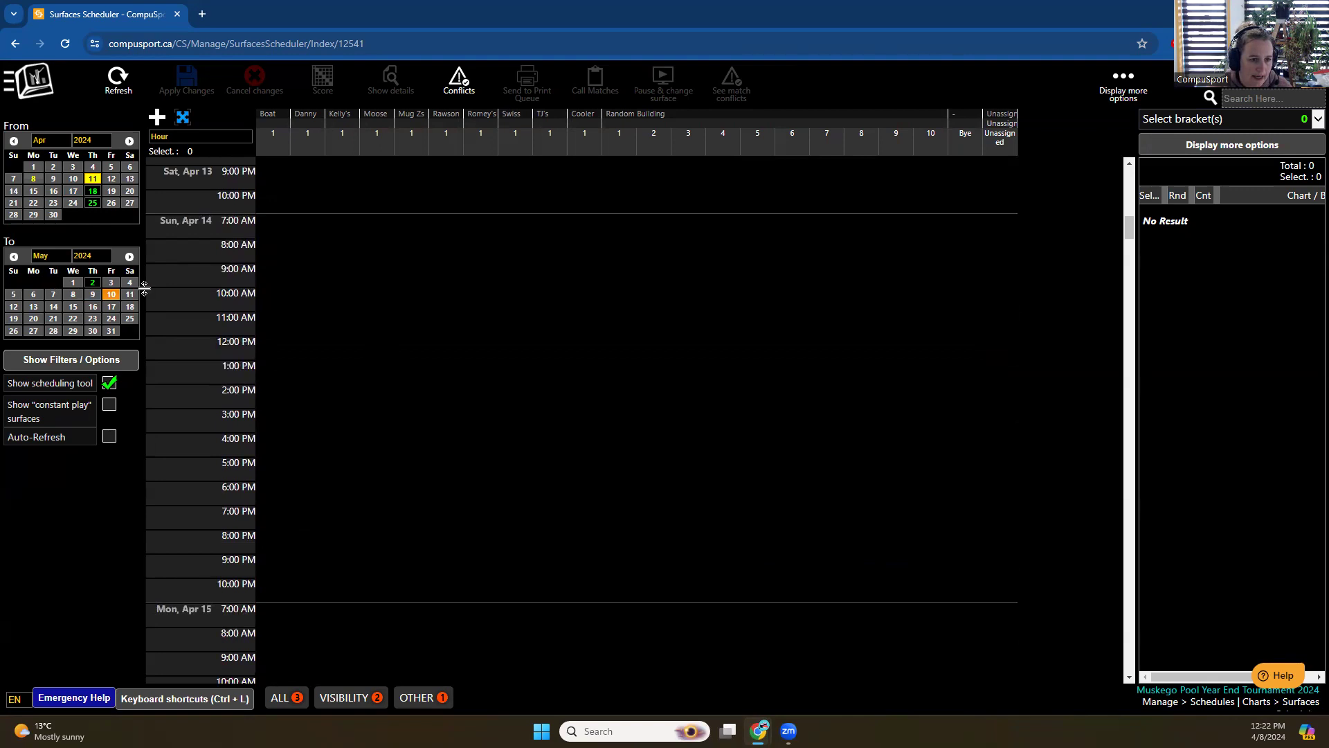
pyautogui.scroll(3, 313, 371)
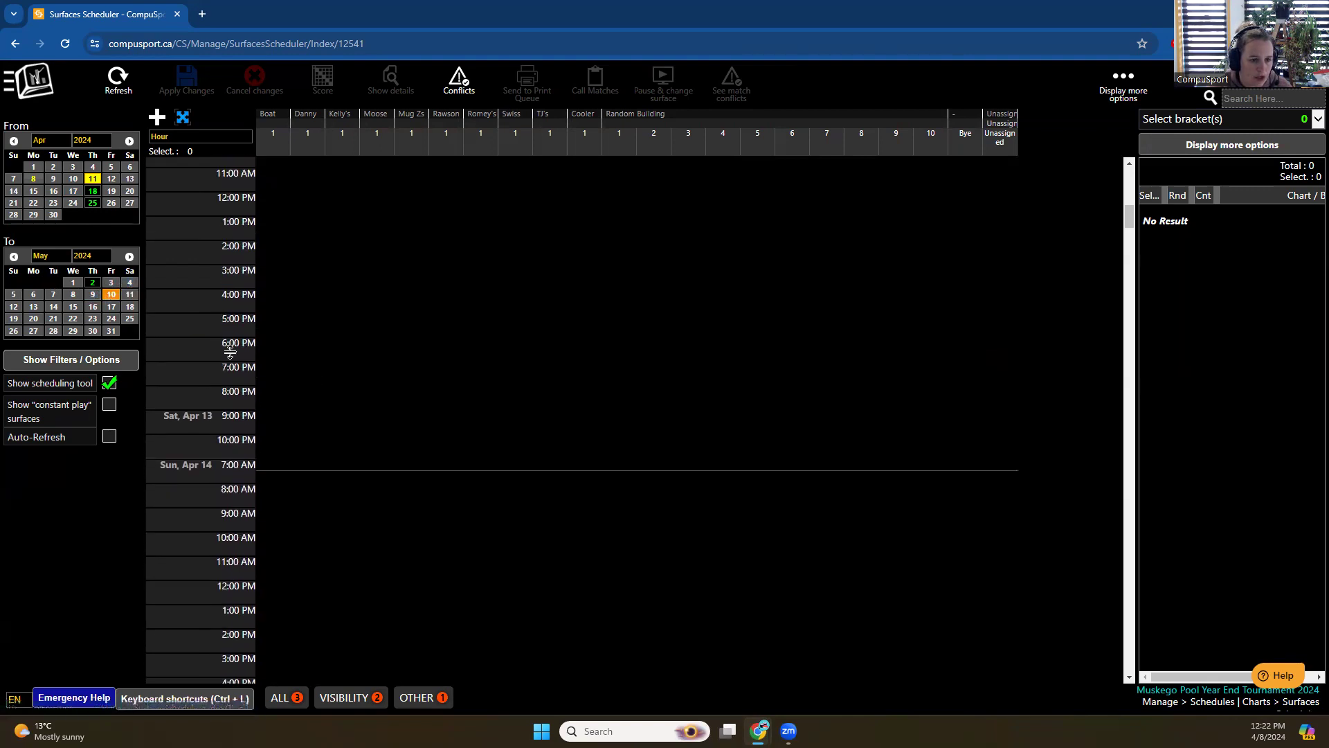
pyautogui.click(14, 294)
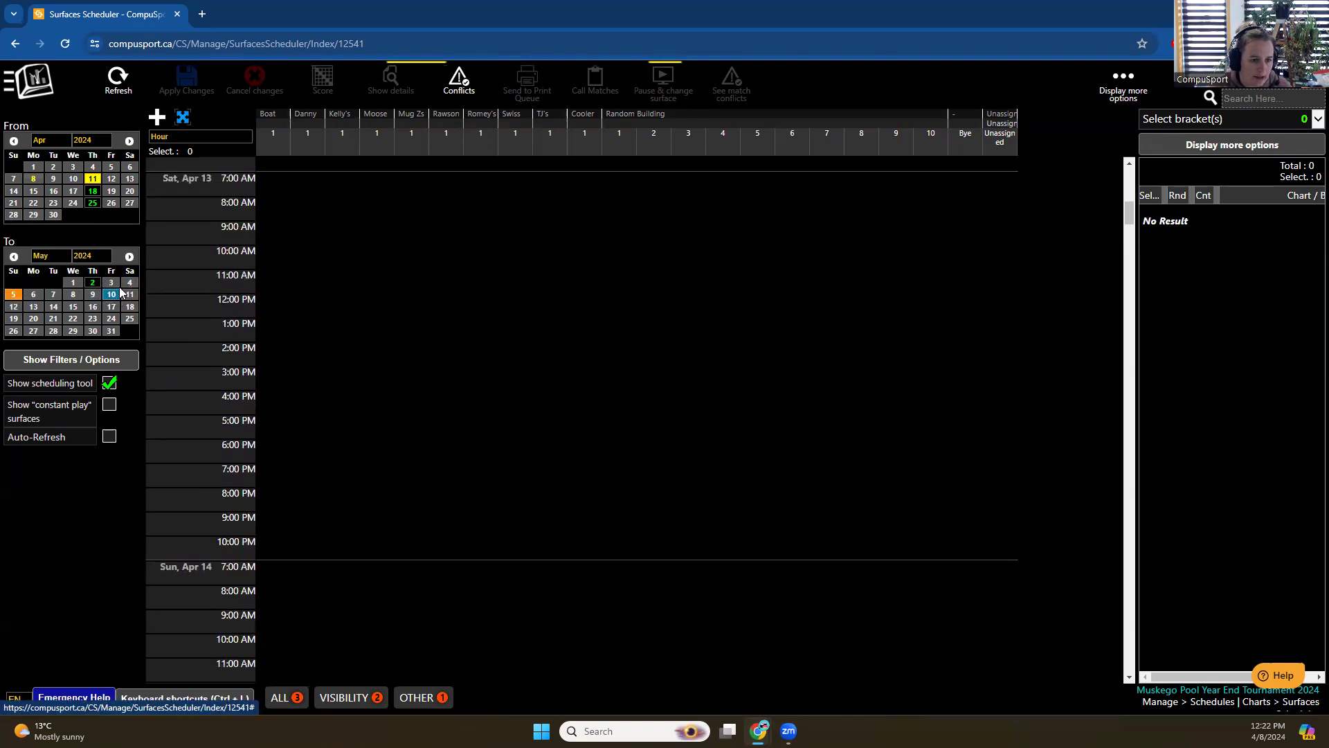
# Schedule all Final Bracket rounds on Saturday, May 4, from 9:00 AM, starting on Random Building surface 1
pyautogui.scroll(10, 325, 304)
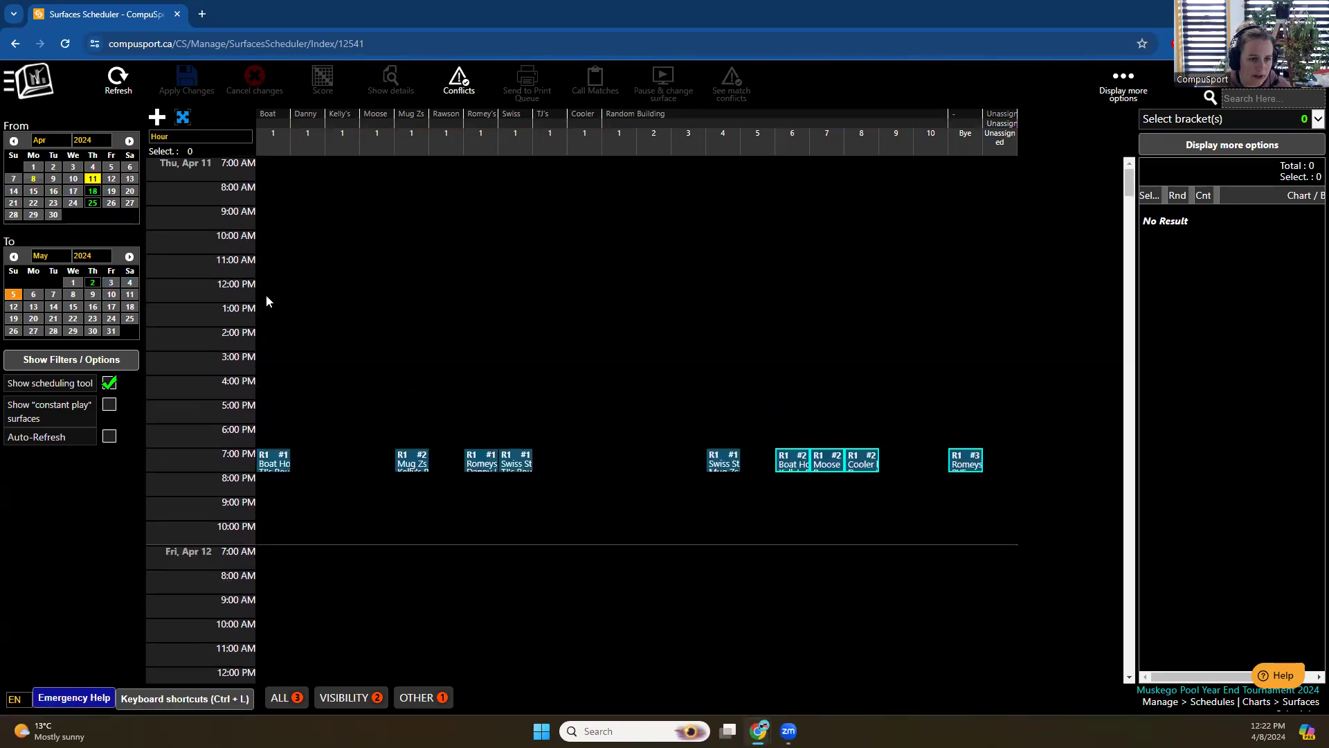
pyautogui.scroll(-10, 312, 367)
pyautogui.scroll(-20, 313, 364)
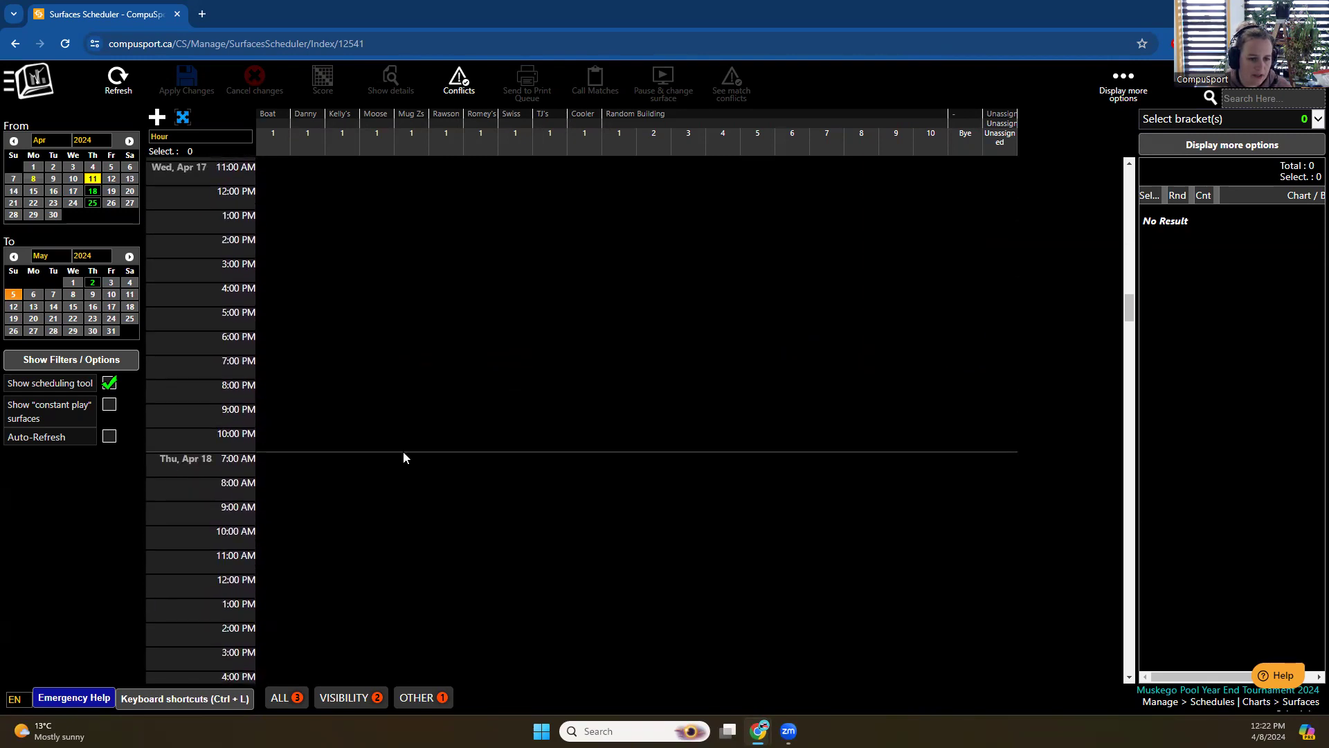
pyautogui.scroll(-5, 403, 451)
pyautogui.scroll(-20, 404, 457)
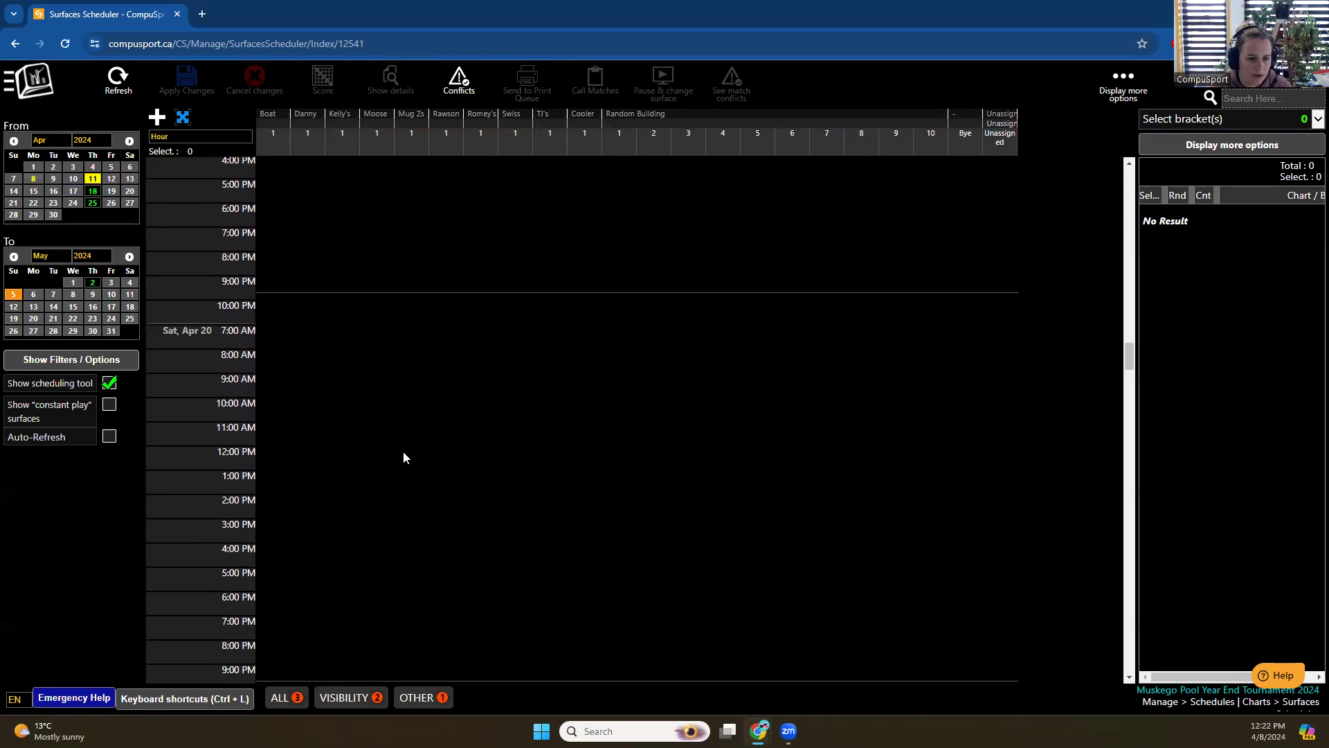
pyautogui.scroll(-15, 404, 457)
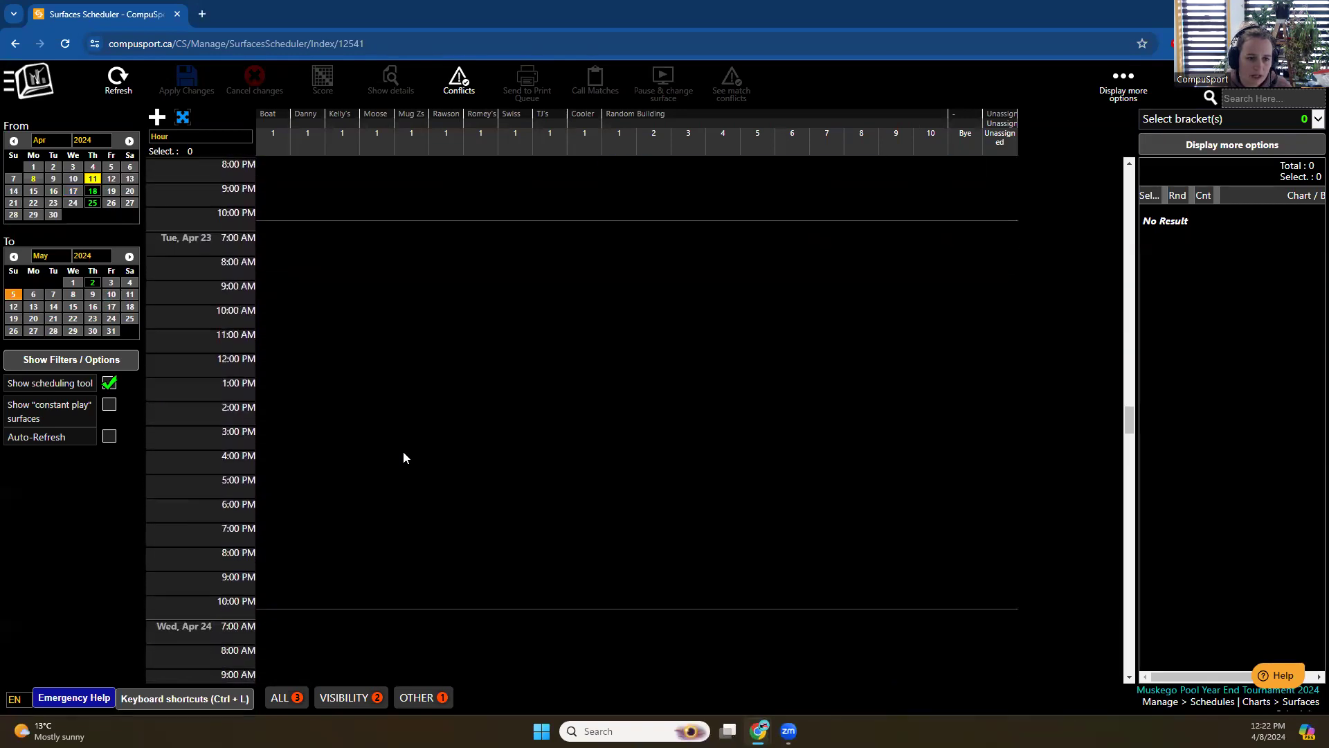
pyautogui.scroll(-15, 404, 457)
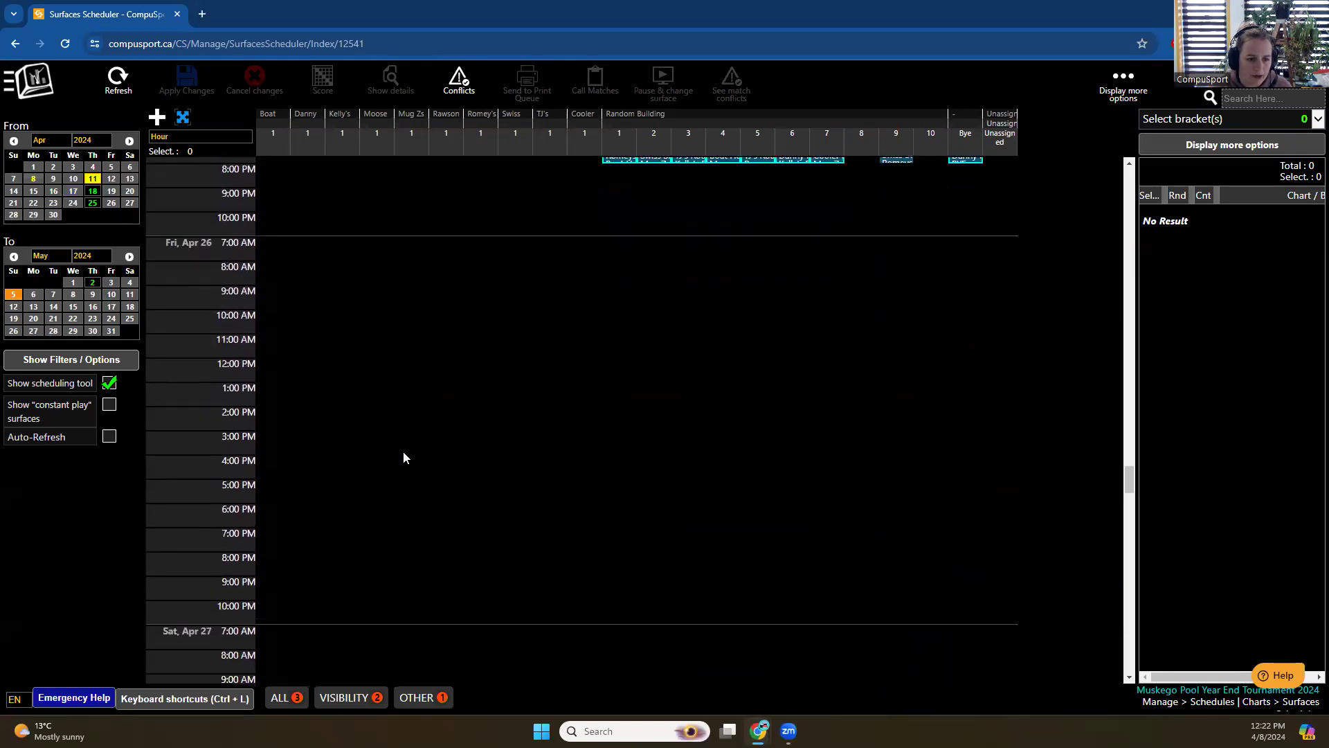
pyautogui.scroll(-10, 403, 451)
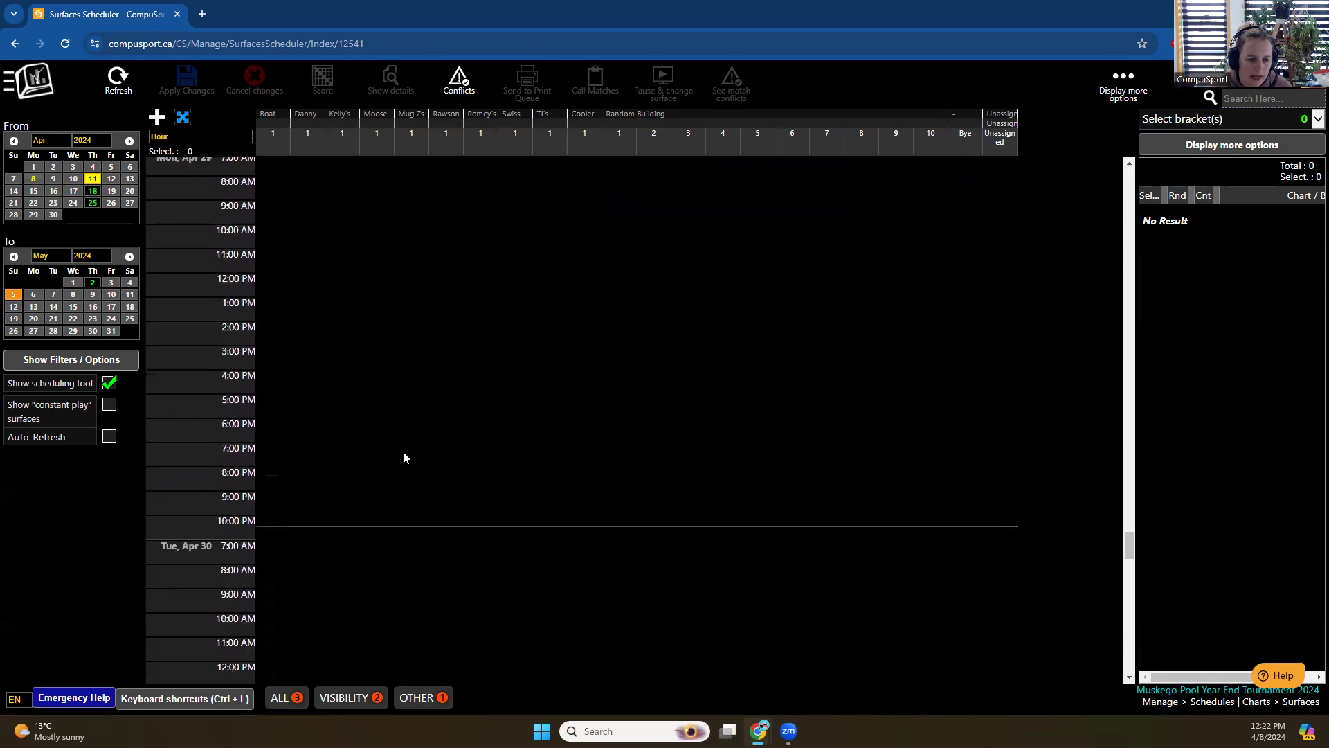
pyautogui.scroll(-15, 403, 457)
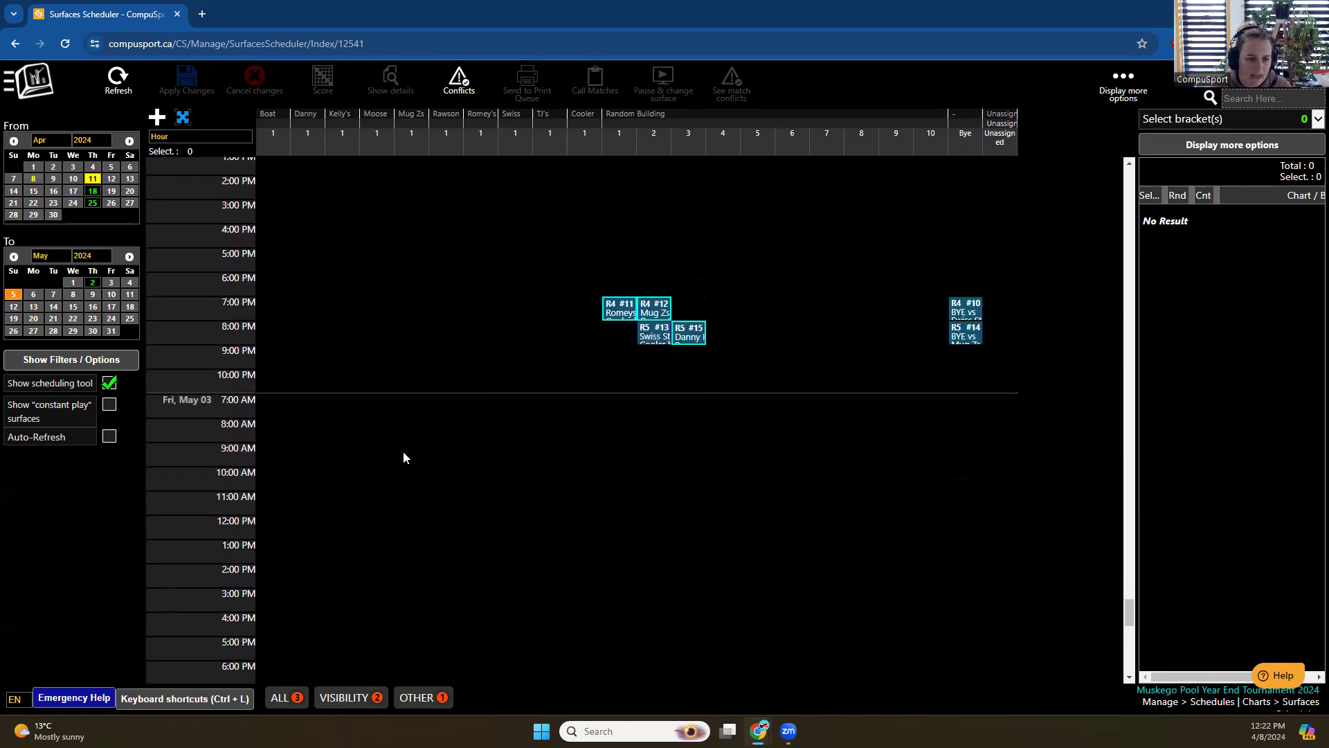
pyautogui.scroll(3, 403, 451)
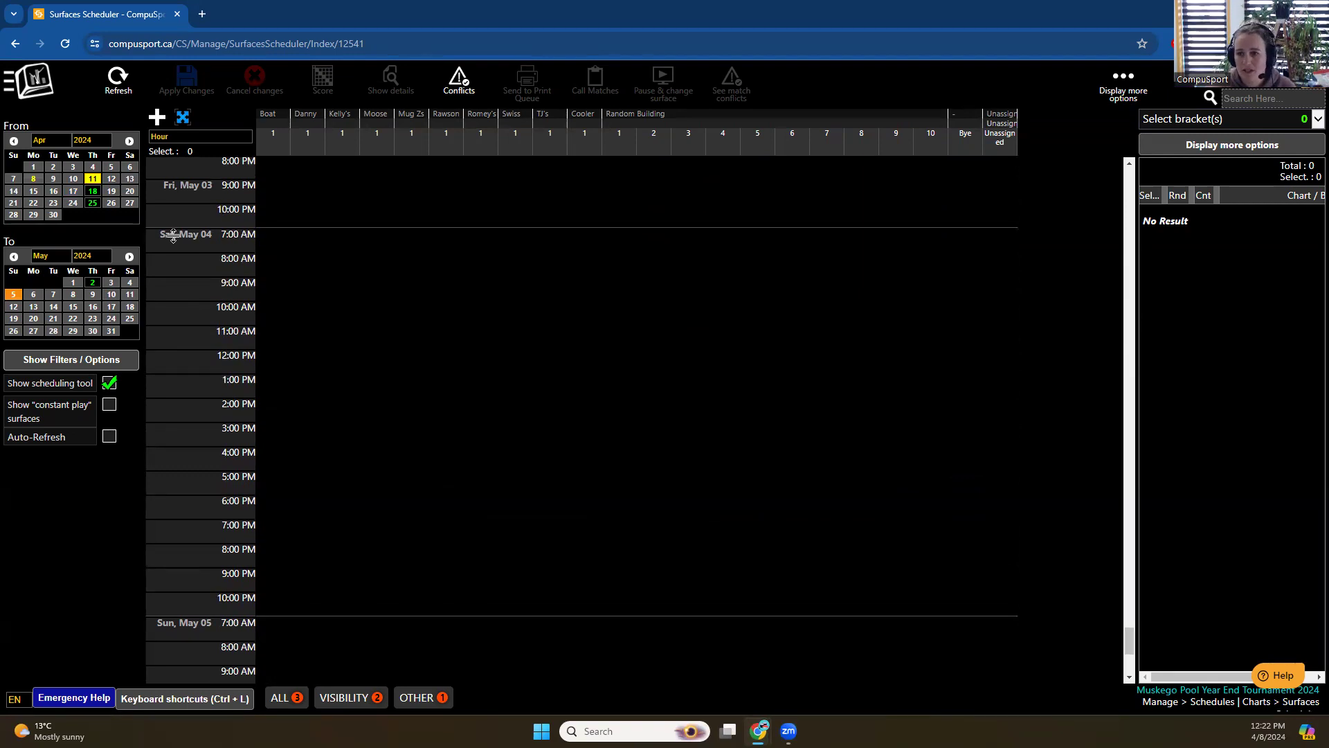
pyautogui.click(1231, 122)
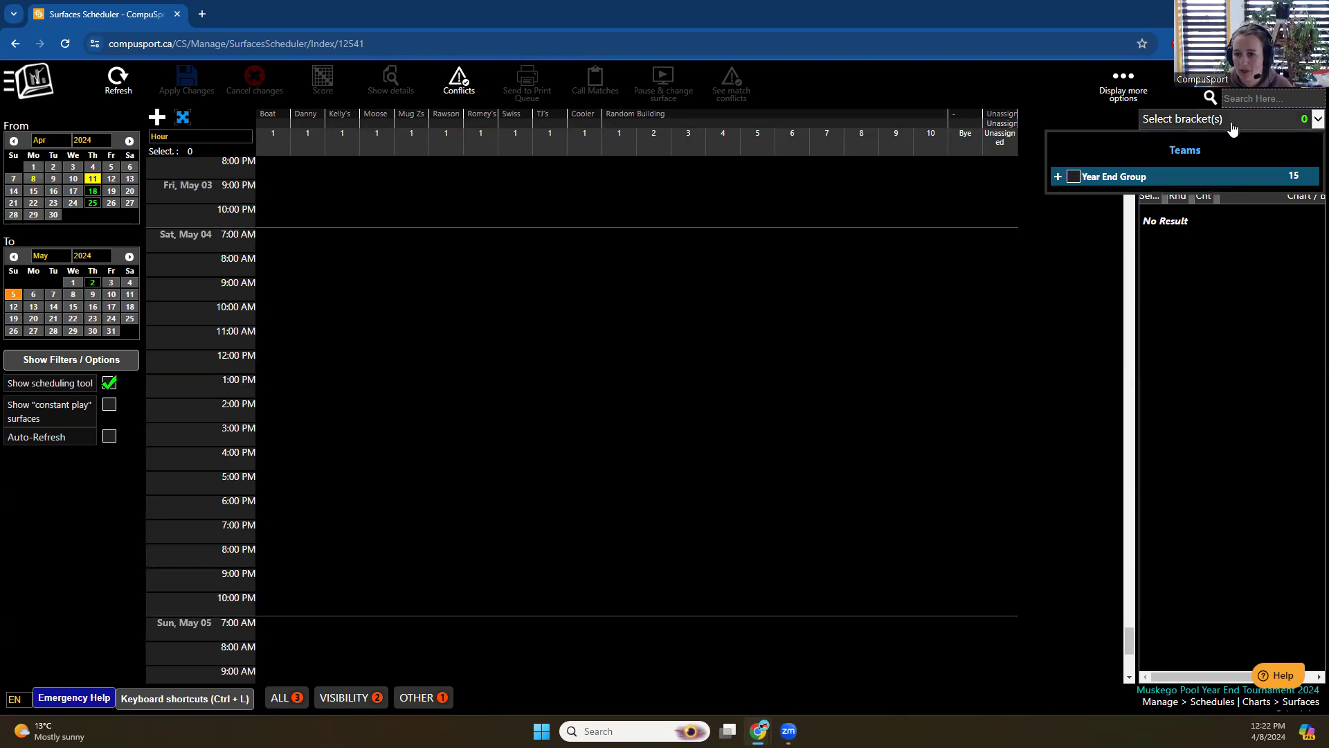
pyautogui.click(1058, 179)
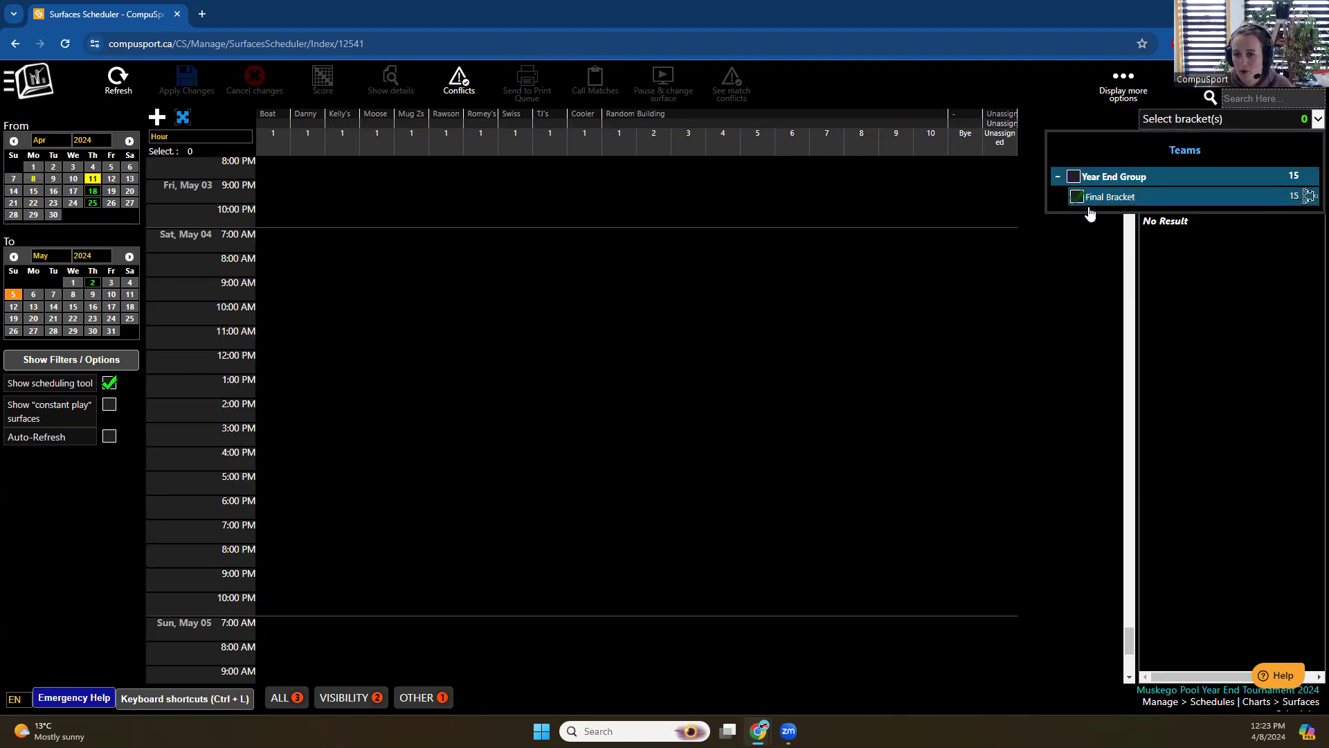
pyautogui.click(1077, 197)
pyautogui.click(1242, 427)
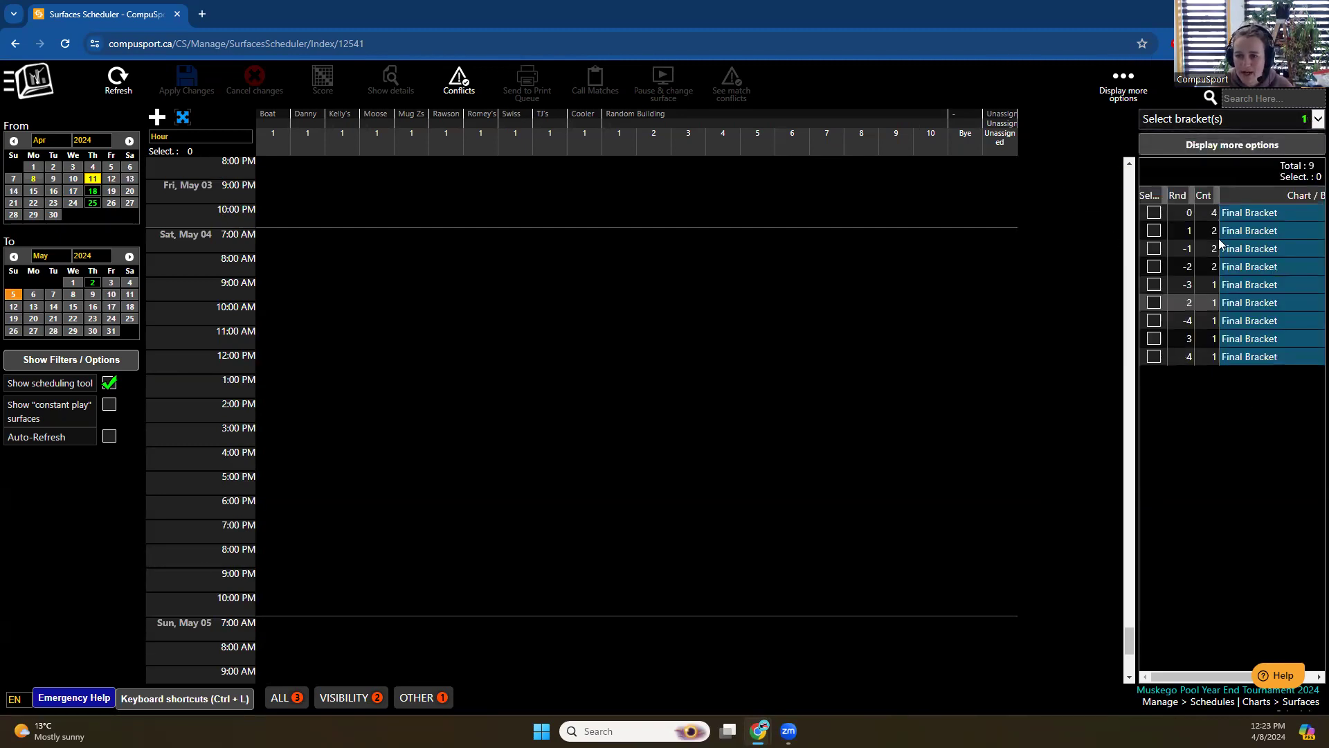
pyautogui.click(1239, 211)
pyautogui.keyDown('shift'); pyautogui.click(1255, 354); pyautogui.keyUp('shift')
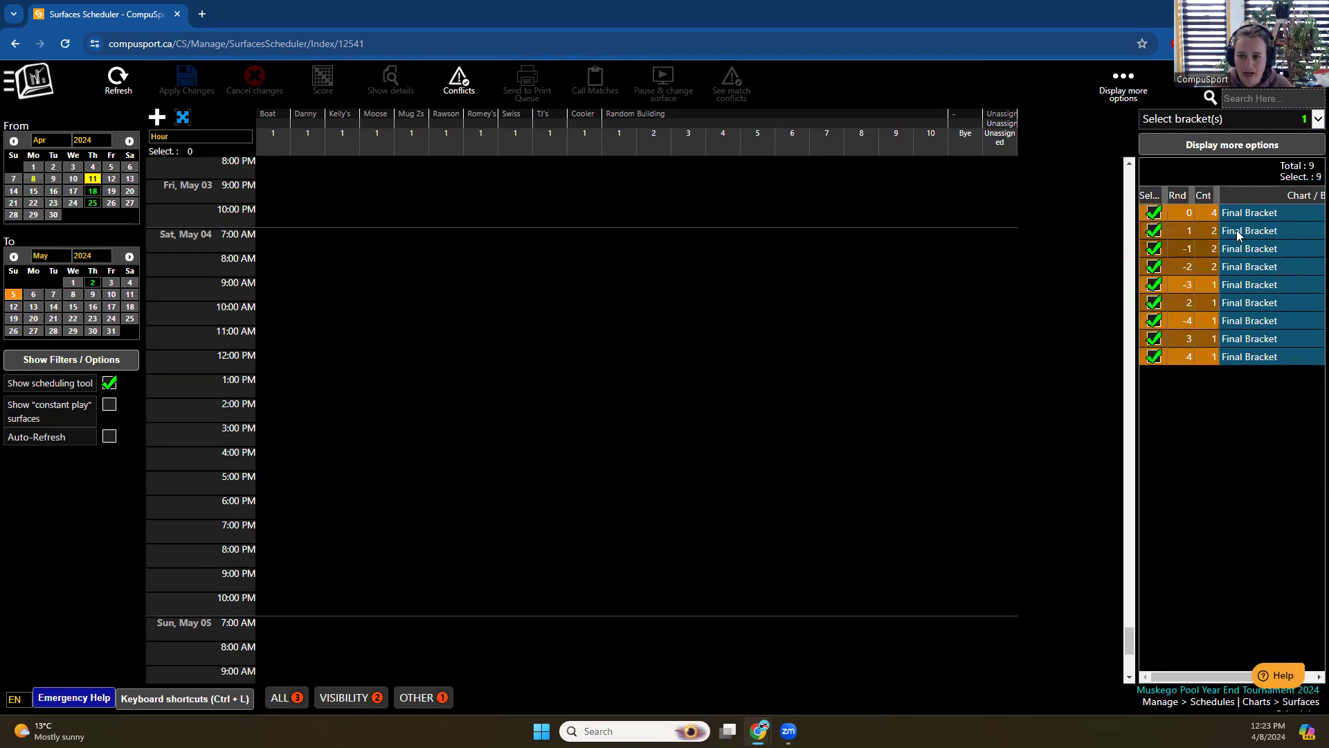
pyautogui.moveTo(1247, 212); pyautogui.dragTo(618, 291)
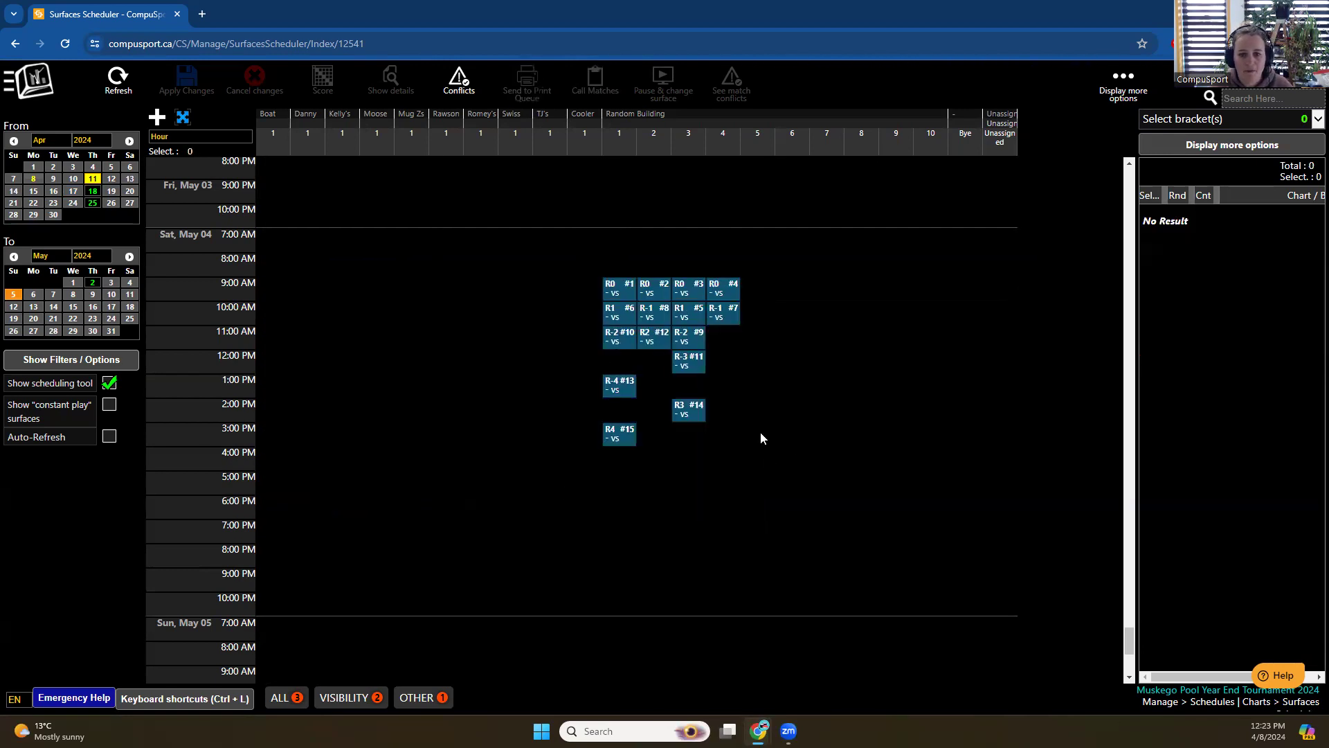
# Inspect the match links of R1 #6, R-4 #13 and R4 #15 in the May 4 schedule
pyautogui.click(633, 294)
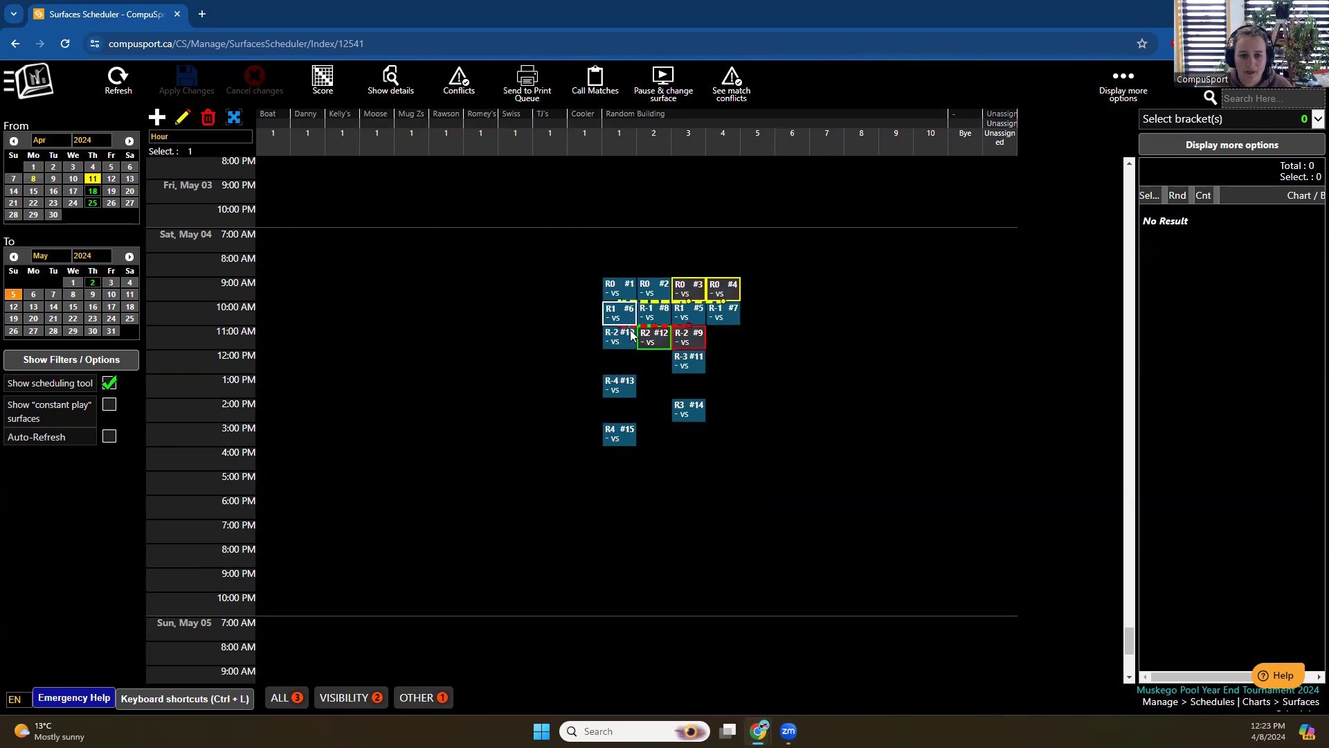
pyautogui.click(626, 389)
pyautogui.click(617, 437)
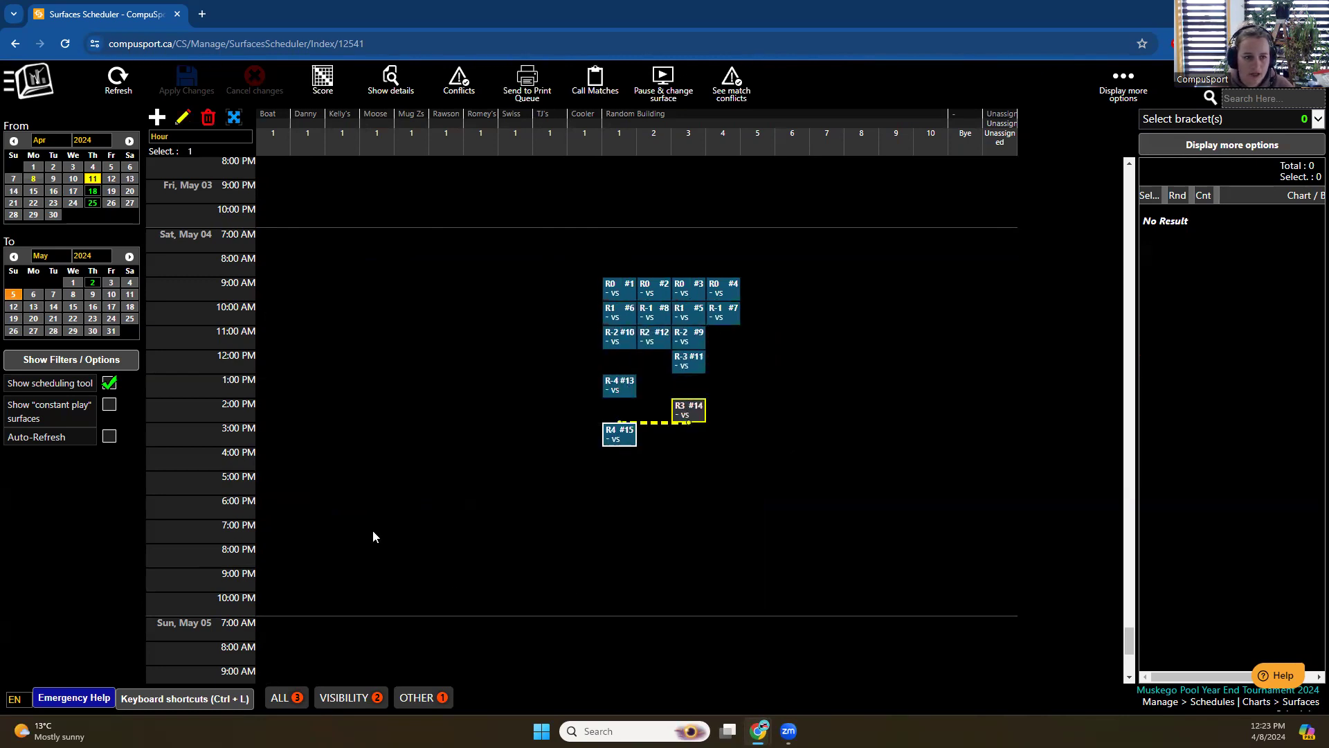
pyautogui.click(352, 376)
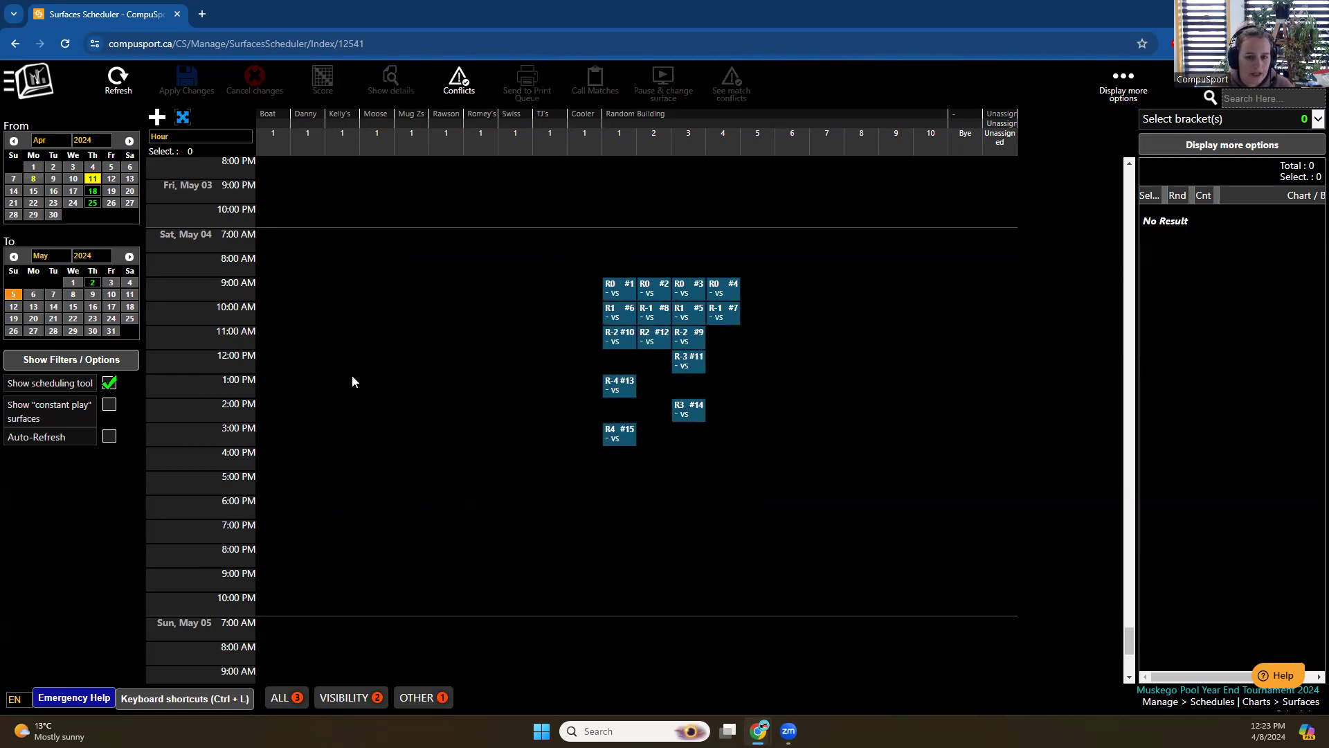
# Open the event's Charts (Brackets/RRB) page to review the Final Bracket and the list of charts in Year End Group
pyautogui.click(31, 80)
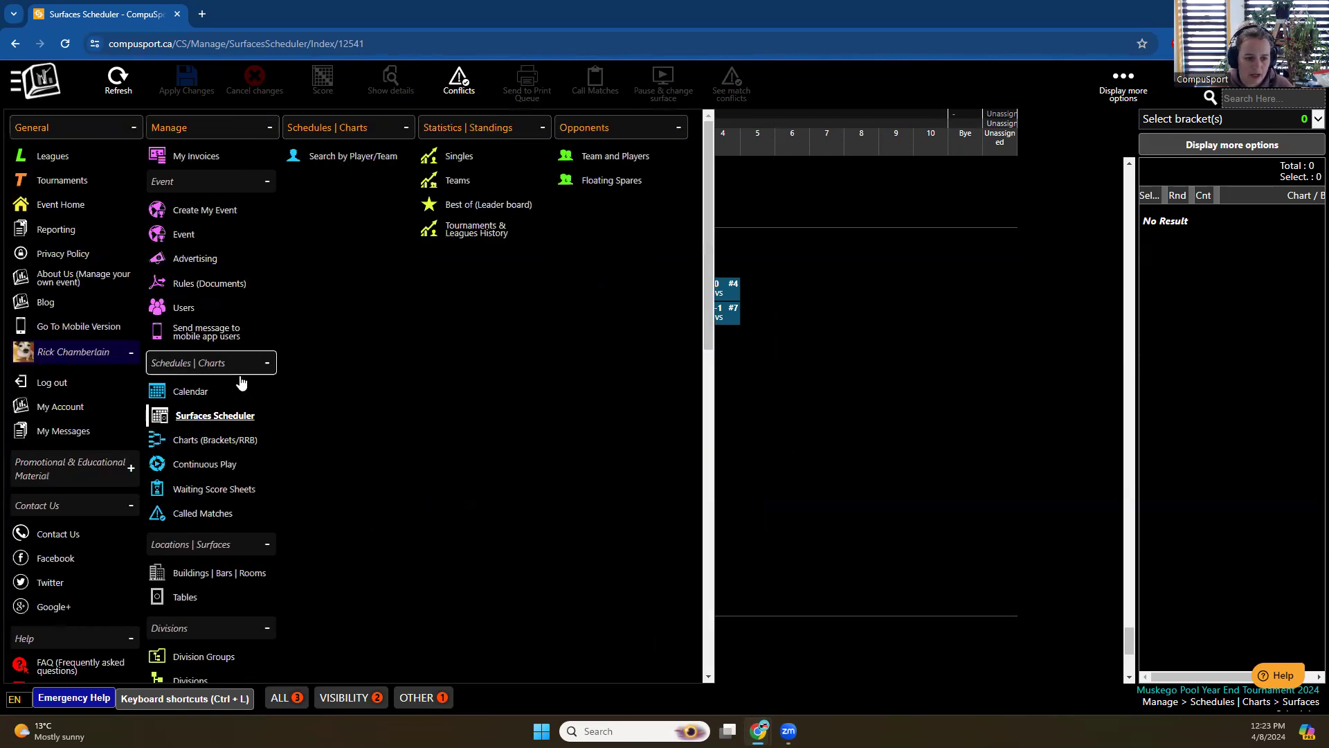
pyautogui.click(200, 442)
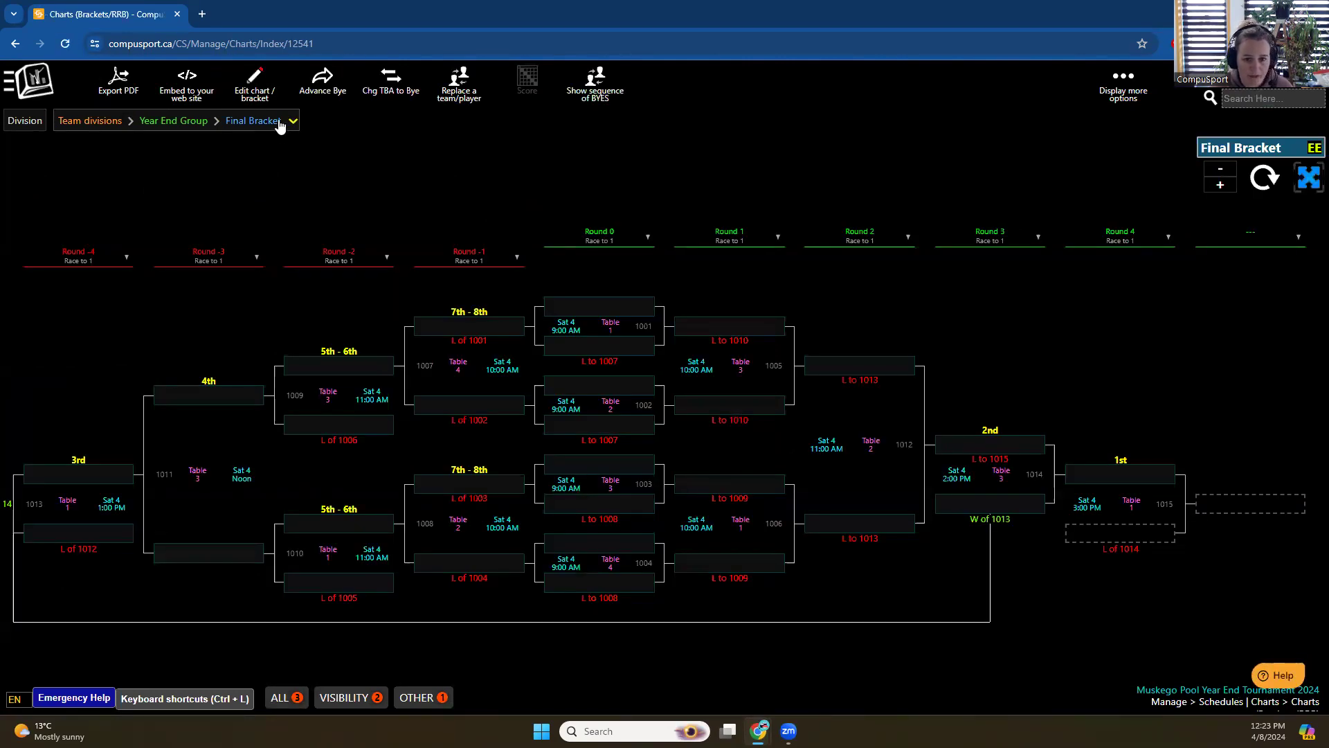
pyautogui.click(280, 122)
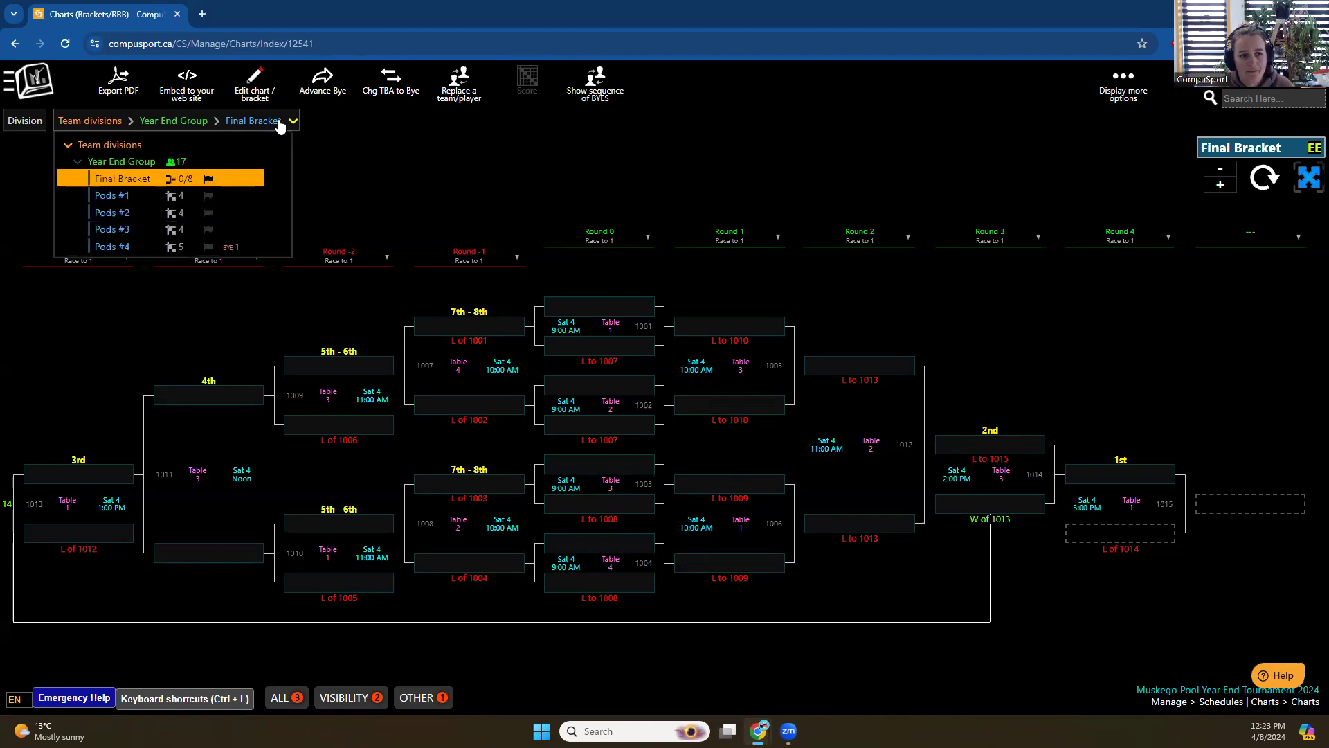
pyautogui.click(279, 122)
pyautogui.click(280, 122)
pyautogui.click(279, 123)
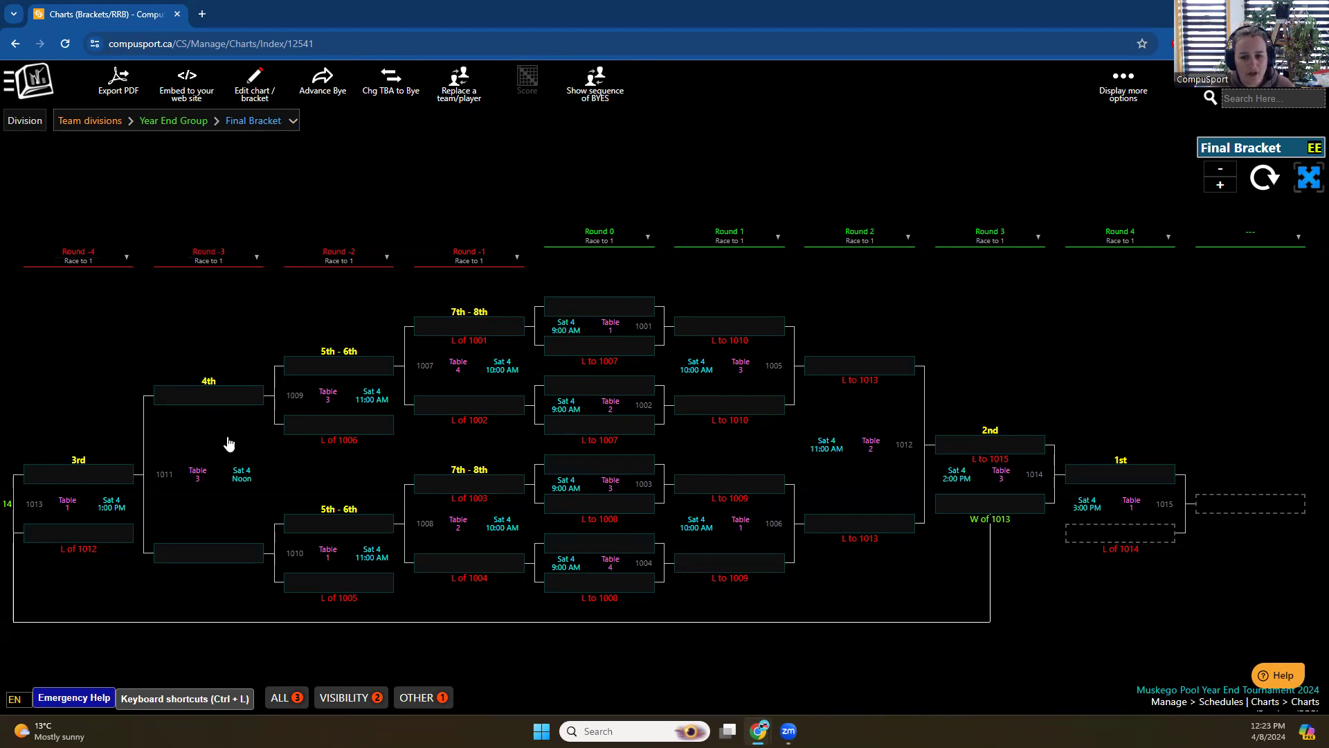
# View the round-robin charts of Pods #1, Pods #2 and Pods #3 in turn
pyautogui.click(257, 127)
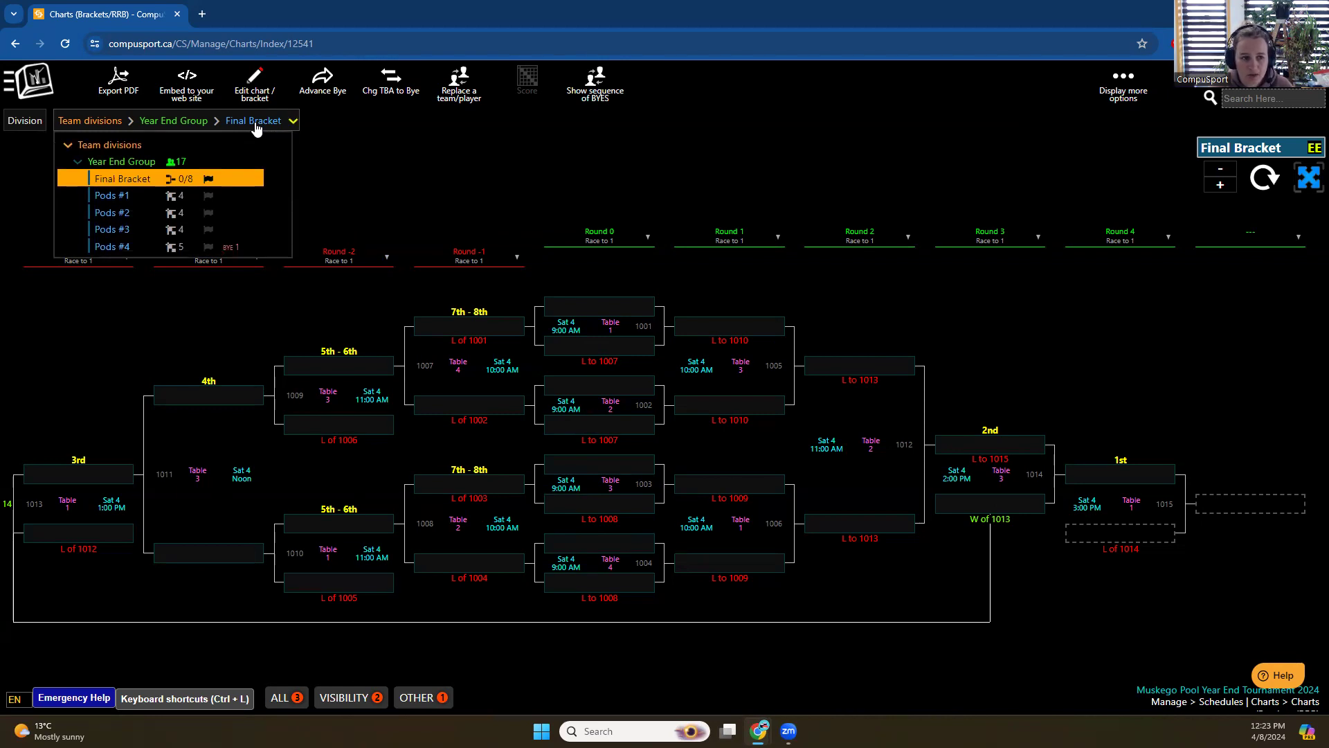
pyautogui.click(193, 197)
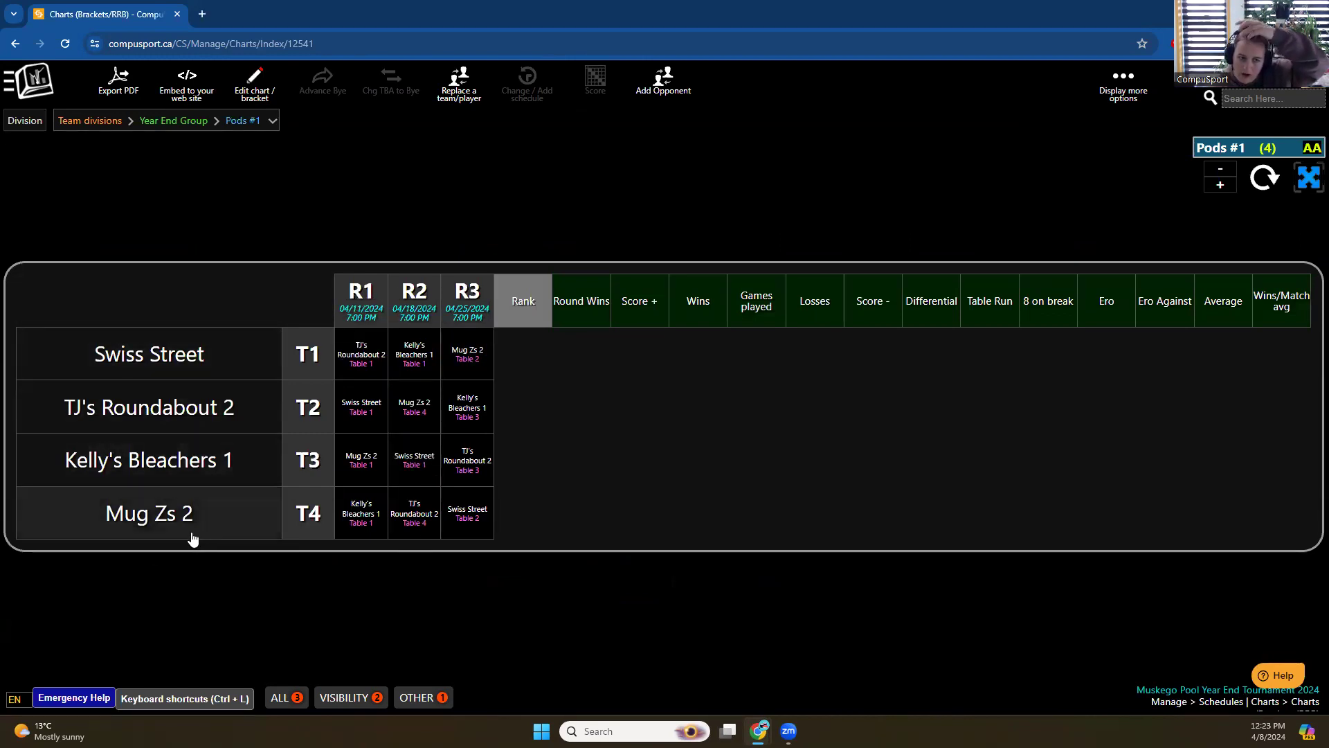
pyautogui.click(251, 125)
pyautogui.click(164, 214)
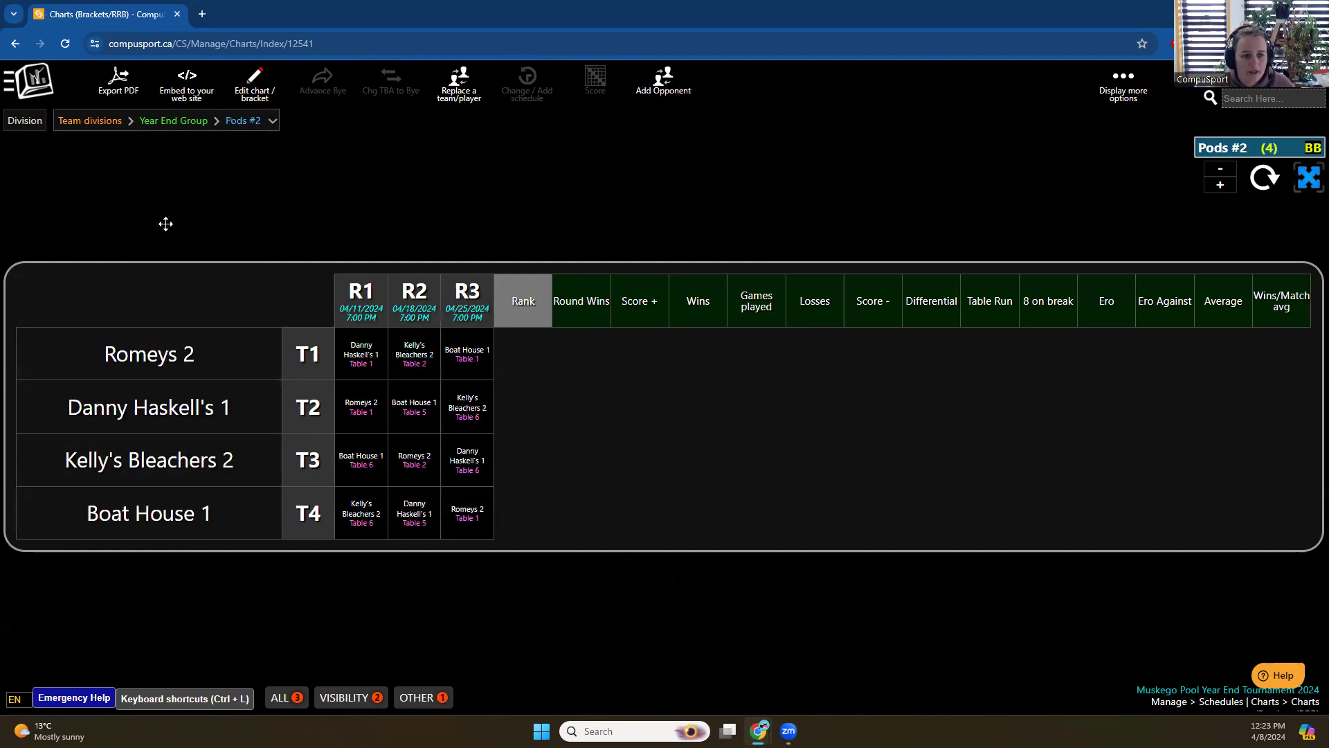
pyautogui.click(182, 230)
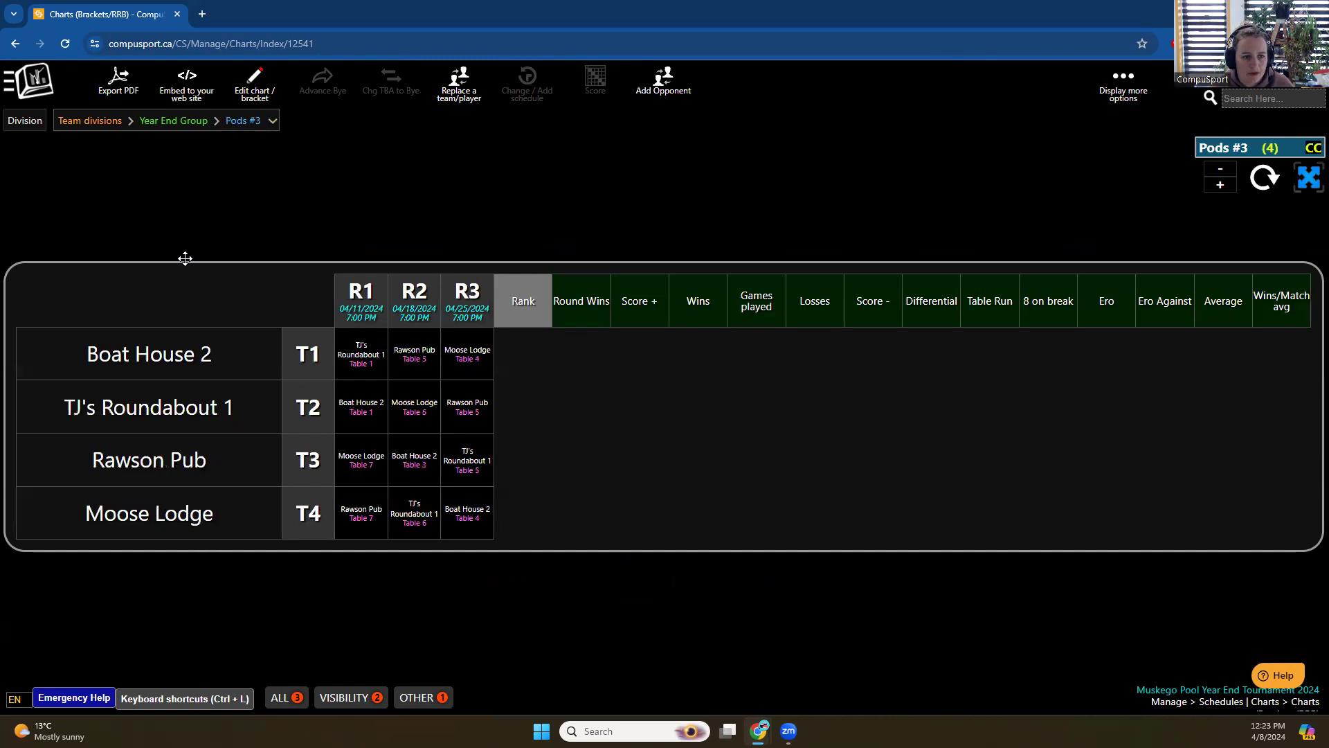
# Return to the Final Bracket, view the schedule and surface settings of match 1001, and close them without saving
pyautogui.click(235, 123)
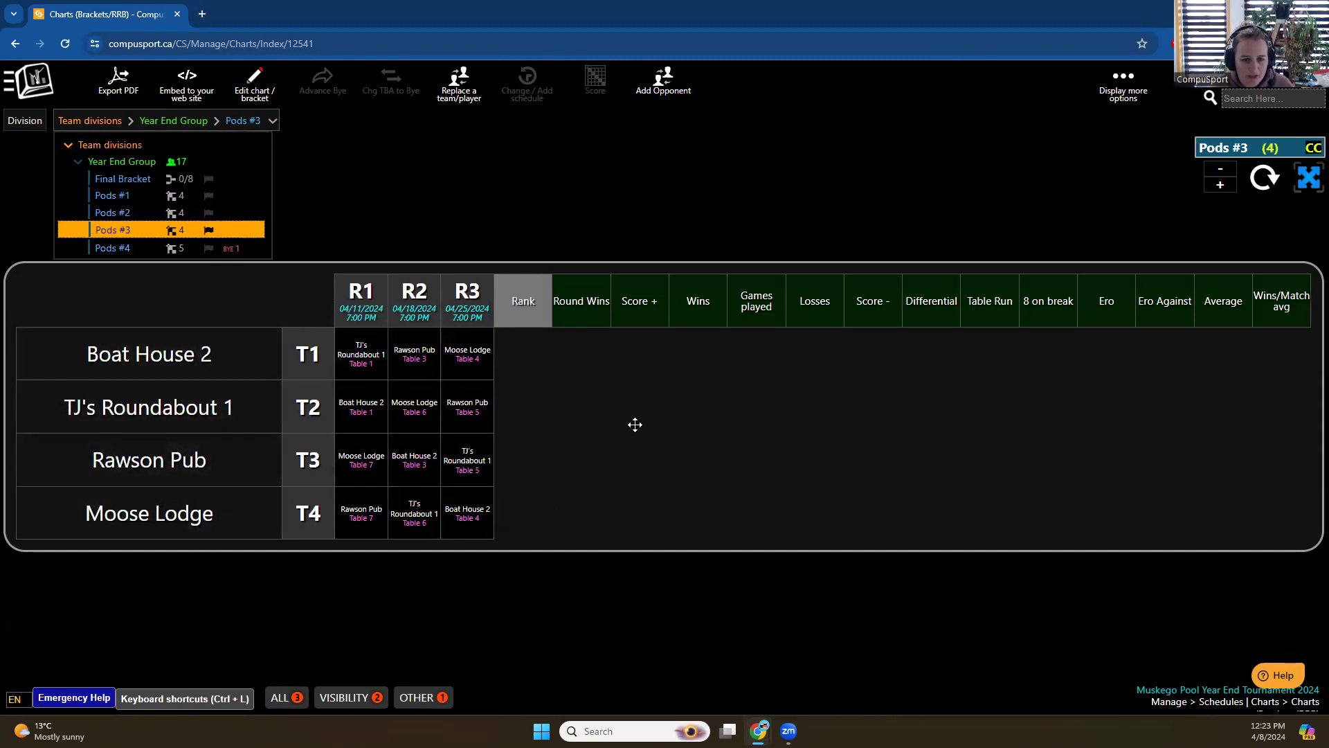
pyautogui.click(122, 179)
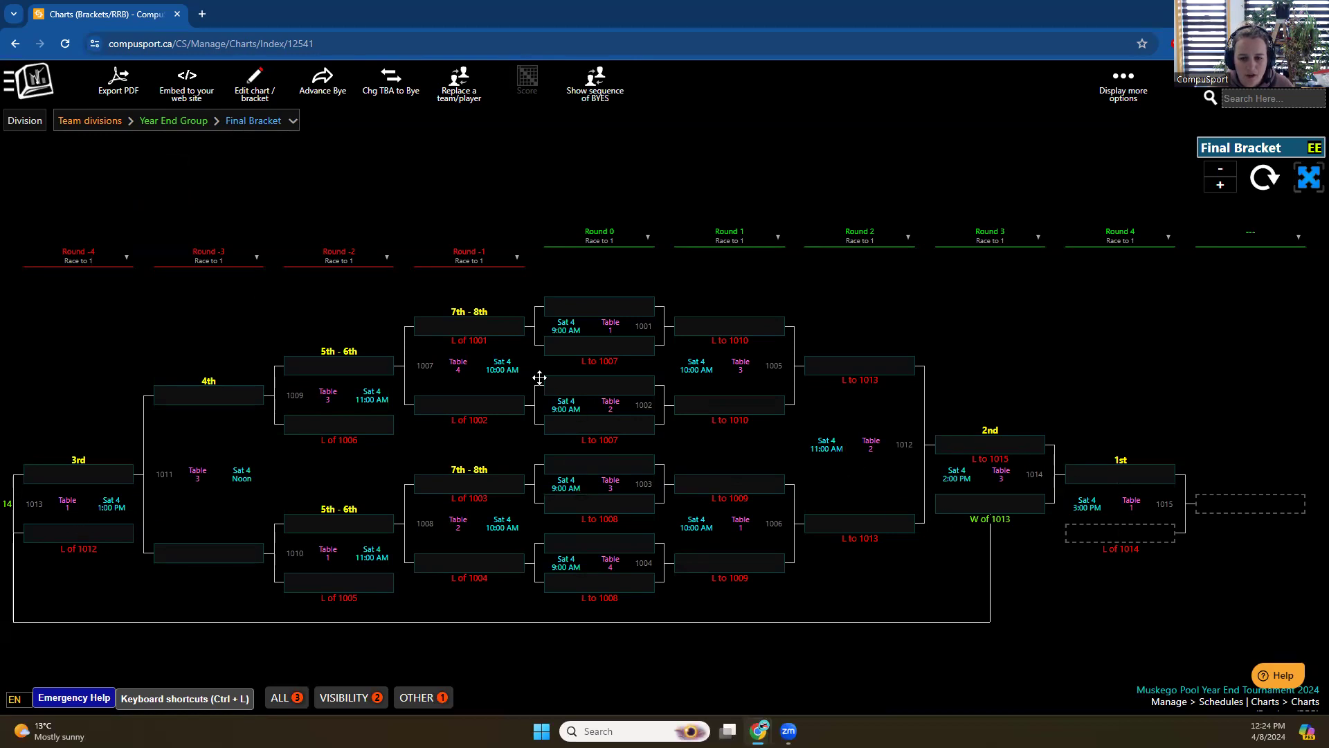
pyautogui.click(600, 335)
pyautogui.click(567, 350)
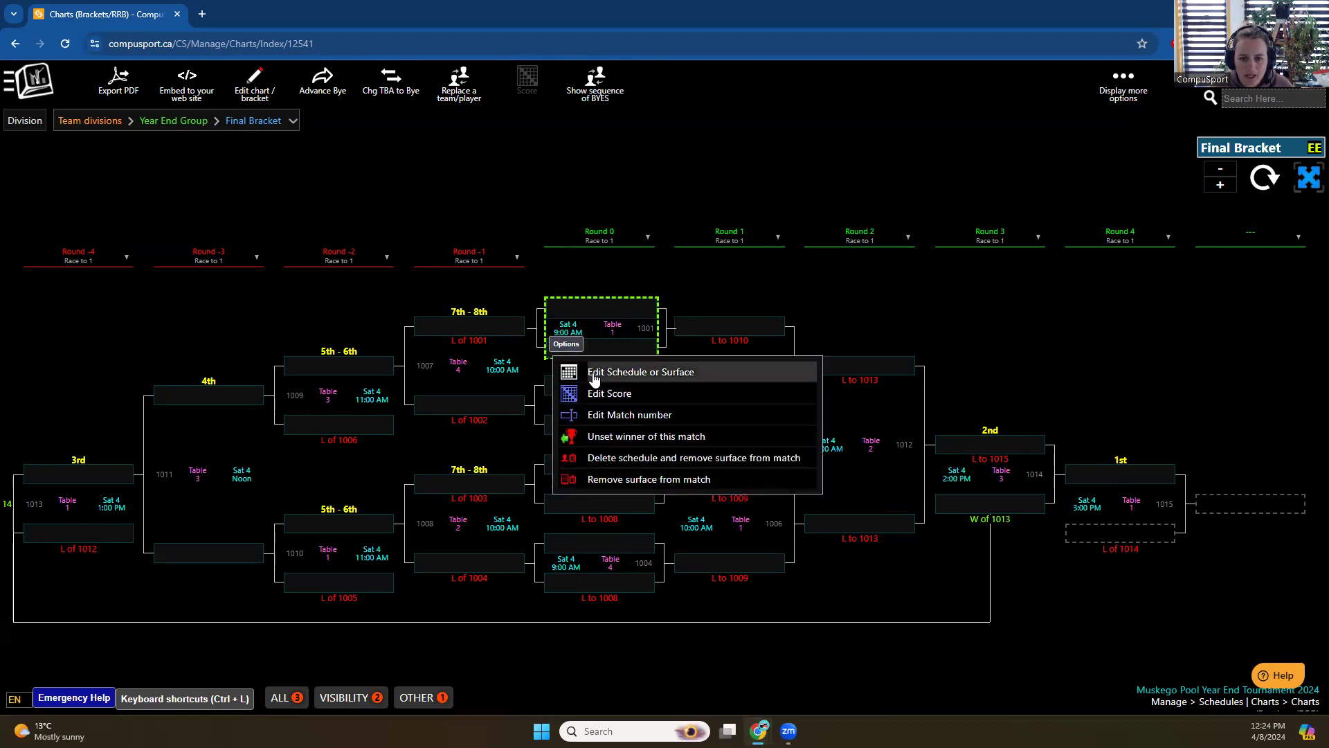
pyautogui.click(594, 373)
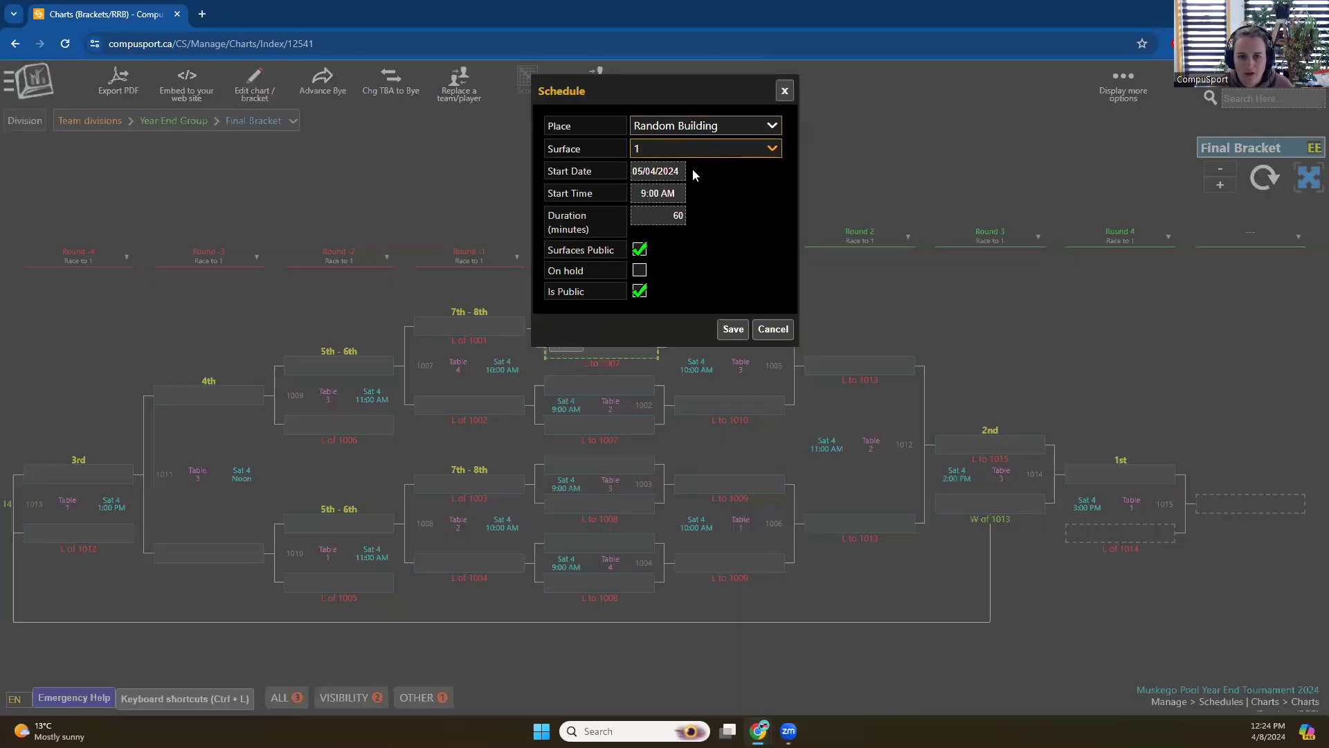
pyautogui.click(773, 329)
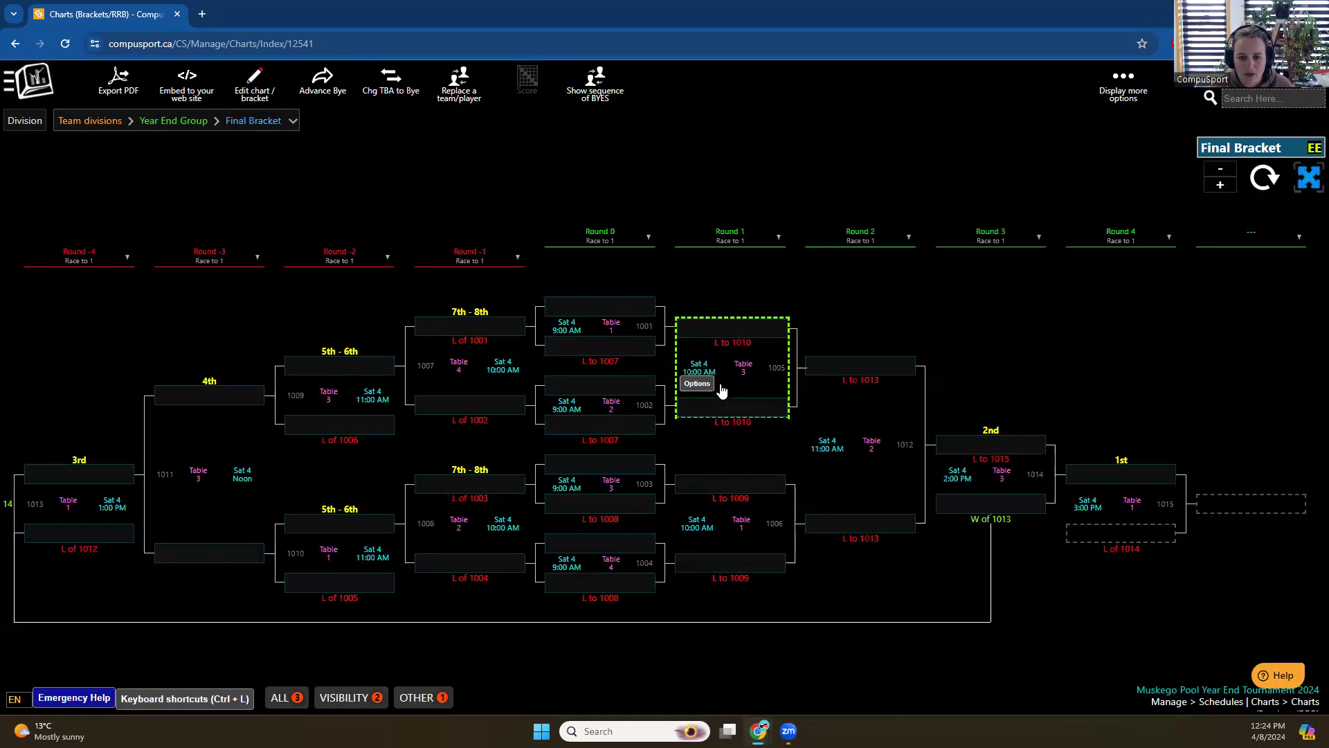
# View the match options of matches 1005 and 1001 in the Final Bracket and close them without changing anything
pyautogui.click(696, 385)
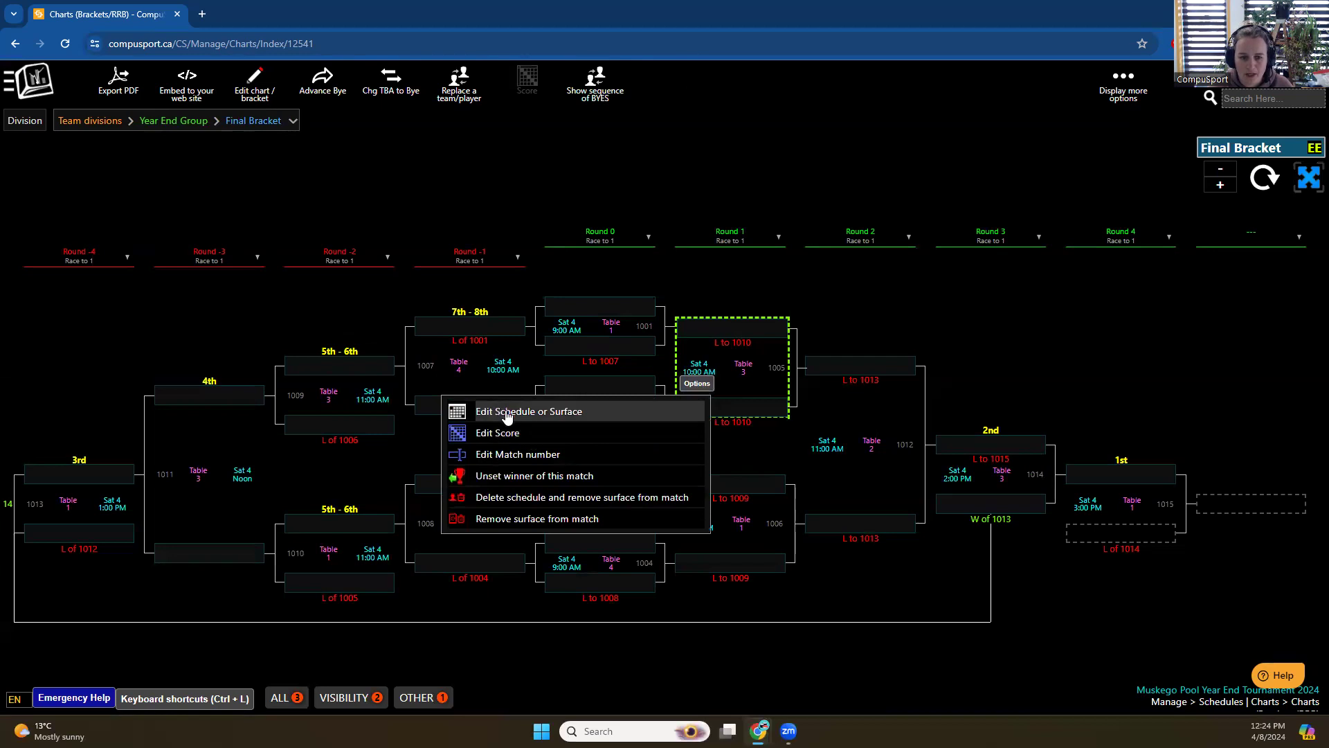
pyautogui.click(879, 325)
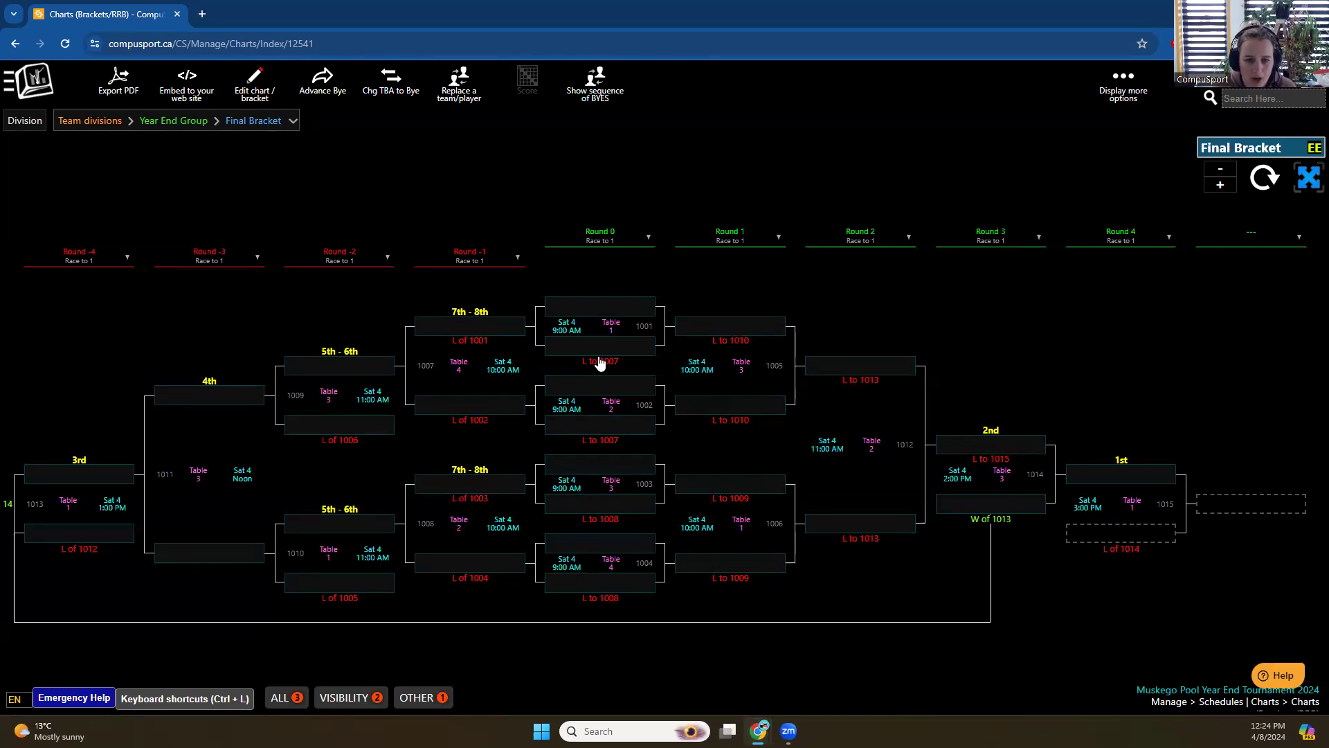
pyautogui.click(589, 336)
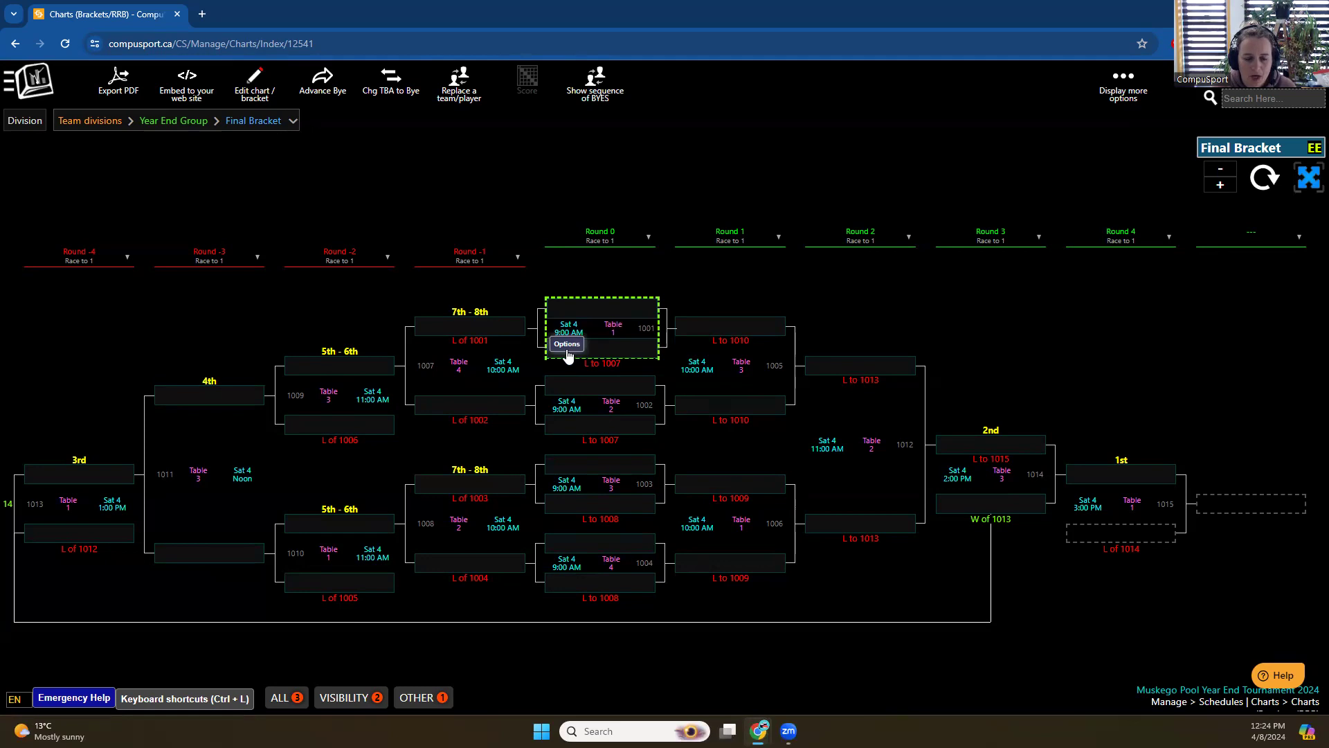
pyautogui.click(722, 443)
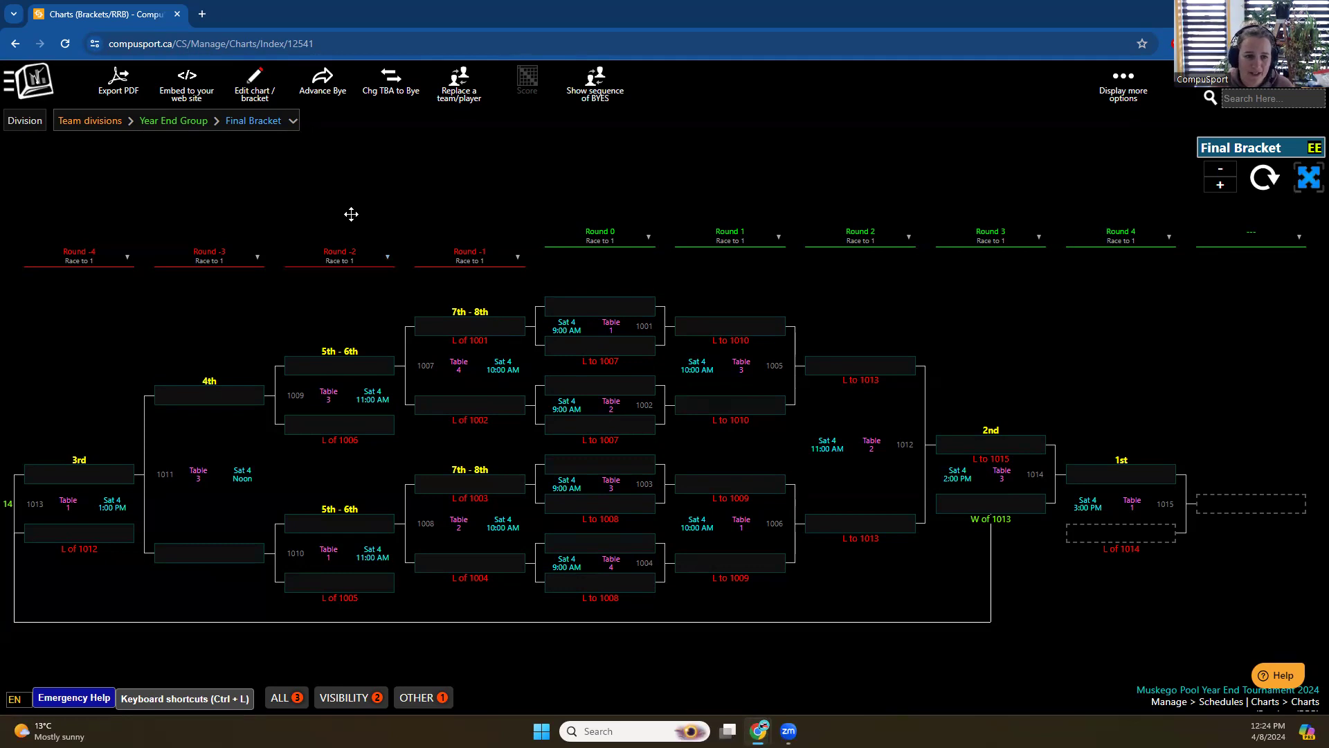
# Review the full list of outstanding event alerts and close it
pyautogui.click(42, 88)
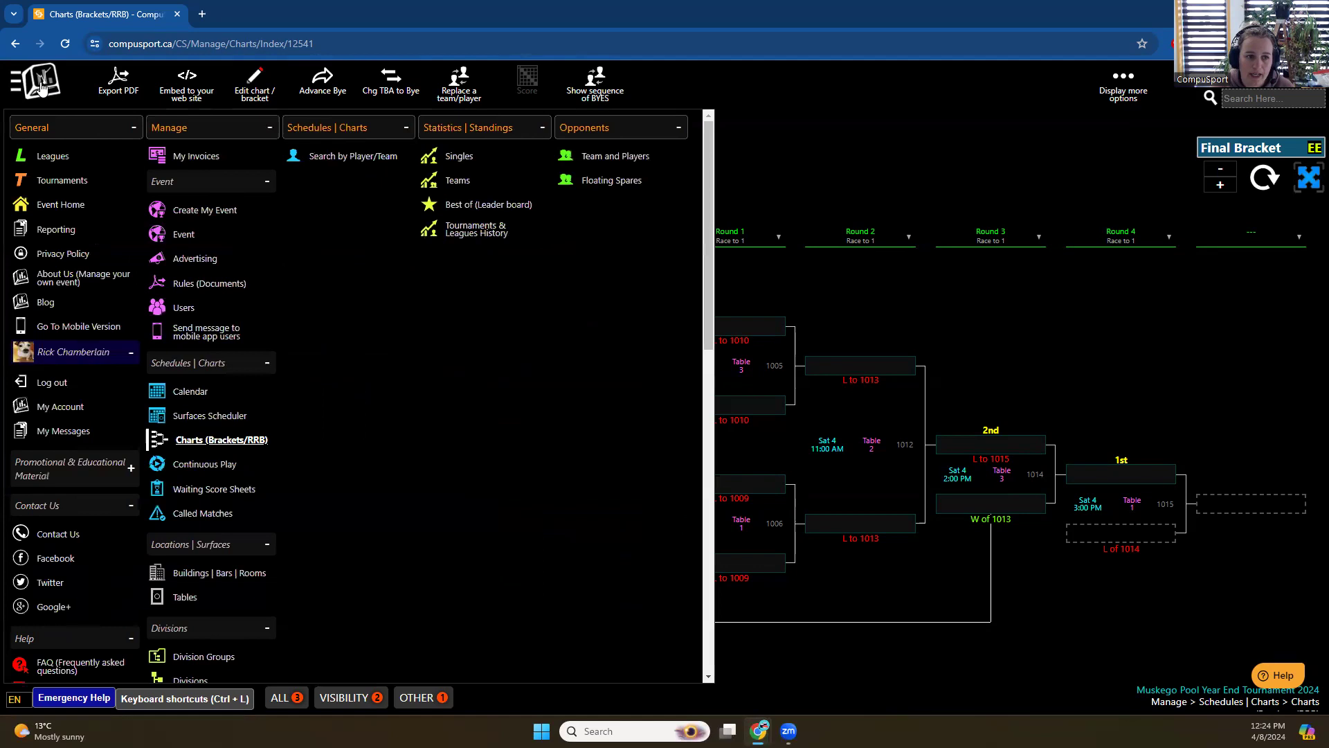
pyautogui.click(278, 699)
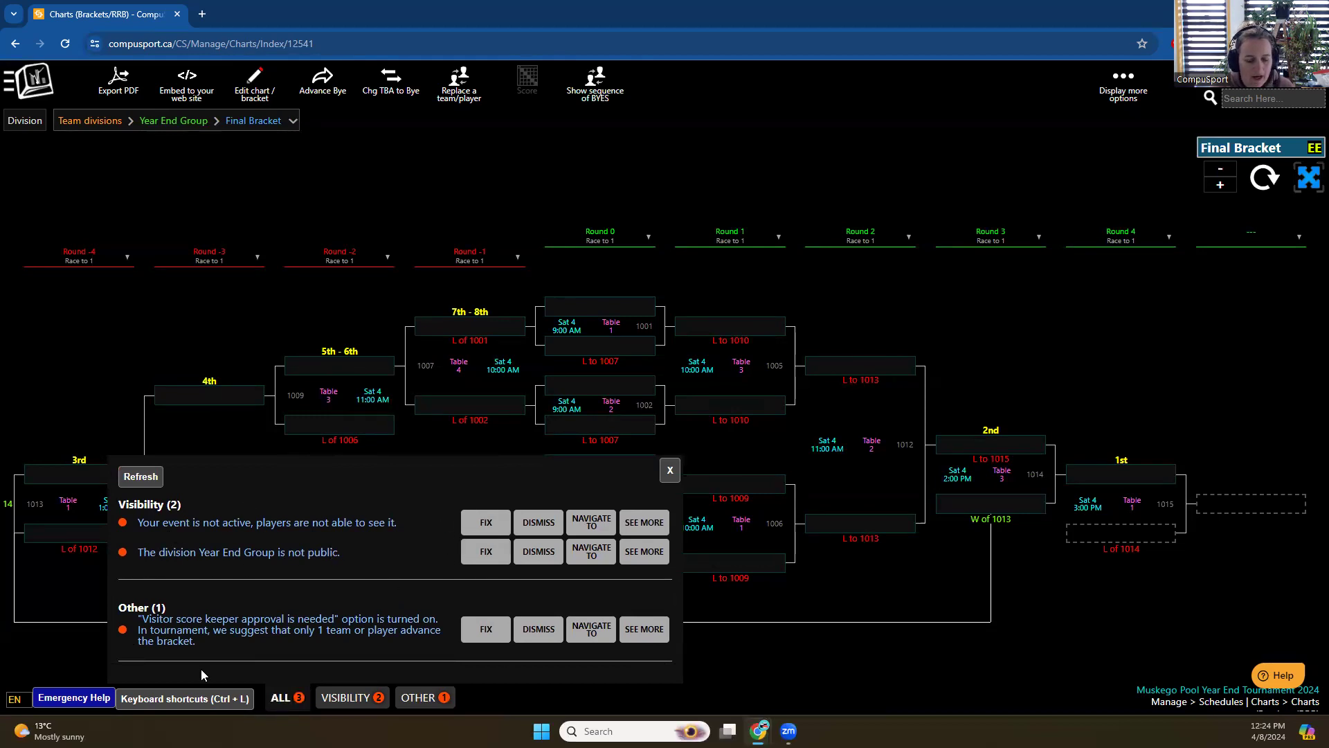
pyautogui.click(669, 470)
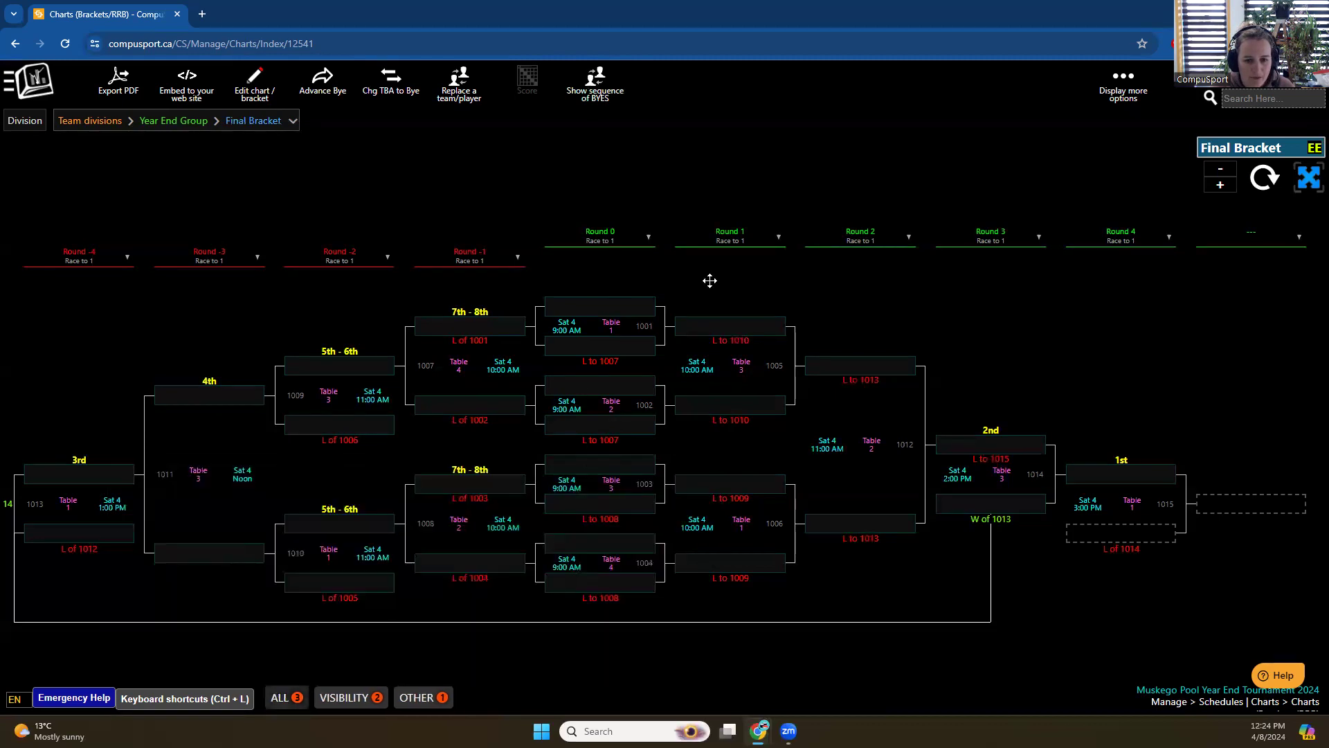
# Open the Round-Robins management page and enable public display for Pods #1, Pods #2, Pods #3 and Pods #4
pyautogui.click(28, 80)
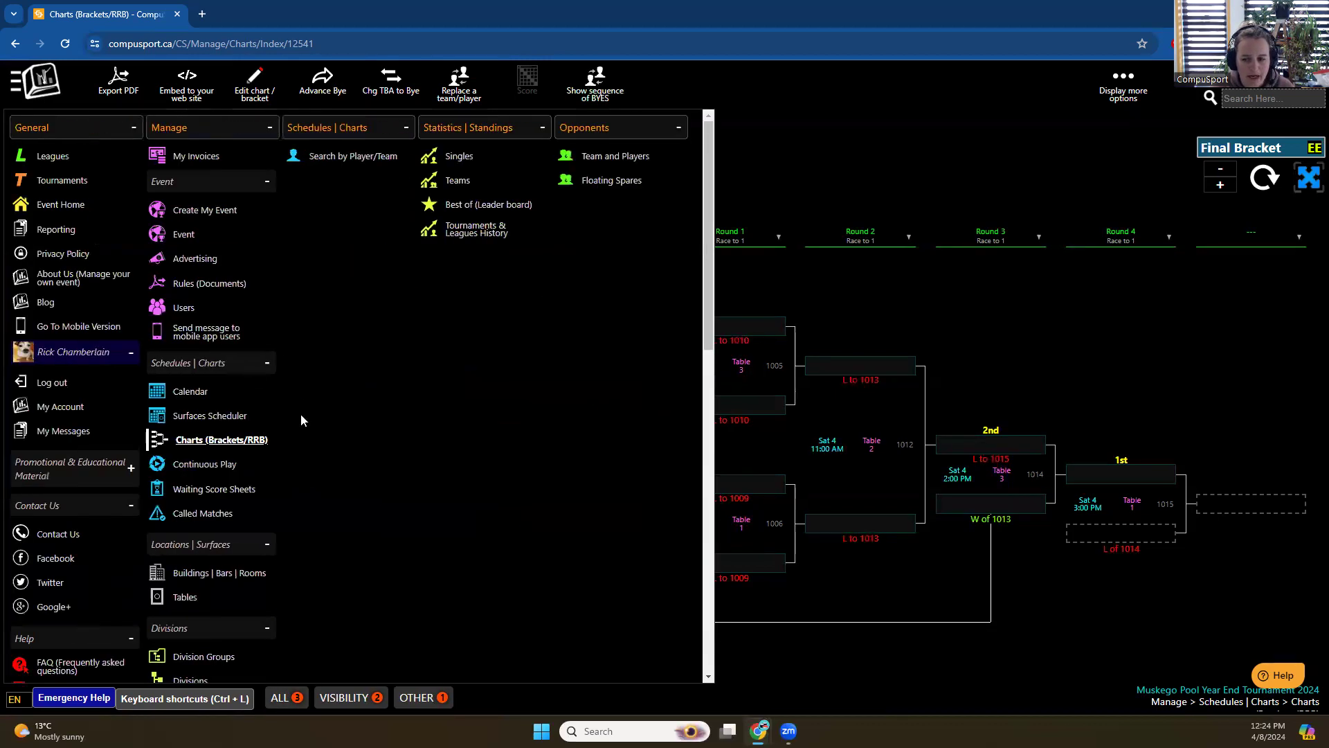
pyautogui.scroll(-4, 305, 433)
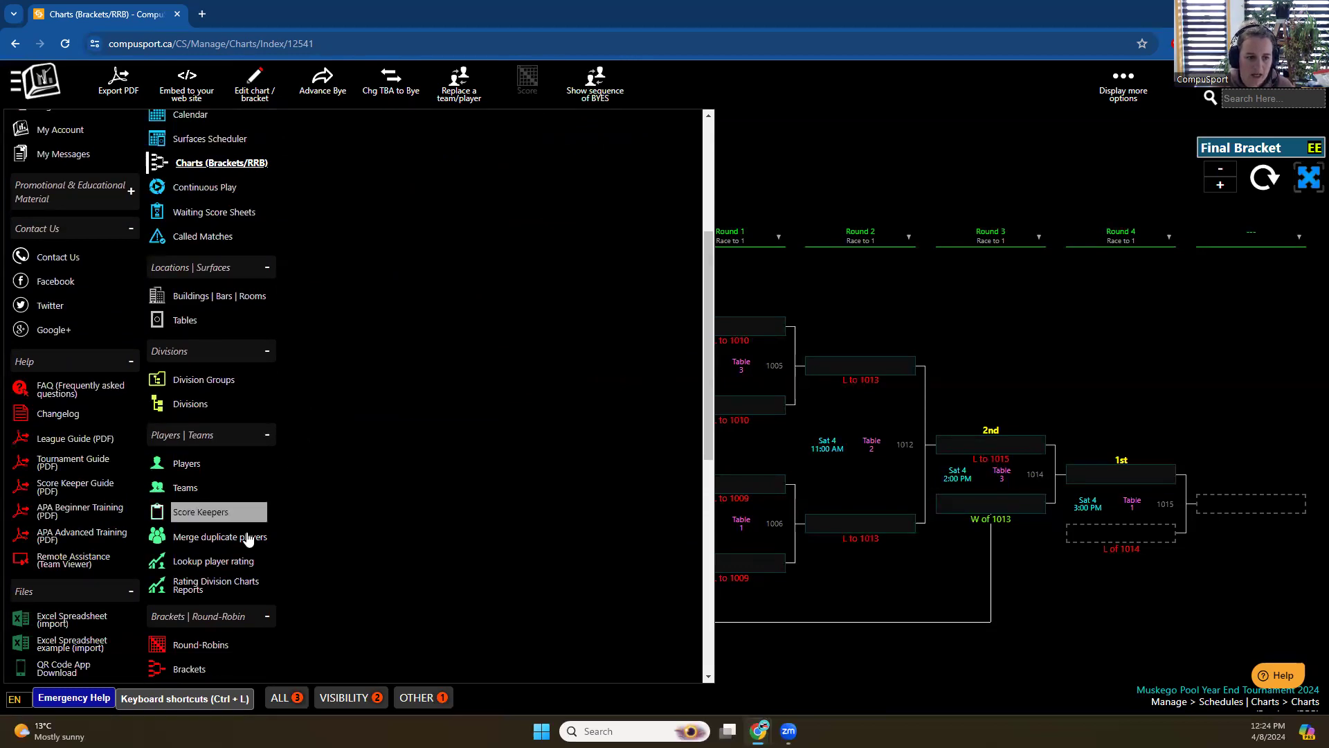
pyautogui.scroll(-3, 262, 513)
pyautogui.click(181, 436)
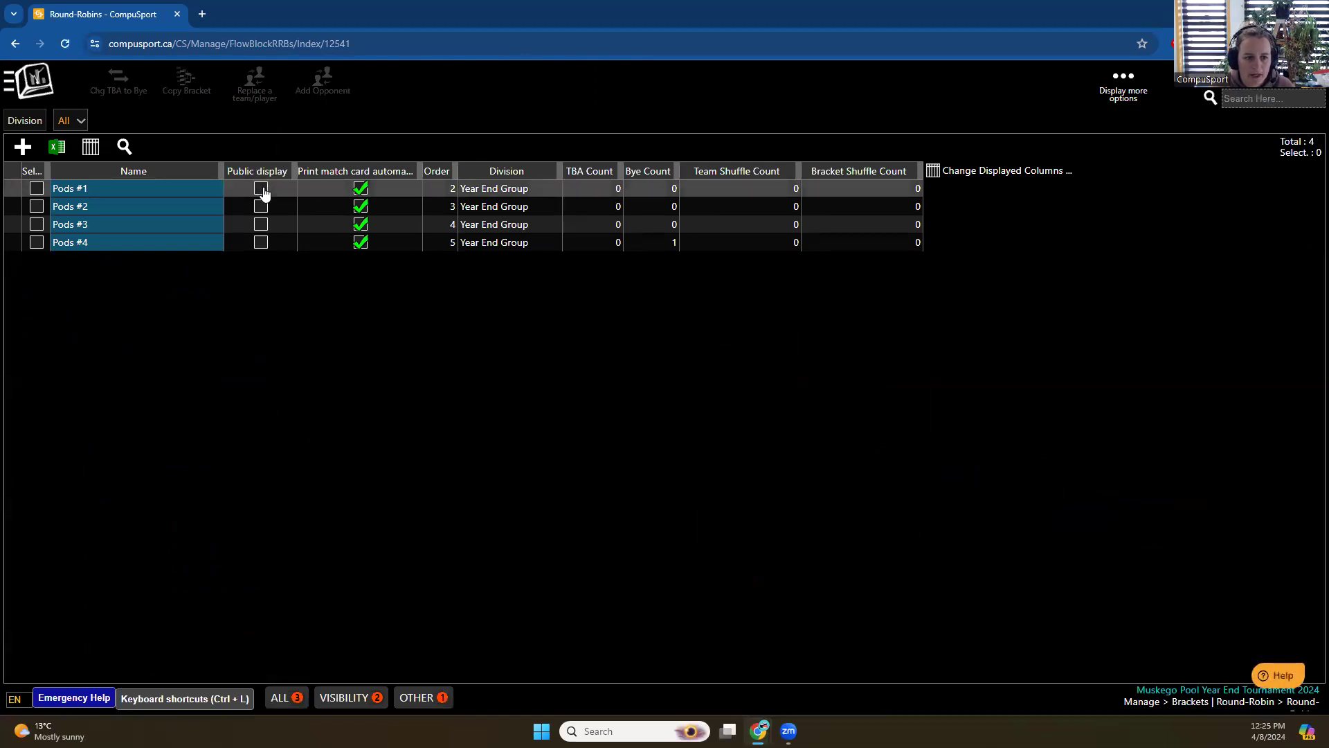
pyautogui.click(261, 188)
pyautogui.click(261, 207)
pyautogui.click(261, 225)
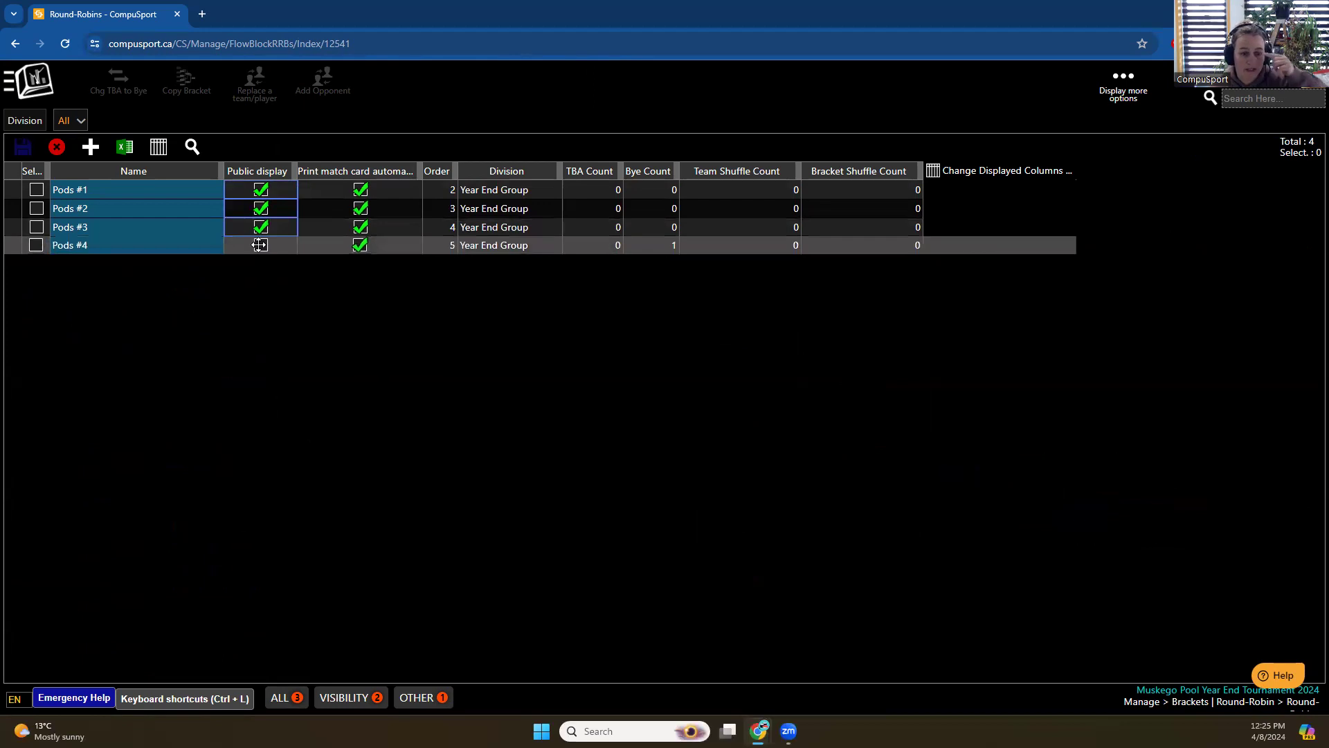
pyautogui.click(261, 247)
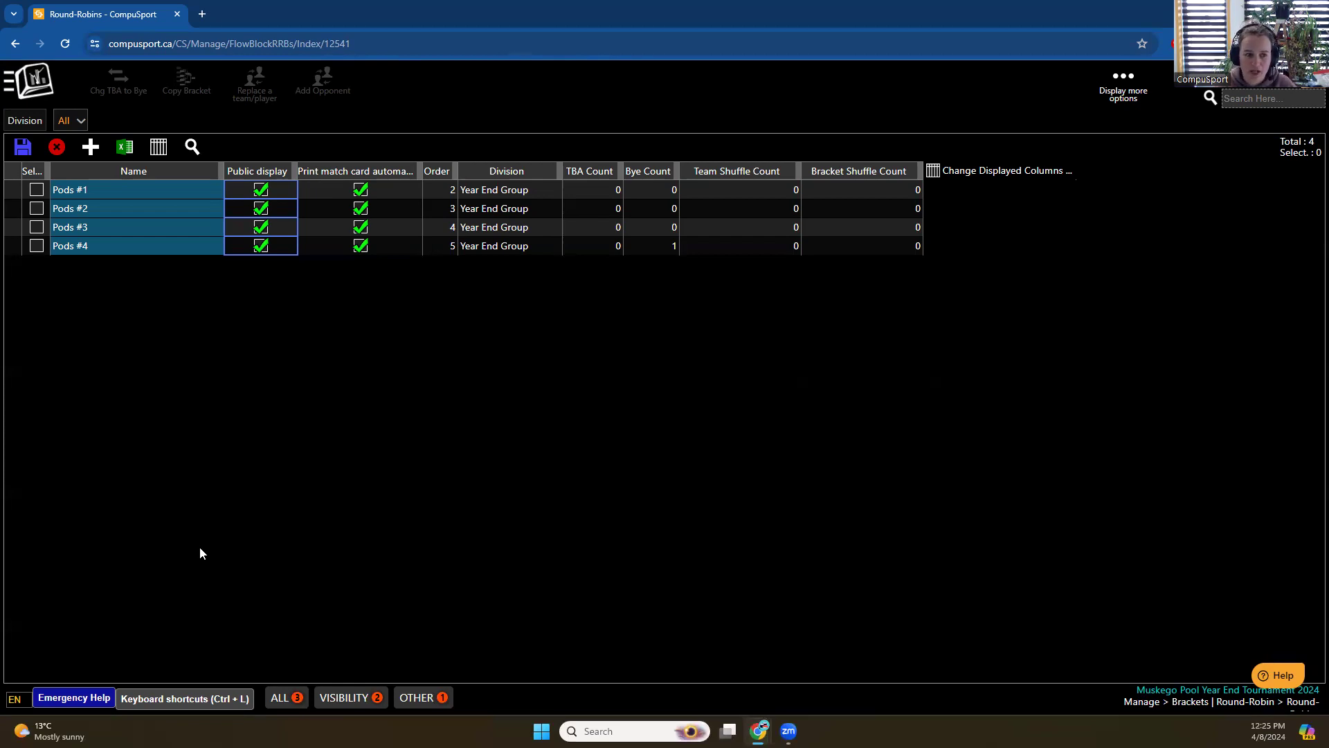
# Browse the site navigation down to the Help resources and guides
pyautogui.click(33, 87)
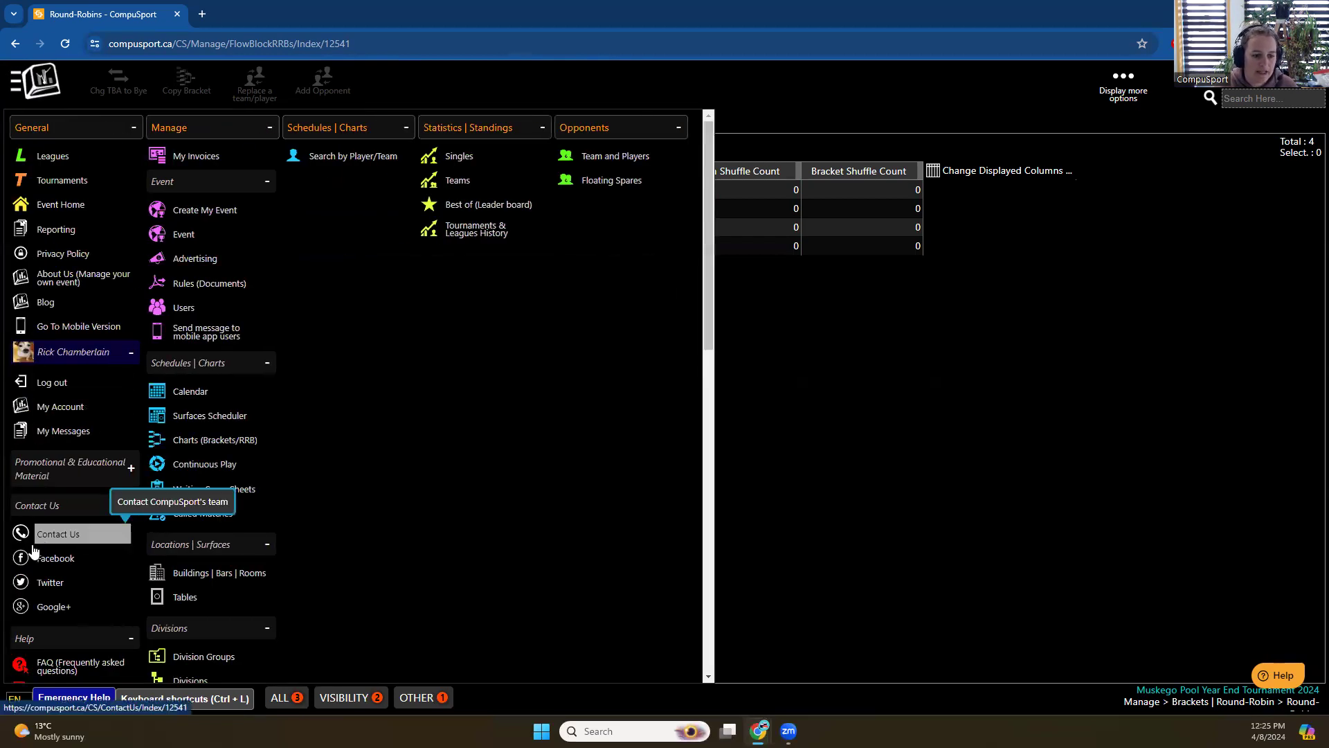
pyautogui.scroll(-2, 41, 545)
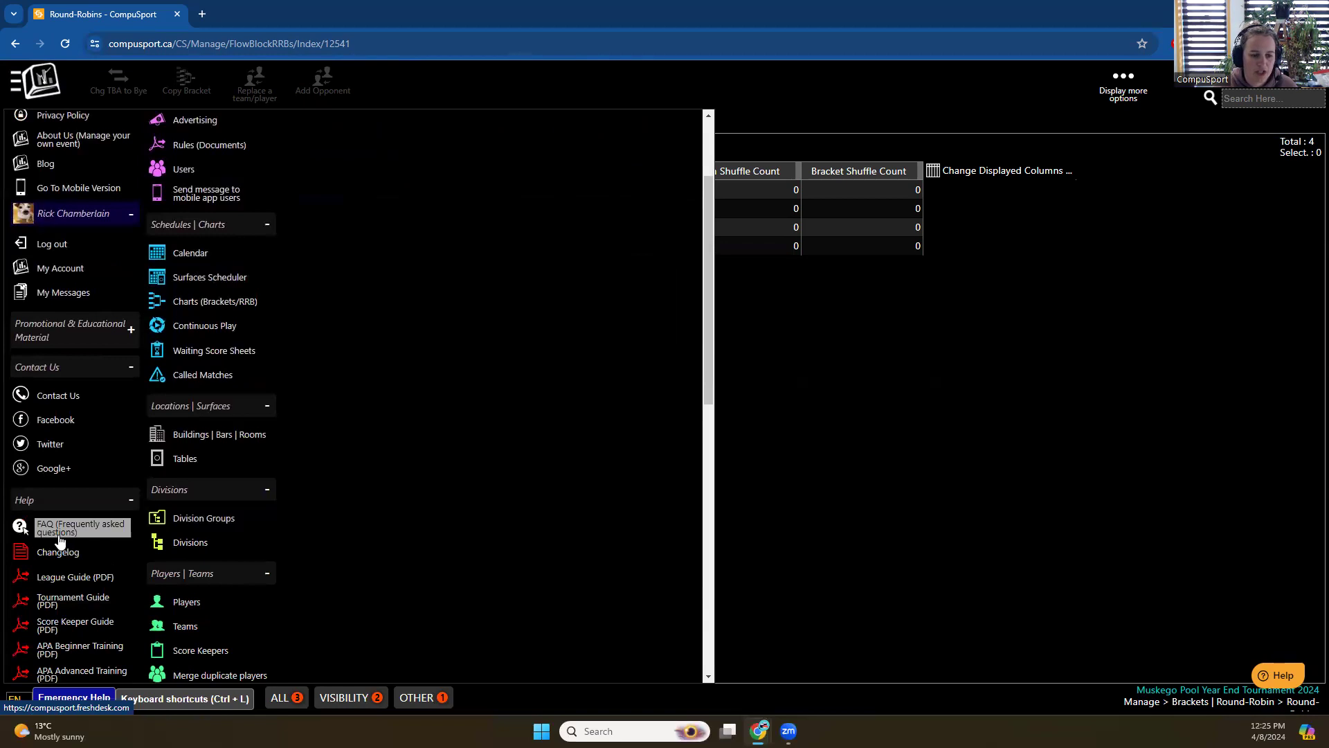